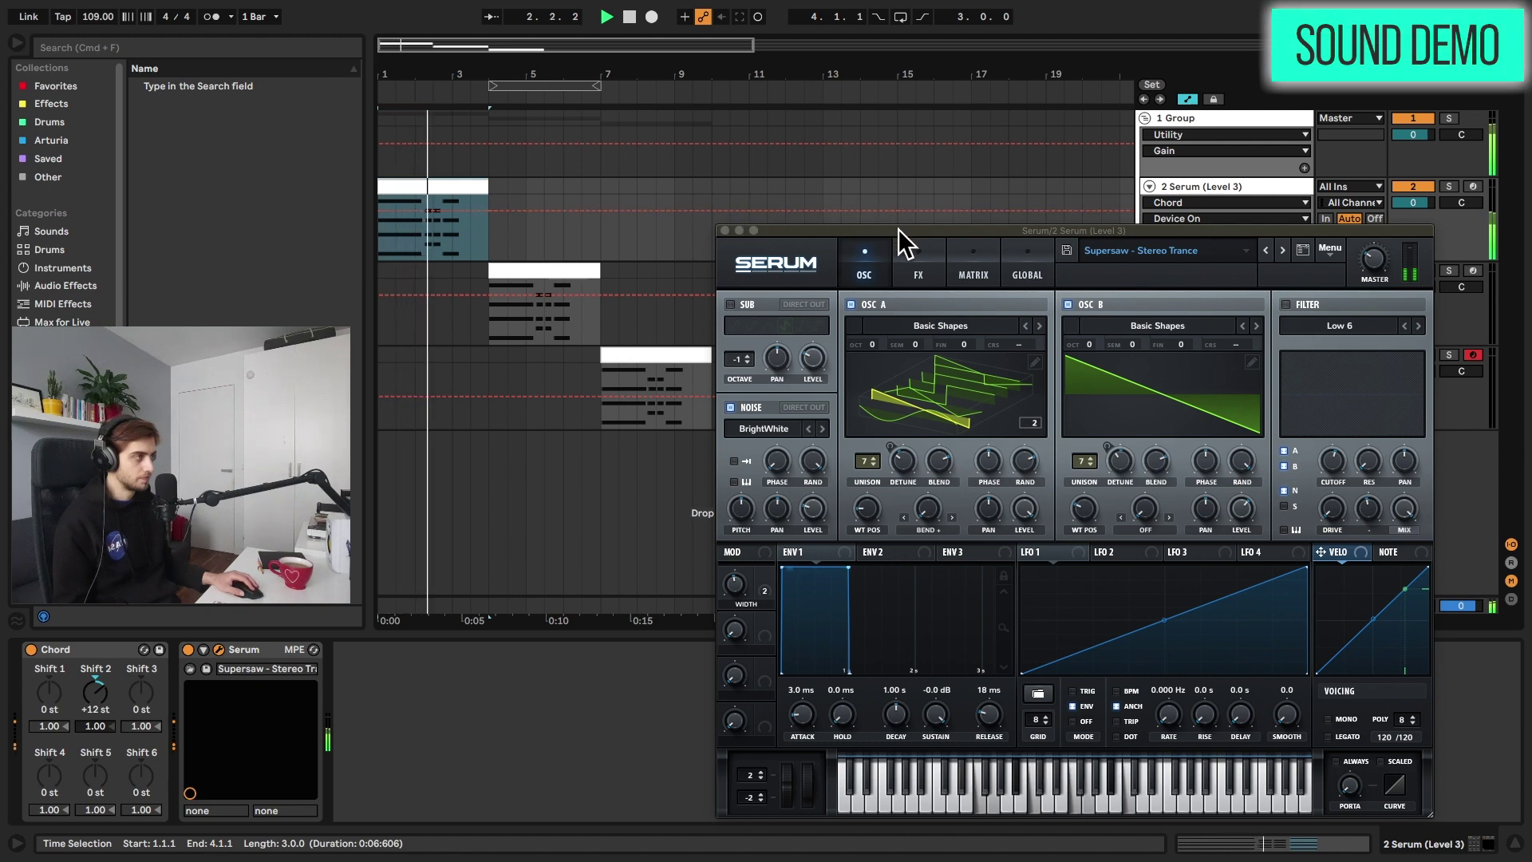
Step: Close Serum, view the 3 Layers clip's Stereo Layer chain, and play the Wavetable clip from bar 7
click(724, 231)
click(531, 269)
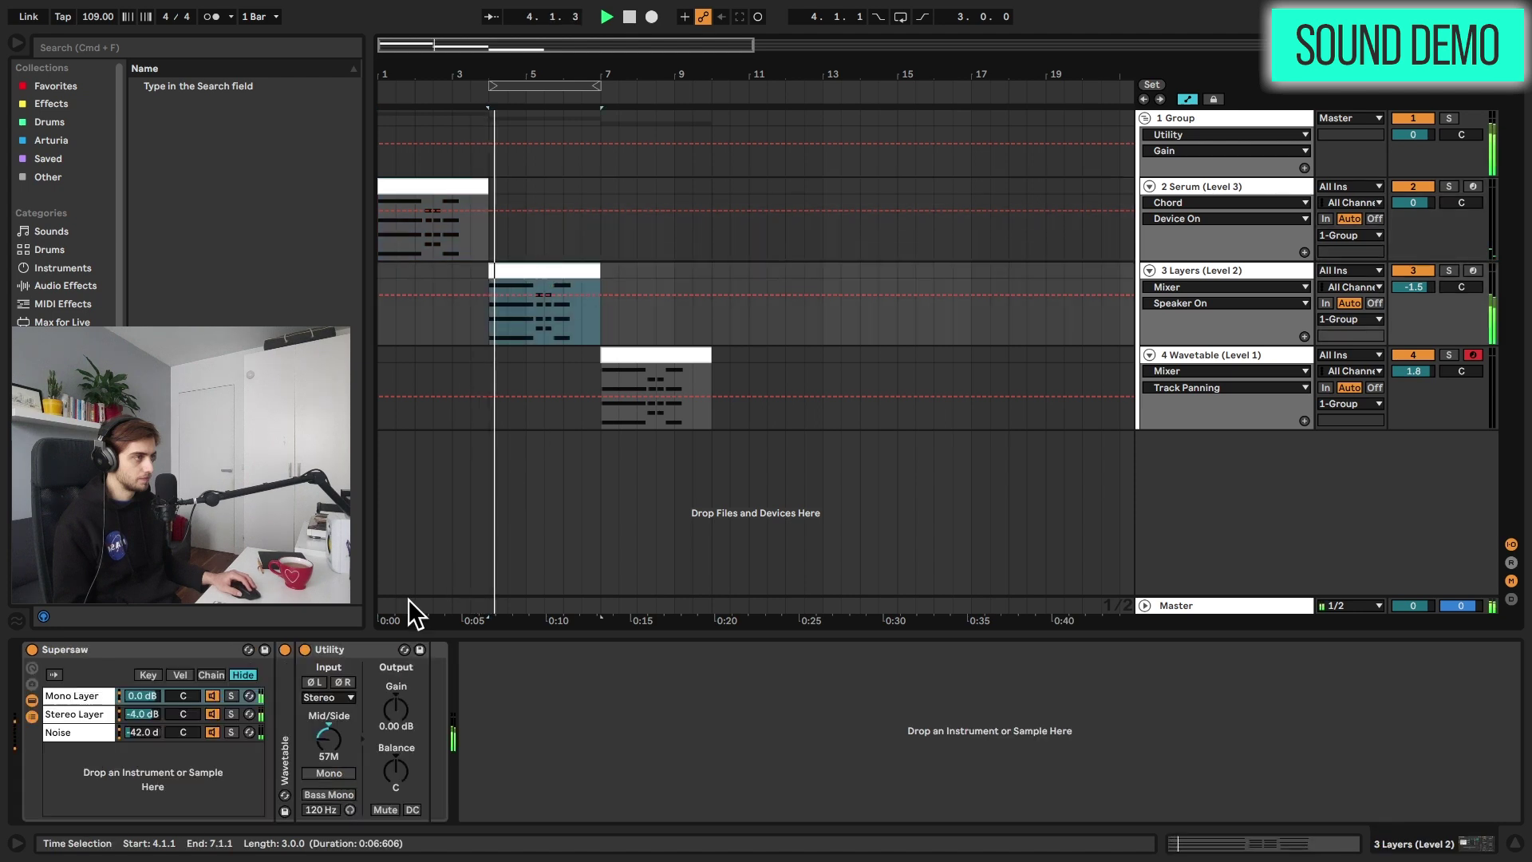
click(65, 714)
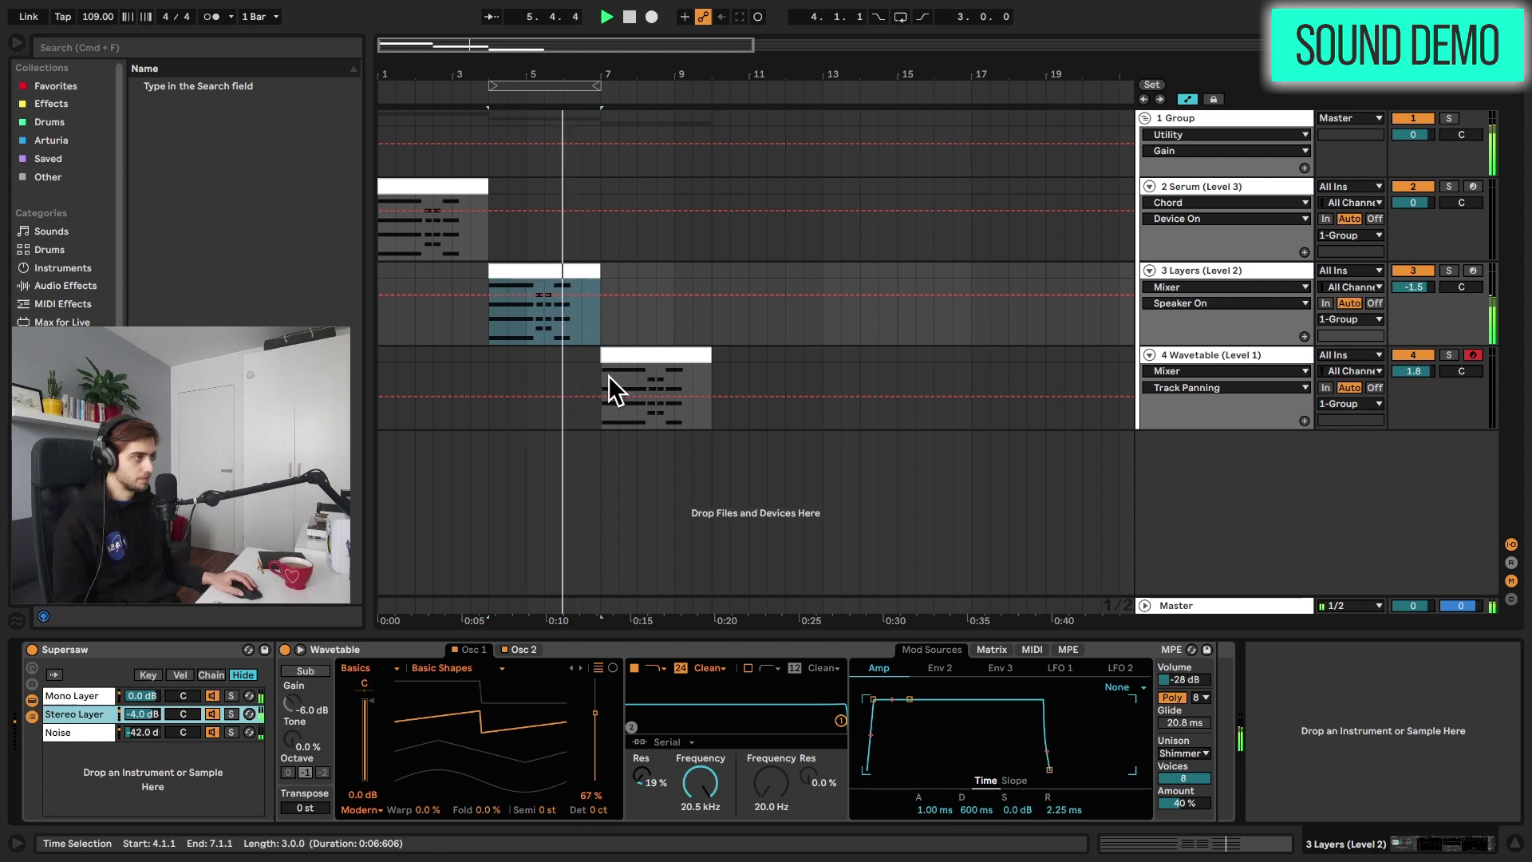
click(599, 415)
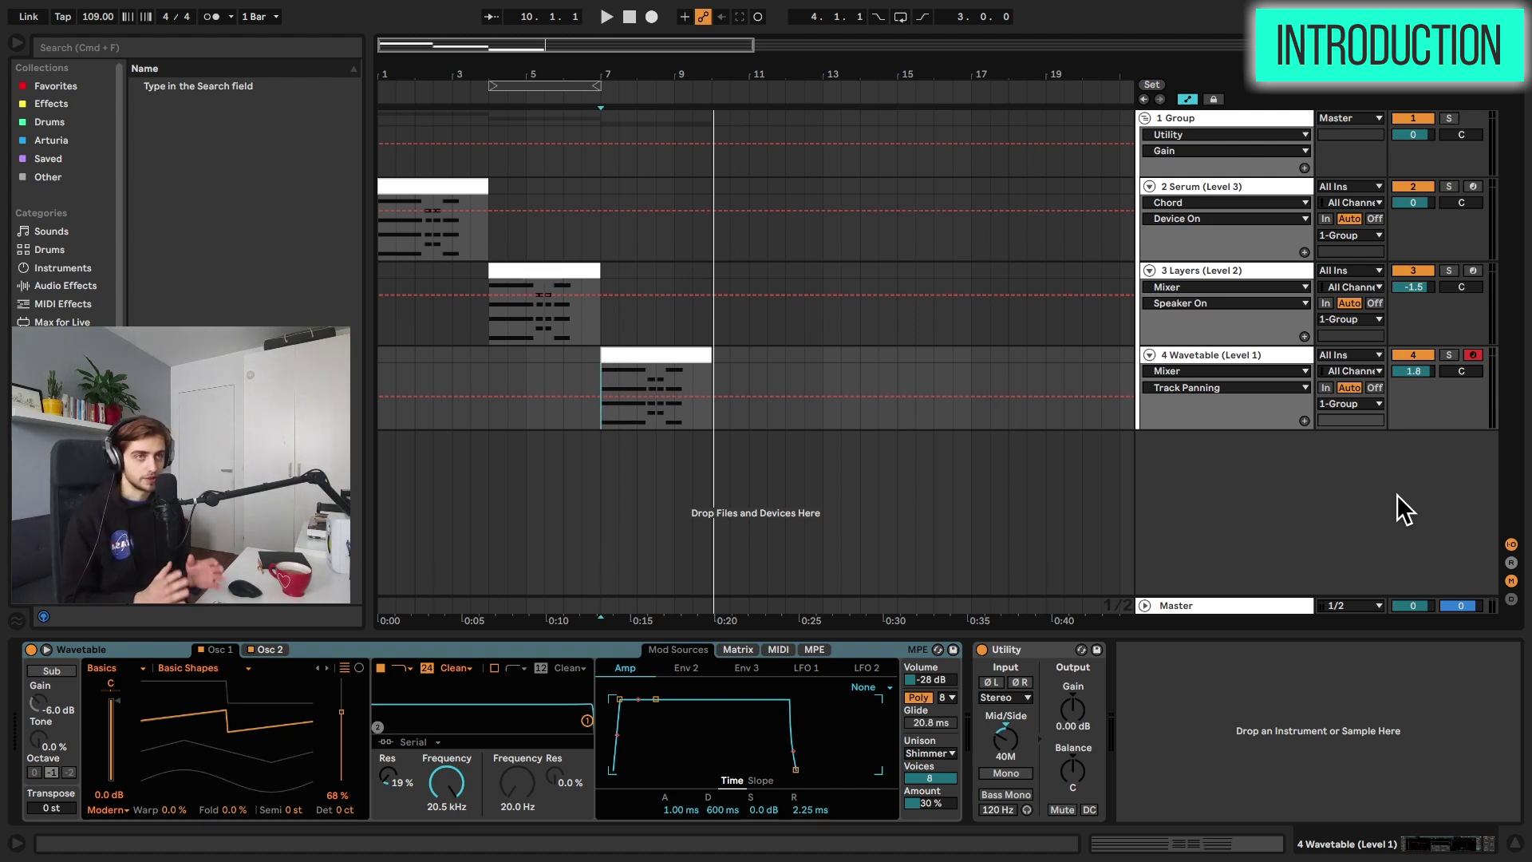
Step: Reset playback start to bar 7, inspect track 4's Wavetable clip, and view Serum's oscillators on track 2
click(601, 380)
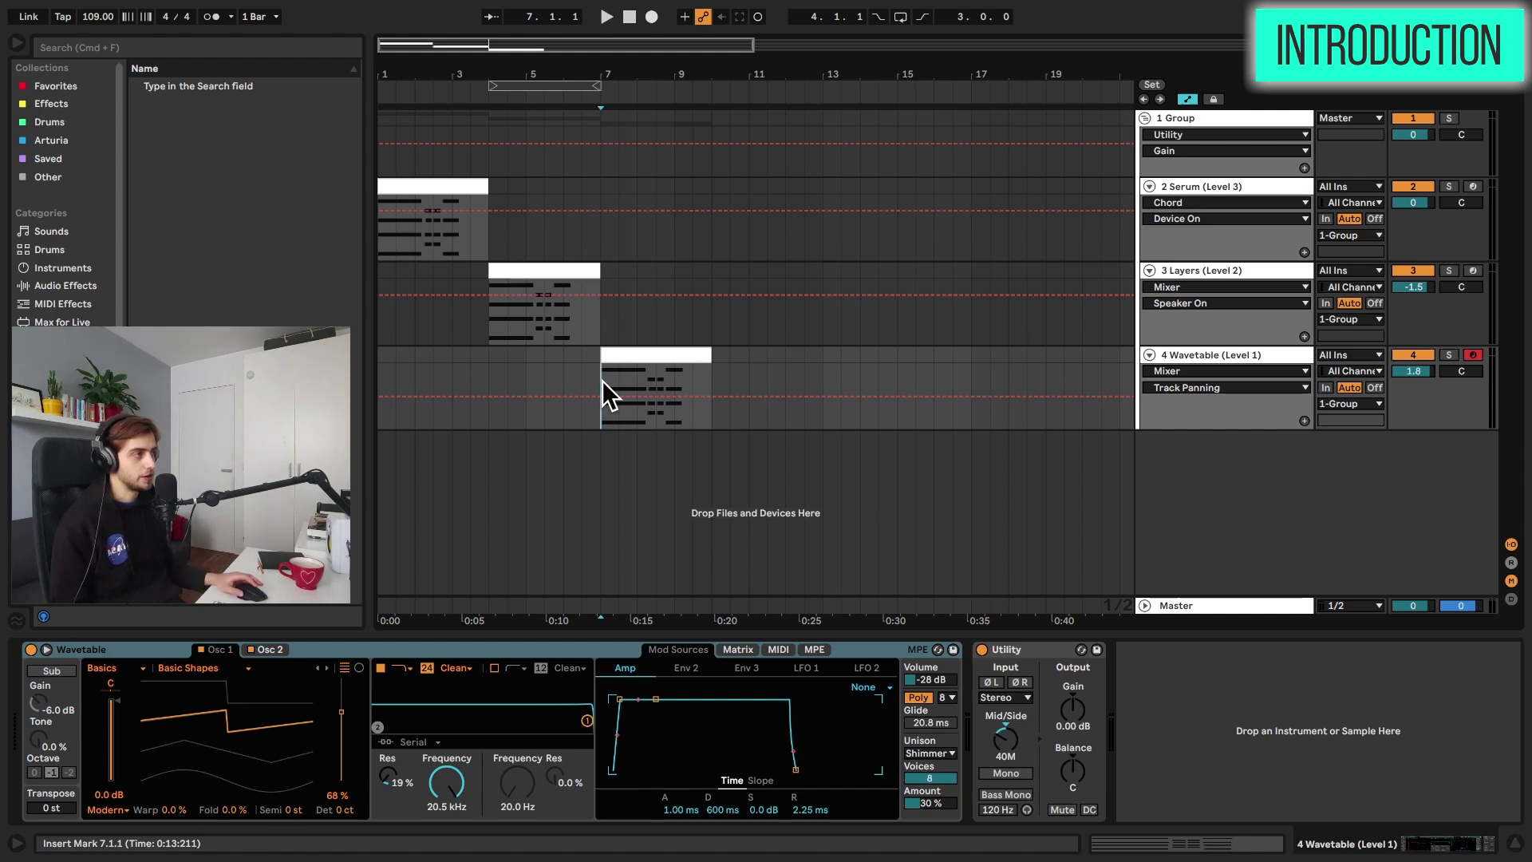
click(490, 339)
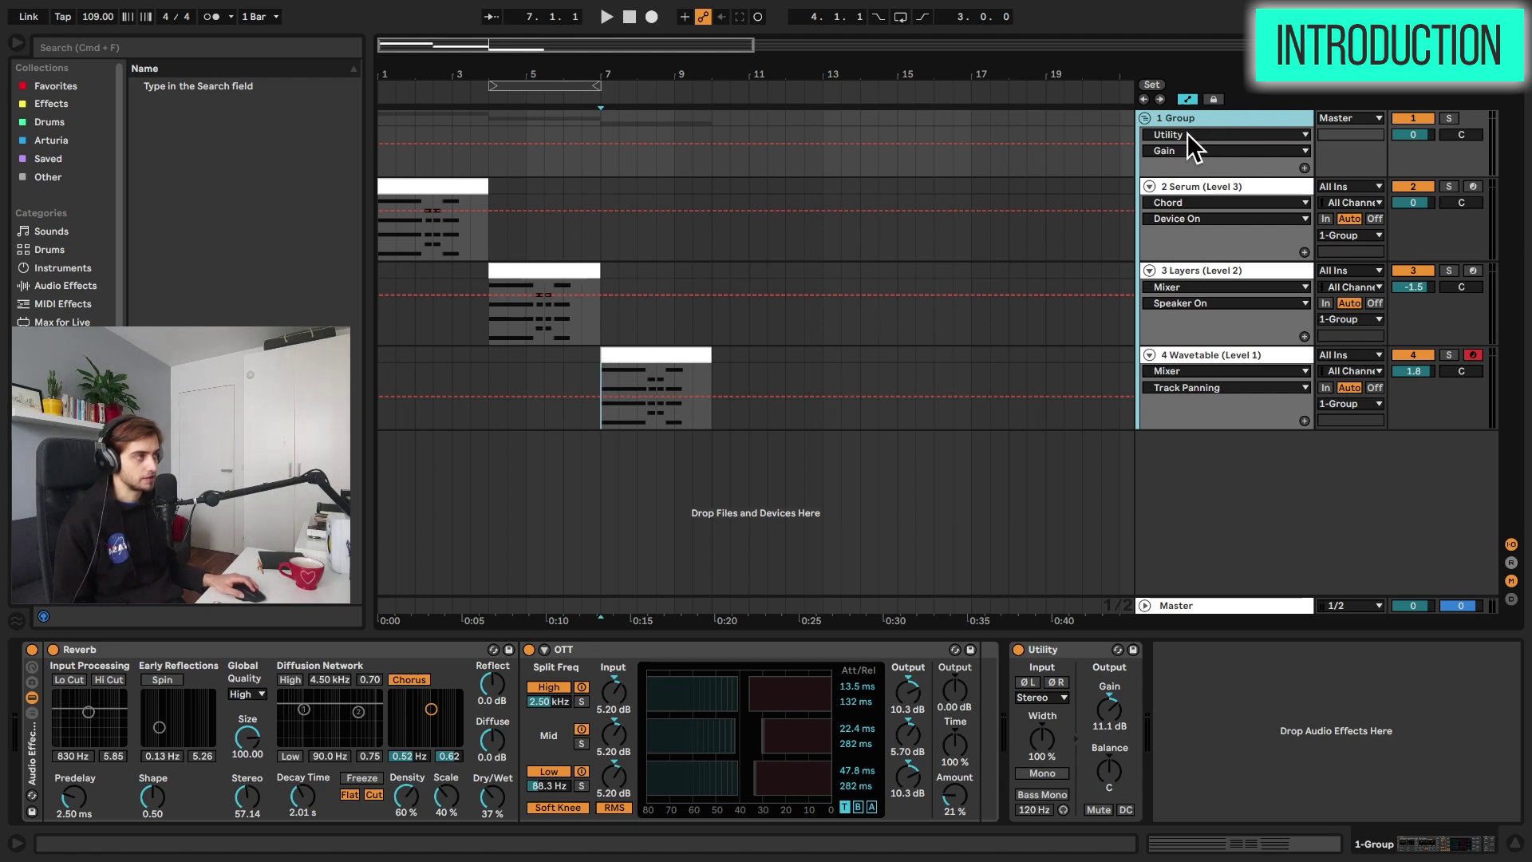
click(1021, 214)
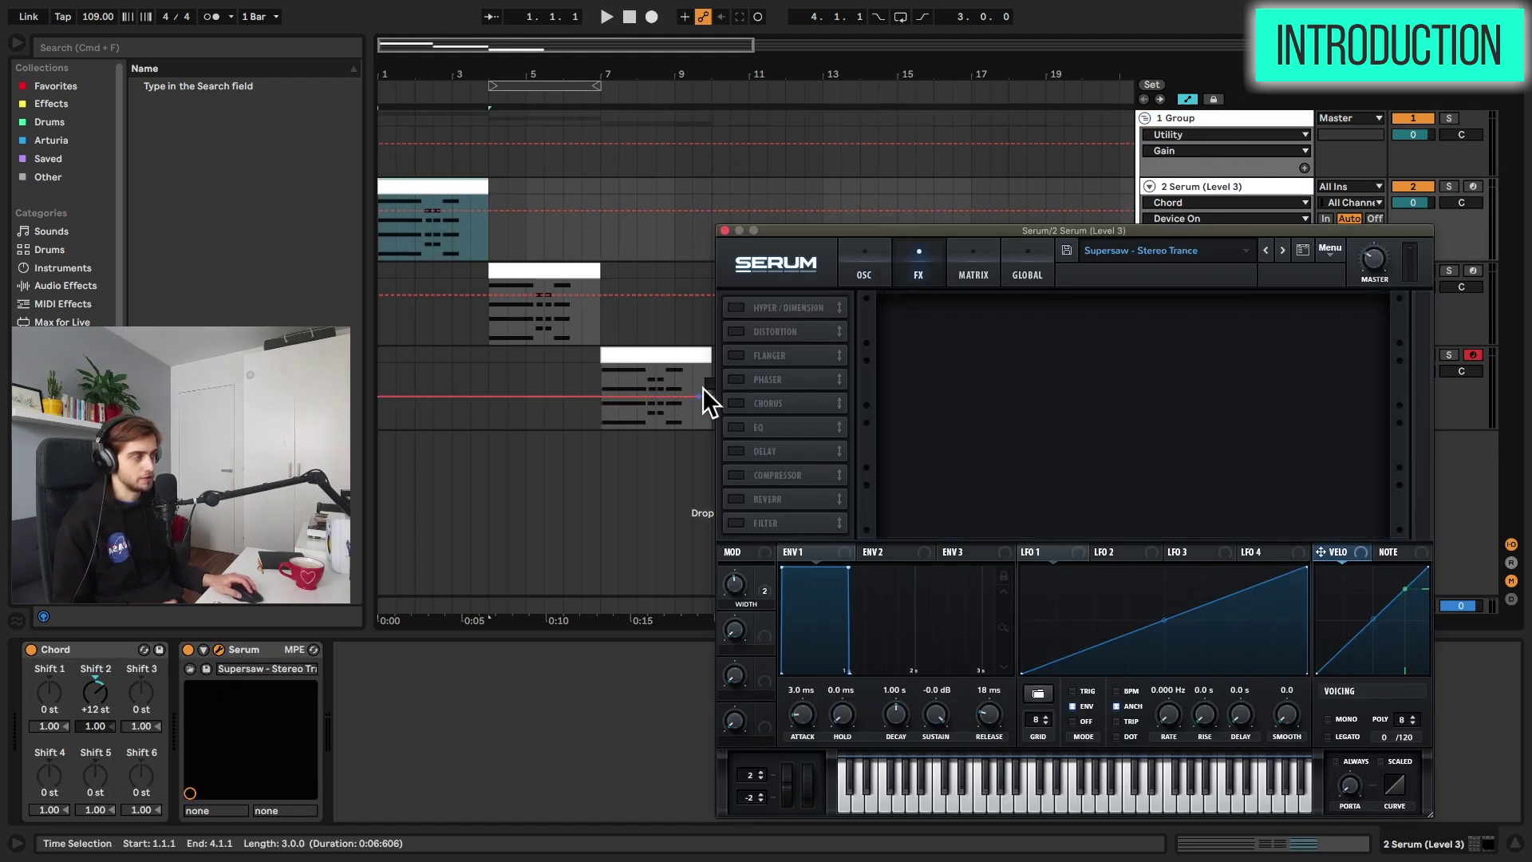
click(881, 279)
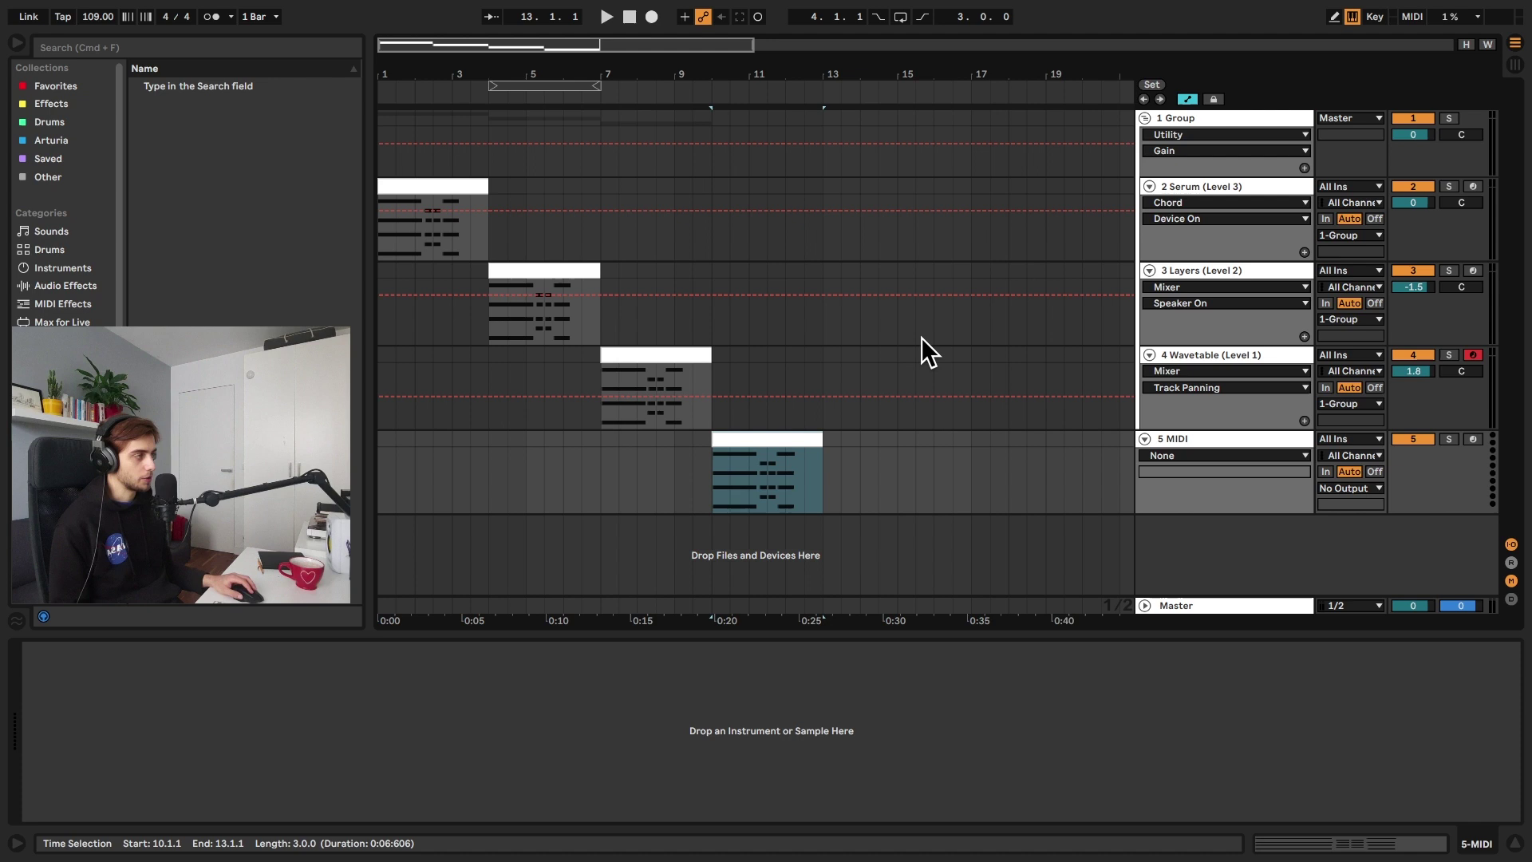
Step: Fold the group and load Wavetable from Favorites onto the new MIDI track
click(1145, 117)
click(56, 86)
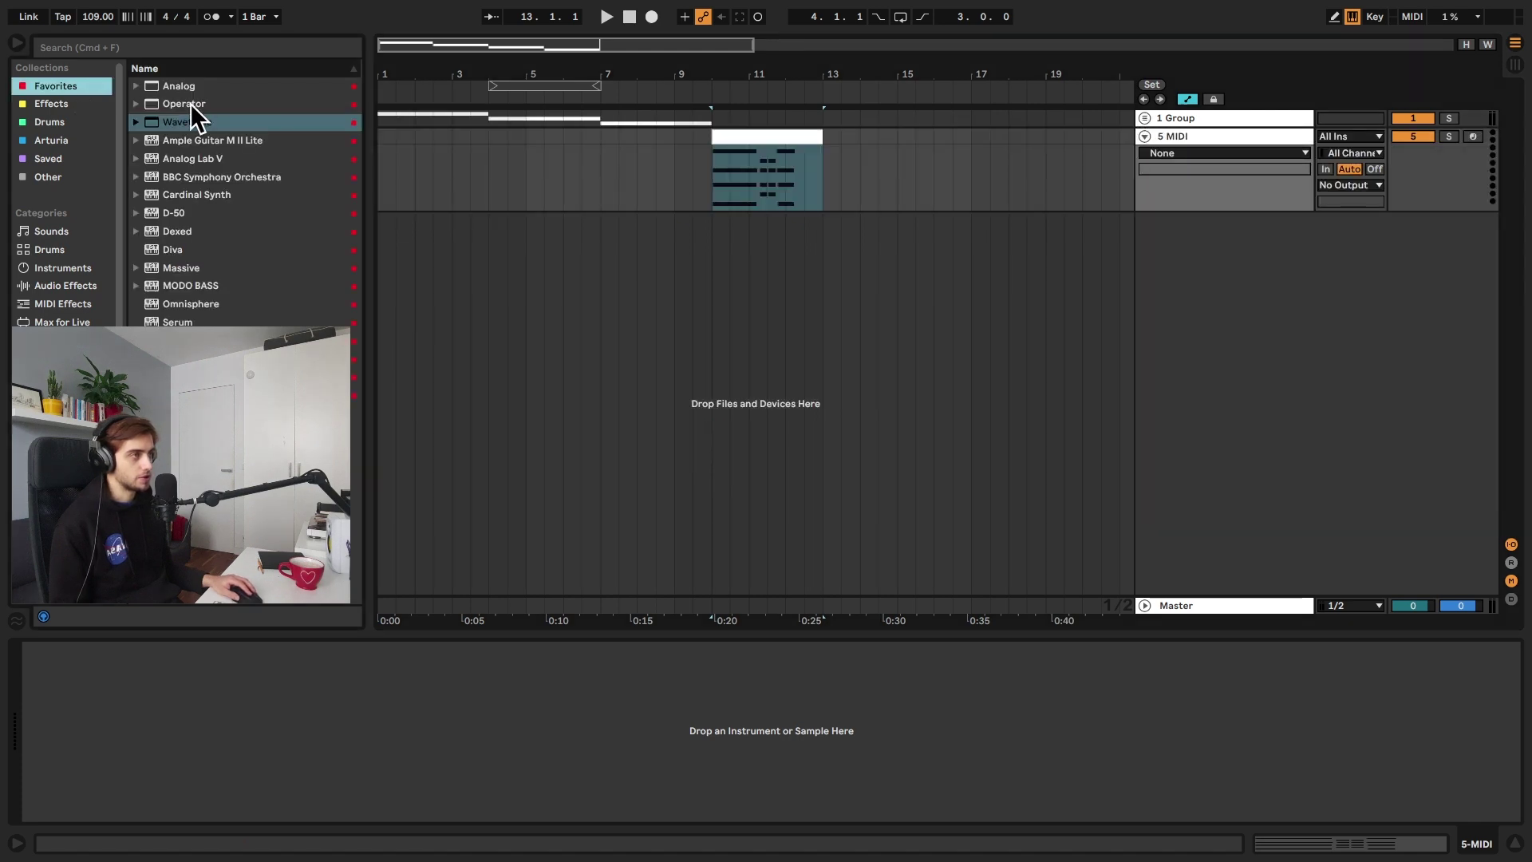
drag(190, 121, 556, 174)
Step: Set the playback start to bar 10 and arm the 5 Wavetable track
click(708, 179)
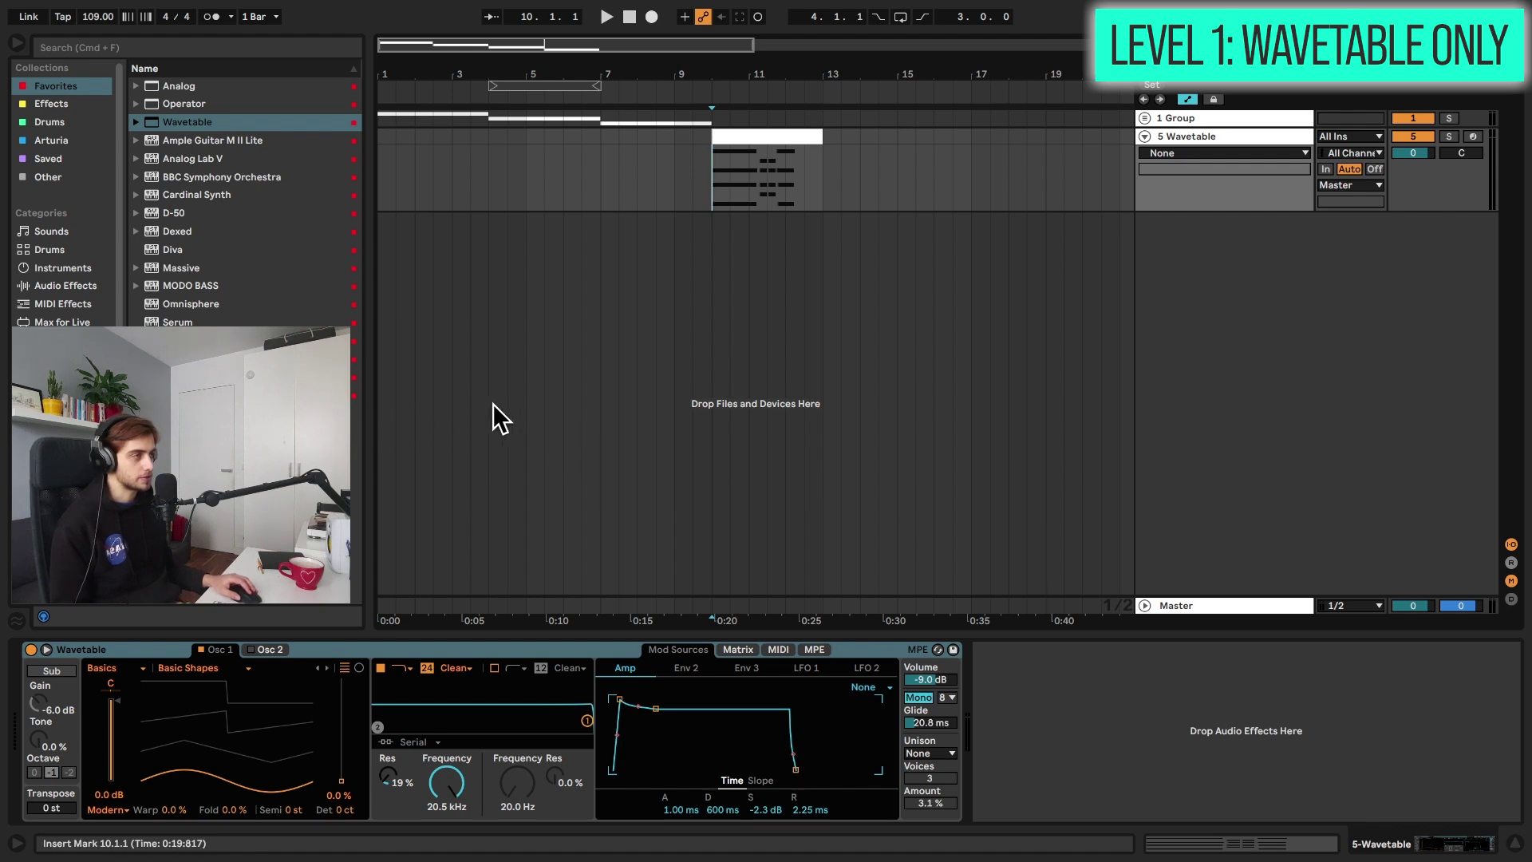
click(1189, 136)
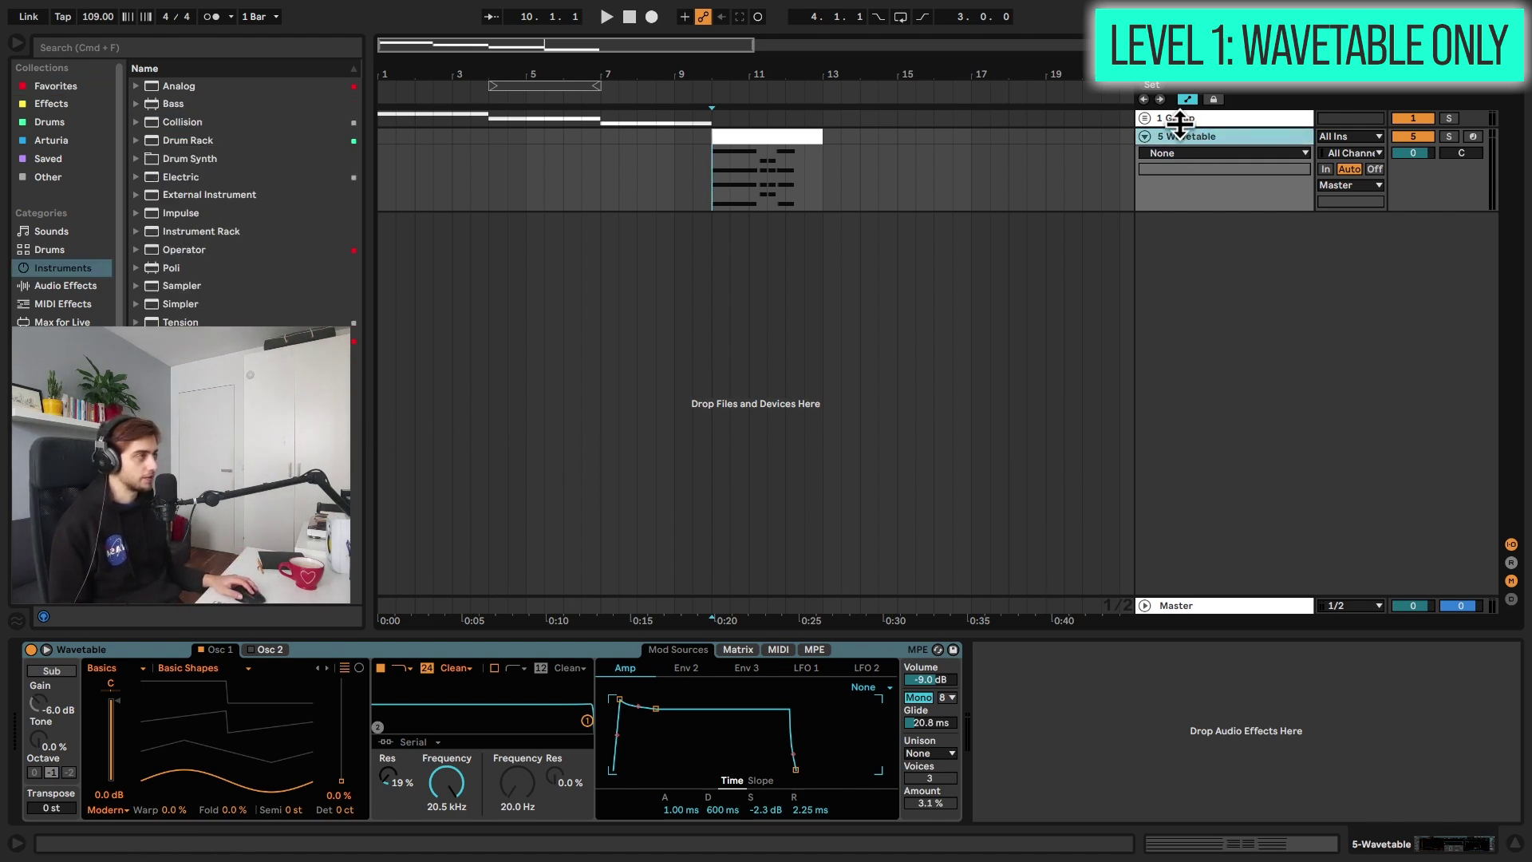
click(1473, 137)
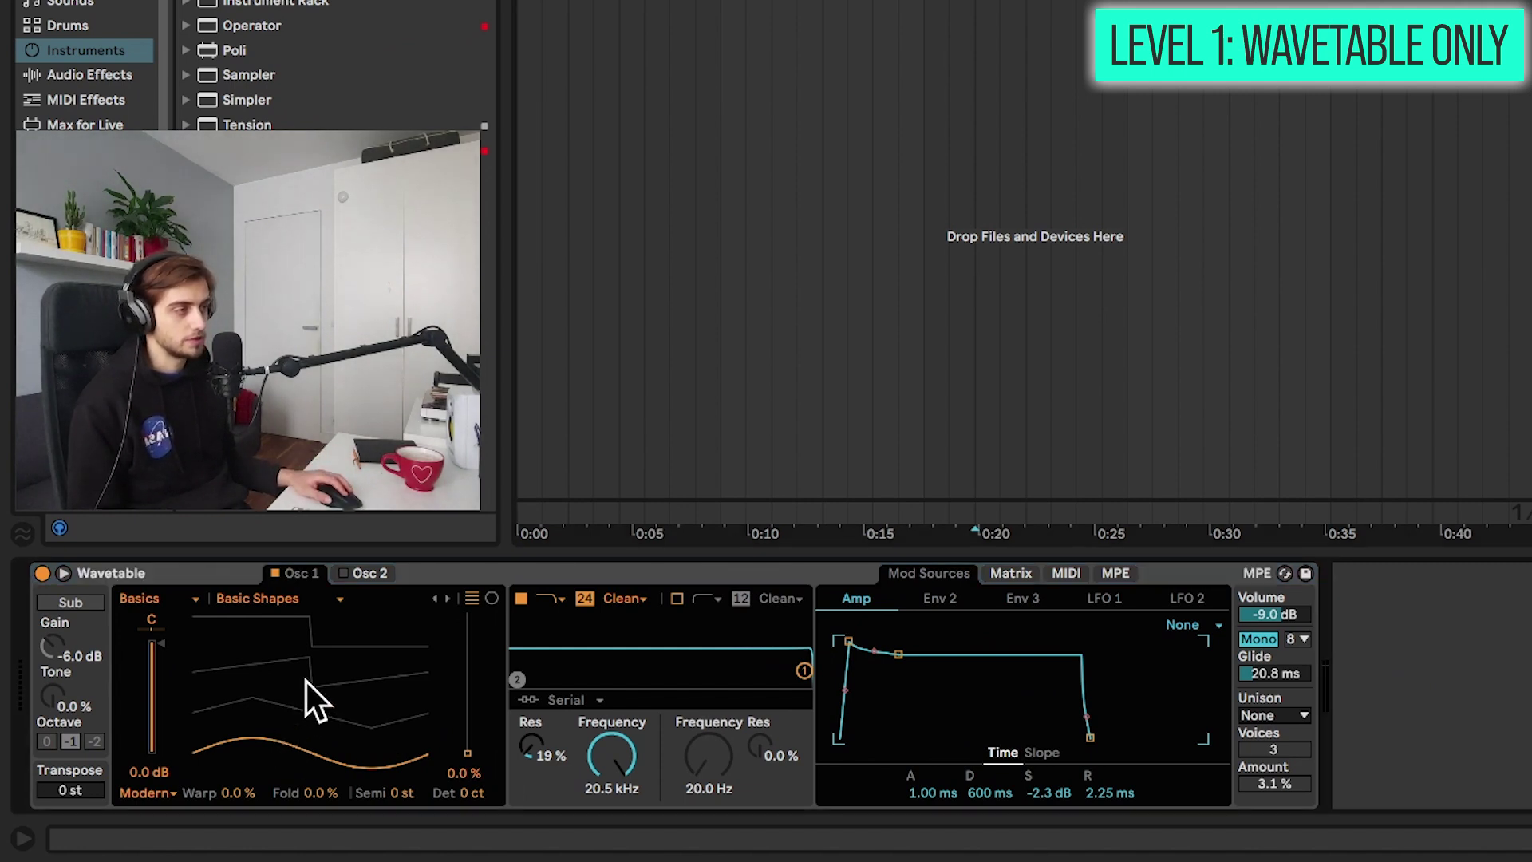
Step: Sweep Osc 1 from sine to saw, set unison to Classic, and audition the chords
drag(307, 682, 306, 627)
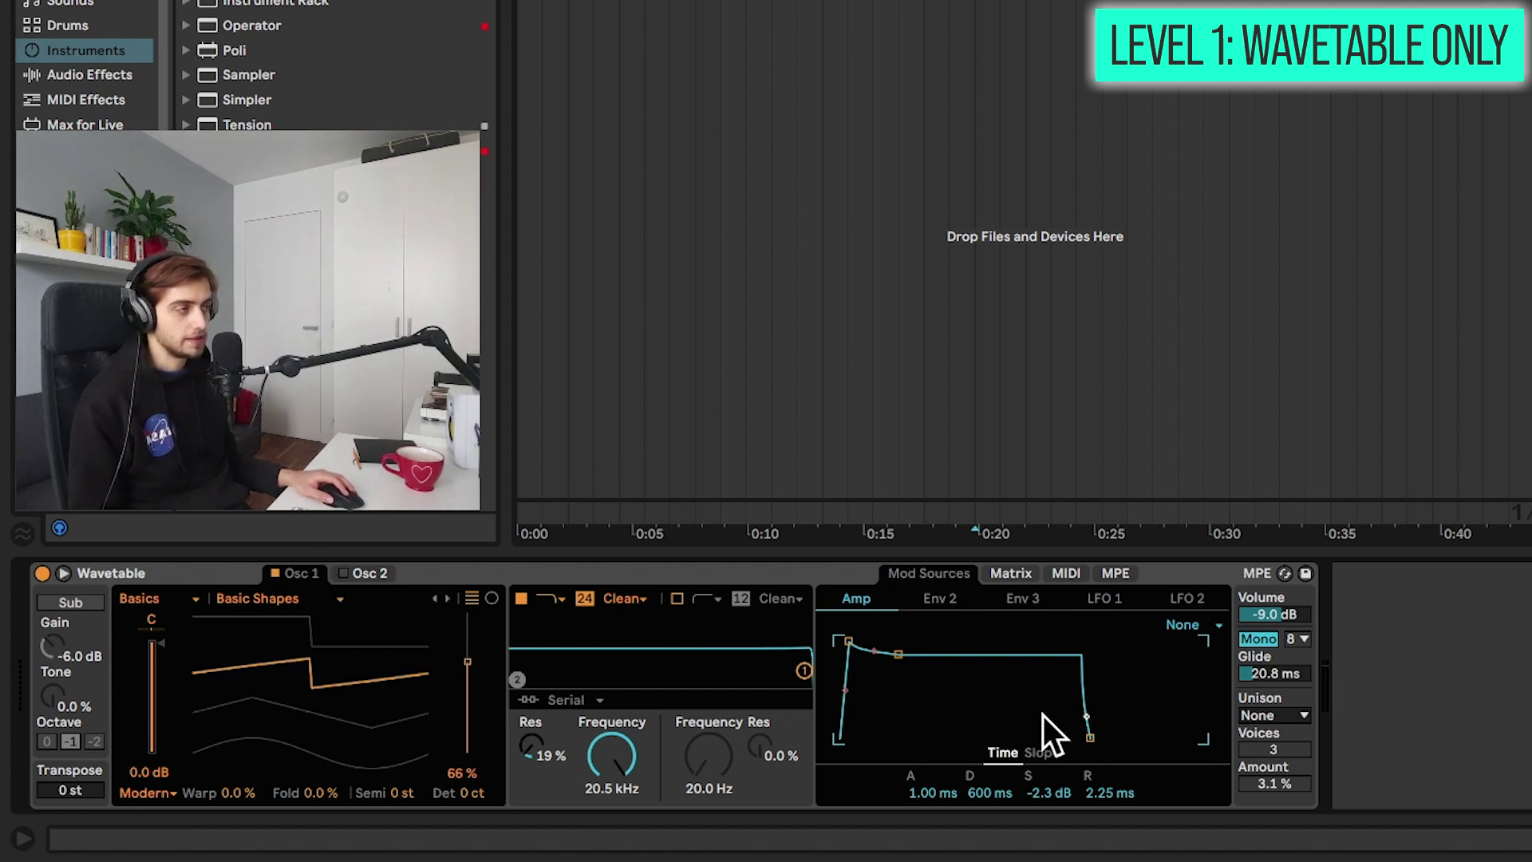
click(1270, 717)
click(1281, 600)
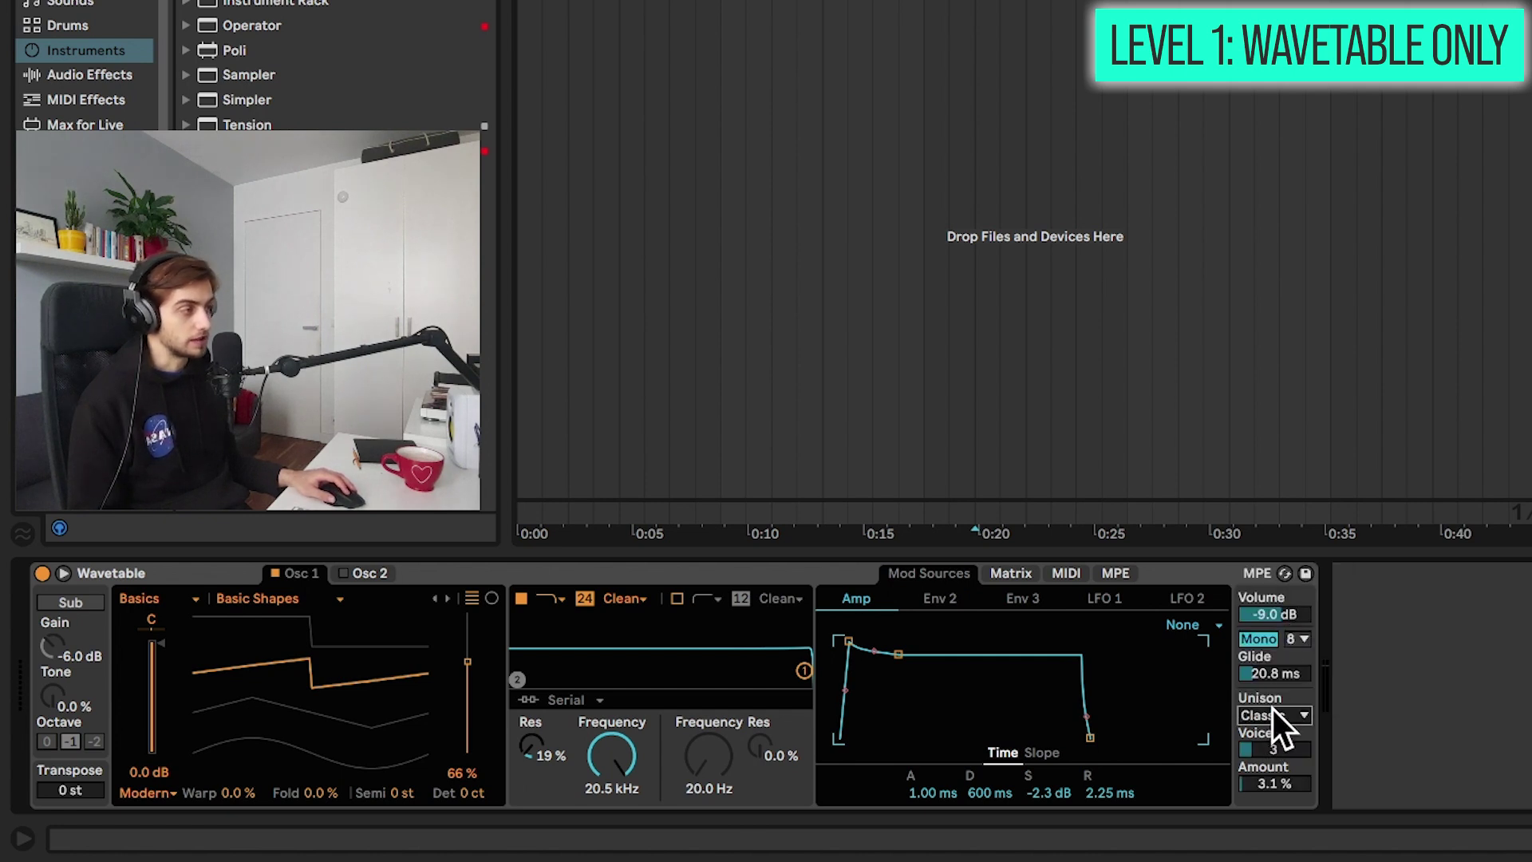
drag(1279, 785, 1279, 738)
key(space)
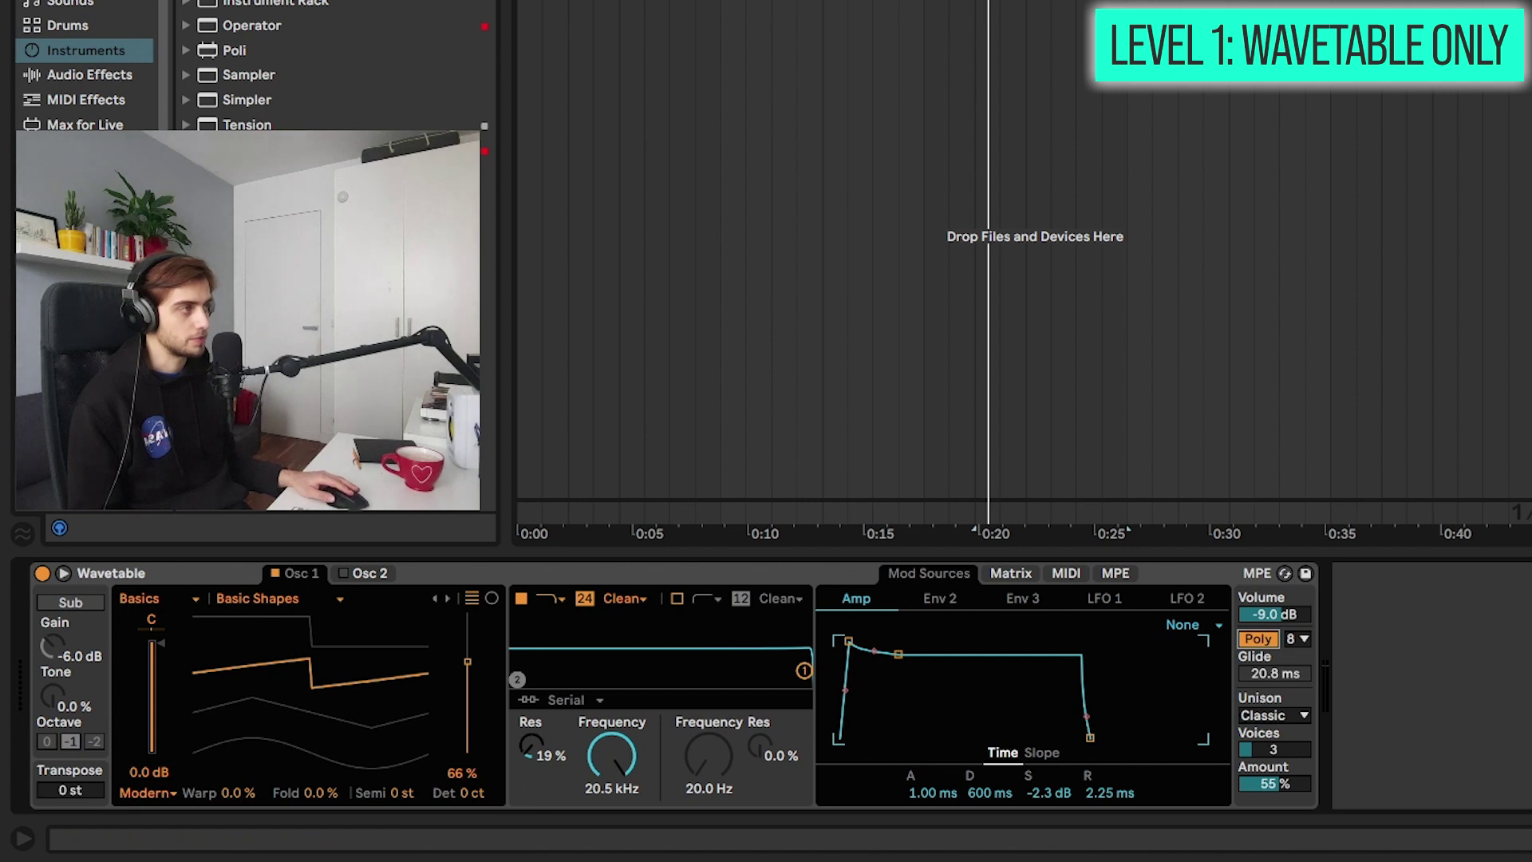
drag(1019, 17, 1179, 1)
scroll(1196, 239, up, 2)
key(space)
drag(1274, 614, 1274, 634)
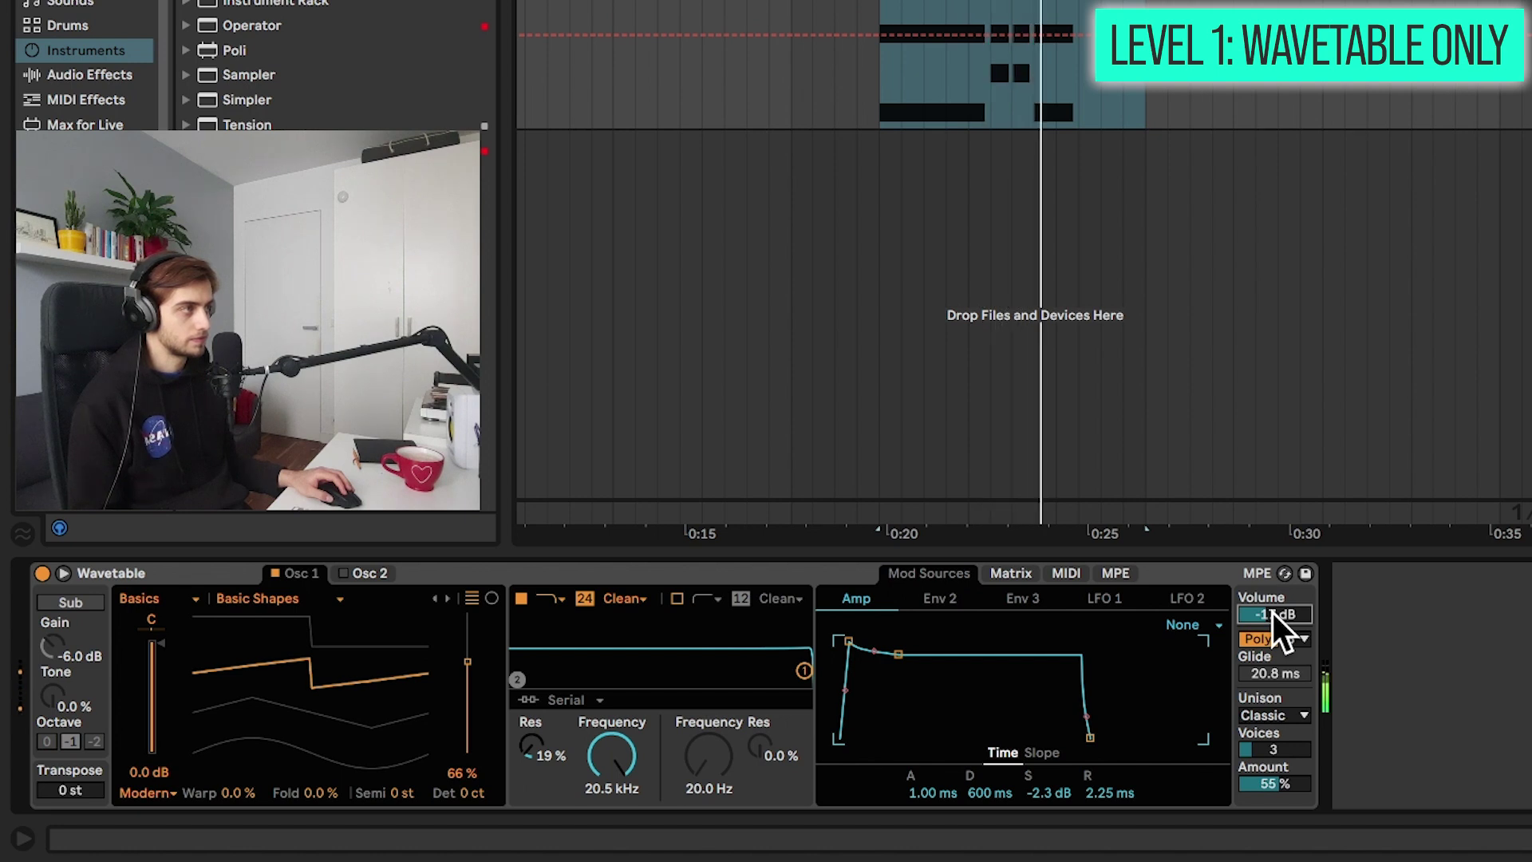
key(space)
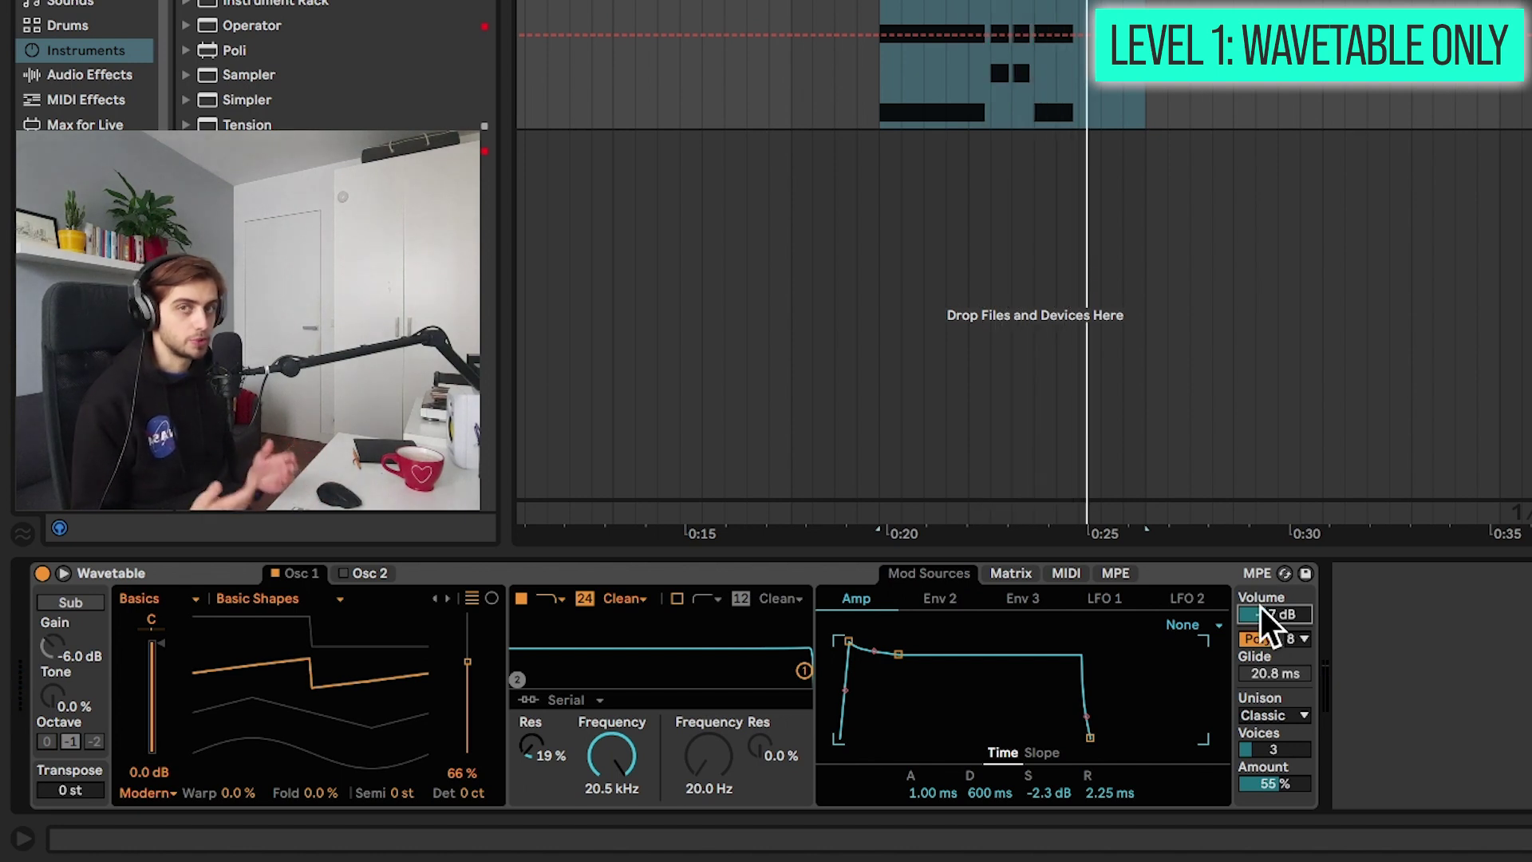
Step: Set the unison to 8 voices and trim its amount down to 21 %
click(1289, 747)
text(8)
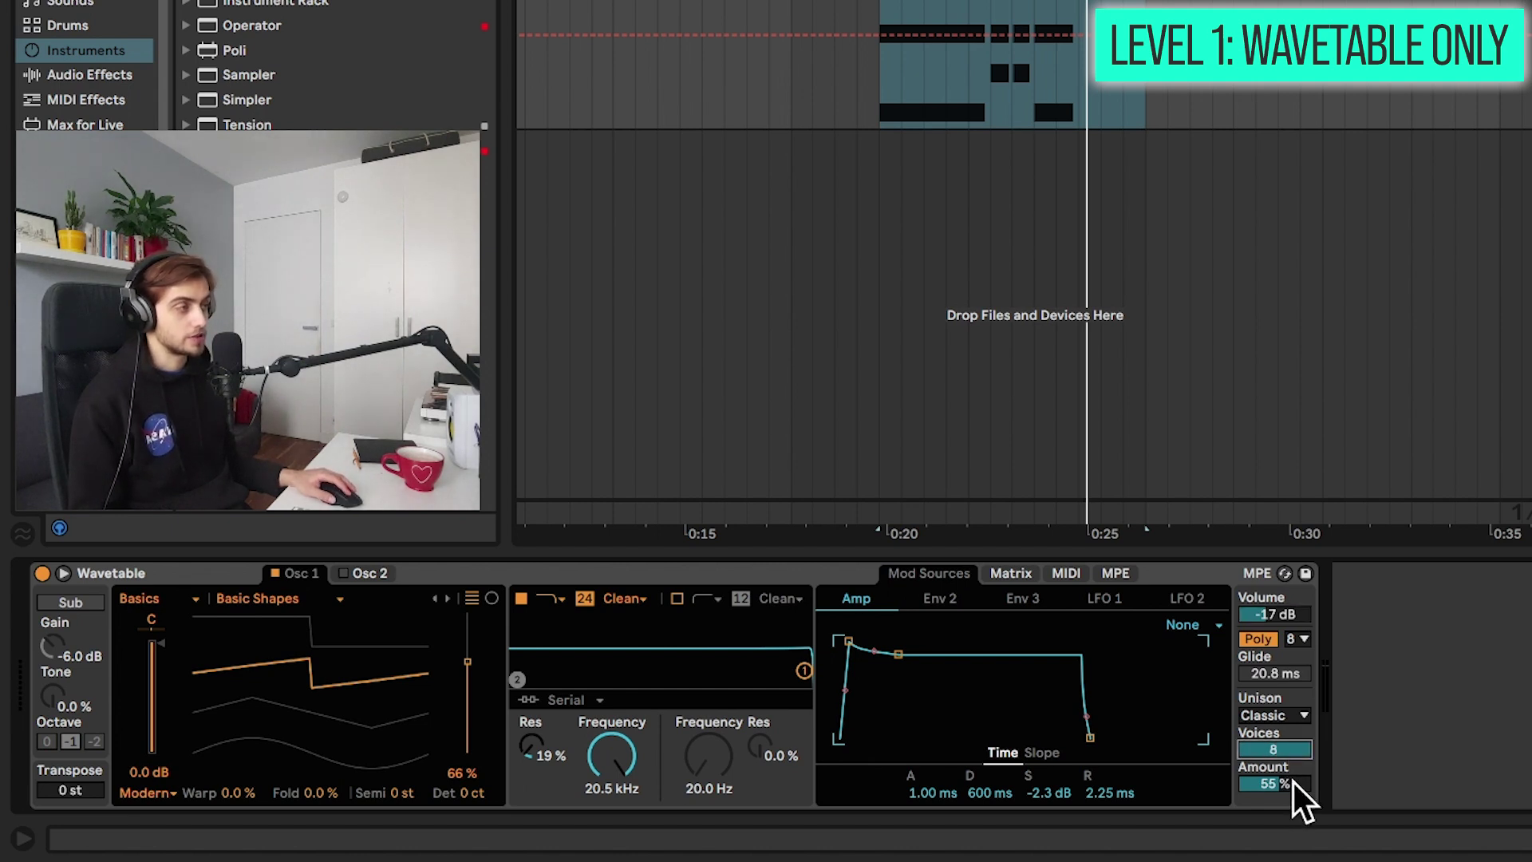
mouse_move(1294, 784)
mouse_down()
mouse_move(1294, 812)
mouse_move(1294, 775)
mouse_move(1294, 788)
mouse_up()
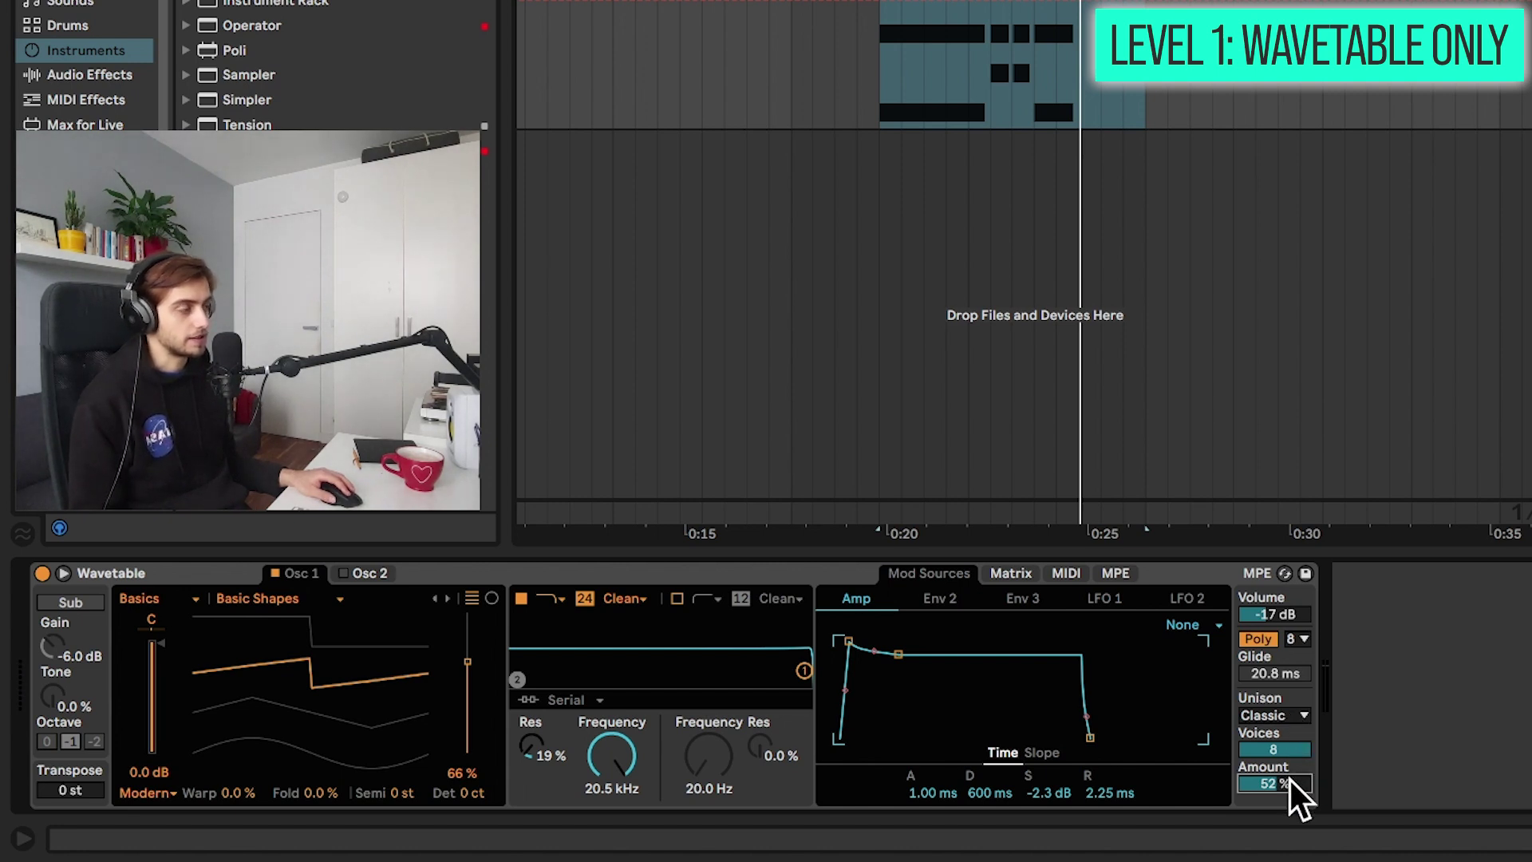
drag(1290, 778, 1291, 791)
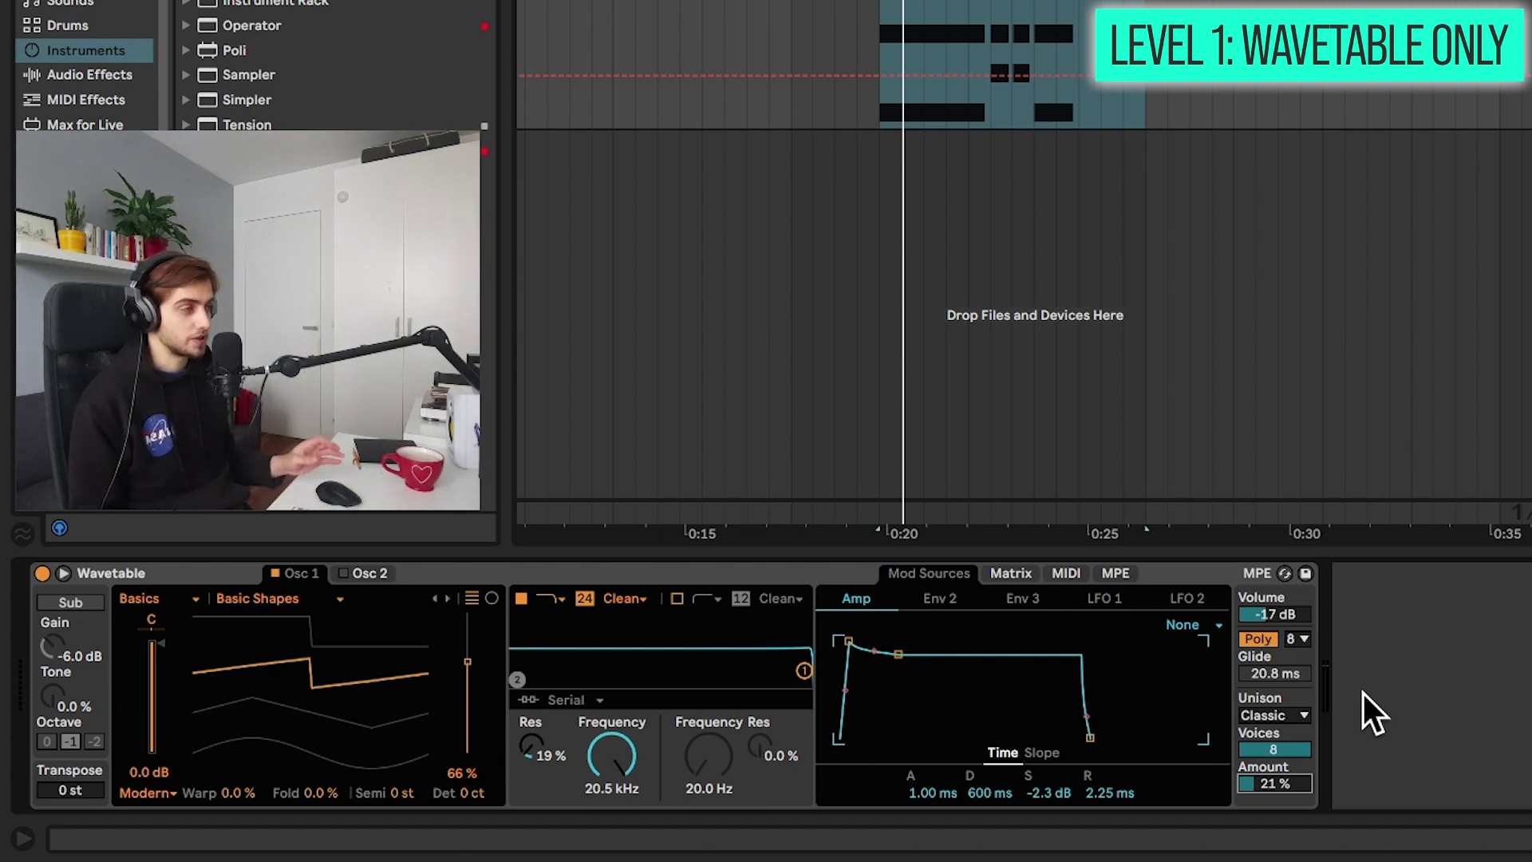
Step: Switch the unison mode to Shimmer and adjust the amount to 30 %
click(1305, 715)
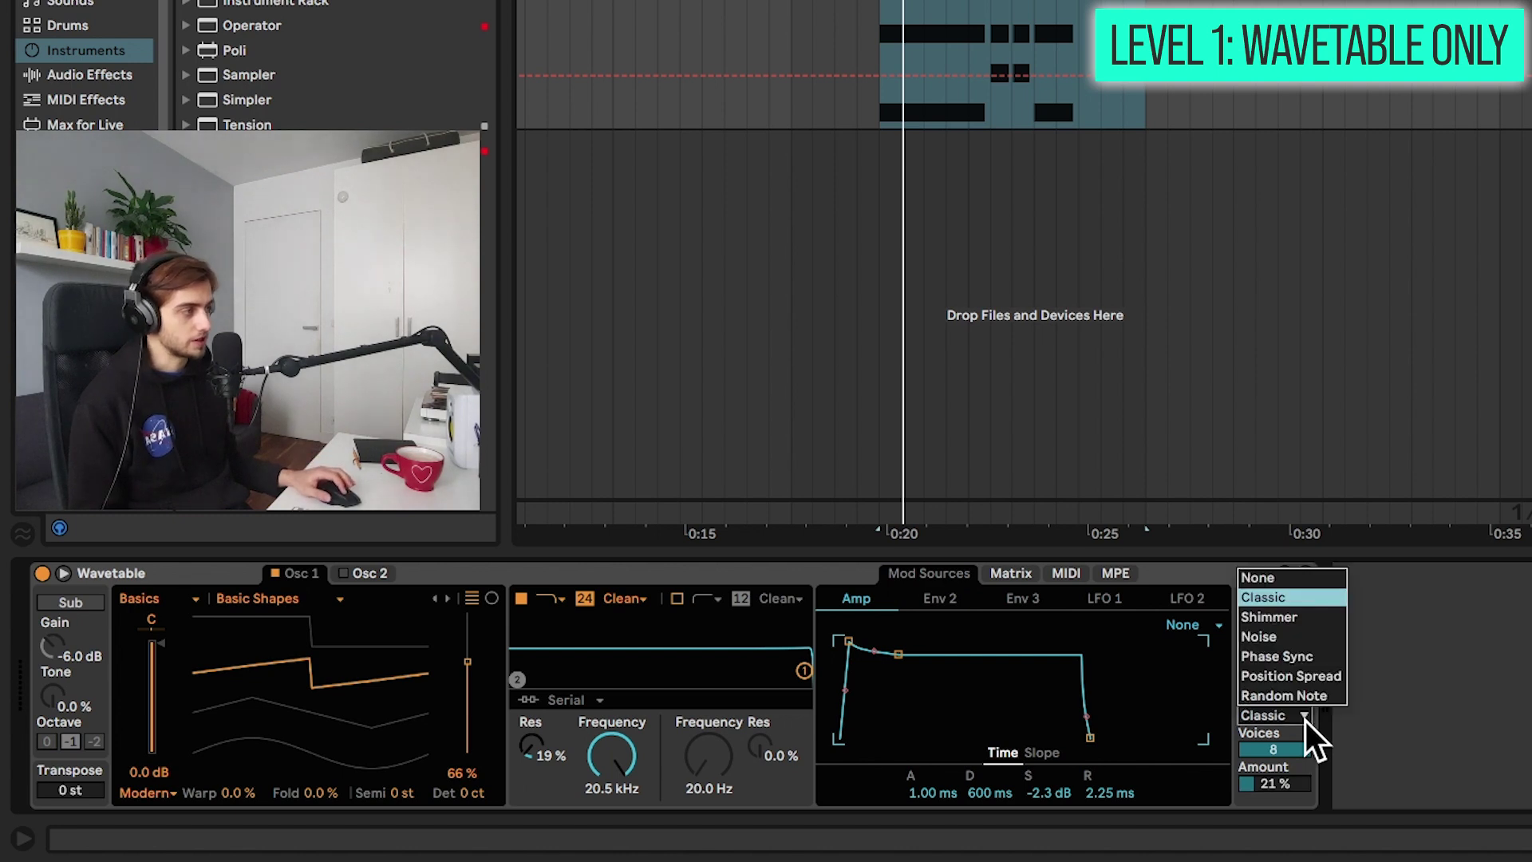
click(1314, 617)
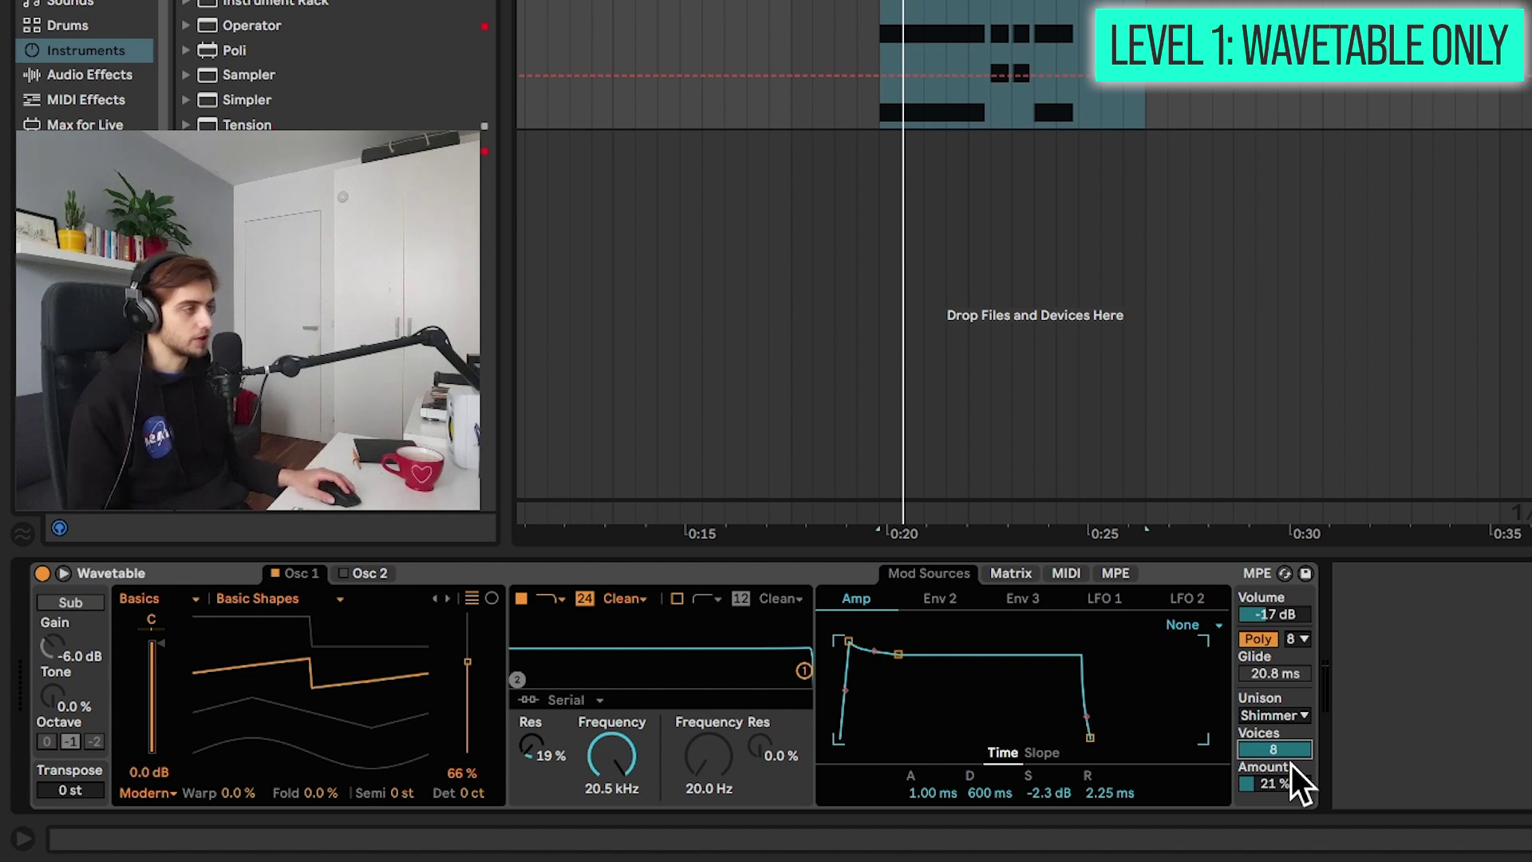
click(1286, 783)
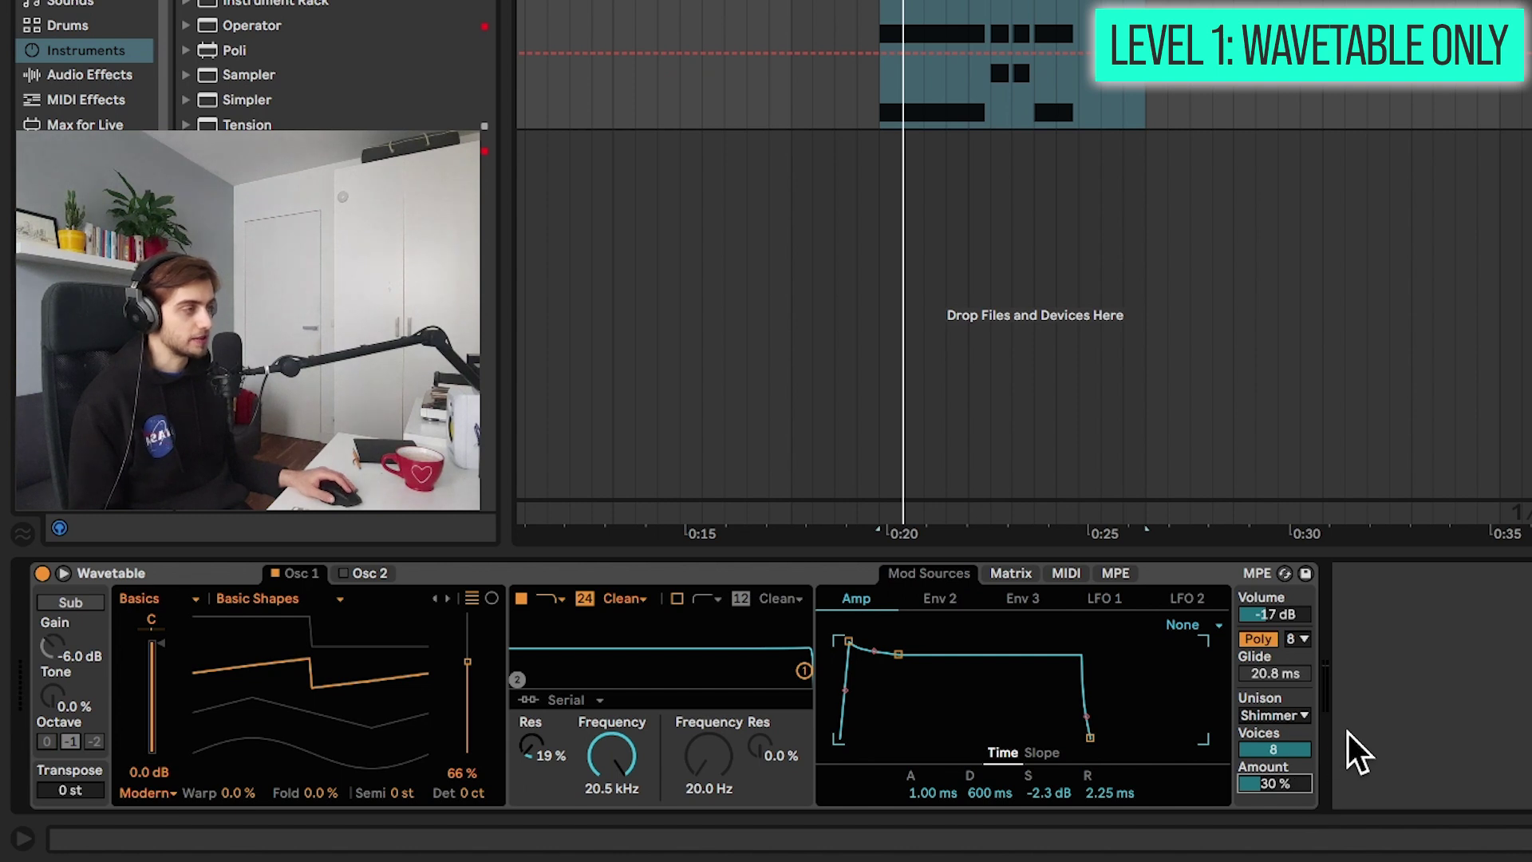
click(1285, 786)
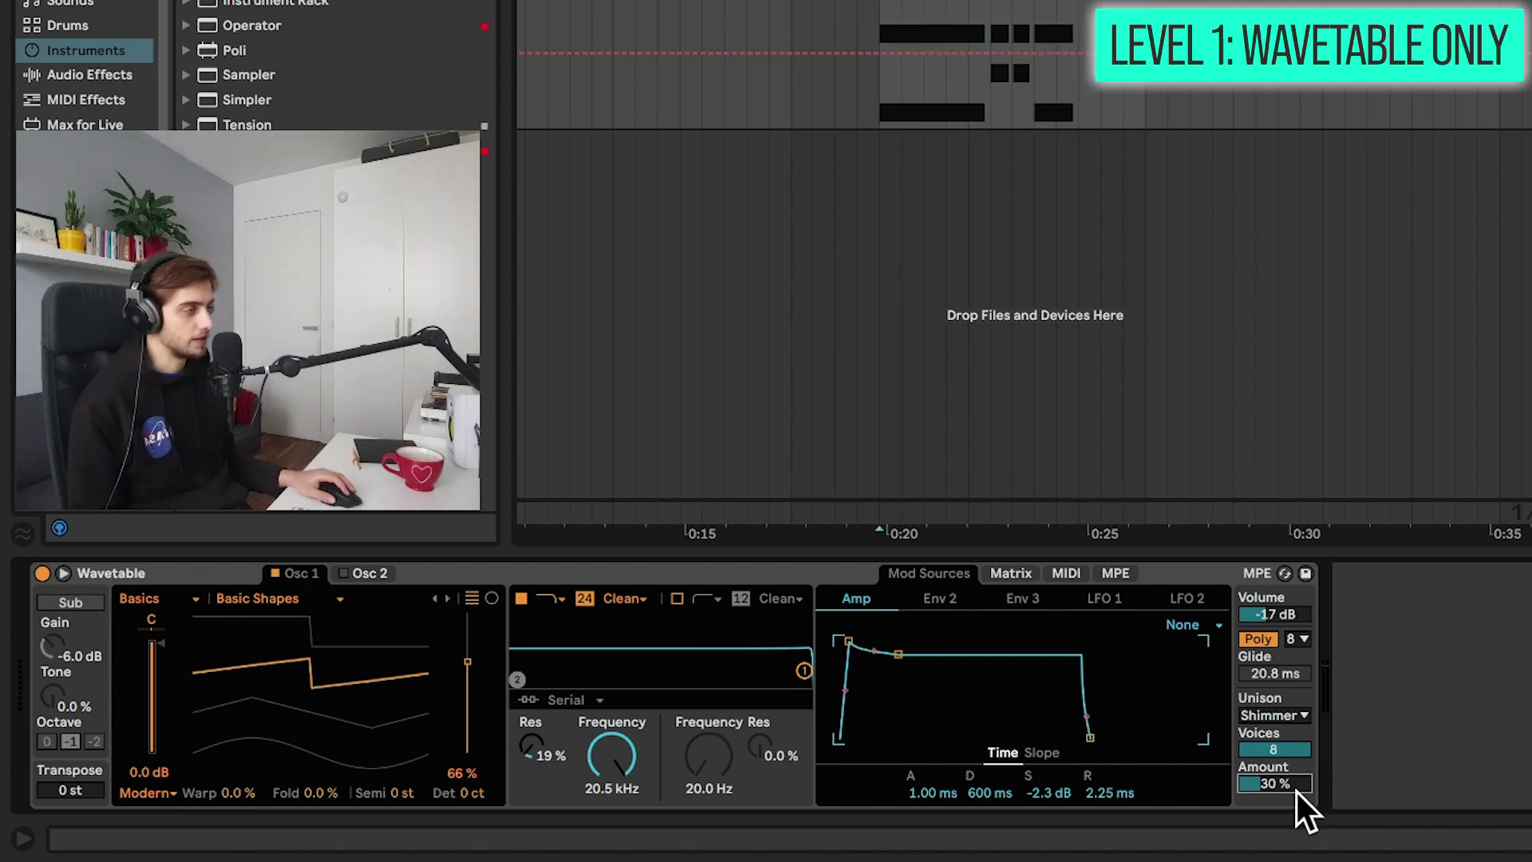
Step: Audition the Shimmer unison from inside the chord clip, keeping Shimmer selected
click(879, 16)
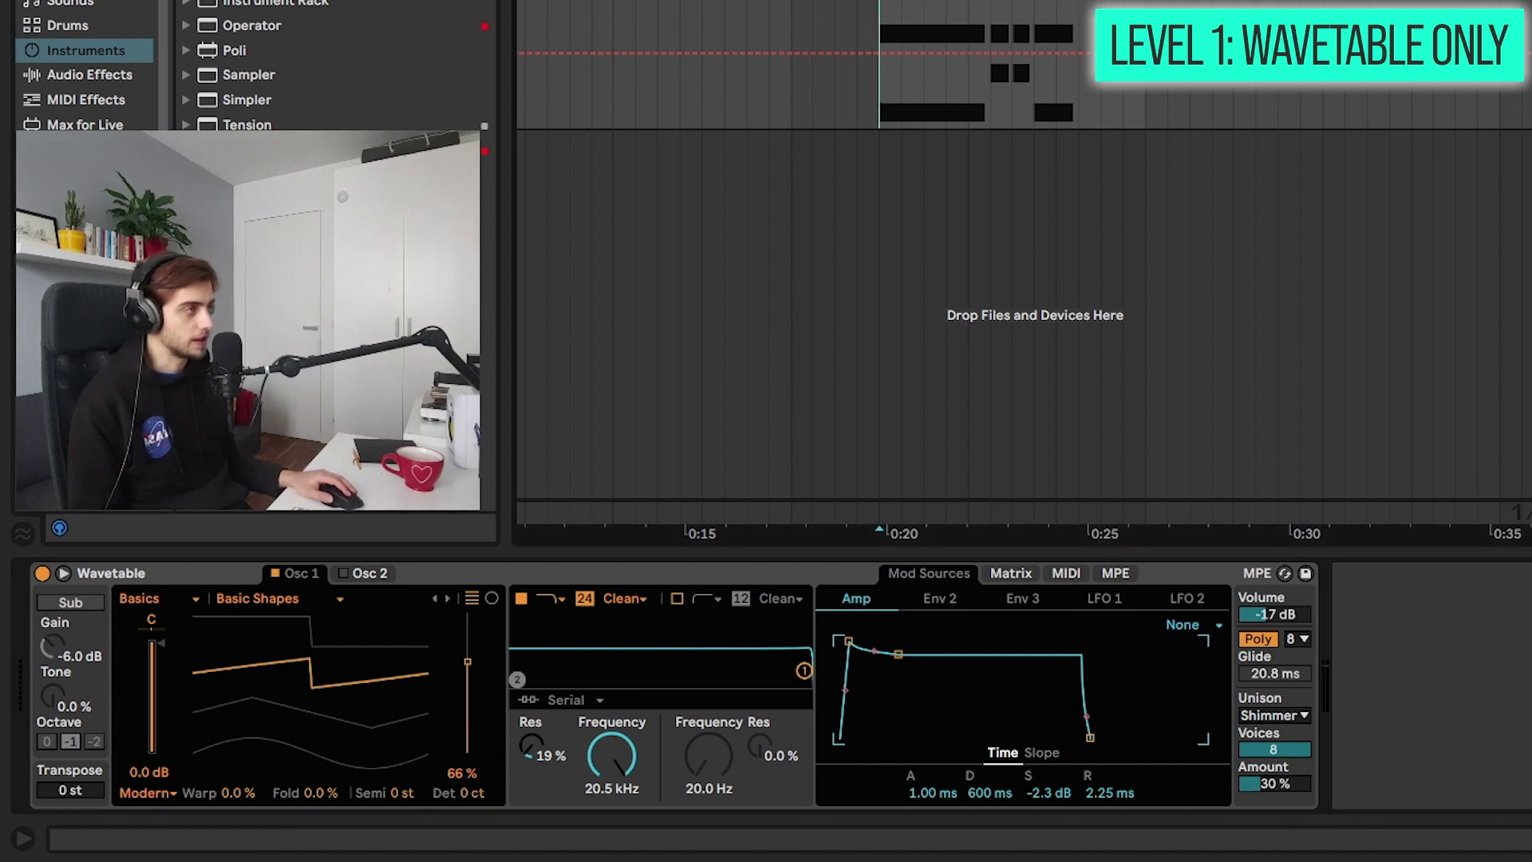
key(plus)
key(space)
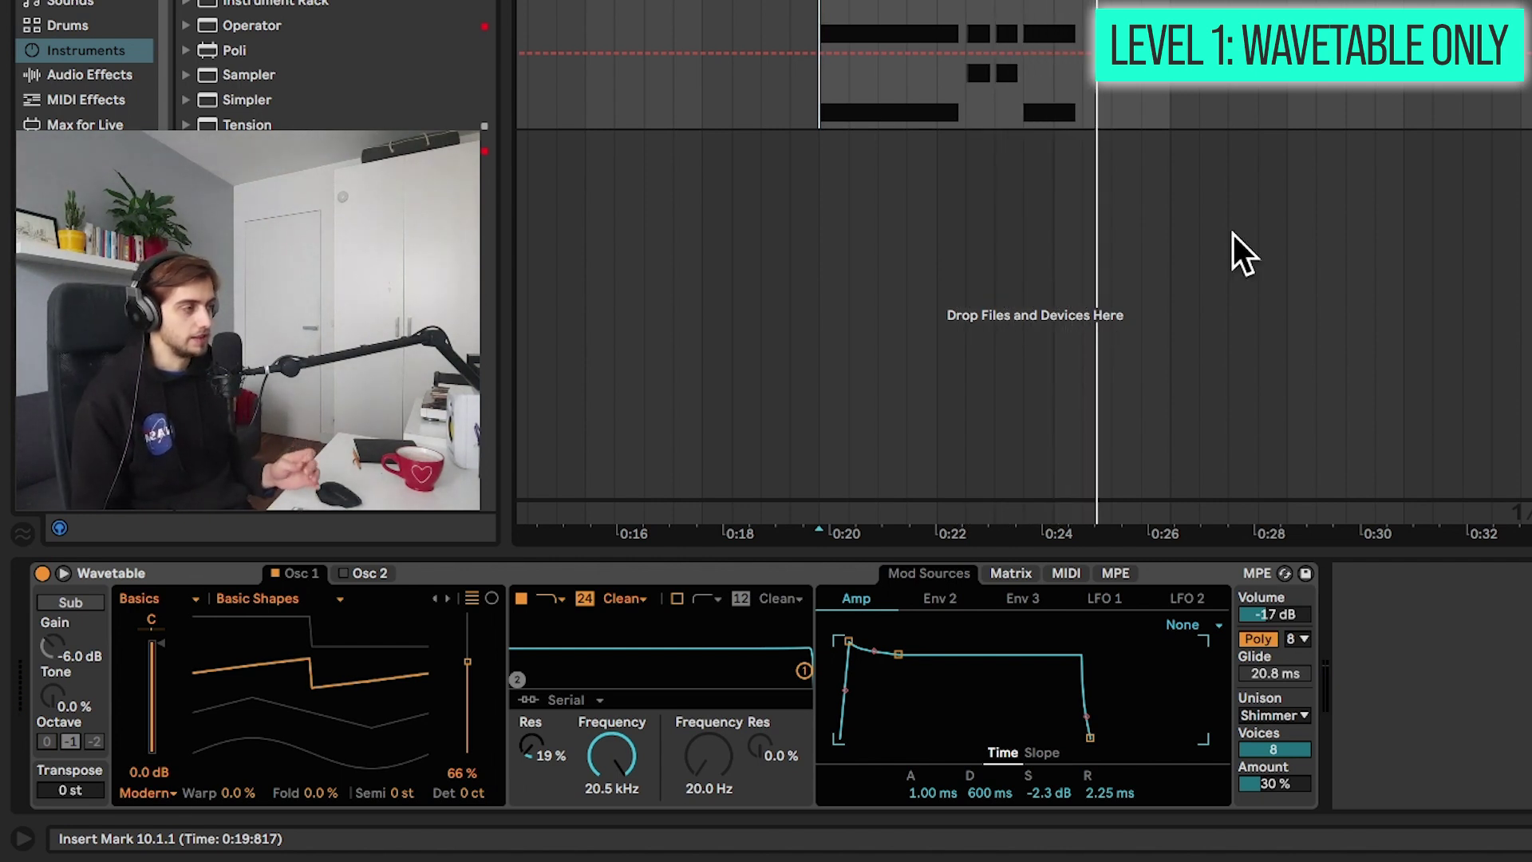
click(1285, 716)
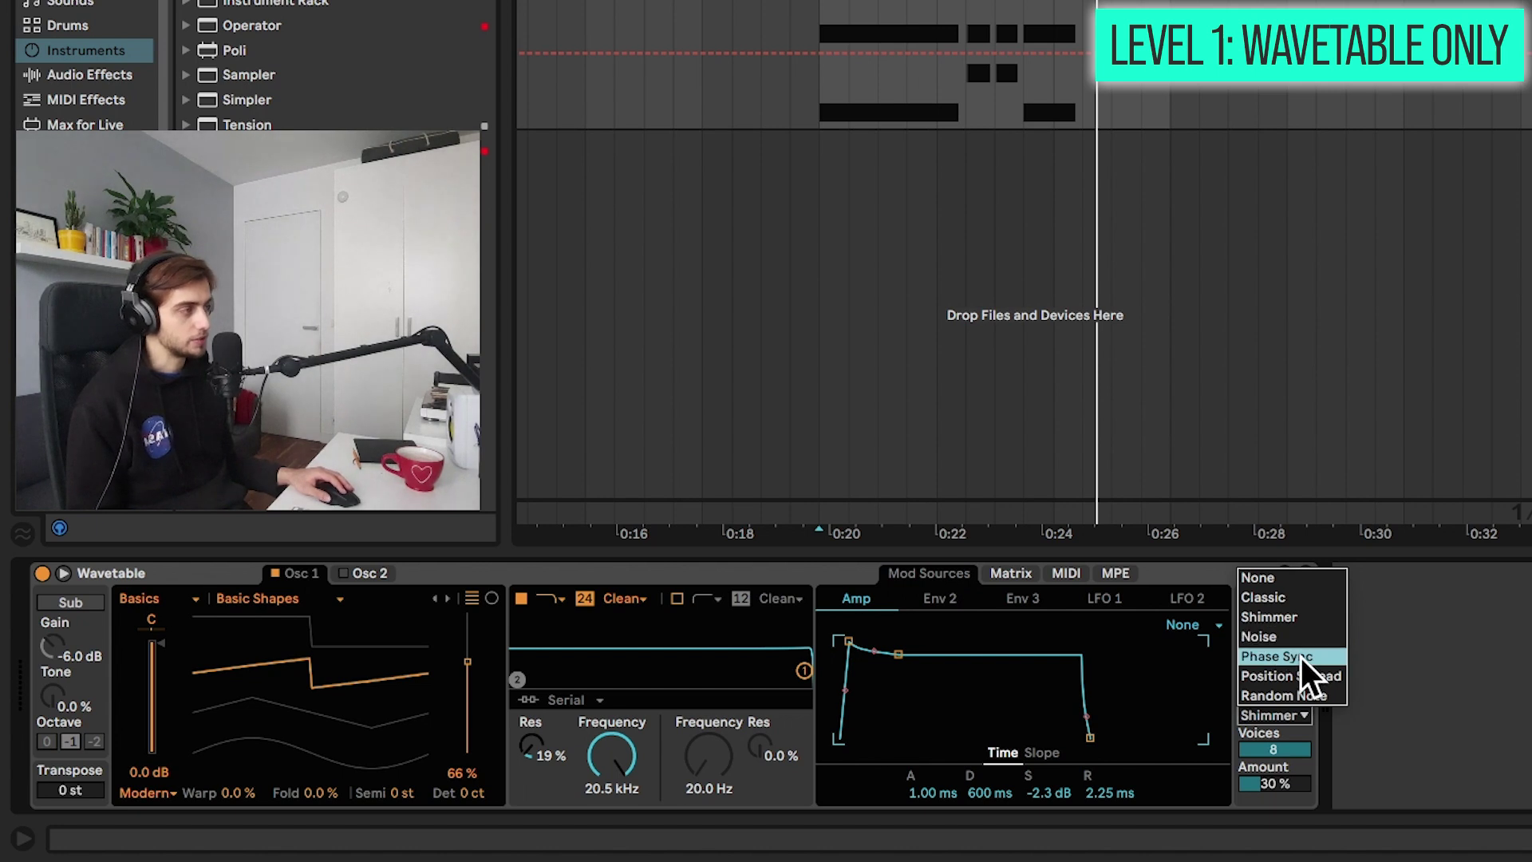
click(1284, 720)
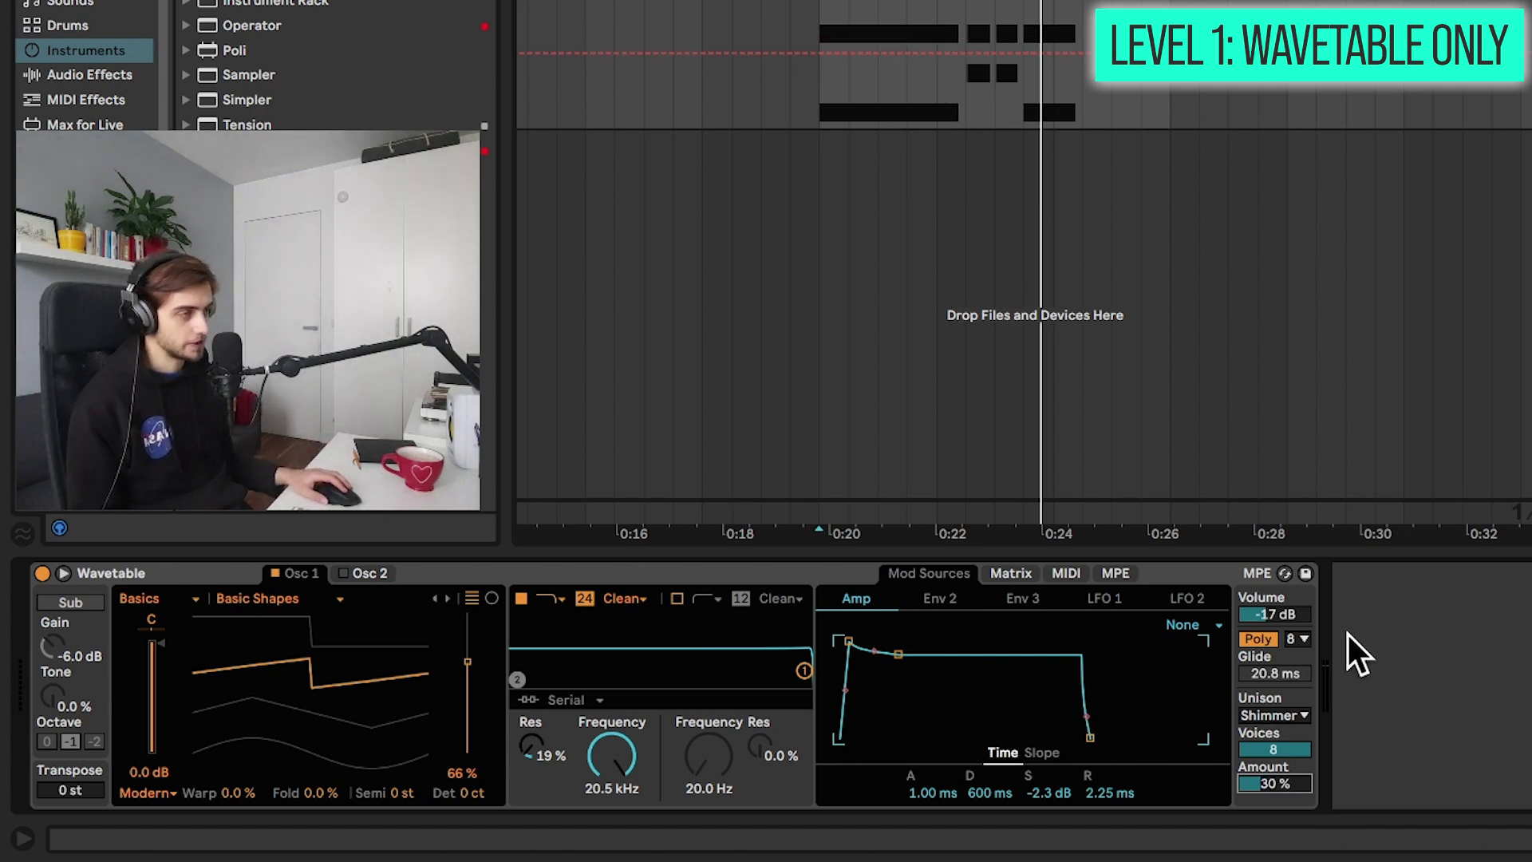
click(351, 572)
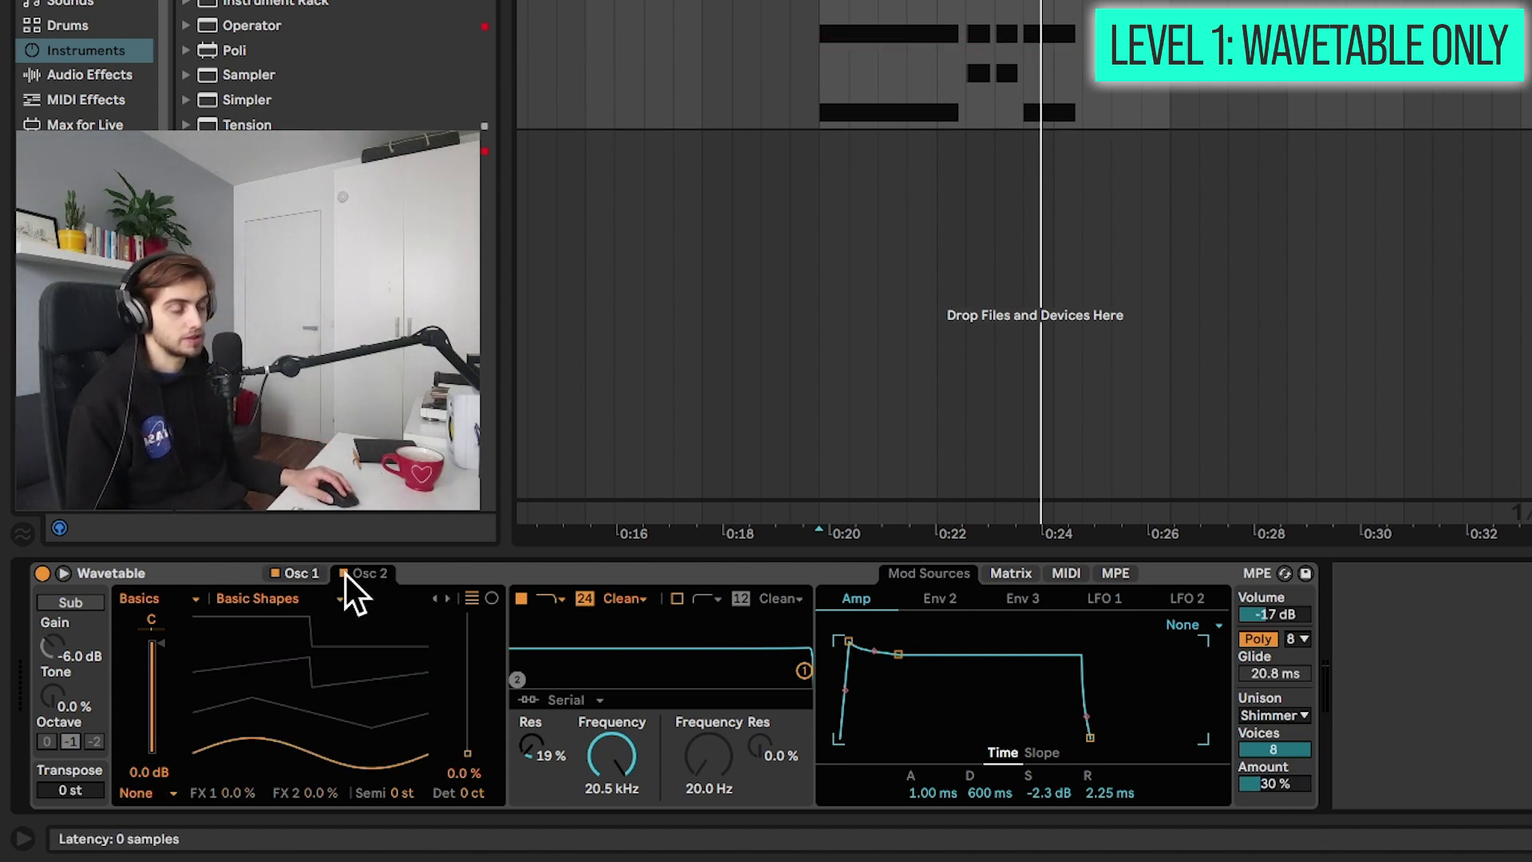
drag(328, 670, 328, 630)
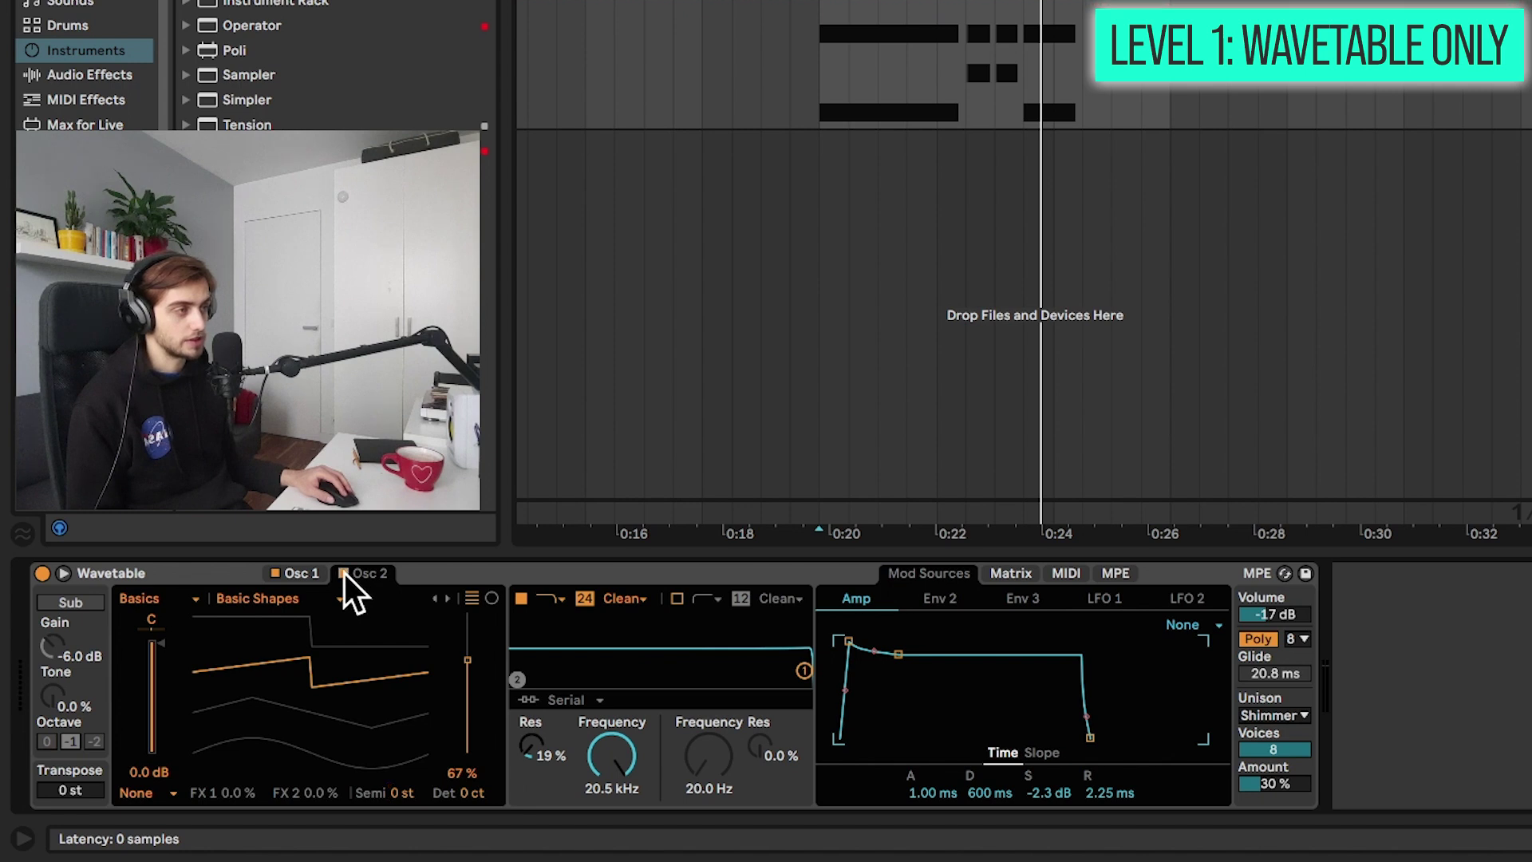
drag(306, 672, 306, 671)
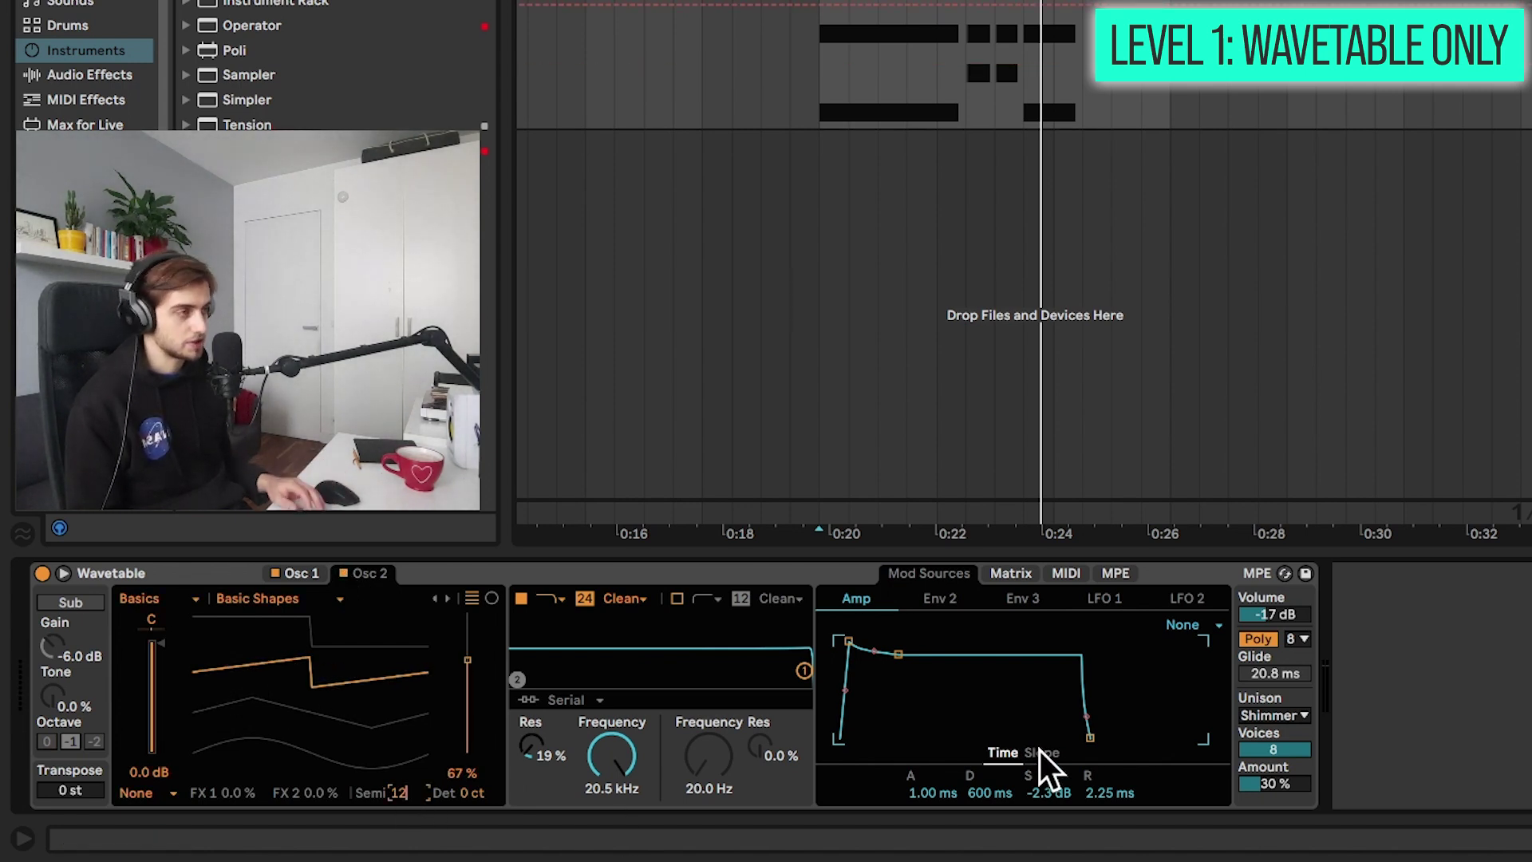
drag(418, 797, 412, 793)
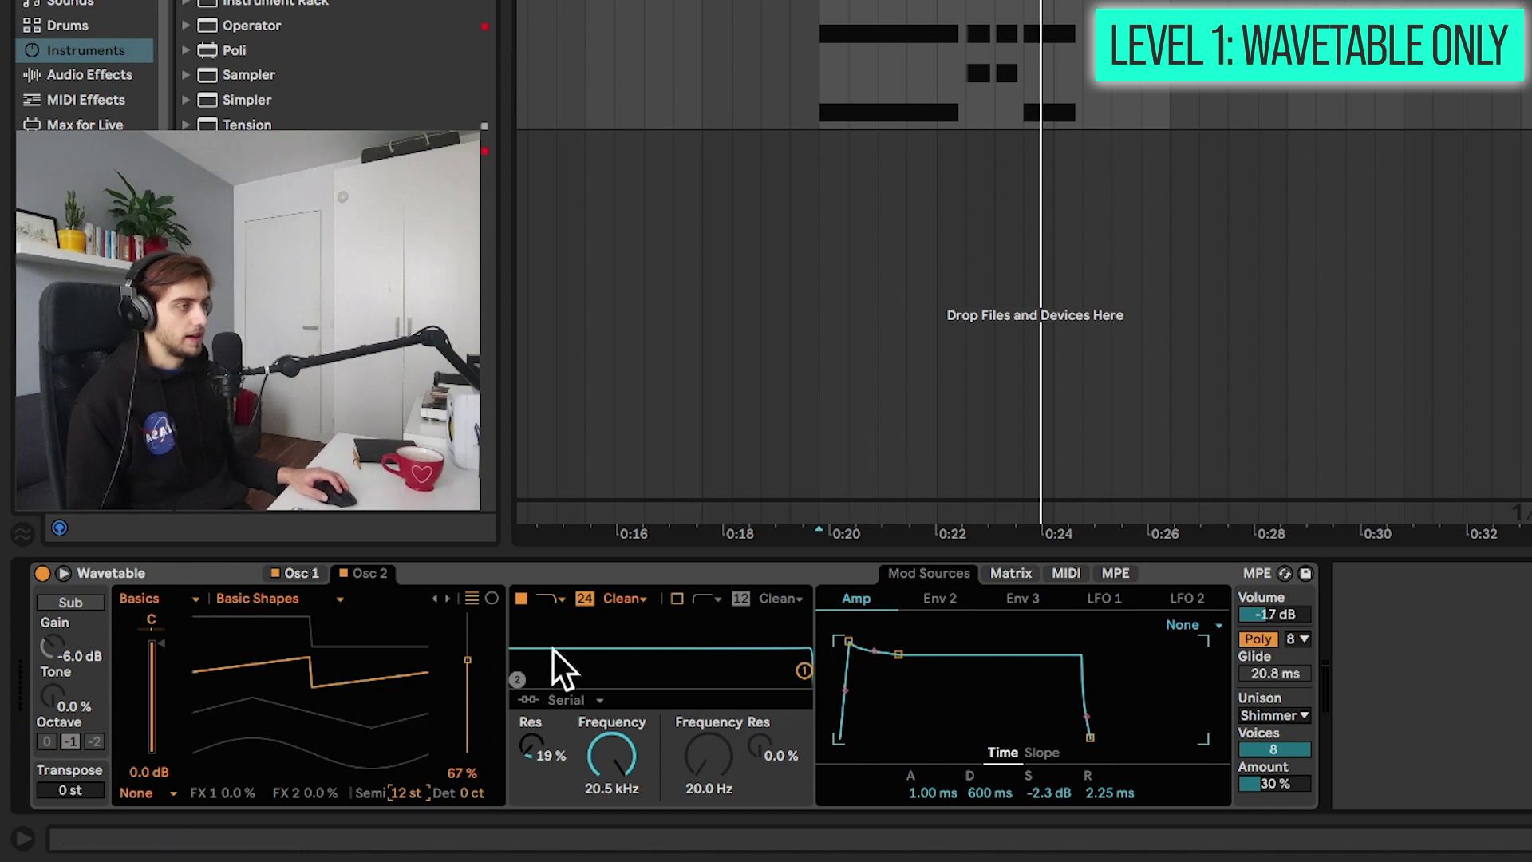
mouse_move(152, 667)
mouse_down()
mouse_move(153, 729)
mouse_move(152, 643)
mouse_up()
click(275, 571)
click(358, 571)
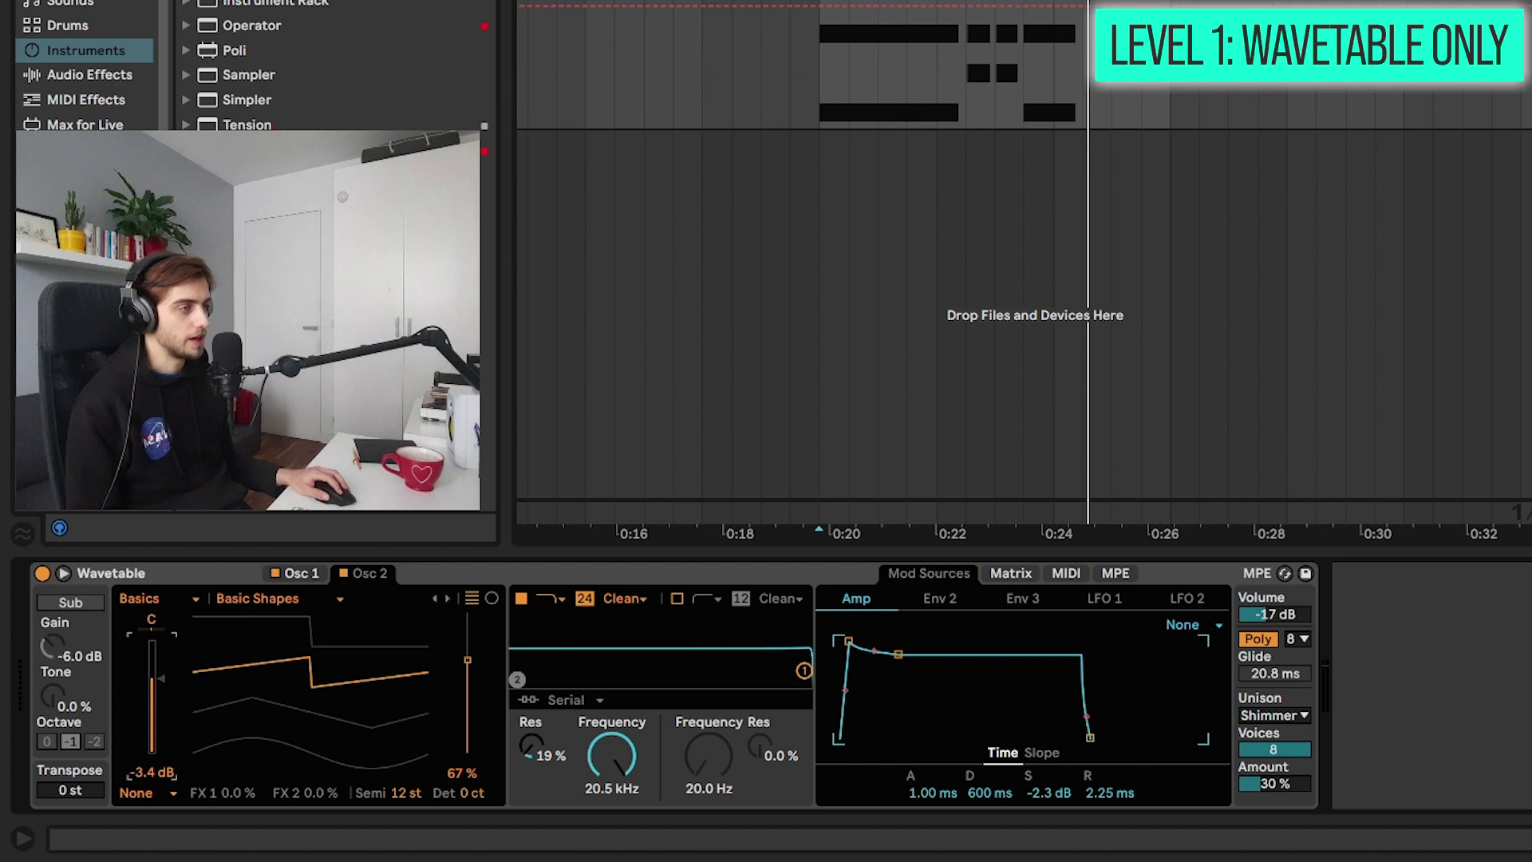
click(304, 573)
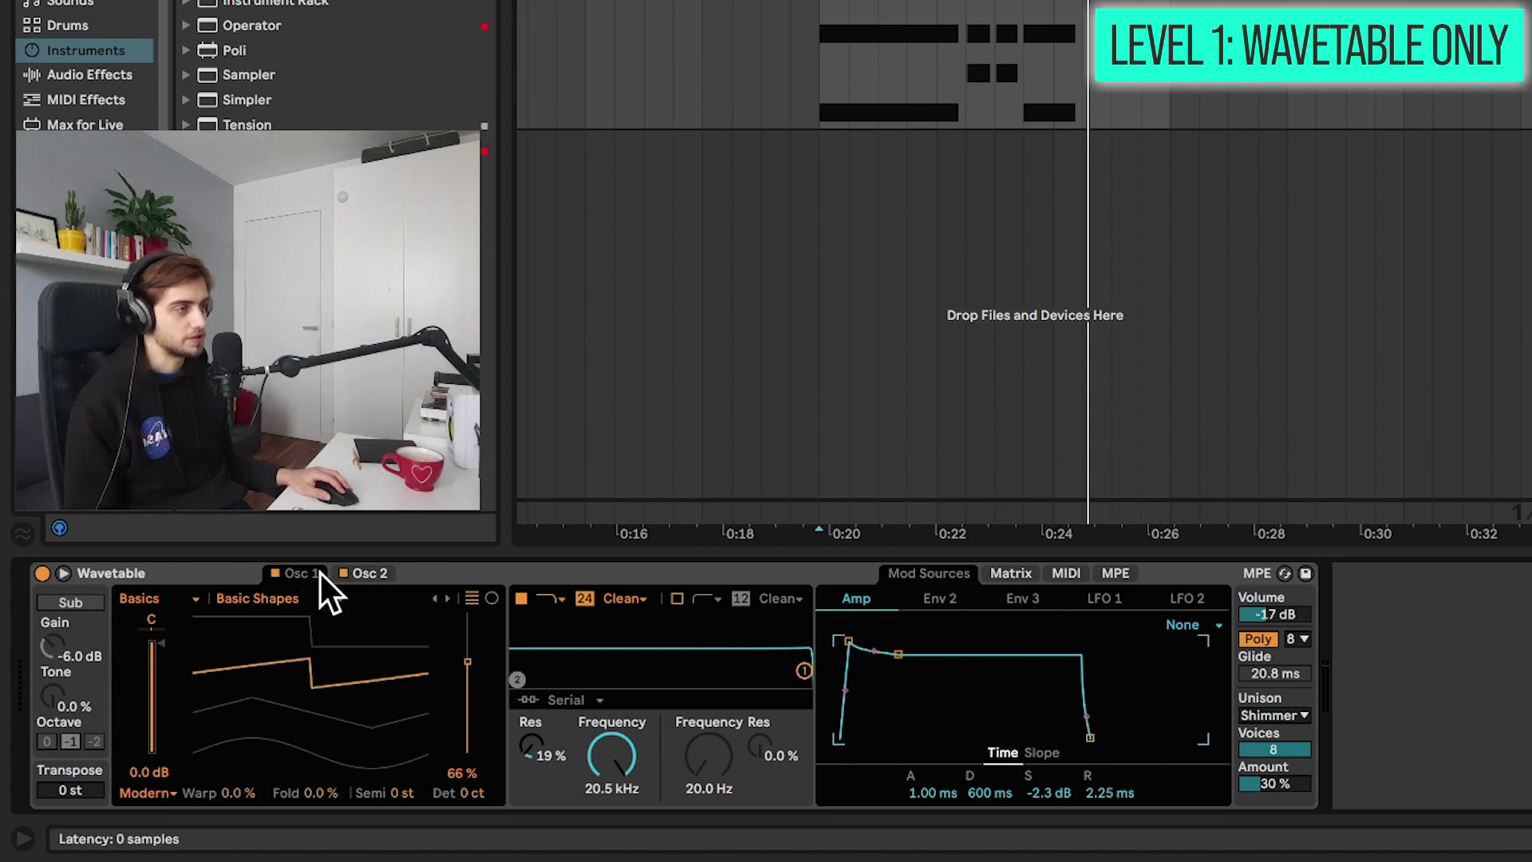
click(369, 571)
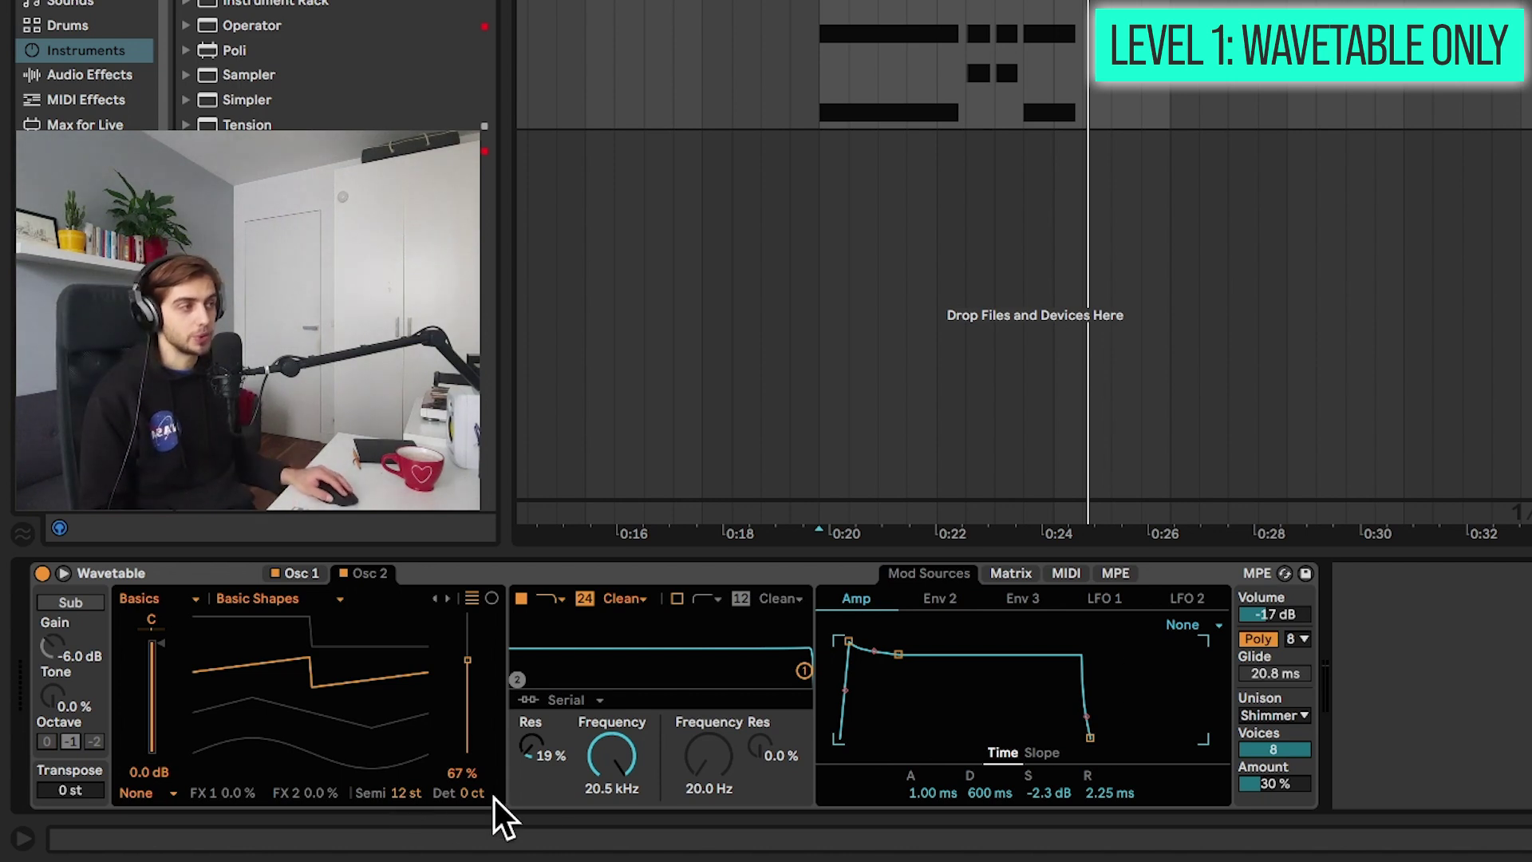
drag(600, 747, 600, 750)
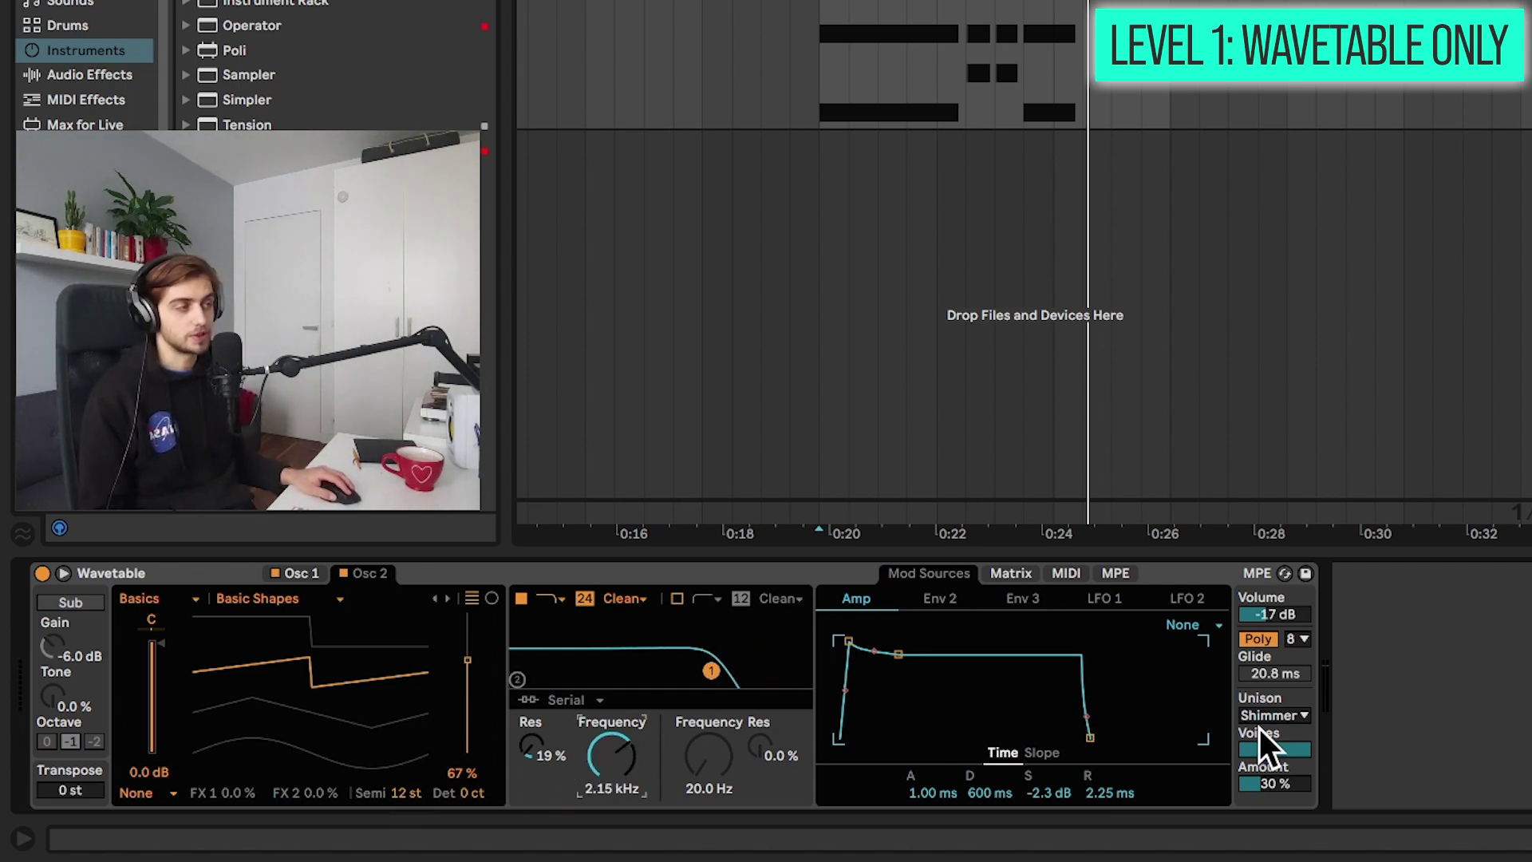
key(ctrl+z)
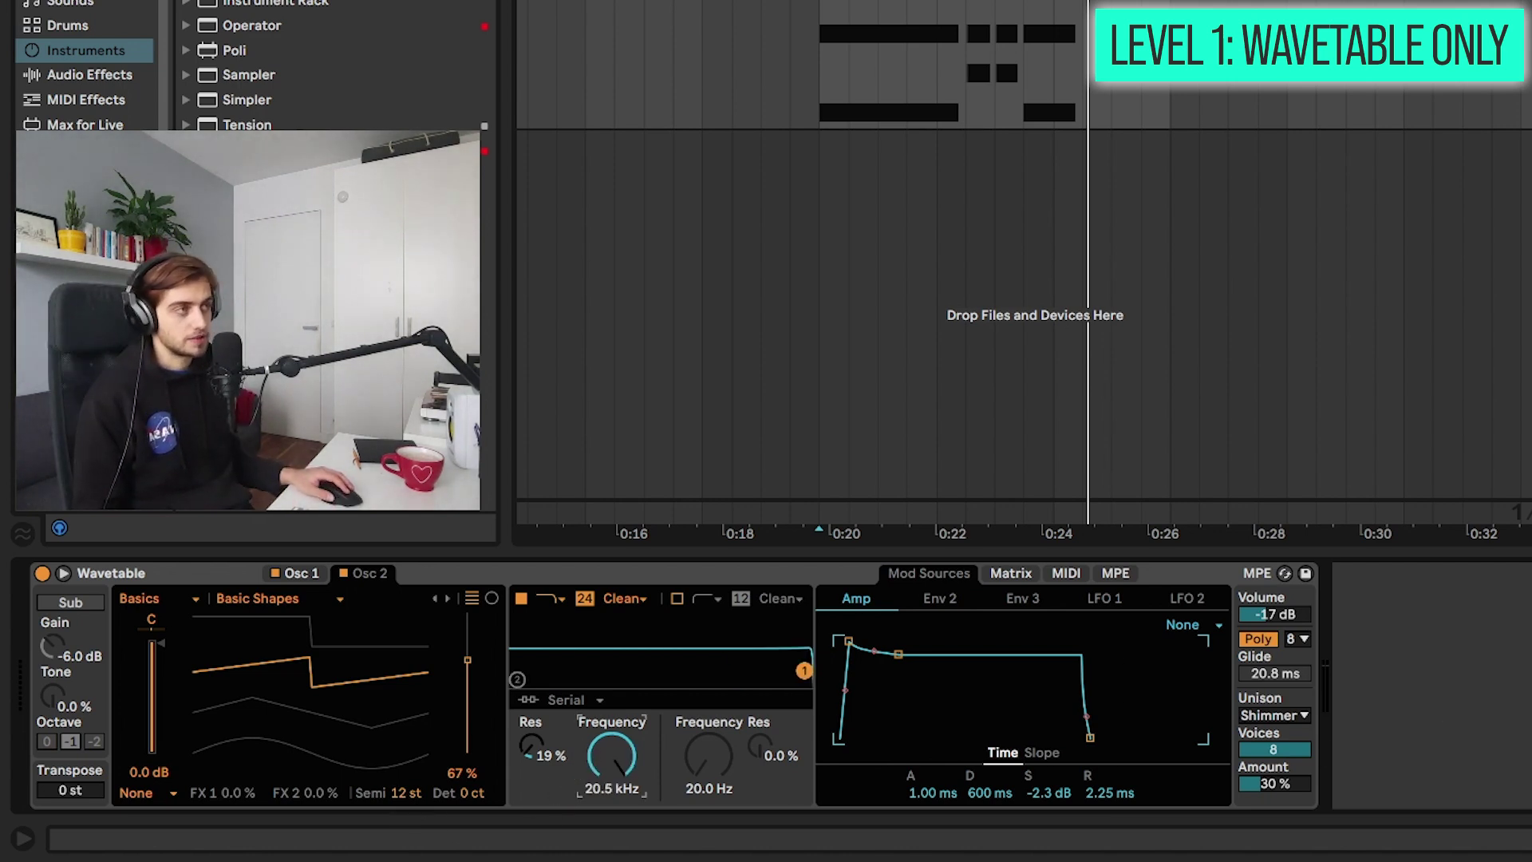
Step: Add a Utility after Wavetable and switch its Width parameter to Mid/Side mode
click(113, 78)
drag(248, 149, 1404, 718)
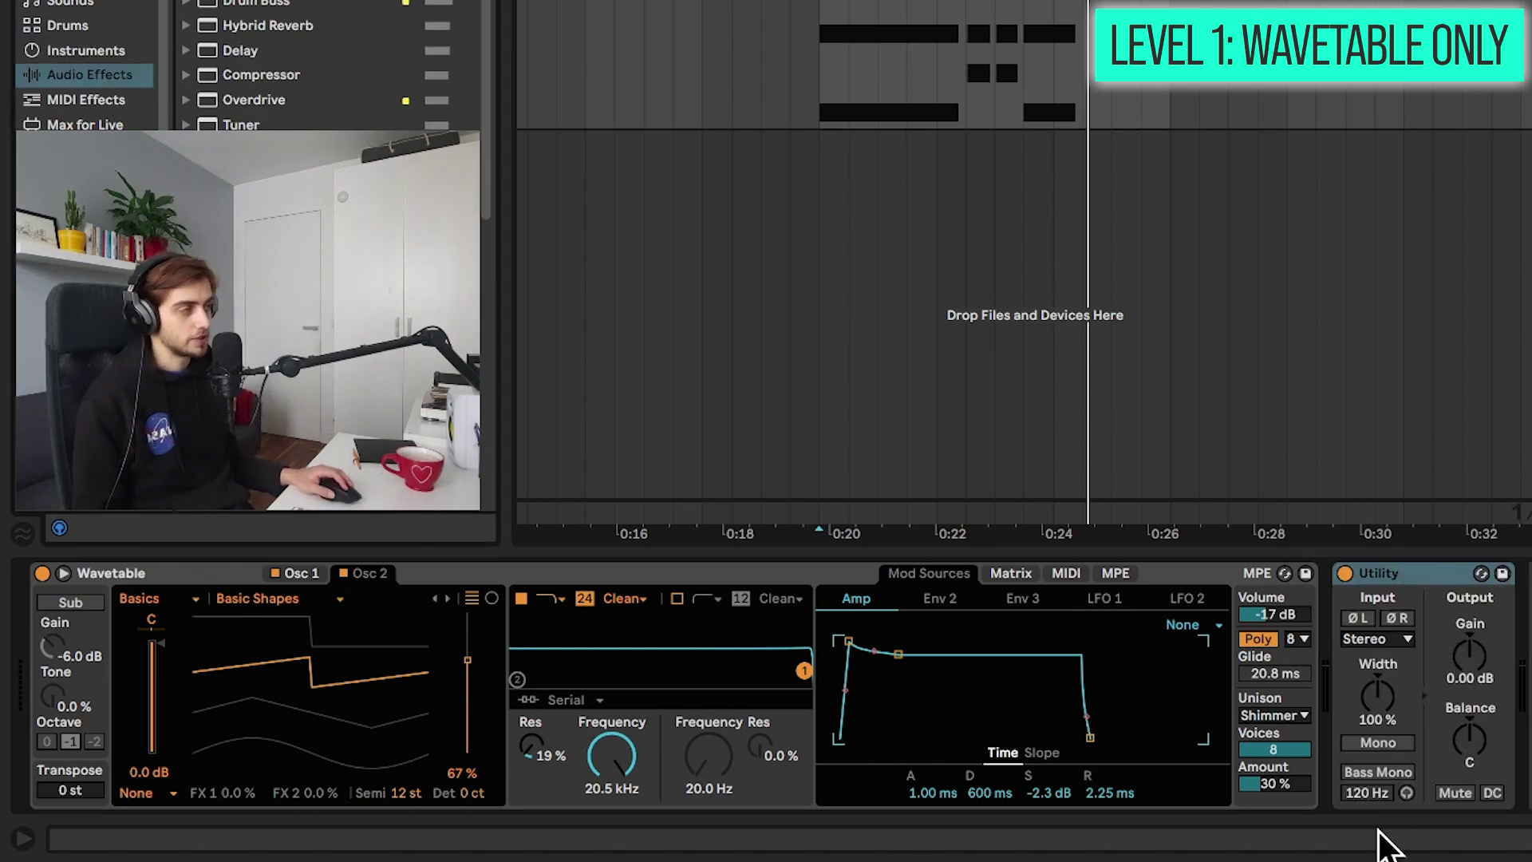
click(1386, 701)
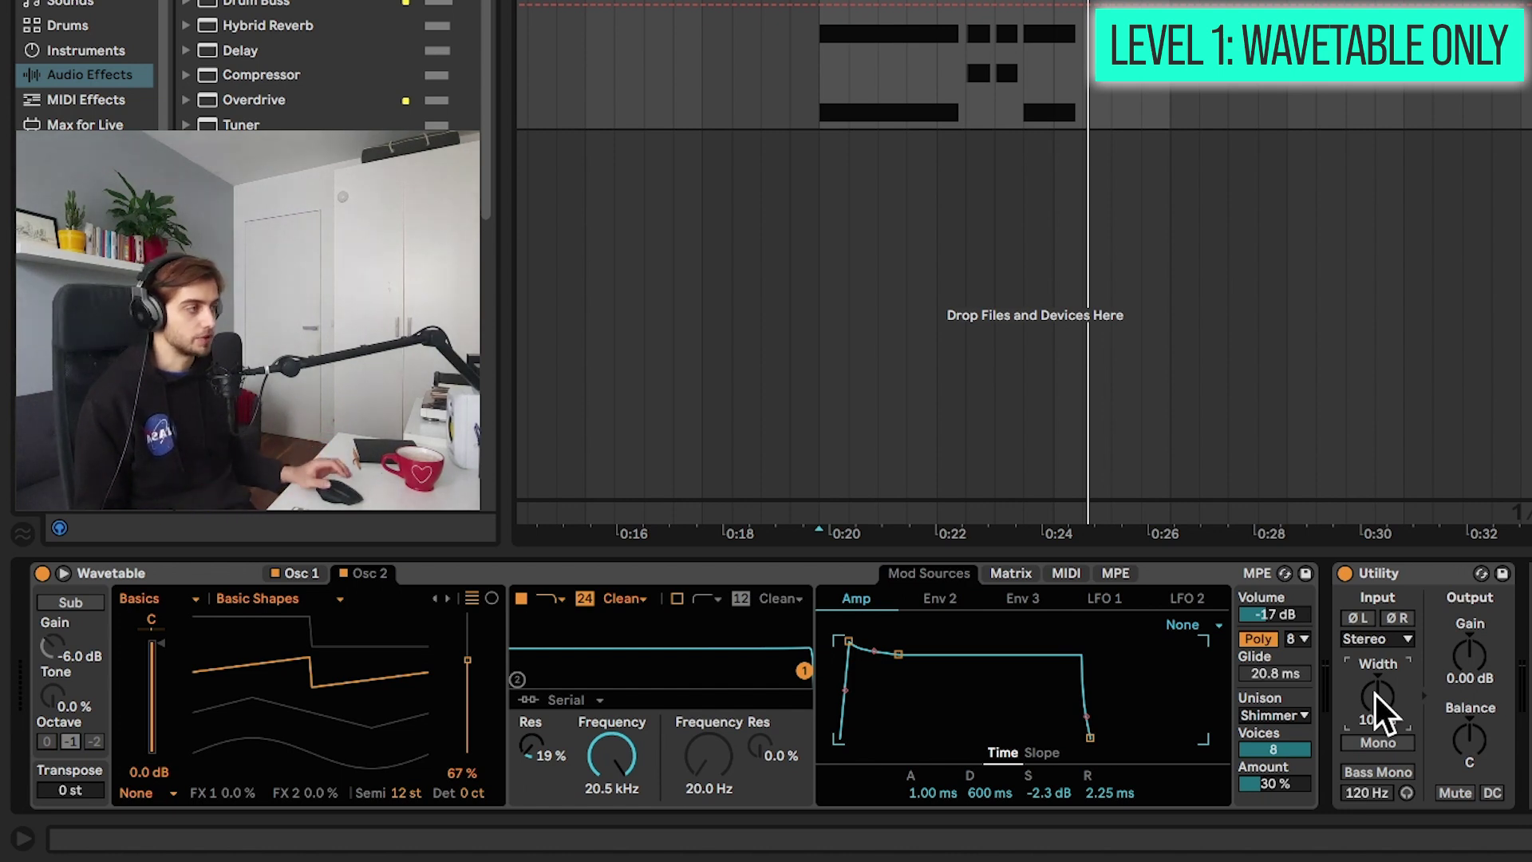
right_click(1375, 692)
click(1398, 712)
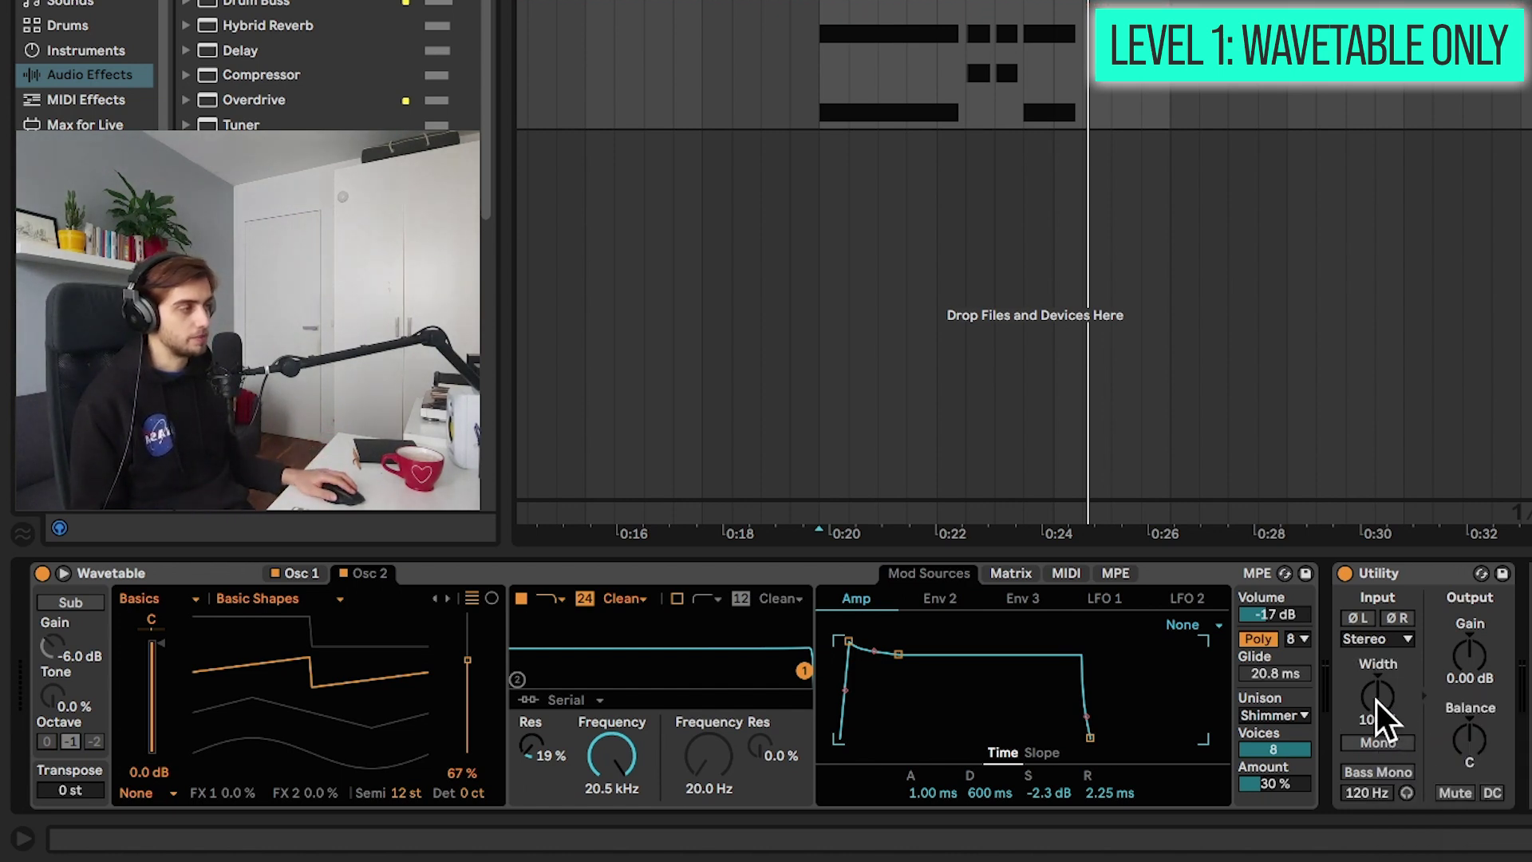
right_click(1376, 690)
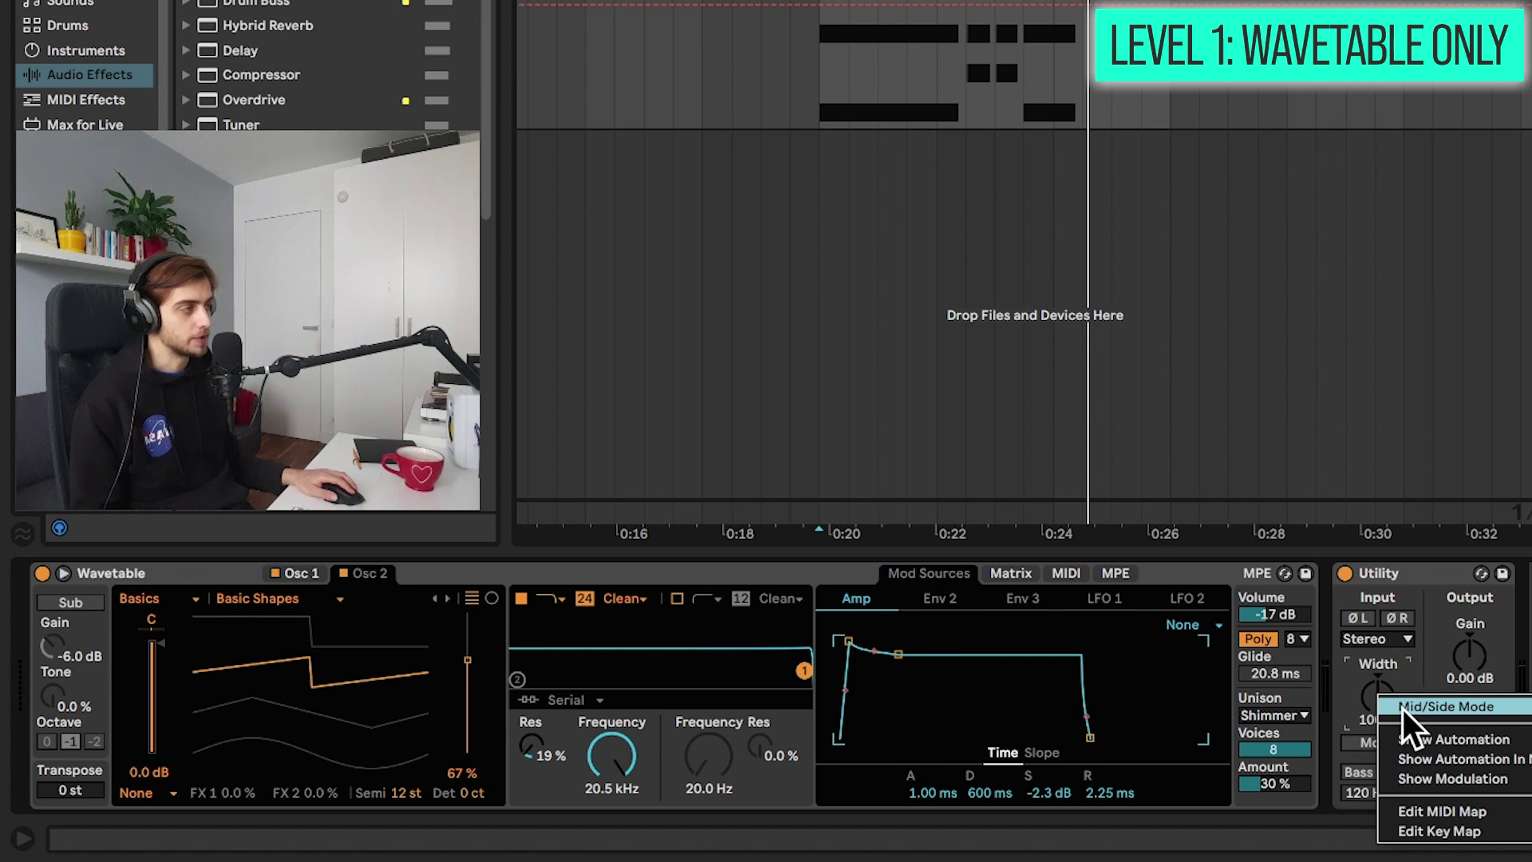
click(1403, 709)
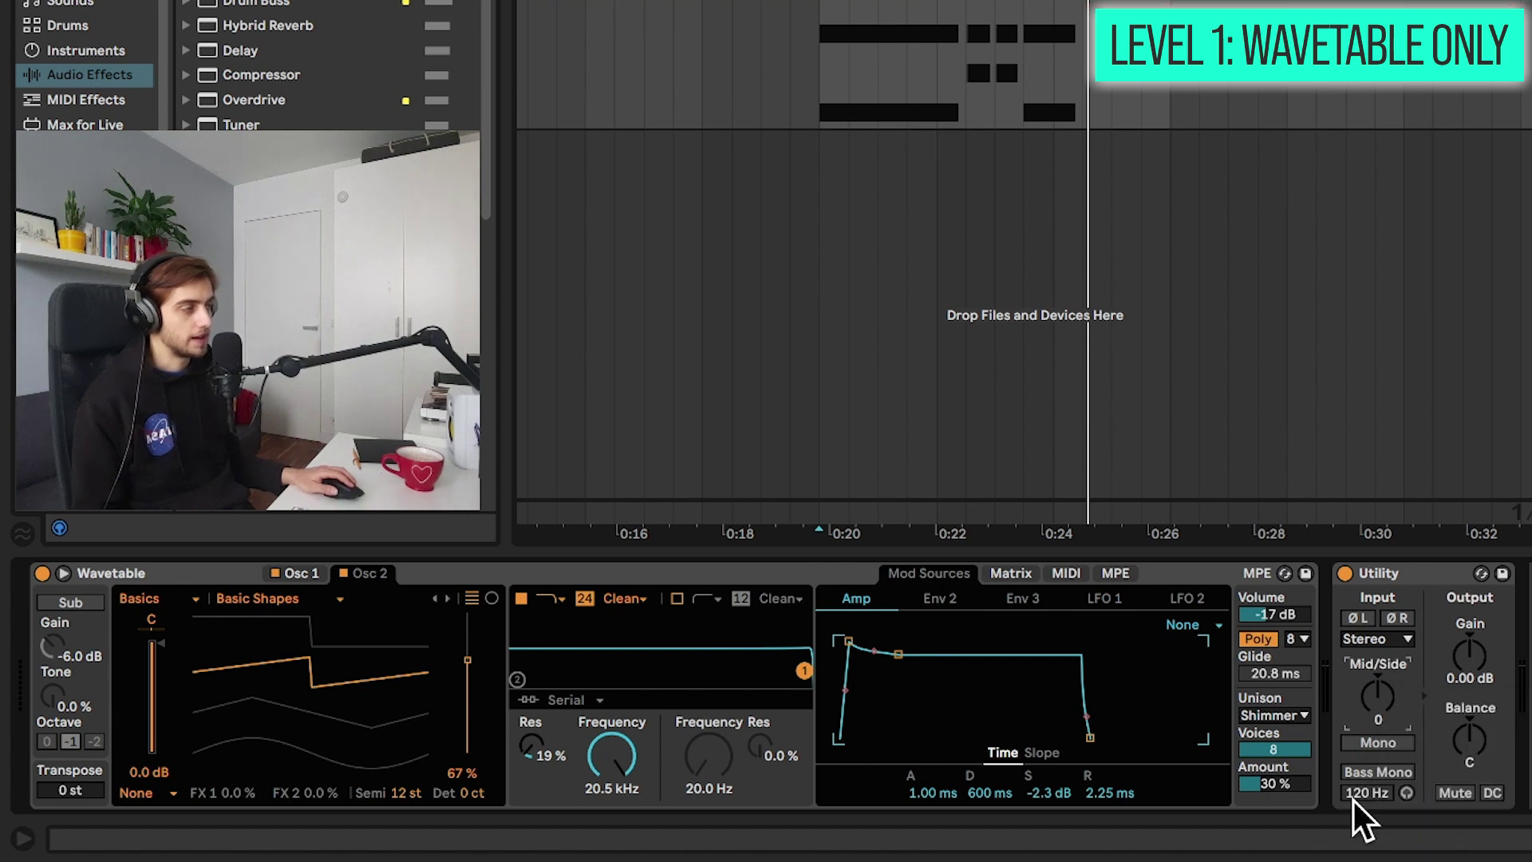
Step: Set the Mid/Side balance to 40M, comparing against the bypassed Utility during playback
right_click(1372, 693)
click(1370, 692)
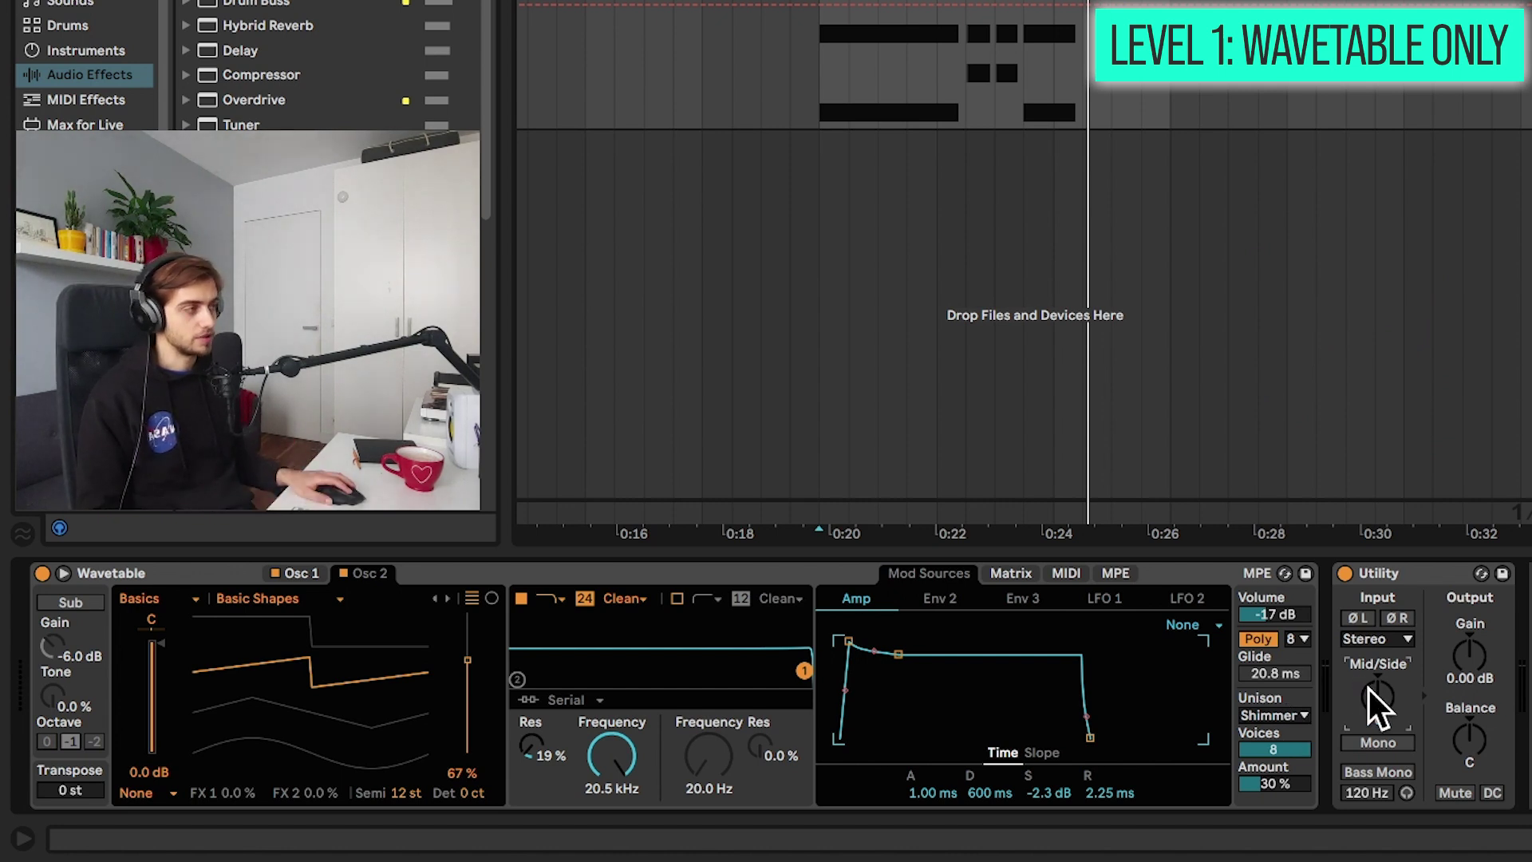
drag(1374, 691, 1390, 692)
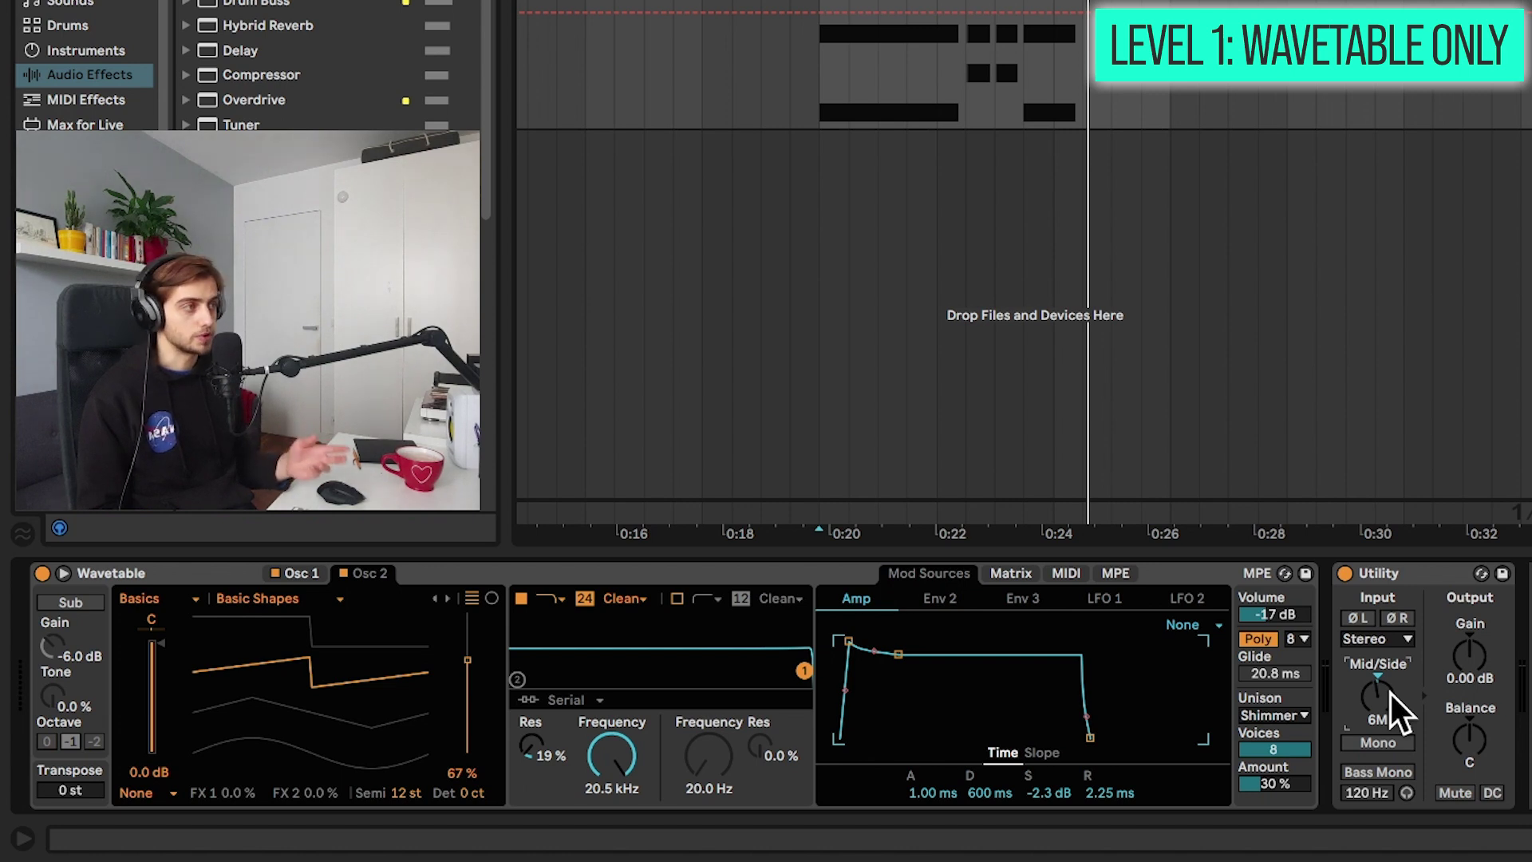
double_click(1391, 694)
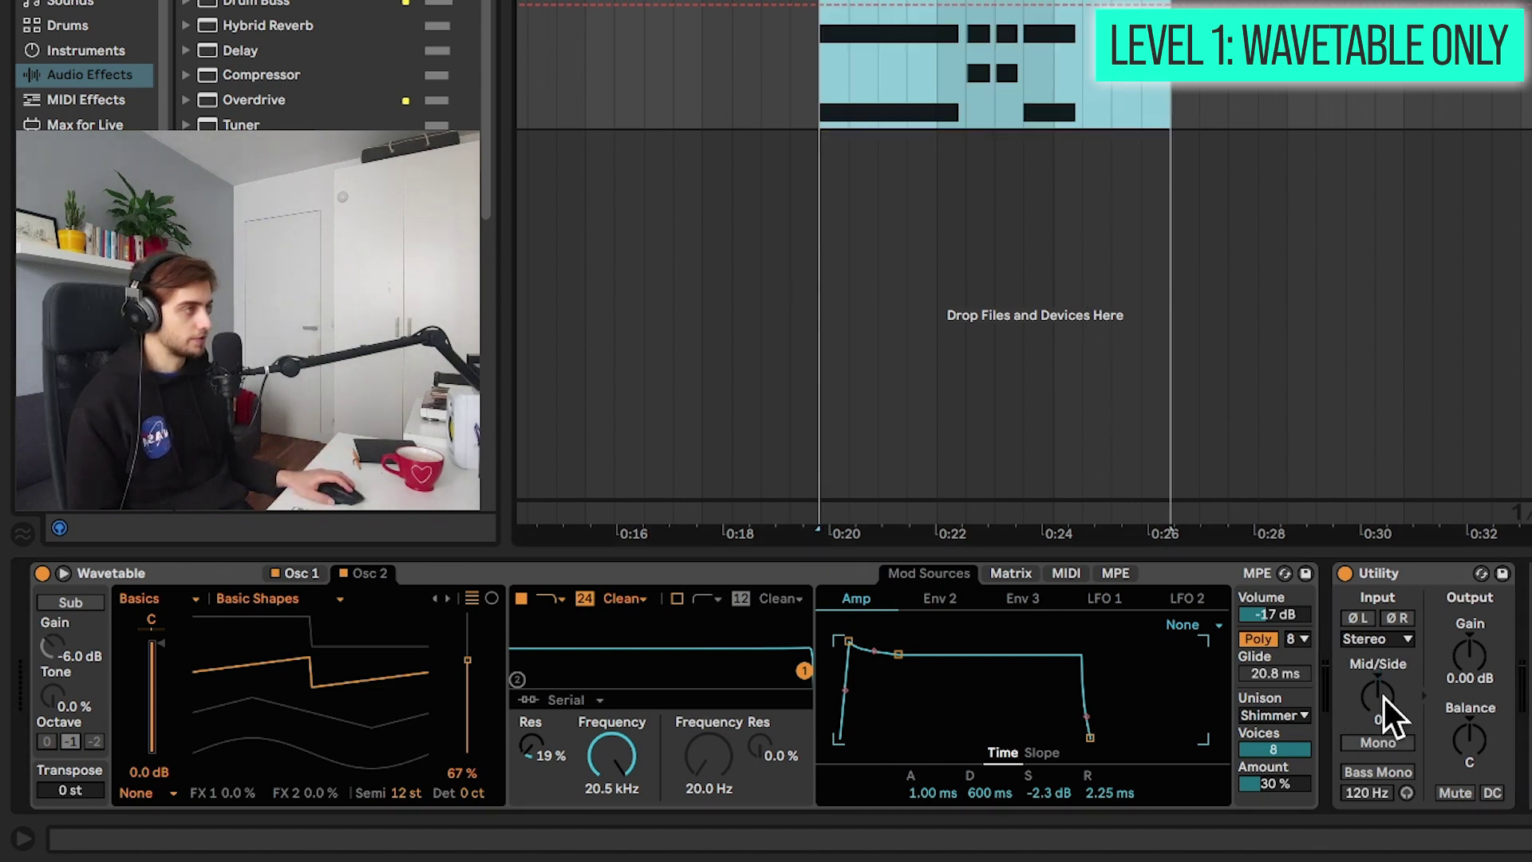
key(space)
mouse_move(1381, 691)
mouse_down()
mouse_move(1381, 654)
mouse_move(1382, 666)
mouse_up()
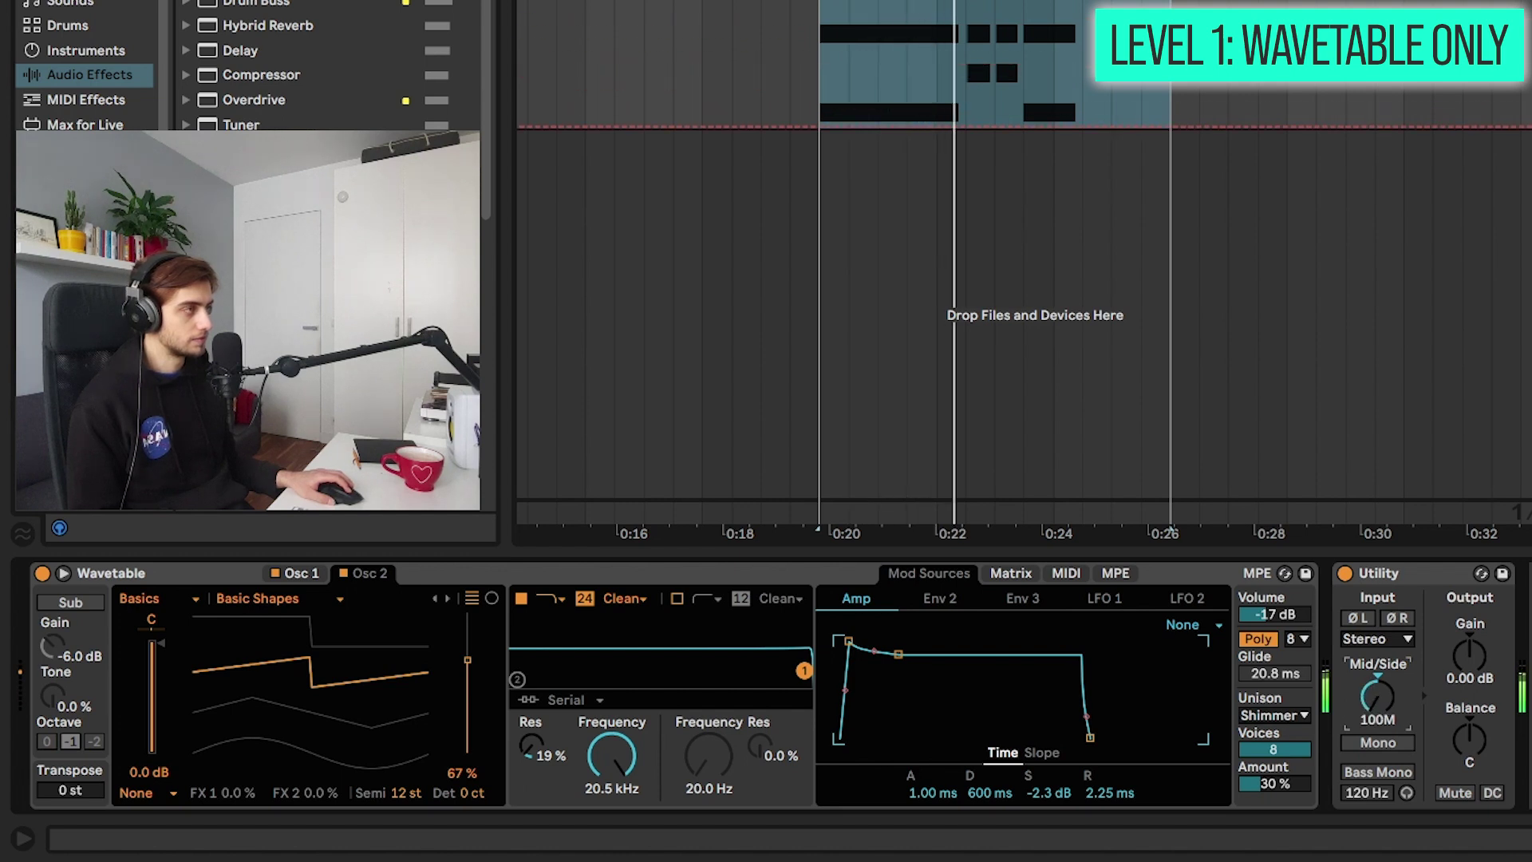
click(1343, 573)
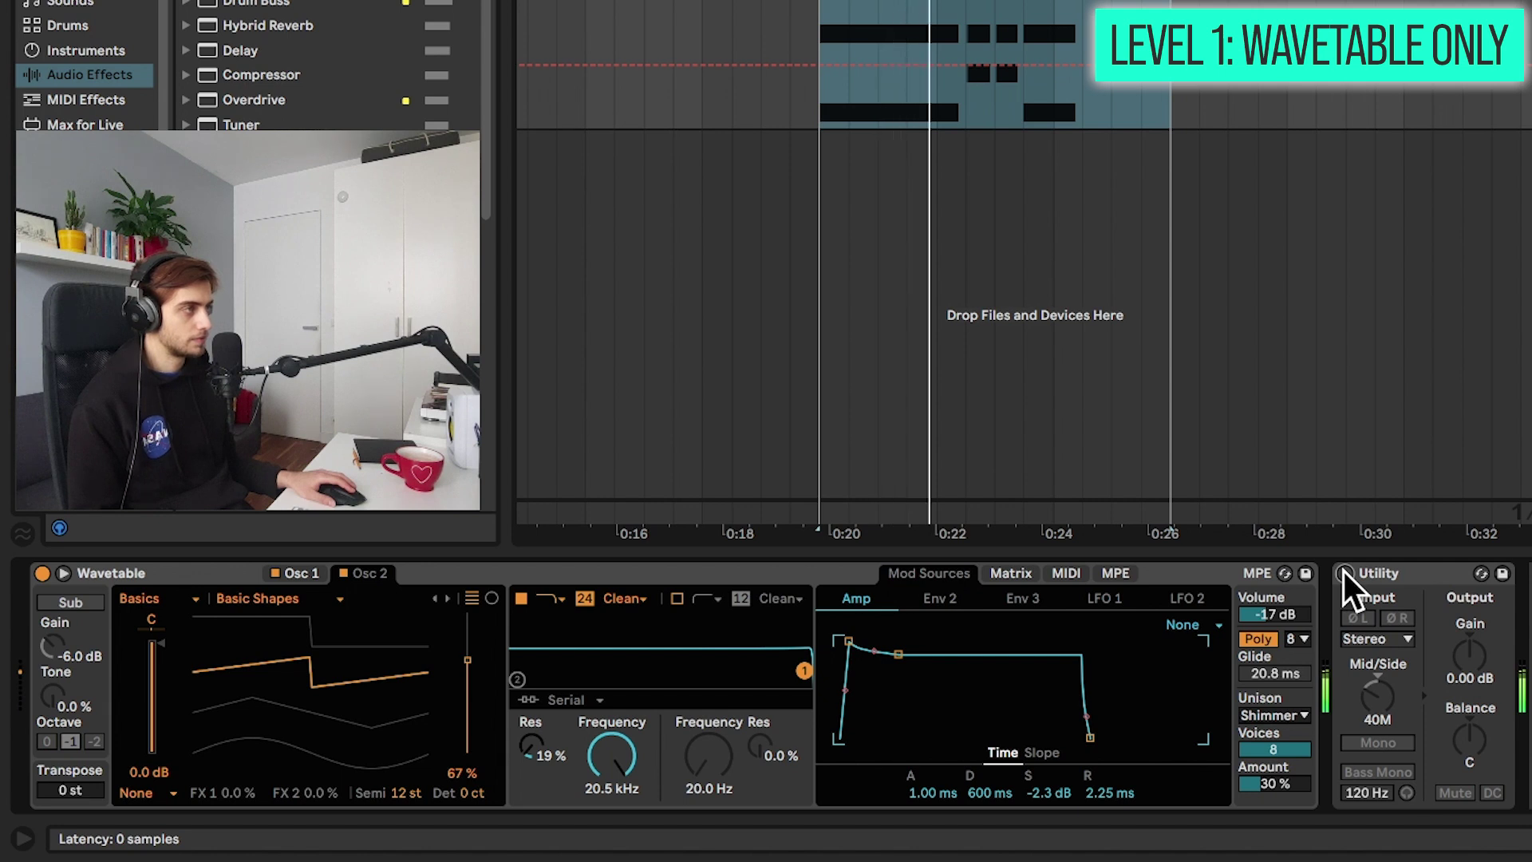
click(1343, 572)
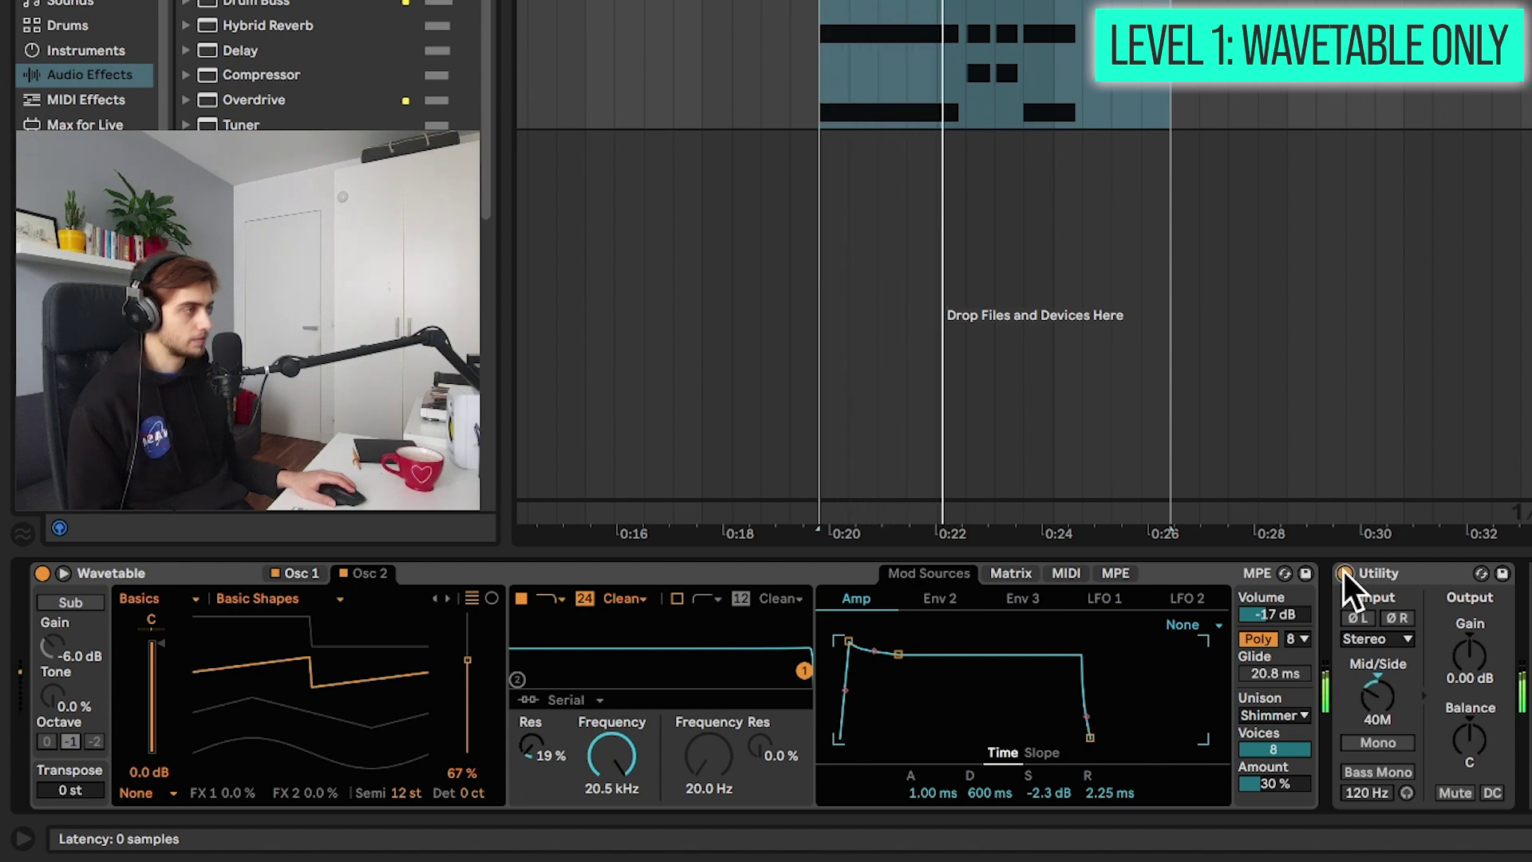
click(1378, 694)
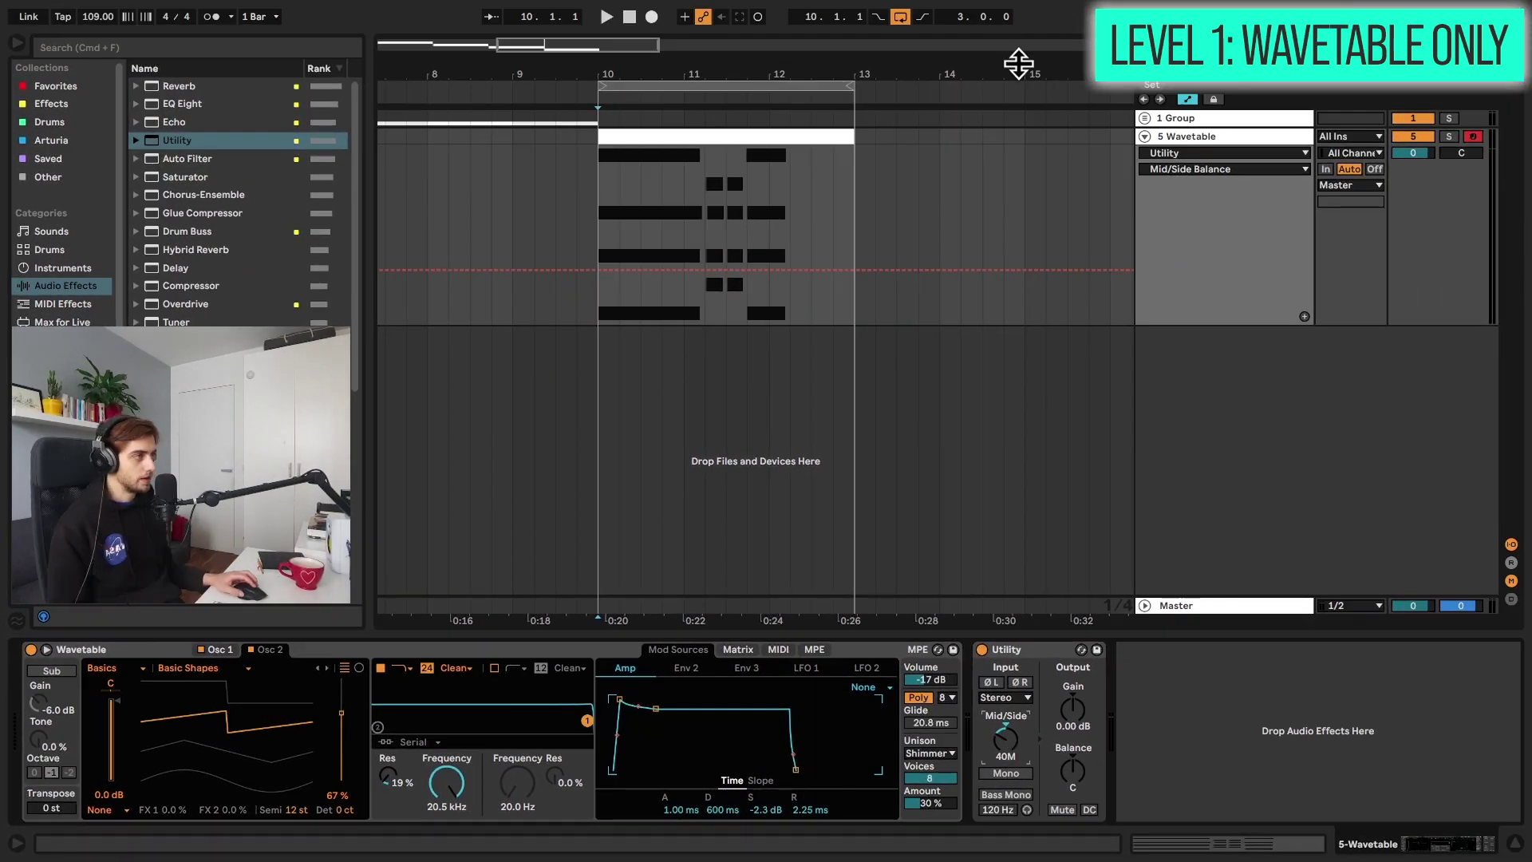
Step: Paste the 1 Group's Reverb and OTT after the Utility on 5 Wavetable
click(1236, 118)
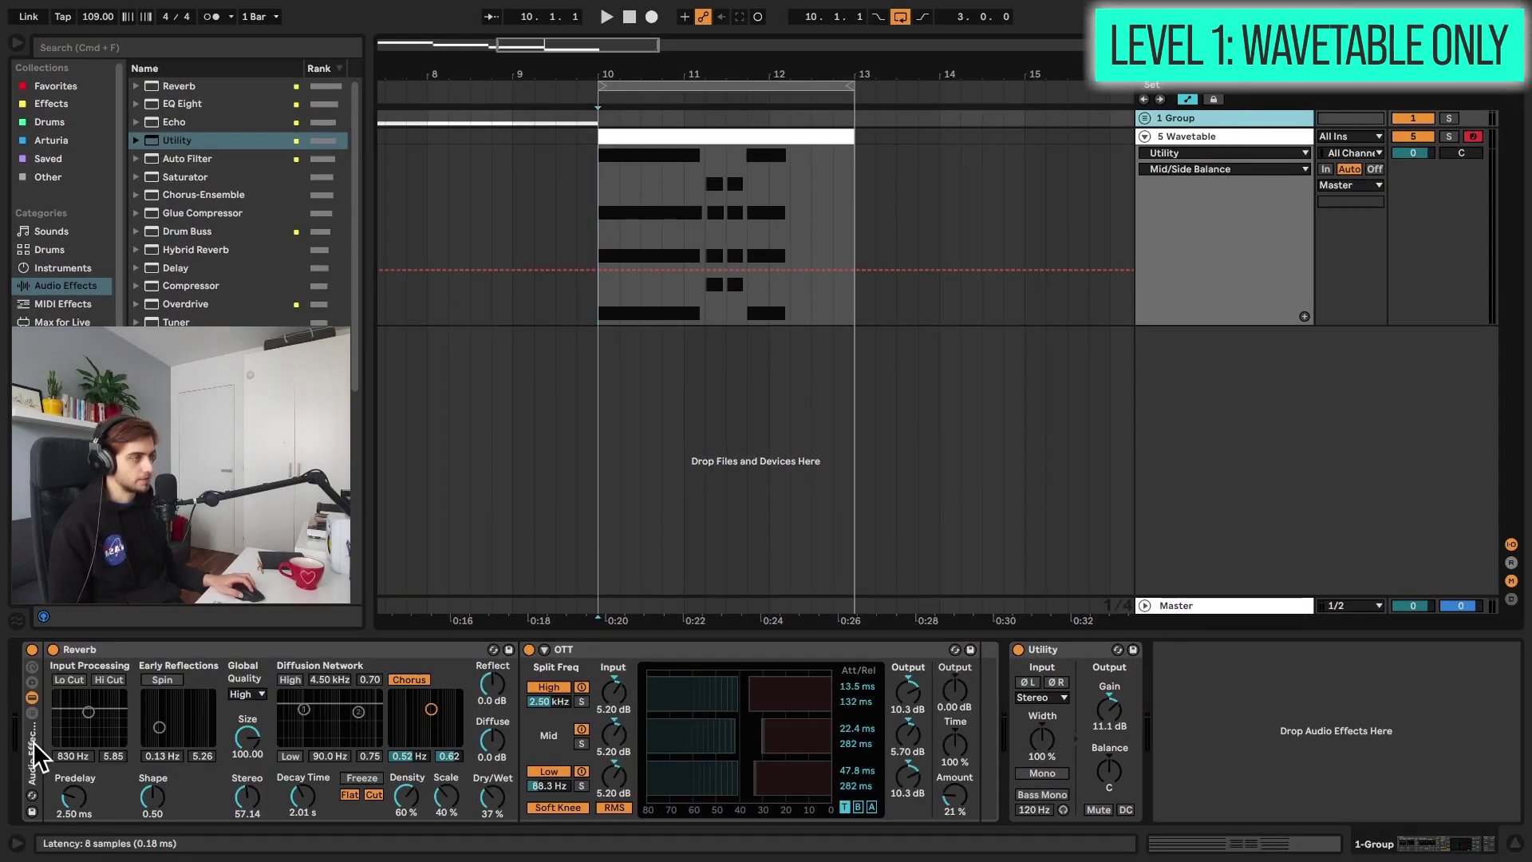
click(1231, 239)
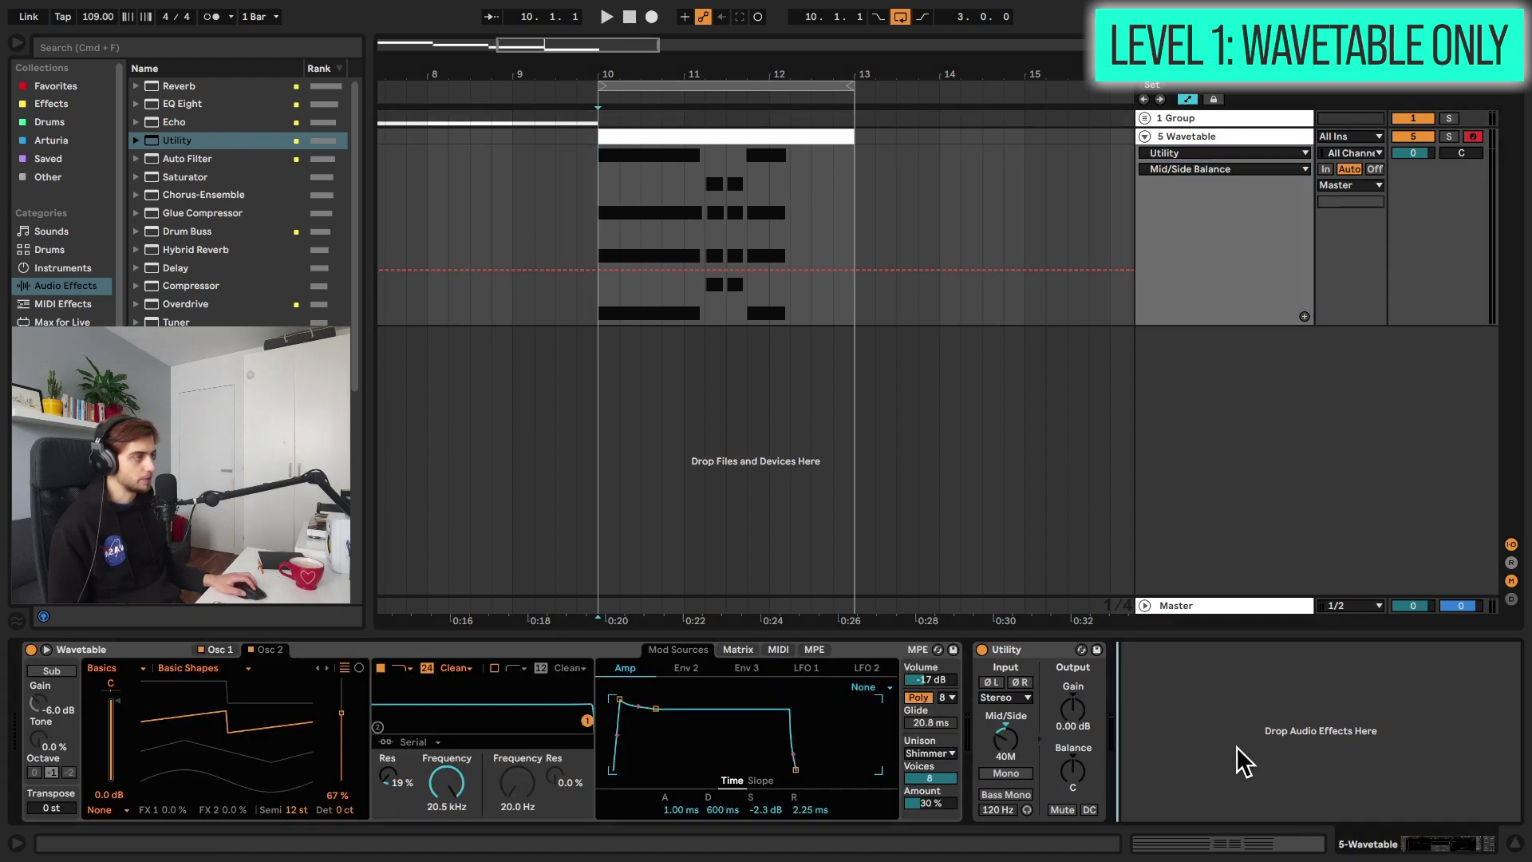
key(super+v)
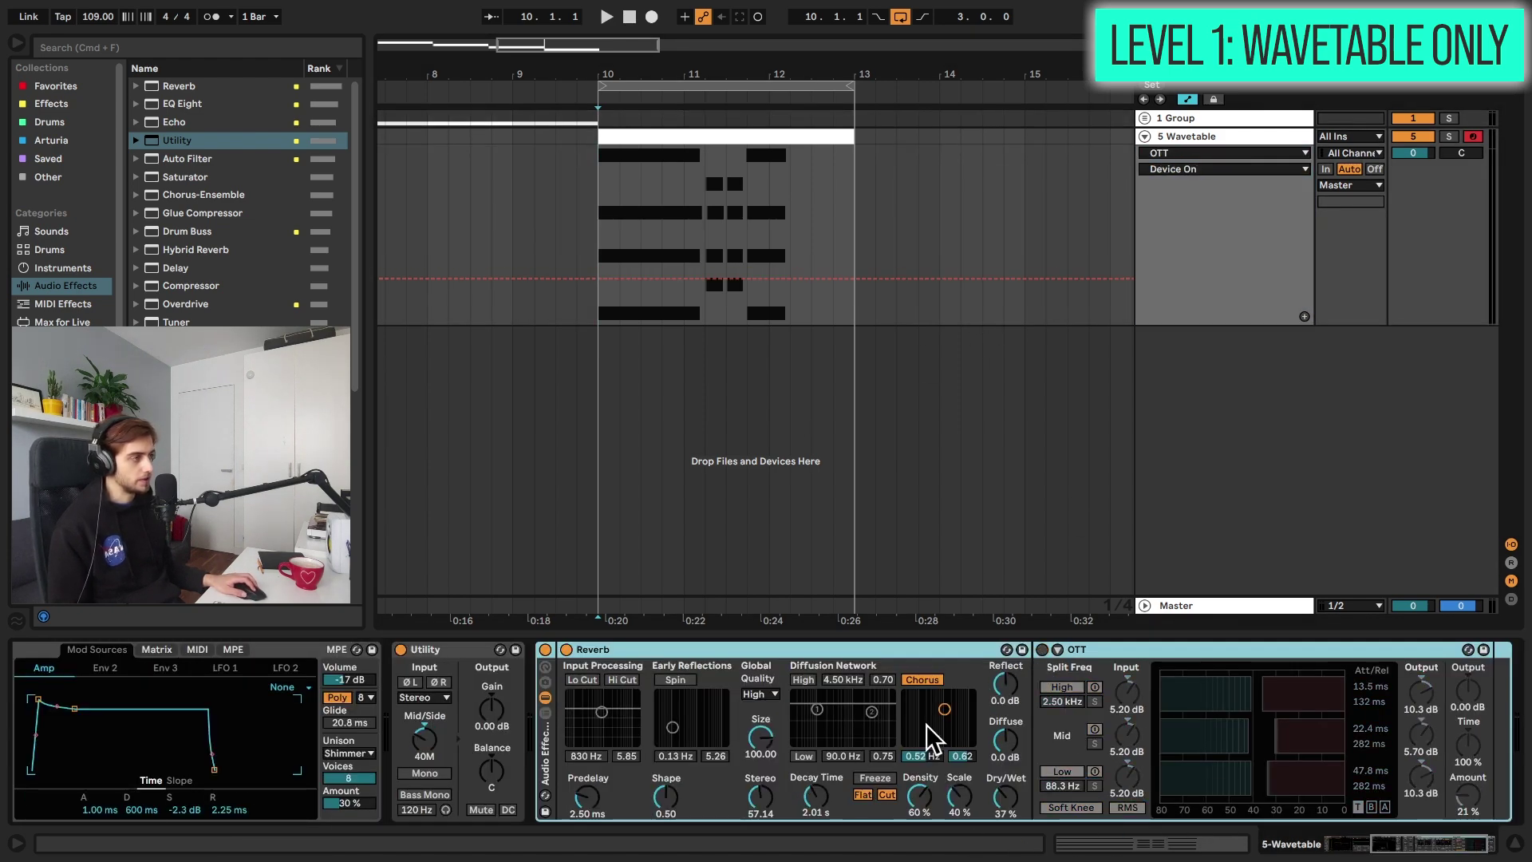
Step: Play the bars 10–13 chord clip to hear the full effect chain
click(639, 137)
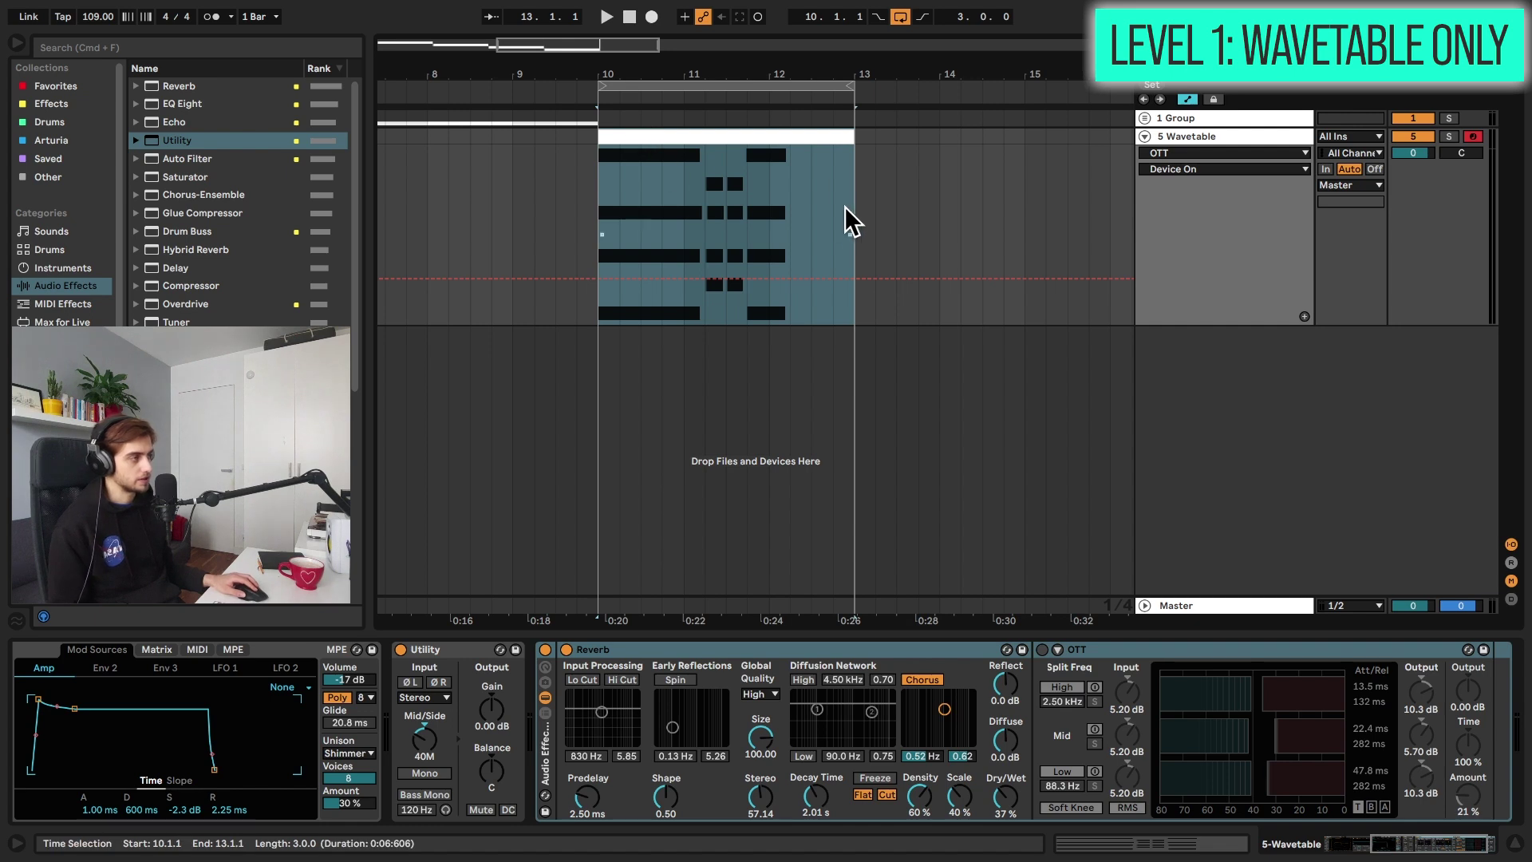
key(space)
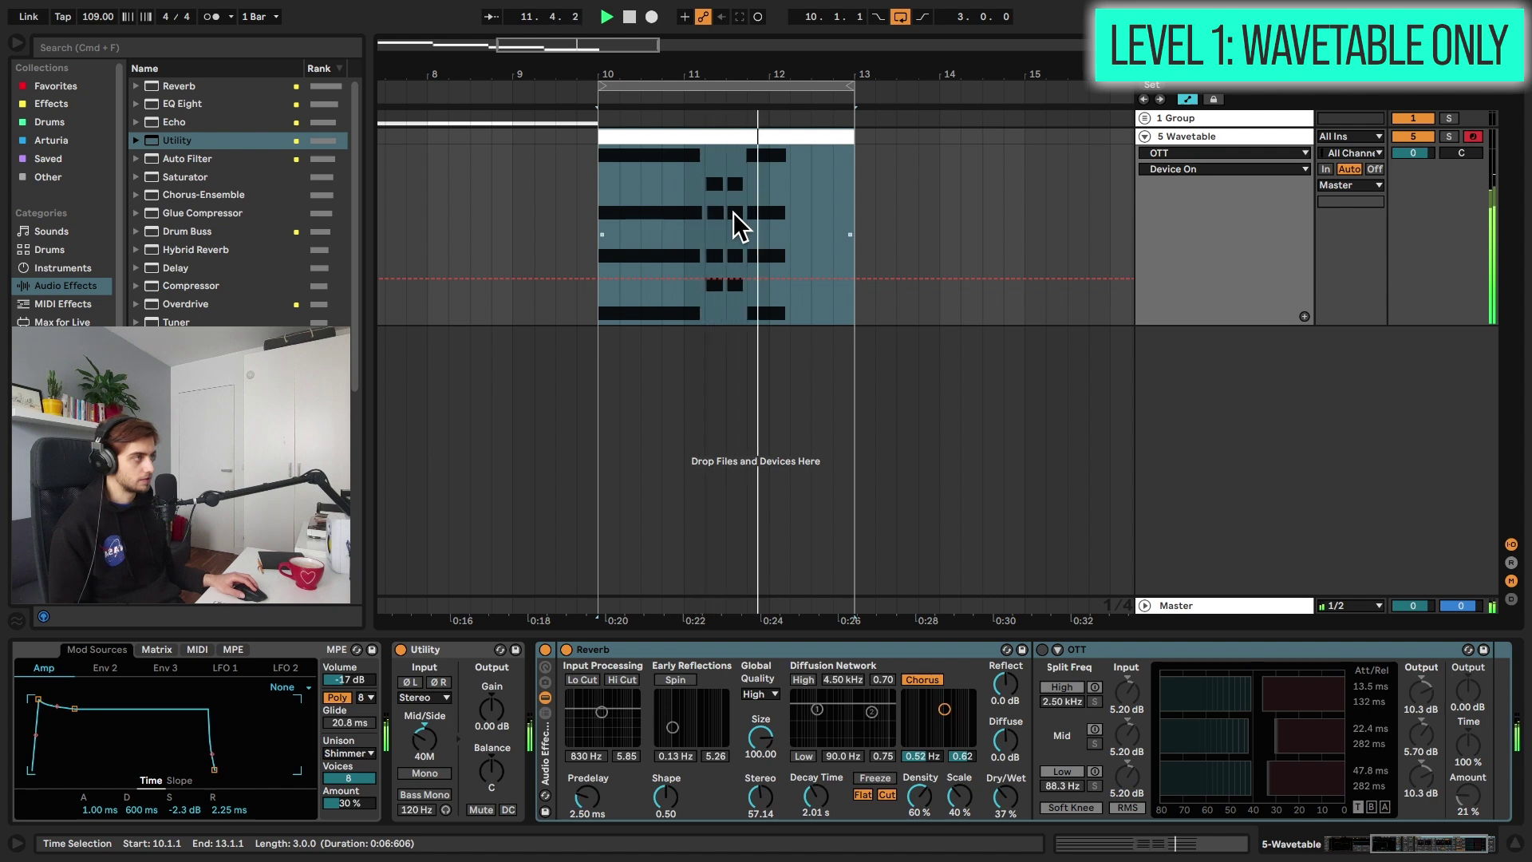
key(space)
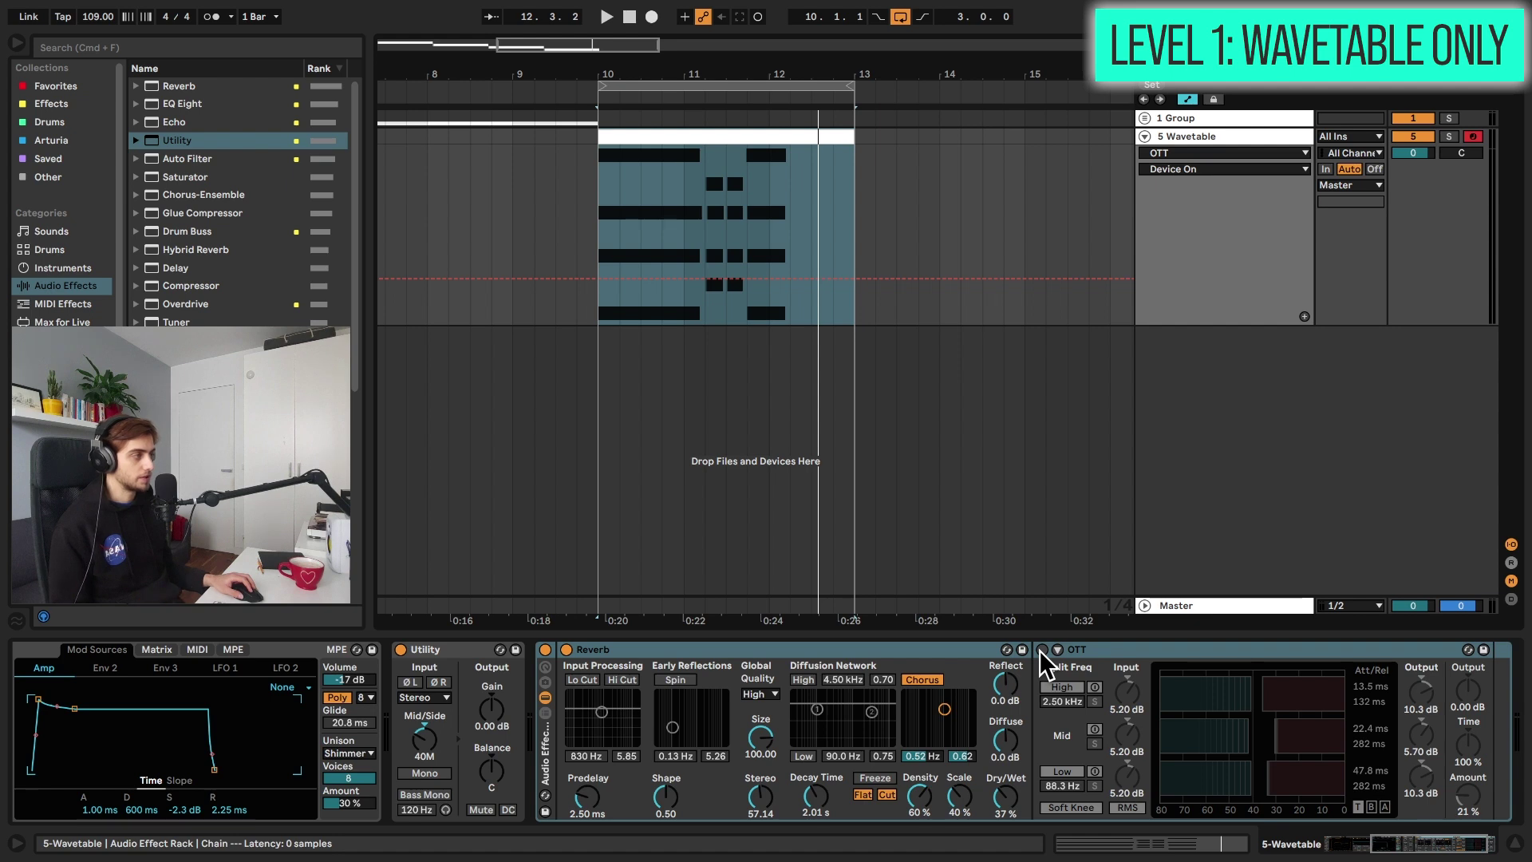
Step: Switch on OTT and set its Amount to 20 % while the clip plays
click(1042, 650)
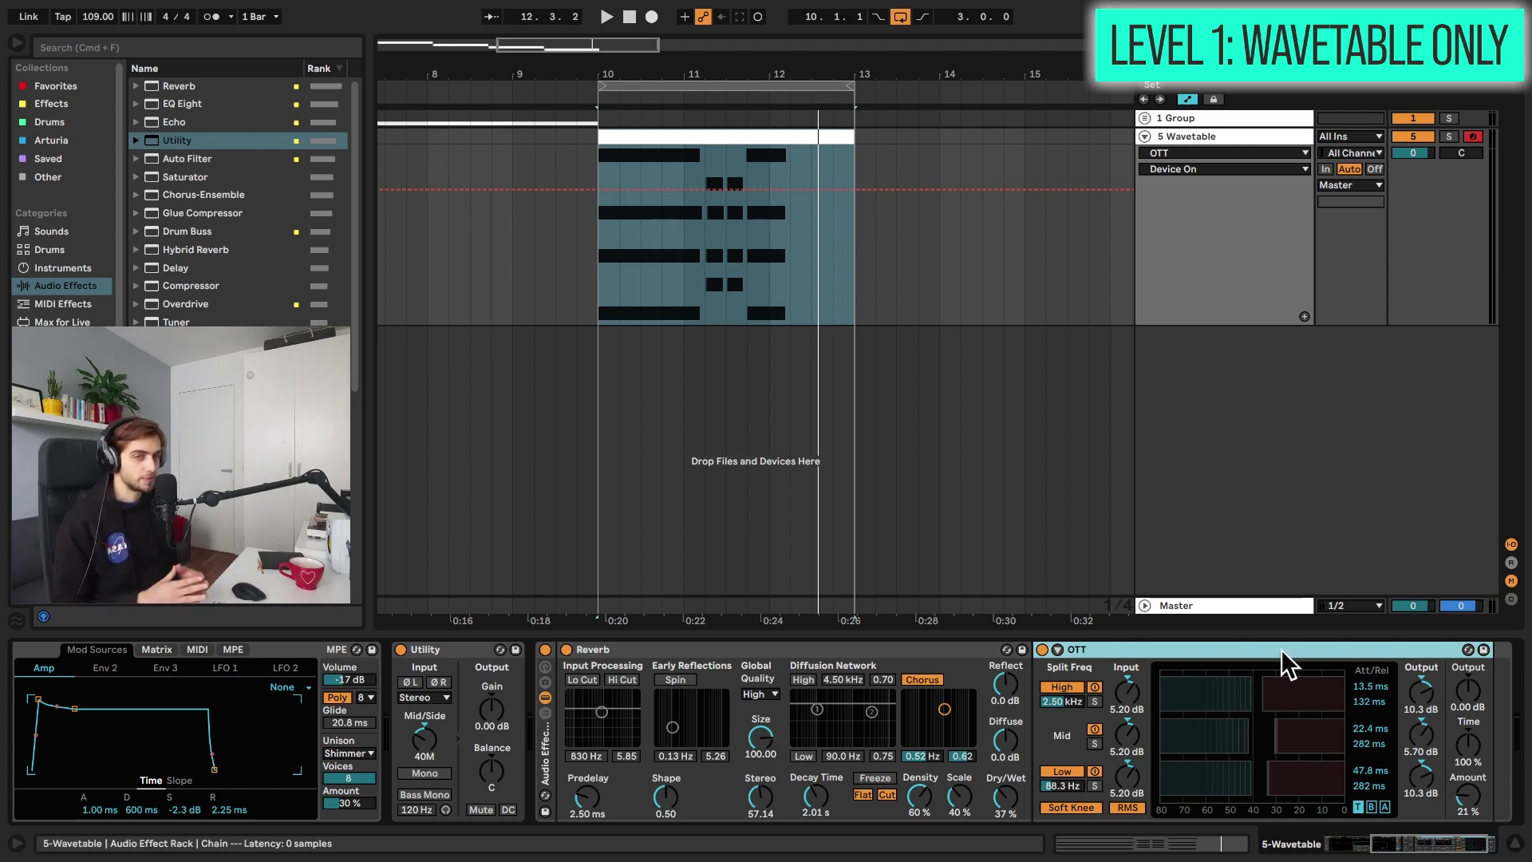
click(1419, 694)
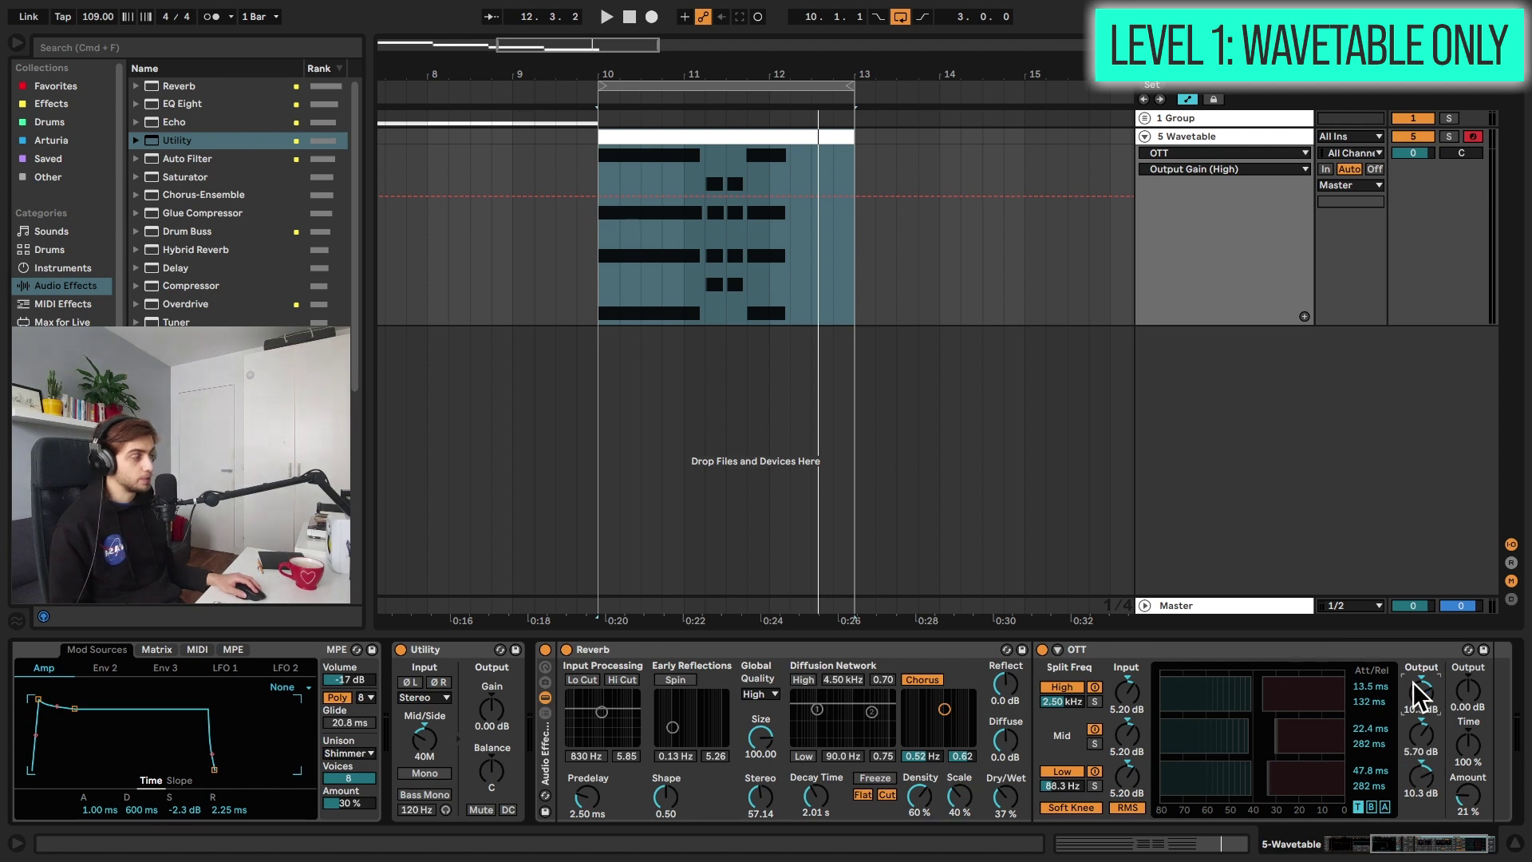
click(1421, 744)
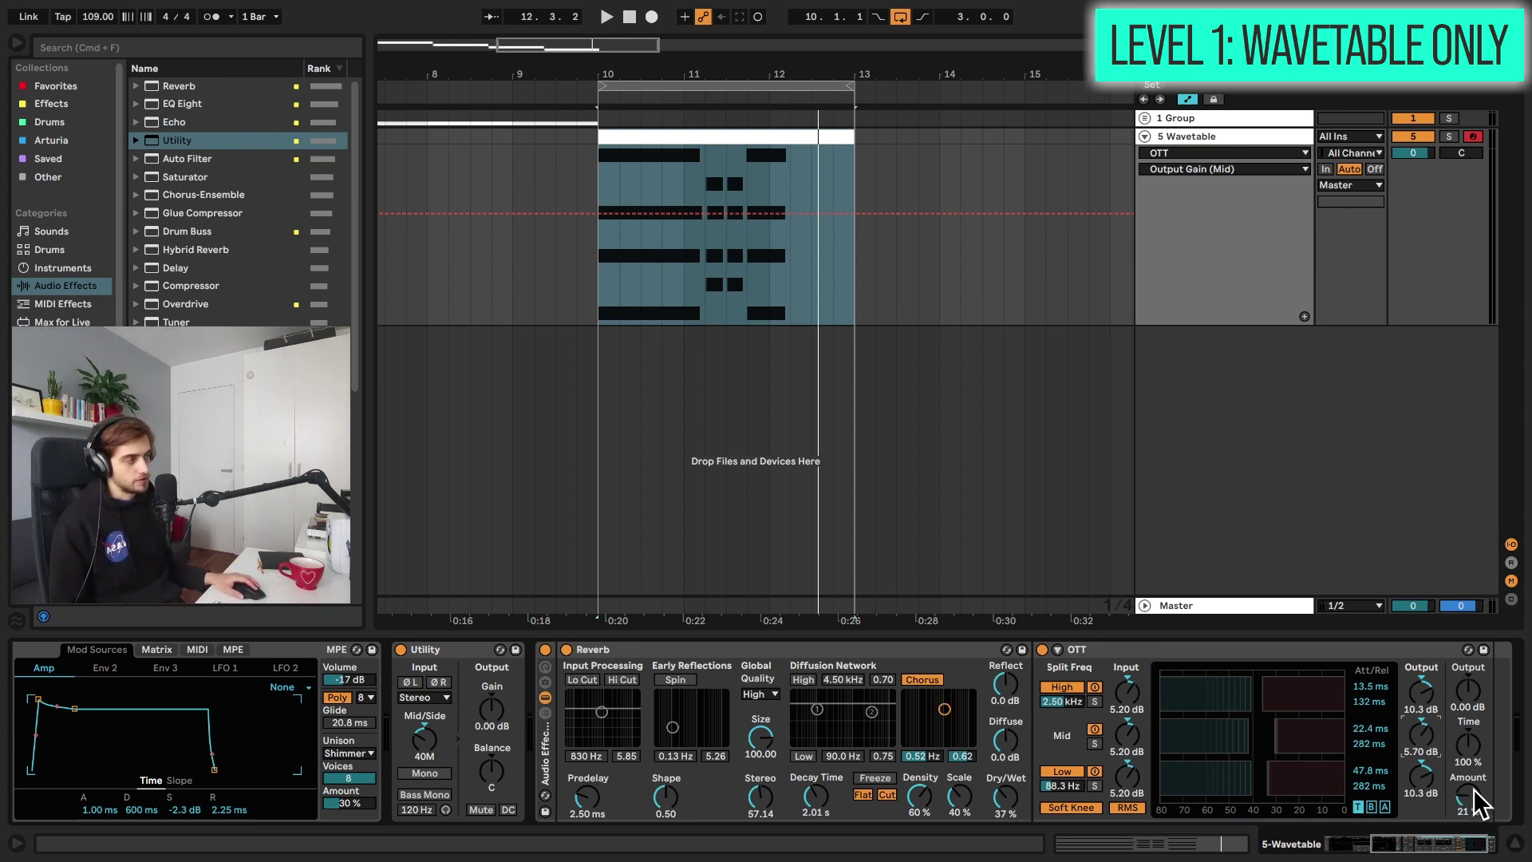
drag(1474, 792, 1474, 814)
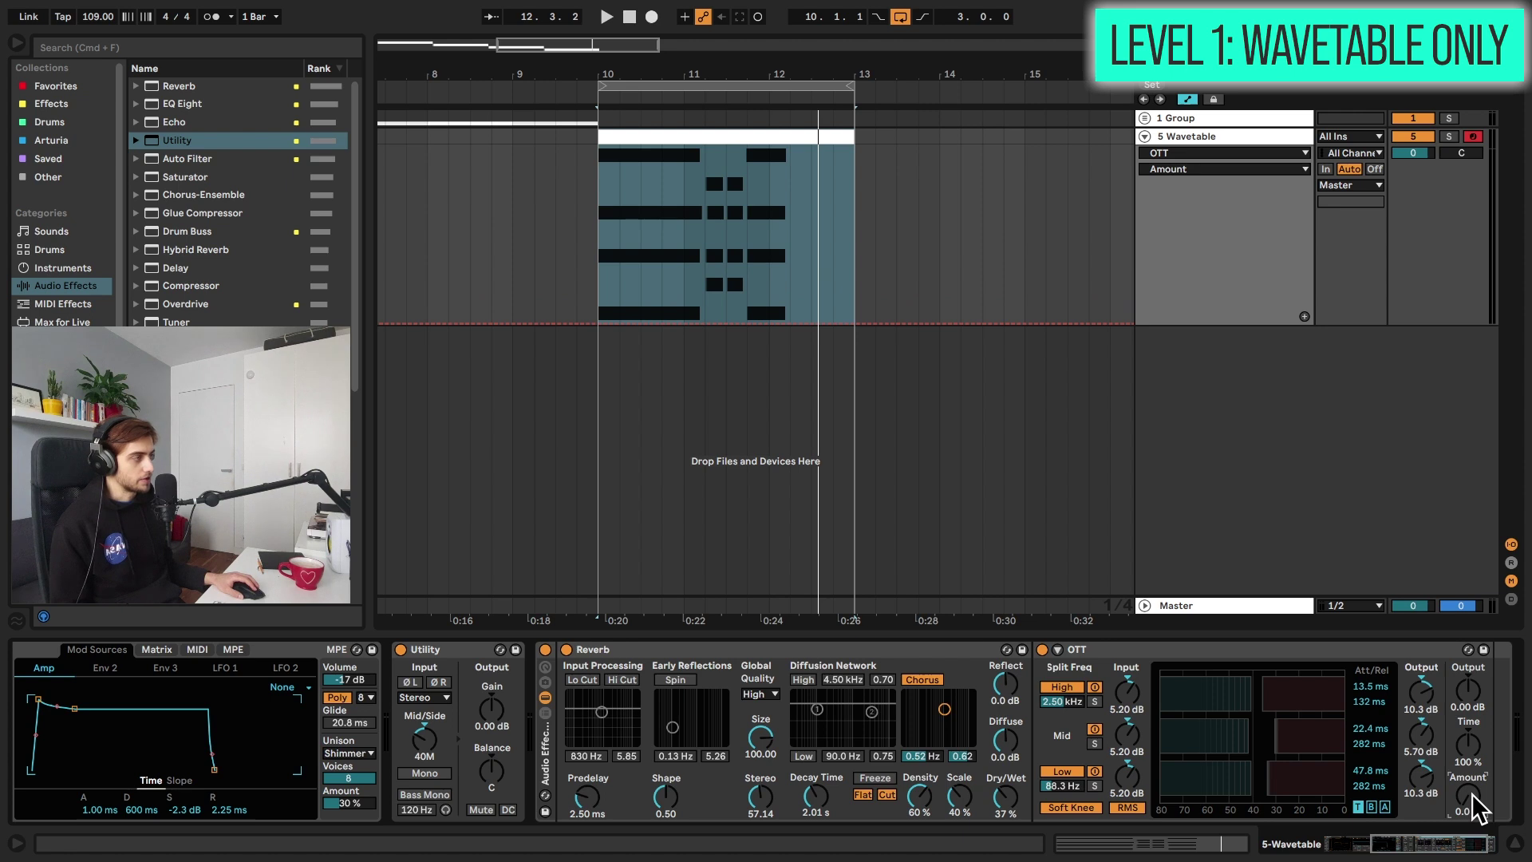
key(space)
drag(1472, 792, 1472, 773)
Step: Compare the sound with OTT bypassed and on, then review the Reverb and OTT devices
click(1041, 648)
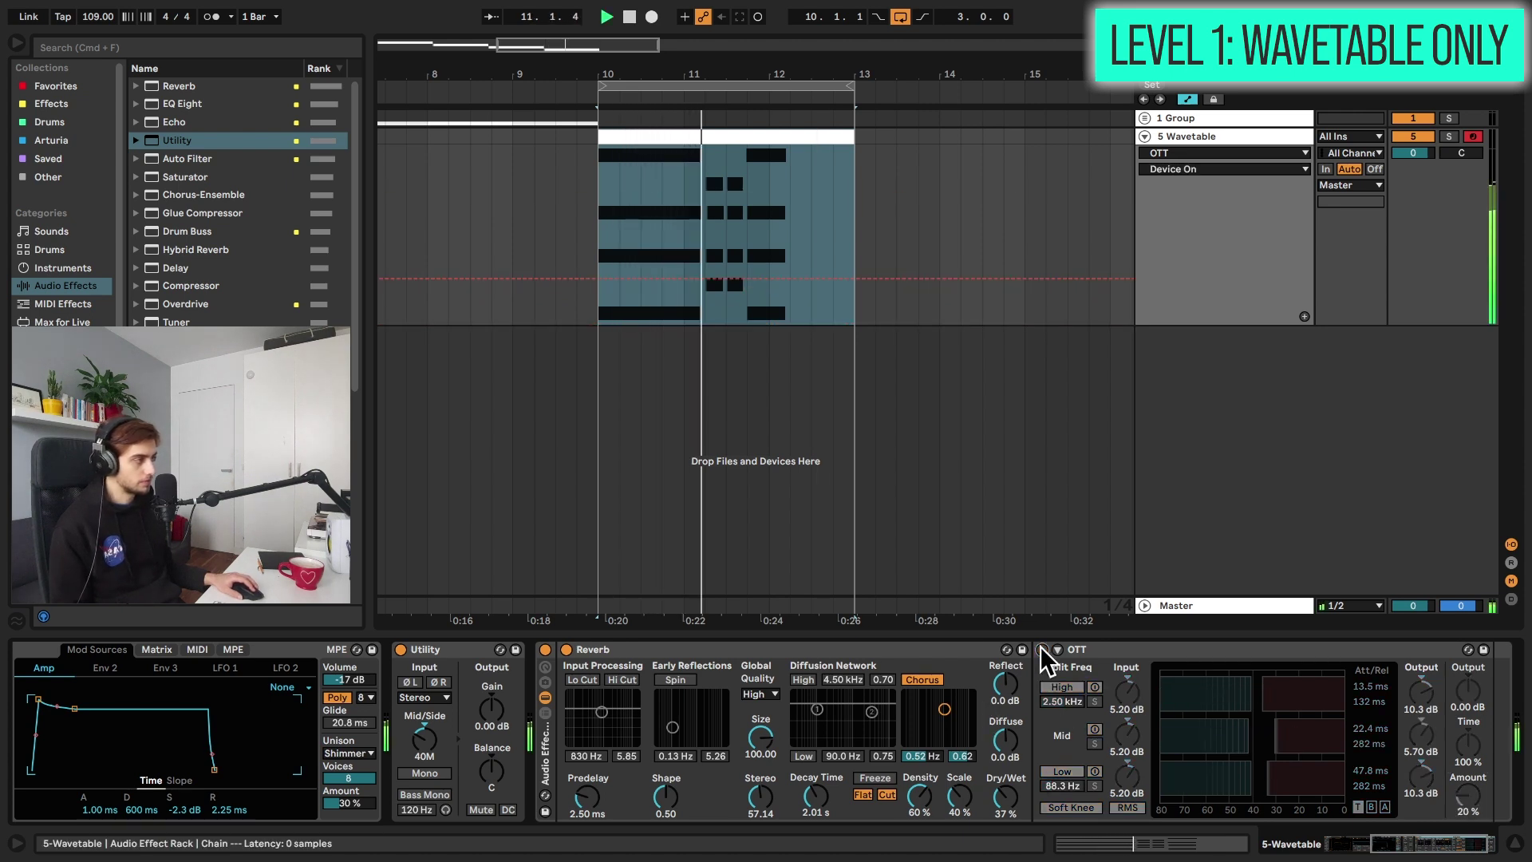
click(1041, 648)
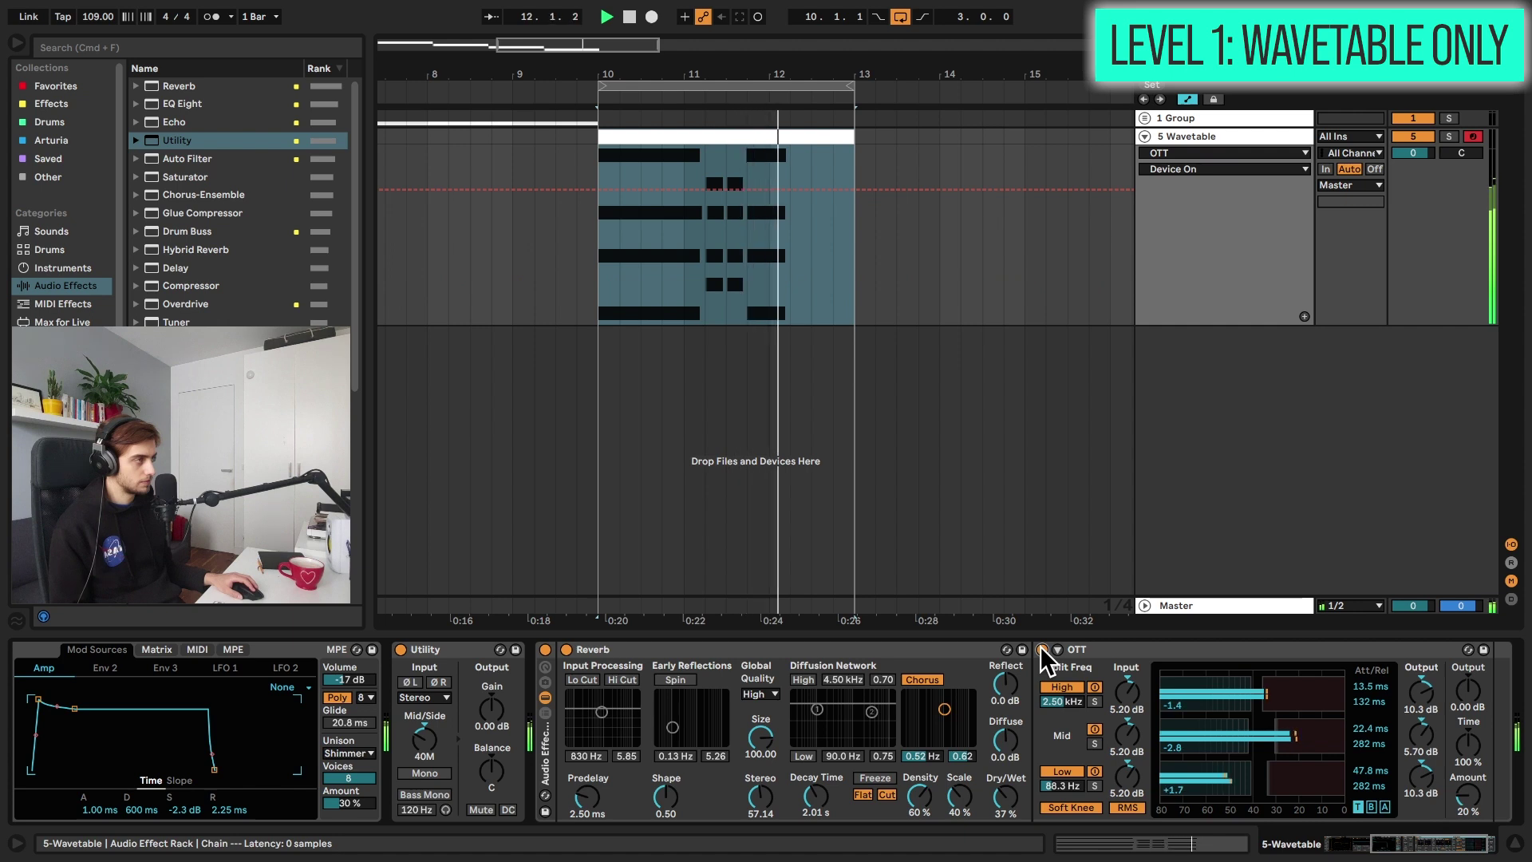
key(space)
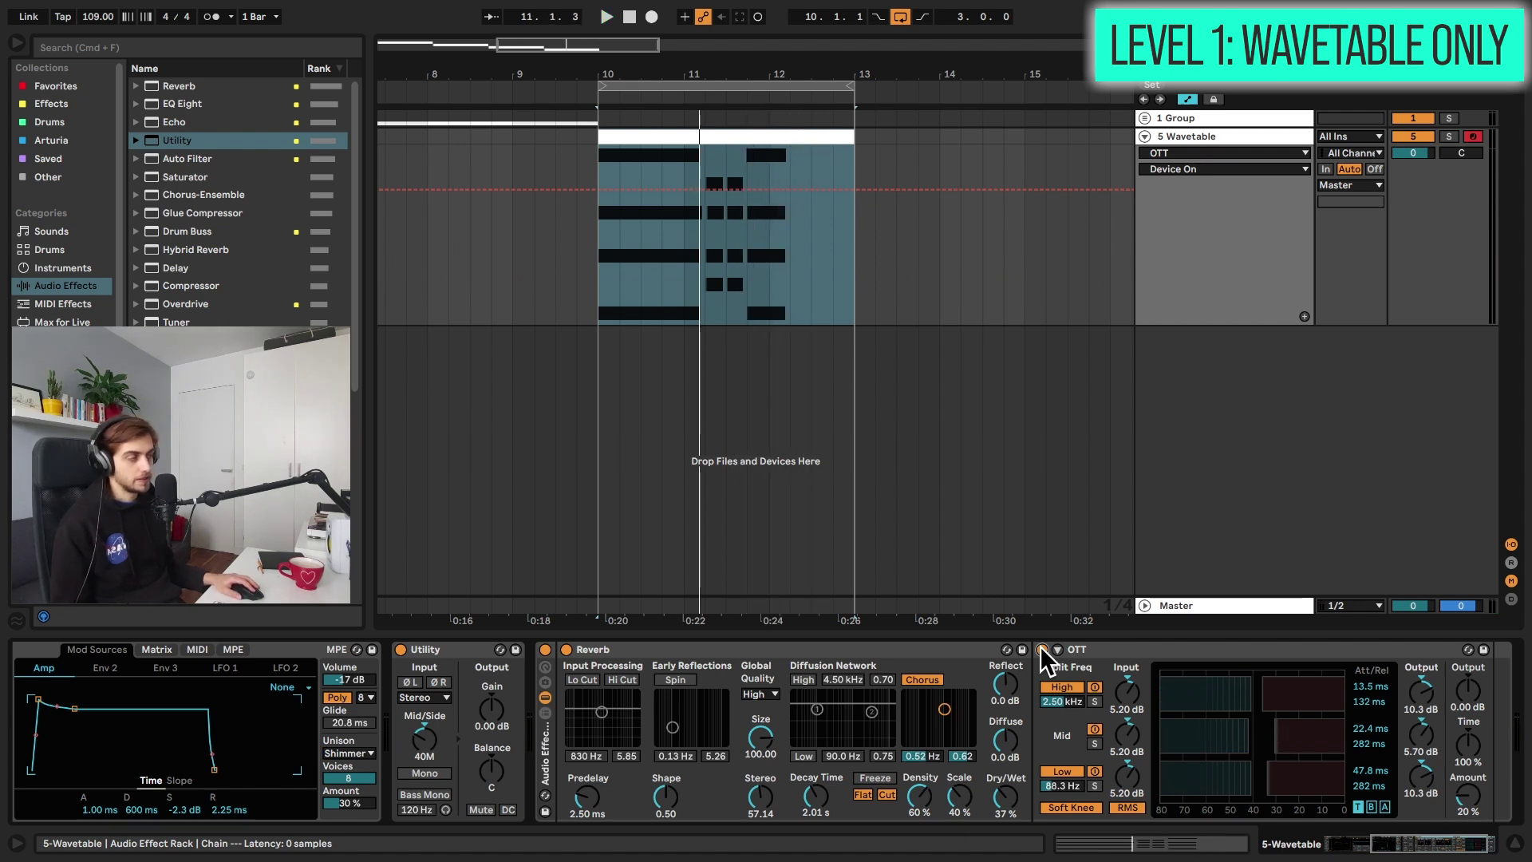
click(1079, 646)
click(927, 644)
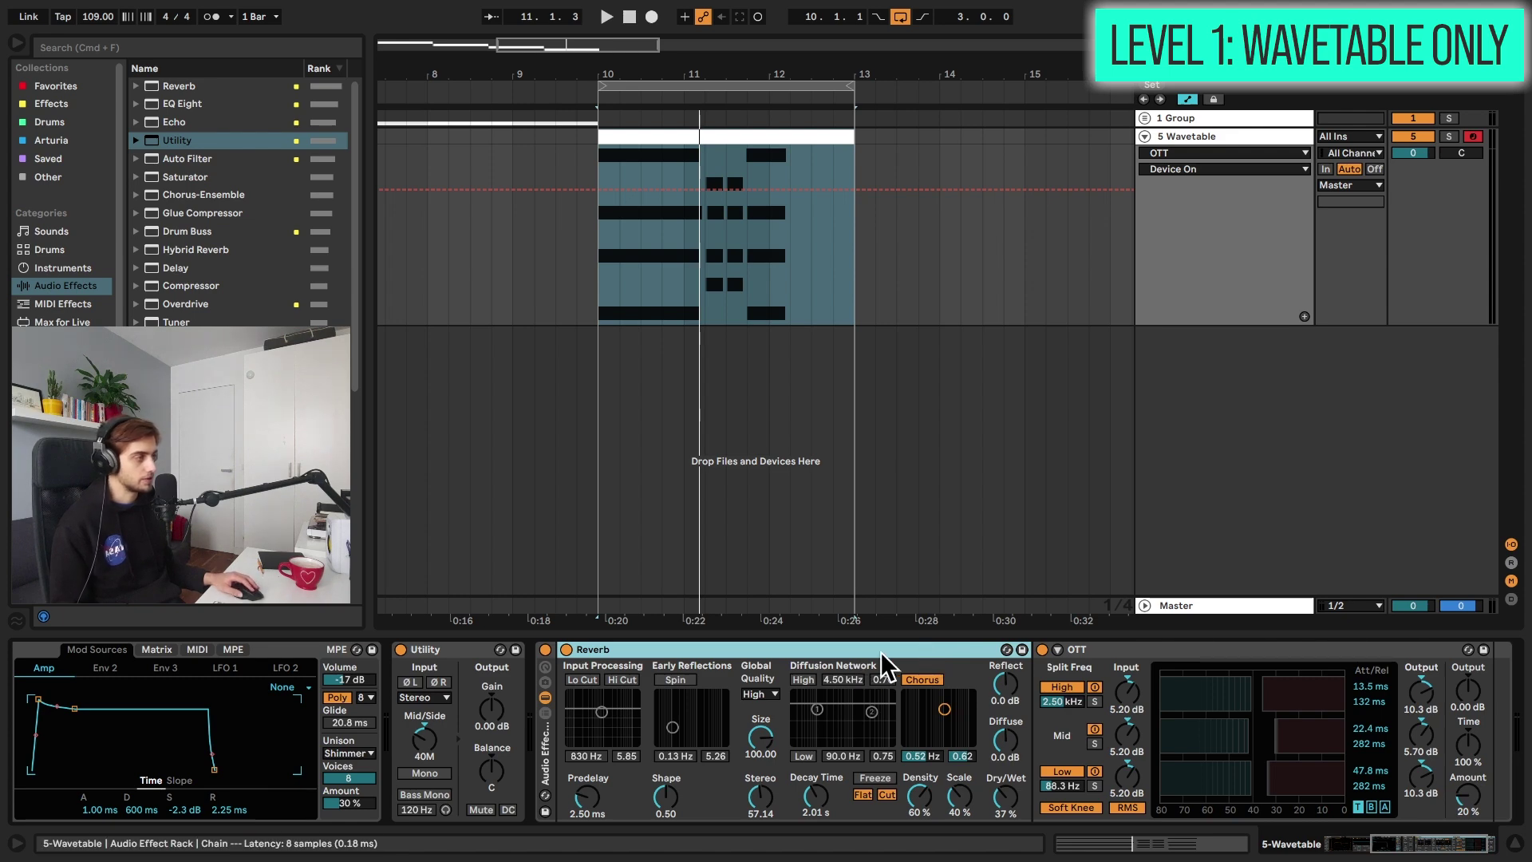
click(1160, 648)
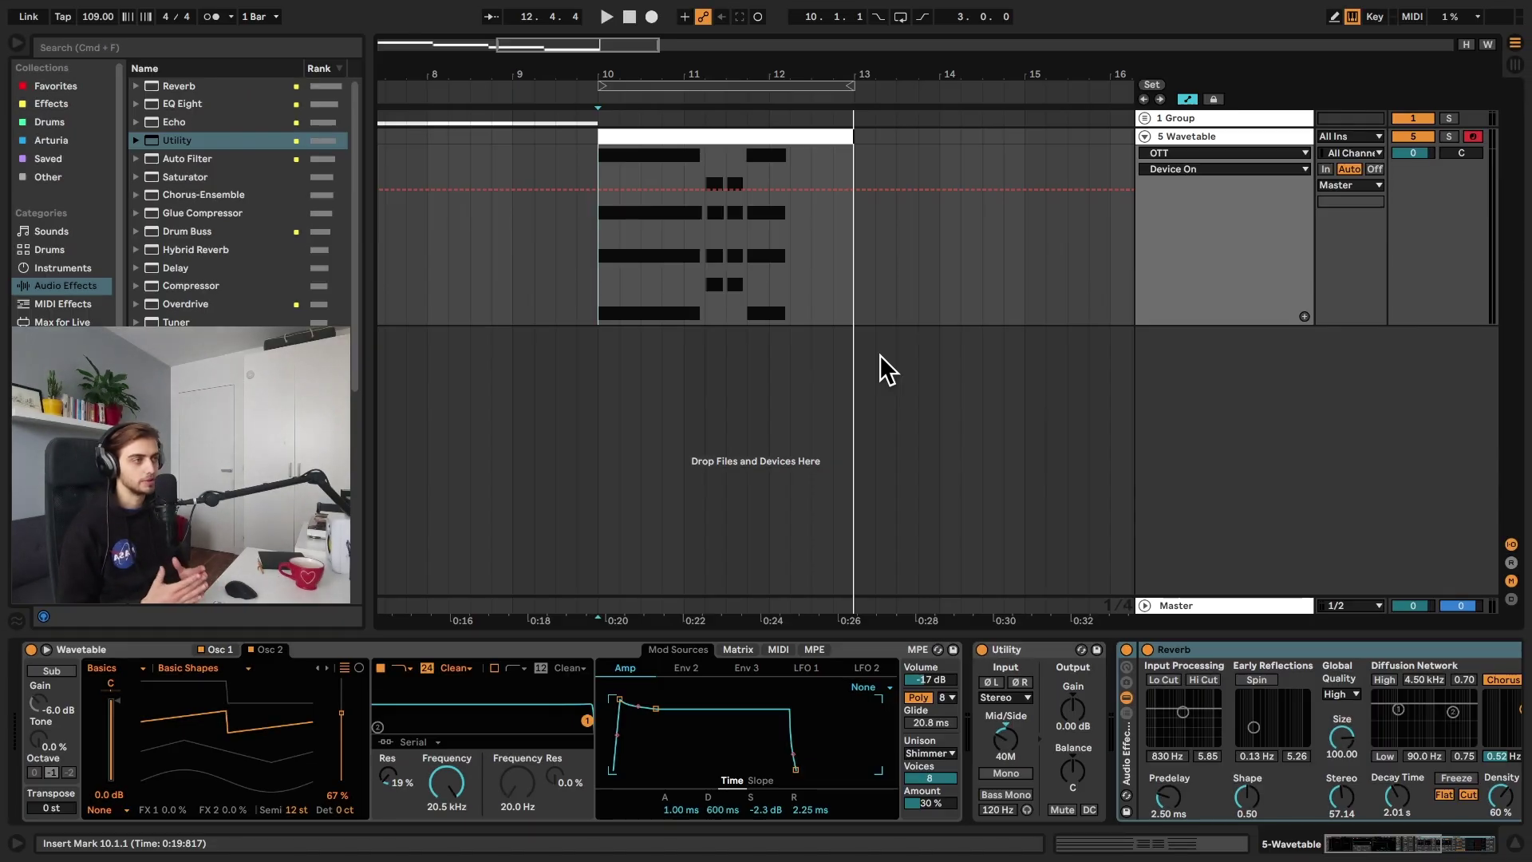
Step: Play the layered clip and inspect the Supersaw rack's Stereo and Mono Layer chains
click(1165, 138)
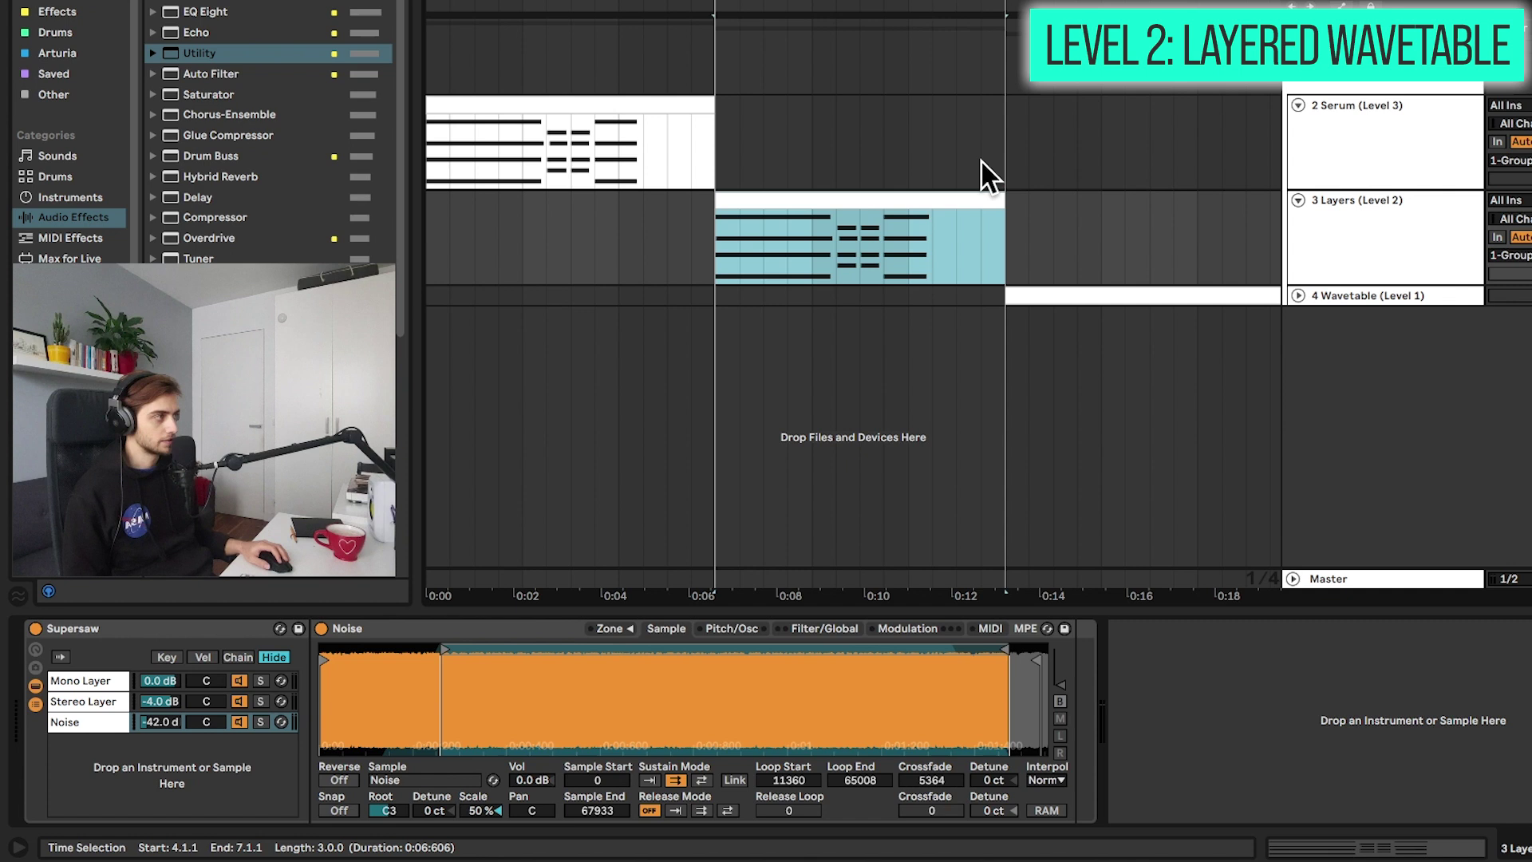
key(space)
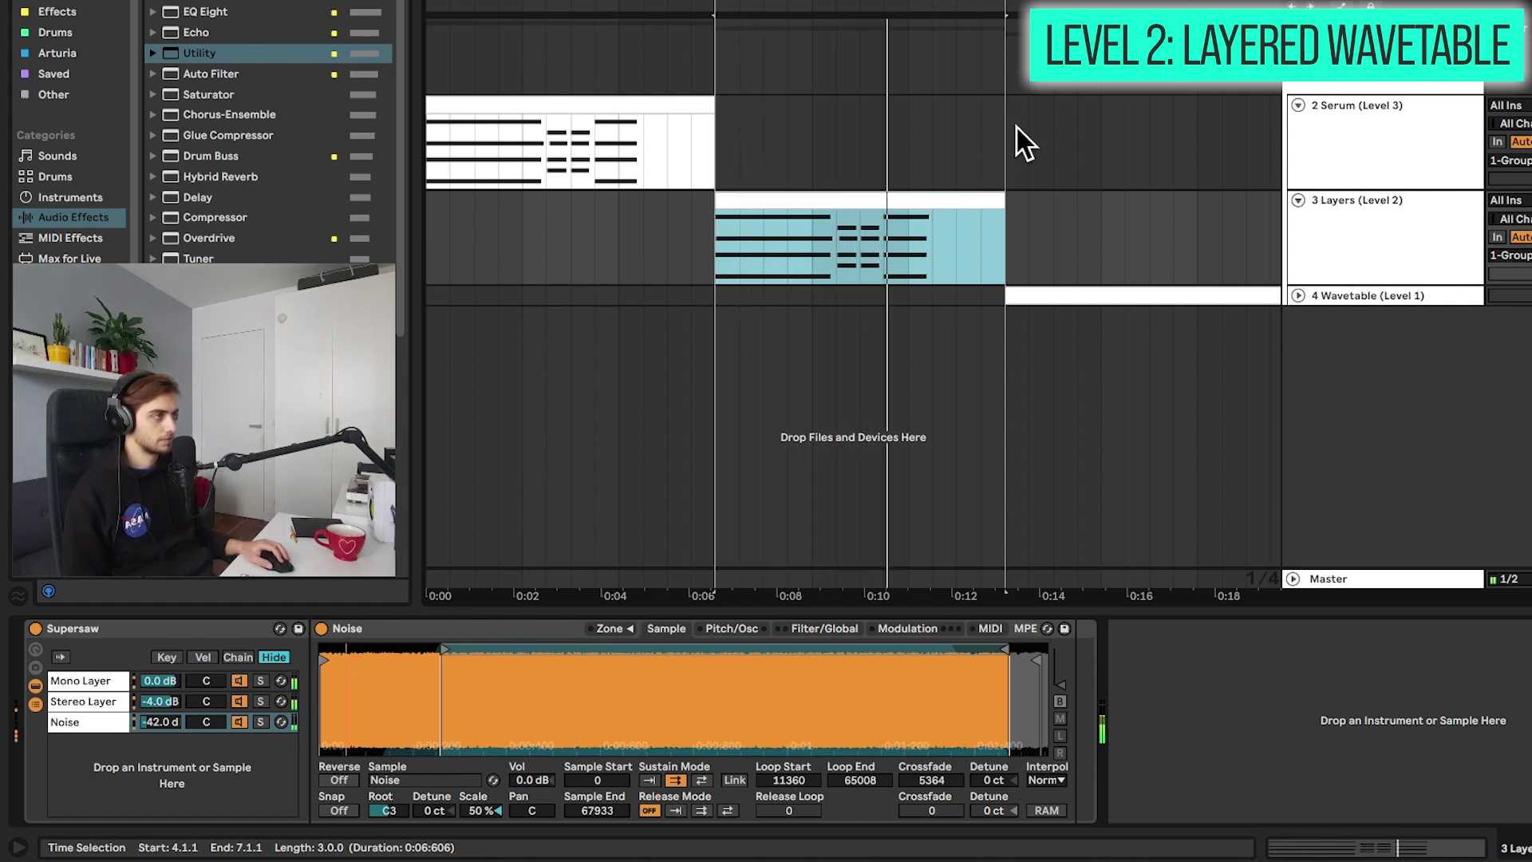
key(space)
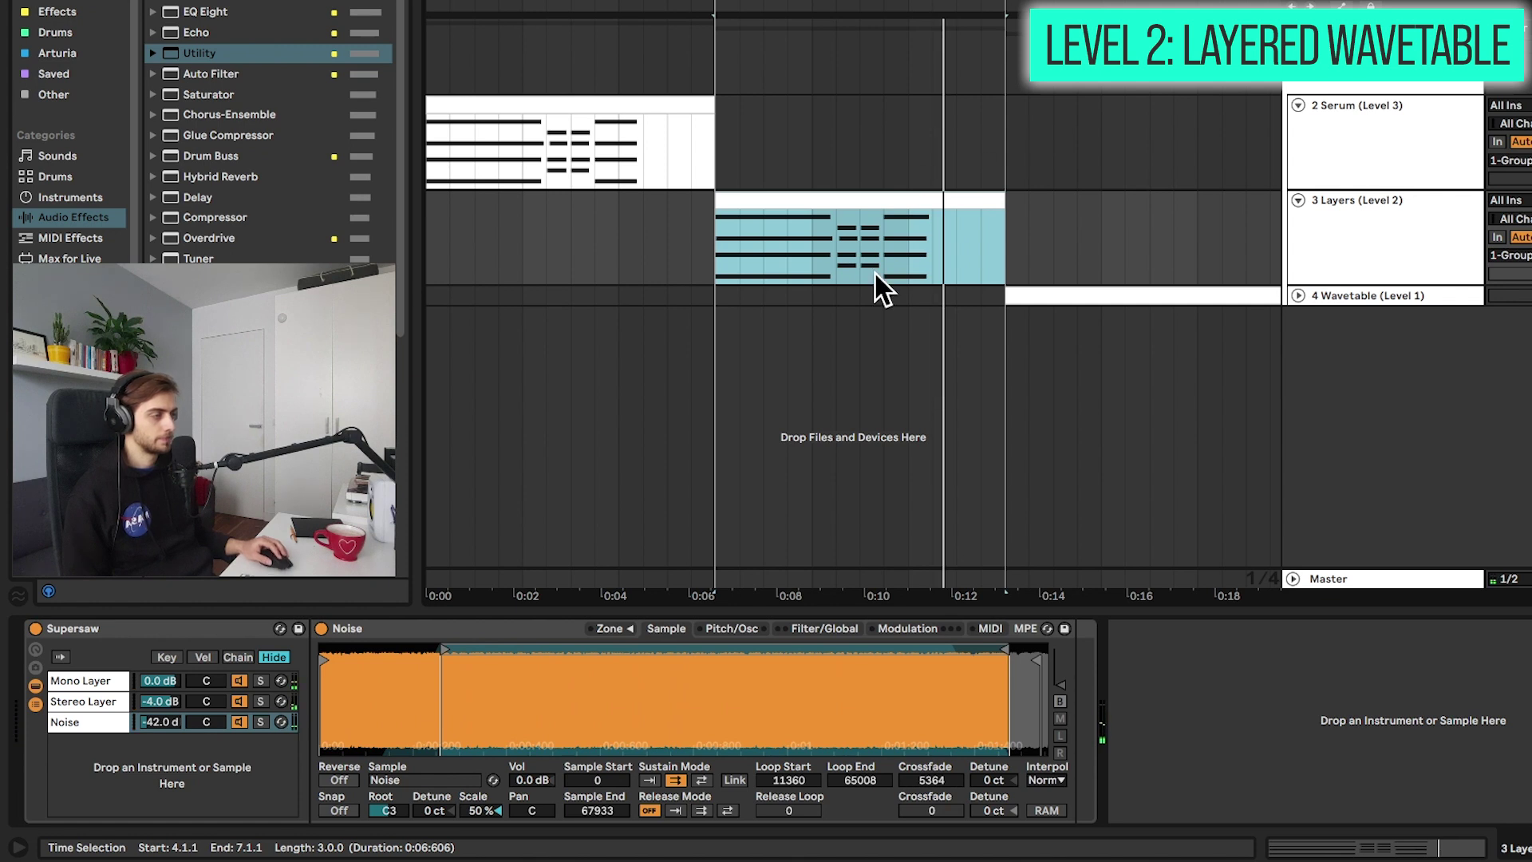
click(712, 255)
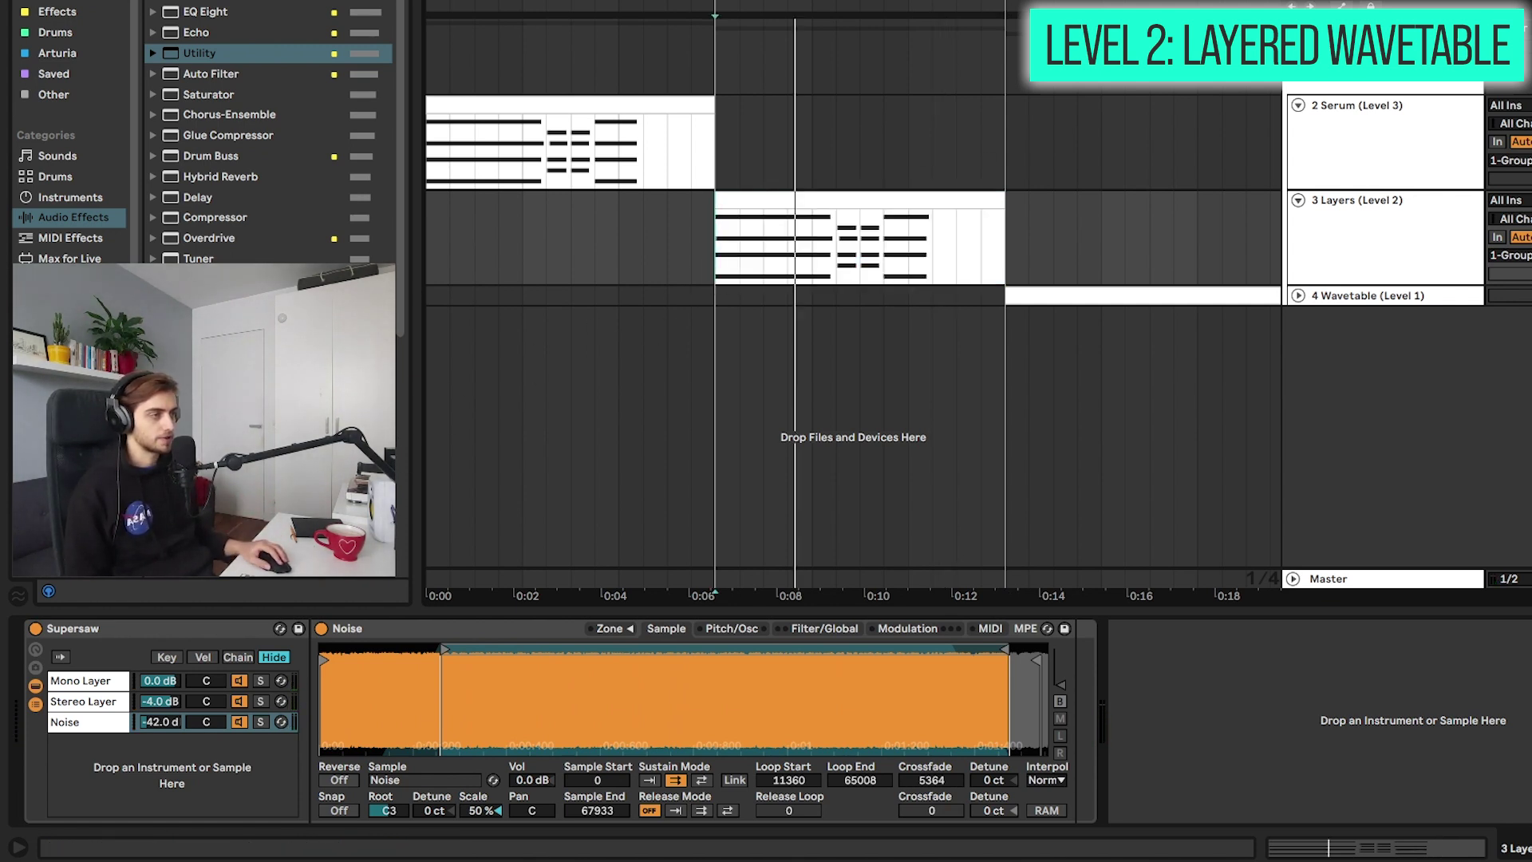
click(102, 695)
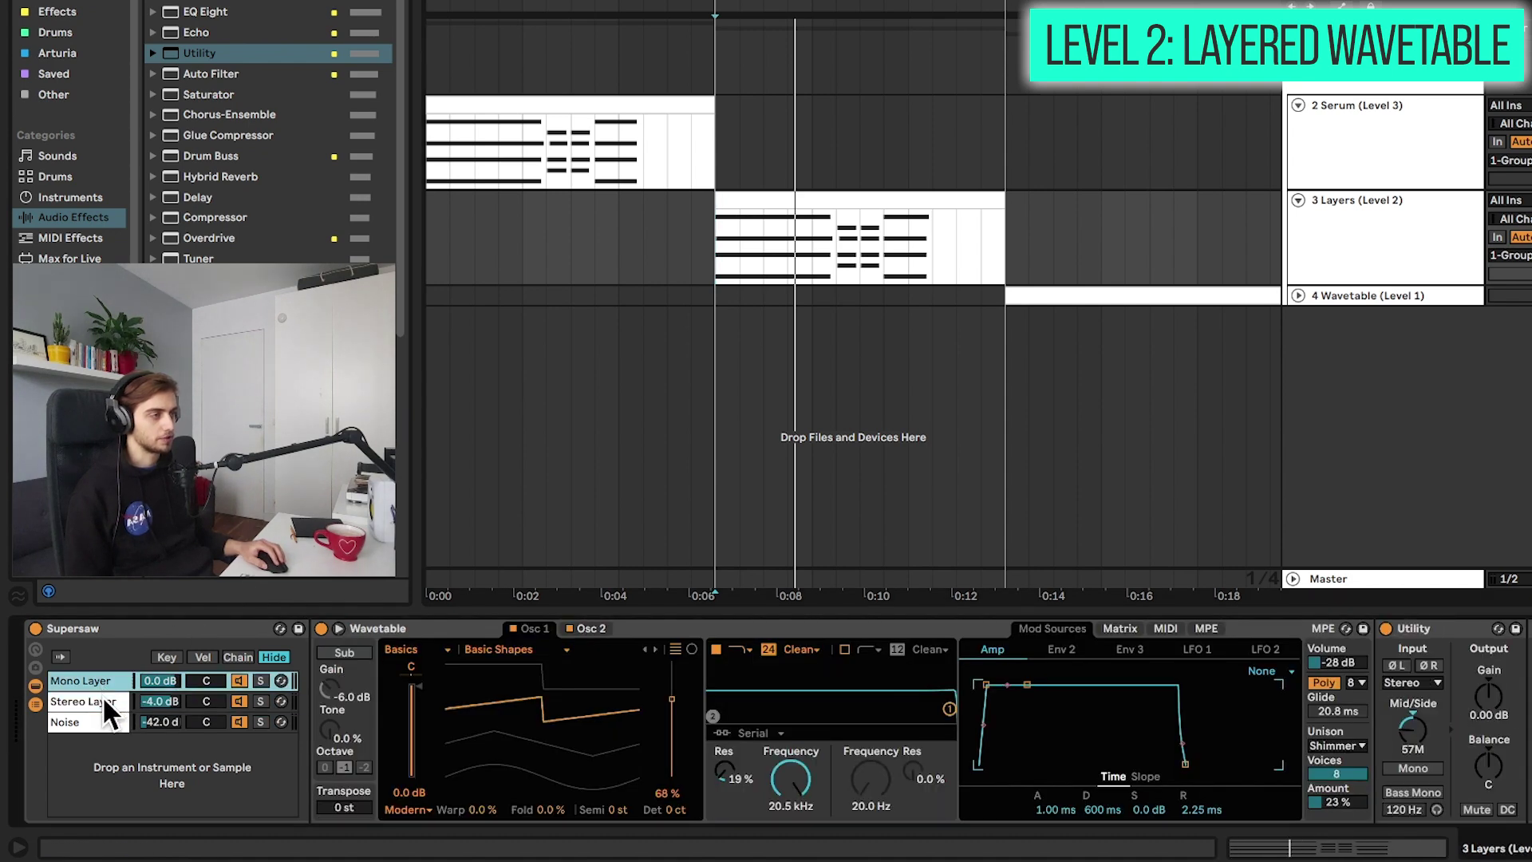
click(97, 678)
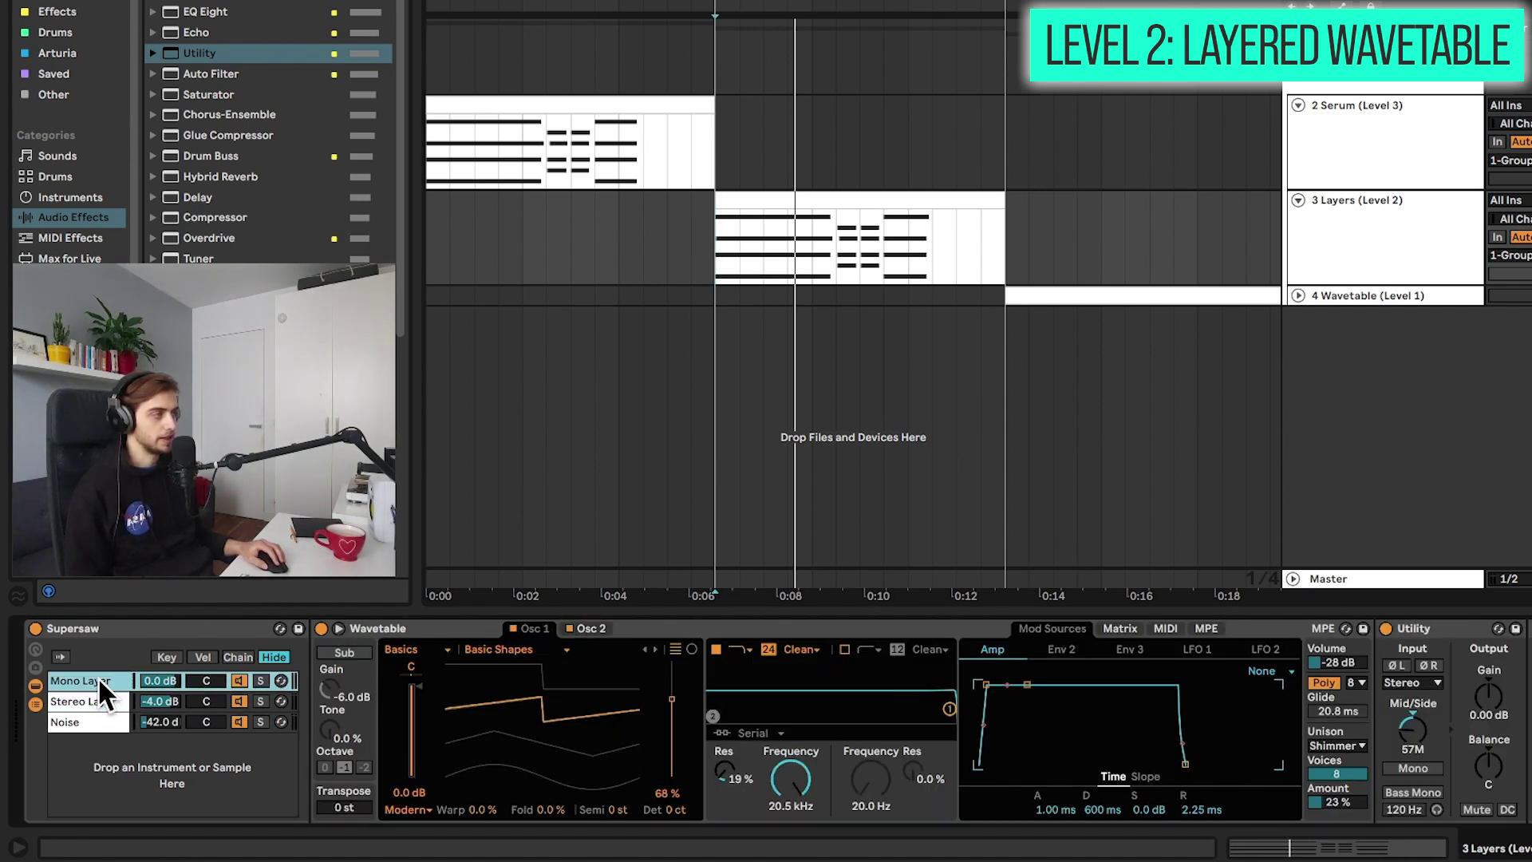
click(1336, 801)
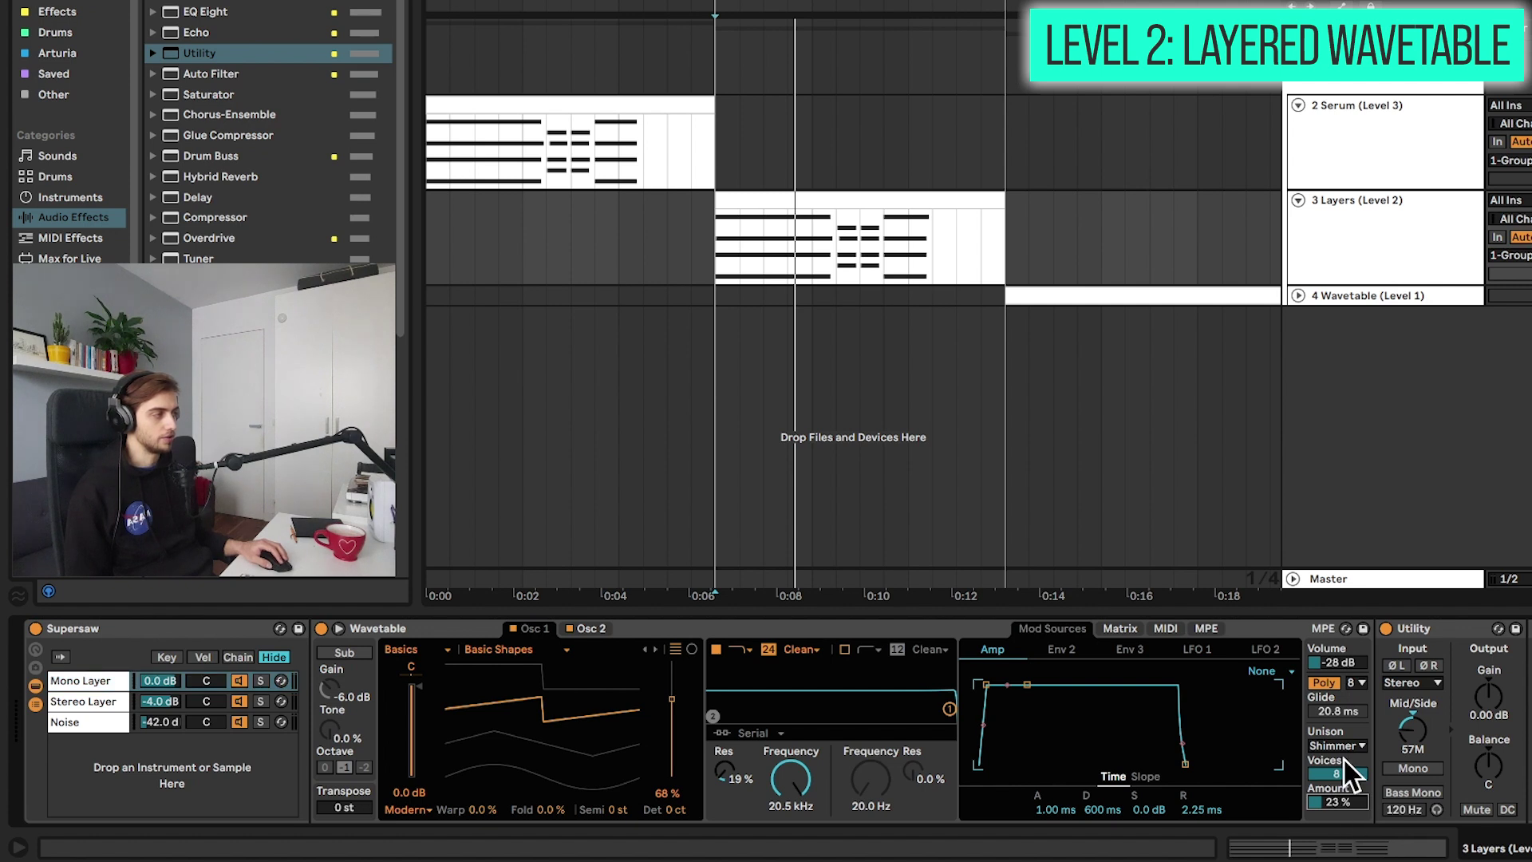
click(102, 697)
Step: Solo the Noise chain of the rack, then switch to Session View
click(106, 721)
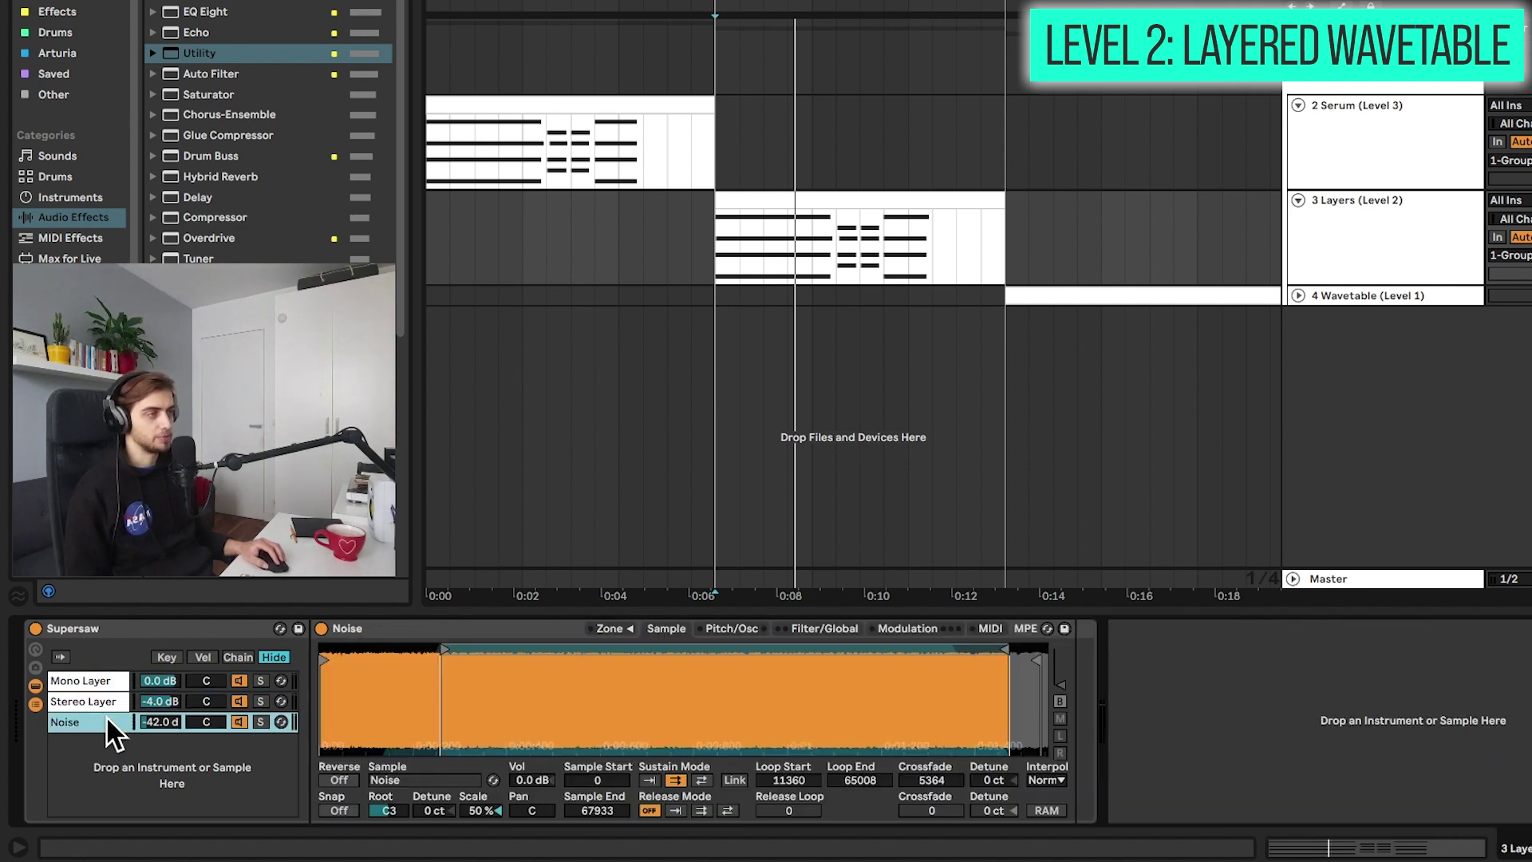
click(260, 721)
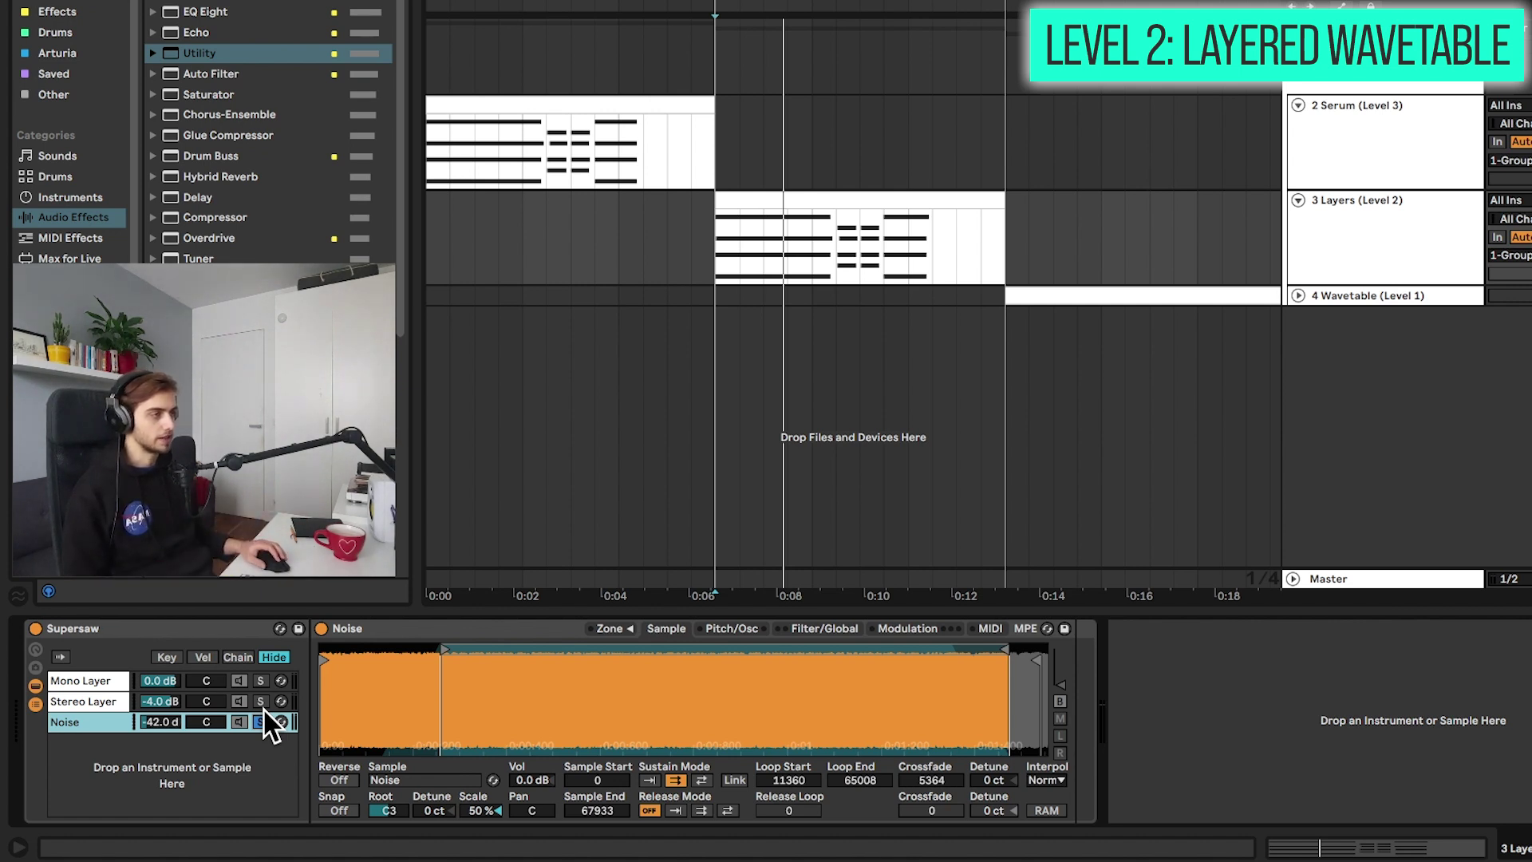
click(152, 746)
key(Tab)
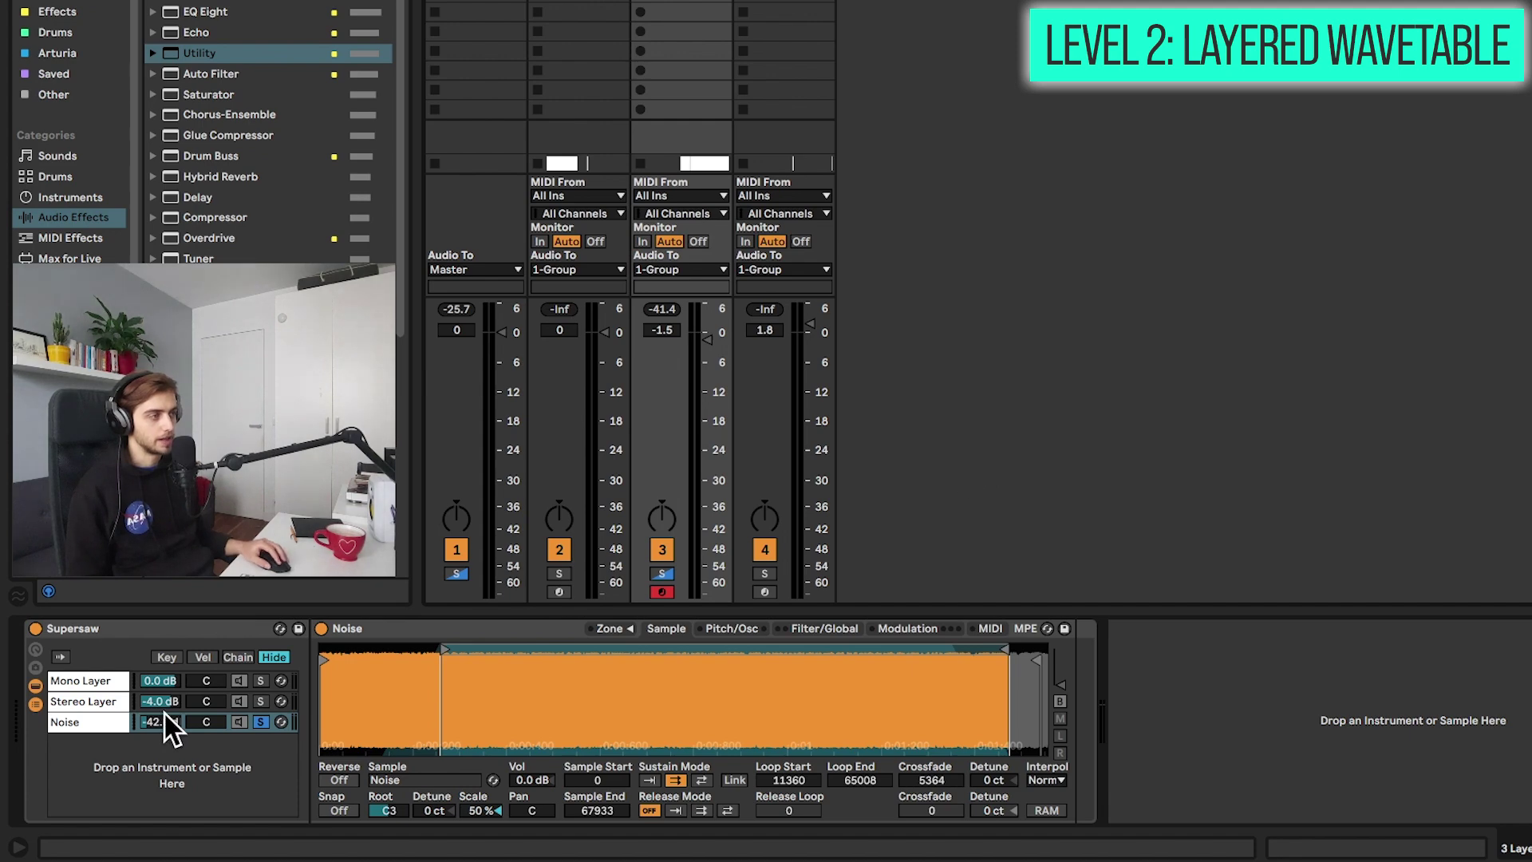
Step: Group track 4's Wavetable and Utility into an Instrument Rack
key(Right)
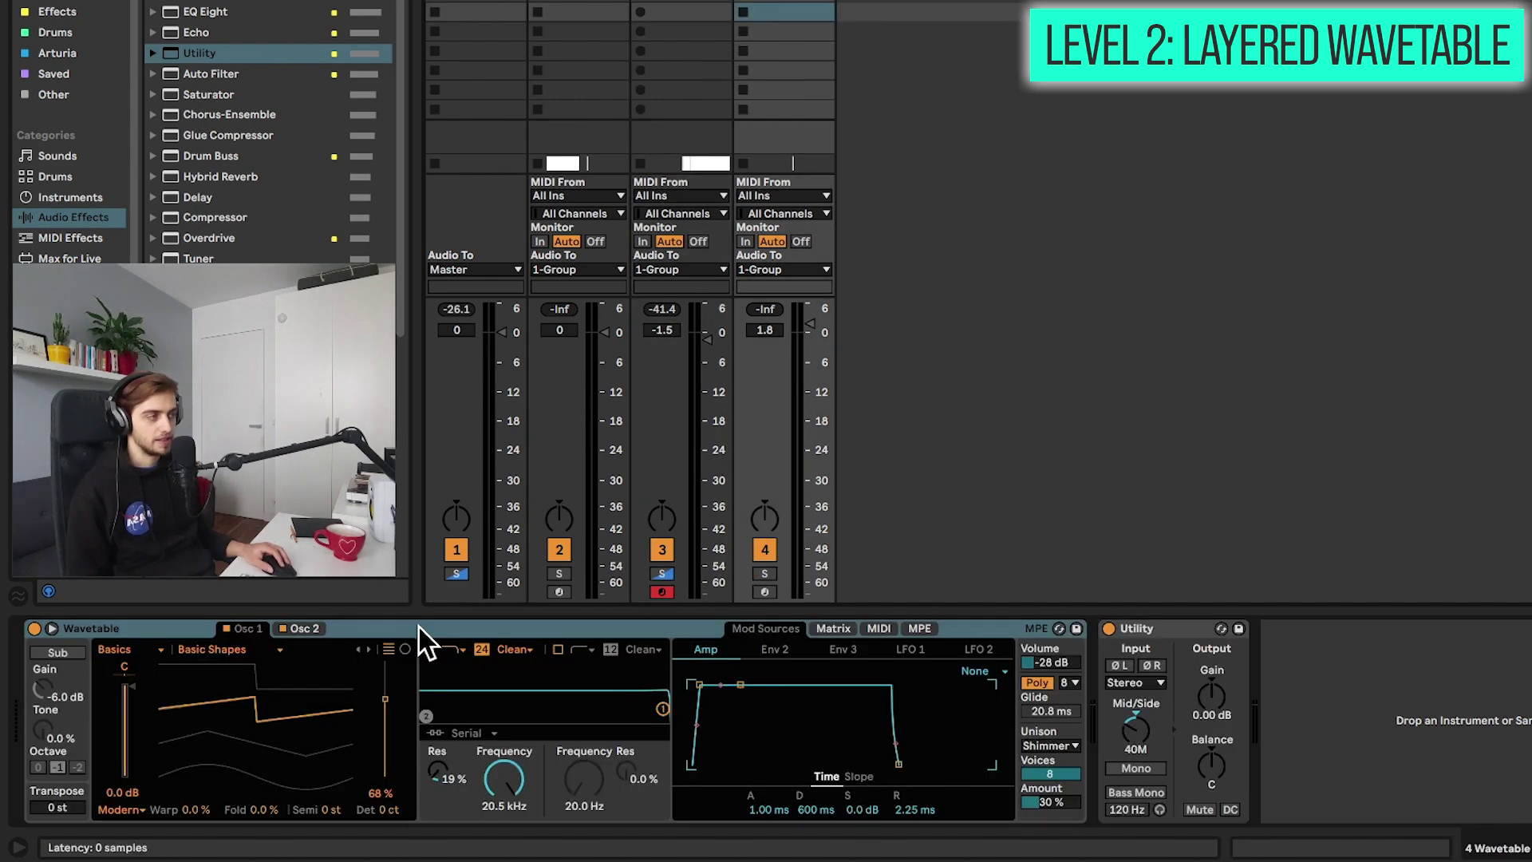
click(420, 627)
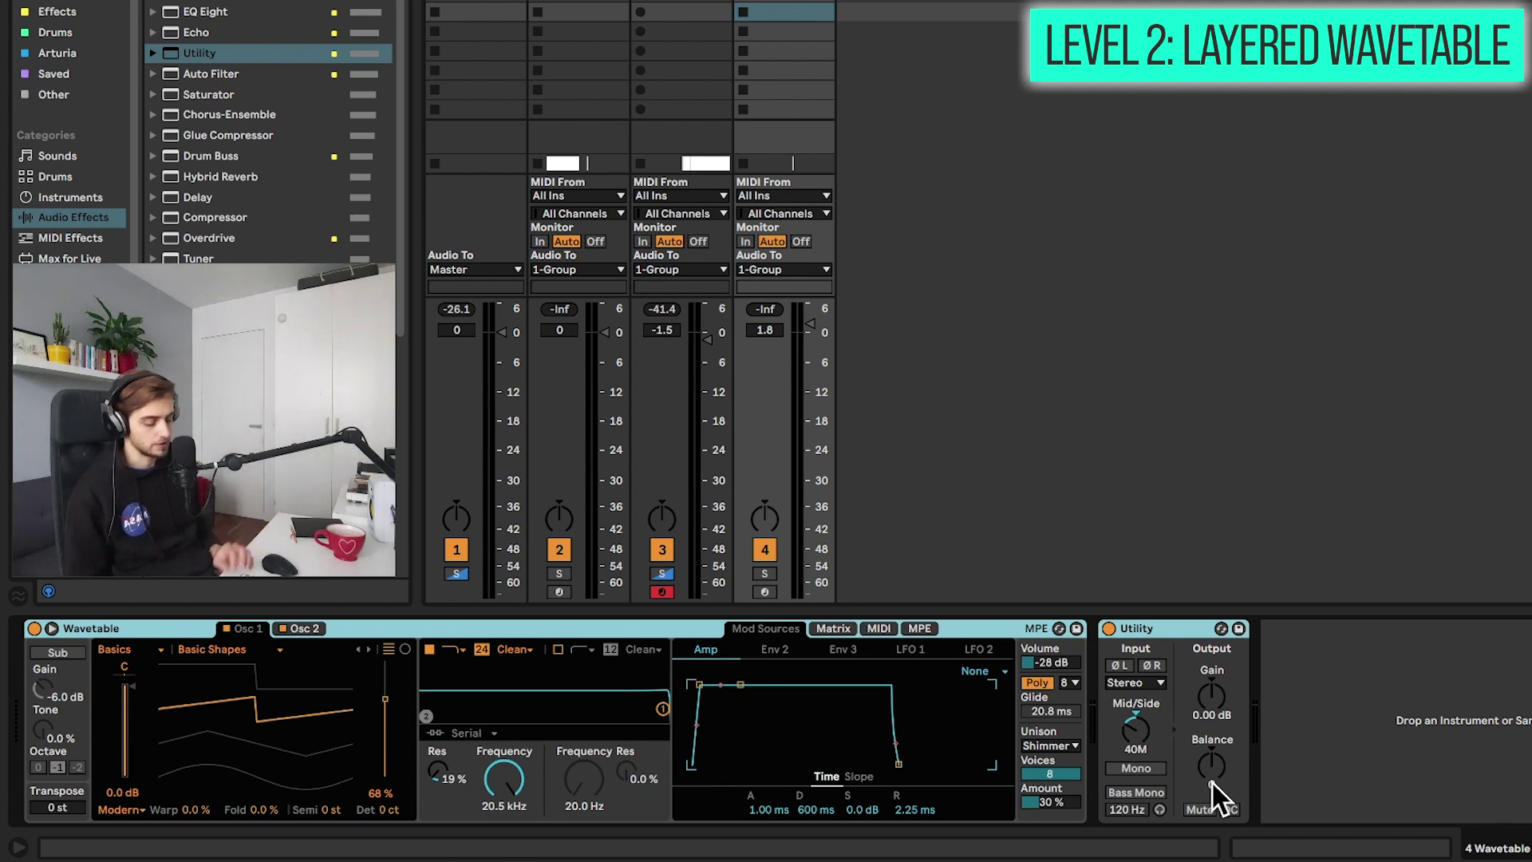
key(ctrl+g)
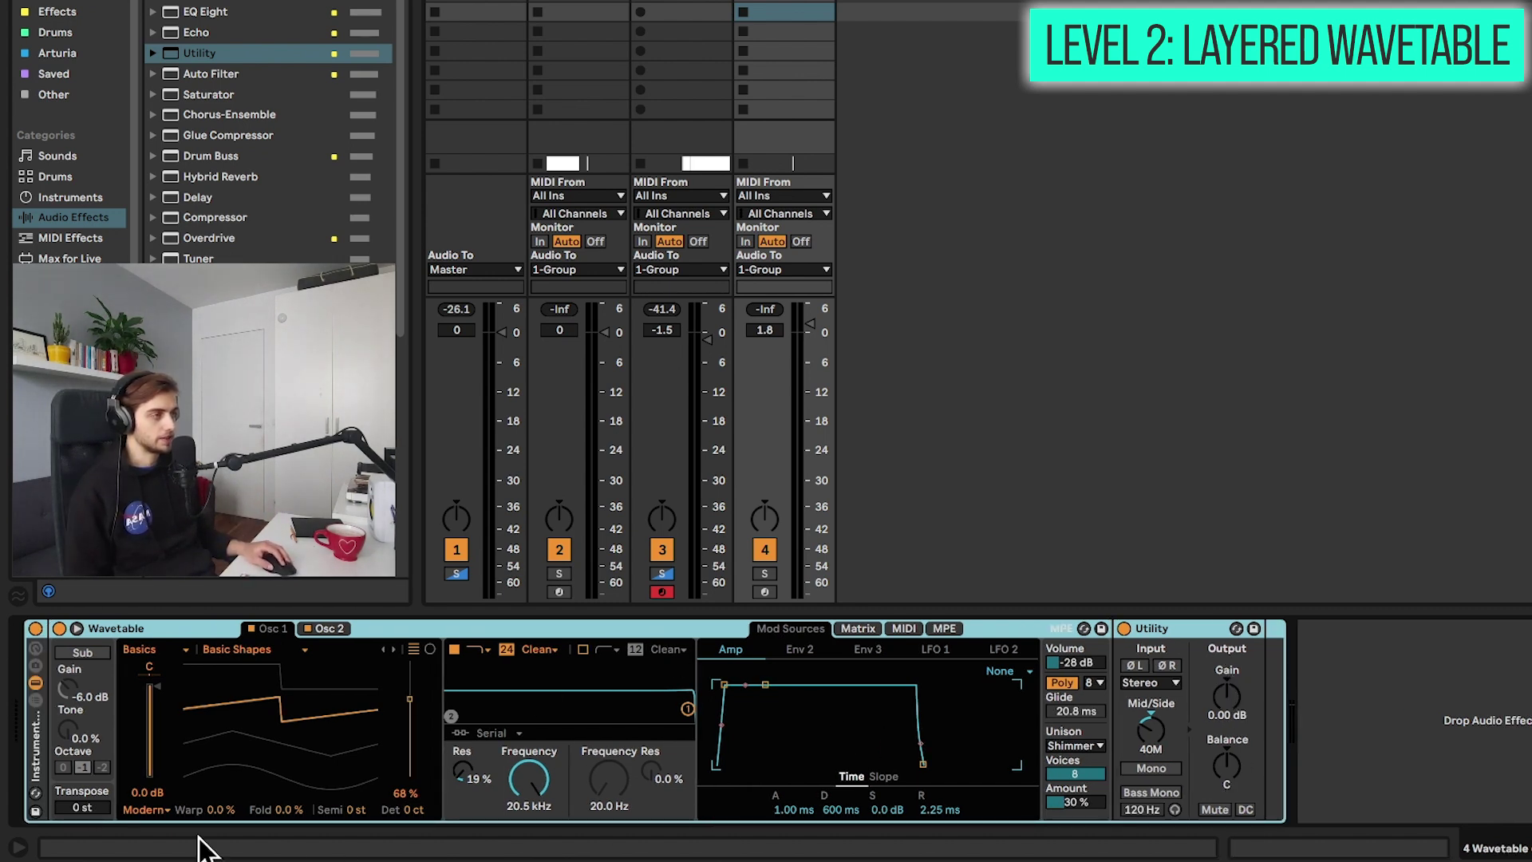
Step: Try adding an empty chain and a Reverb chain, remove both, and lower the Wavetable chain to -7.4 dB
click(34, 700)
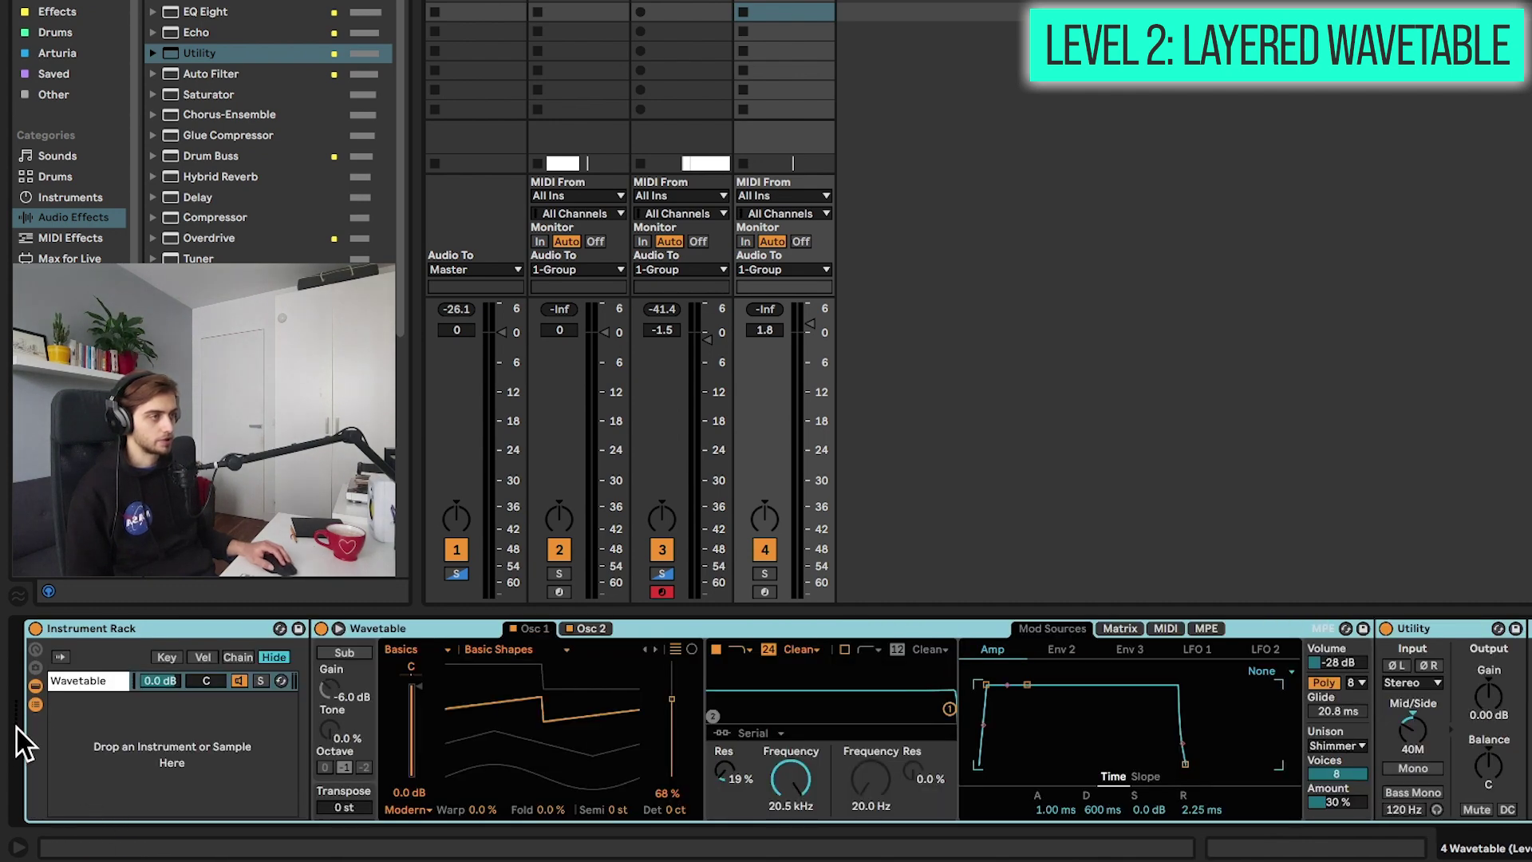
right_click(94, 716)
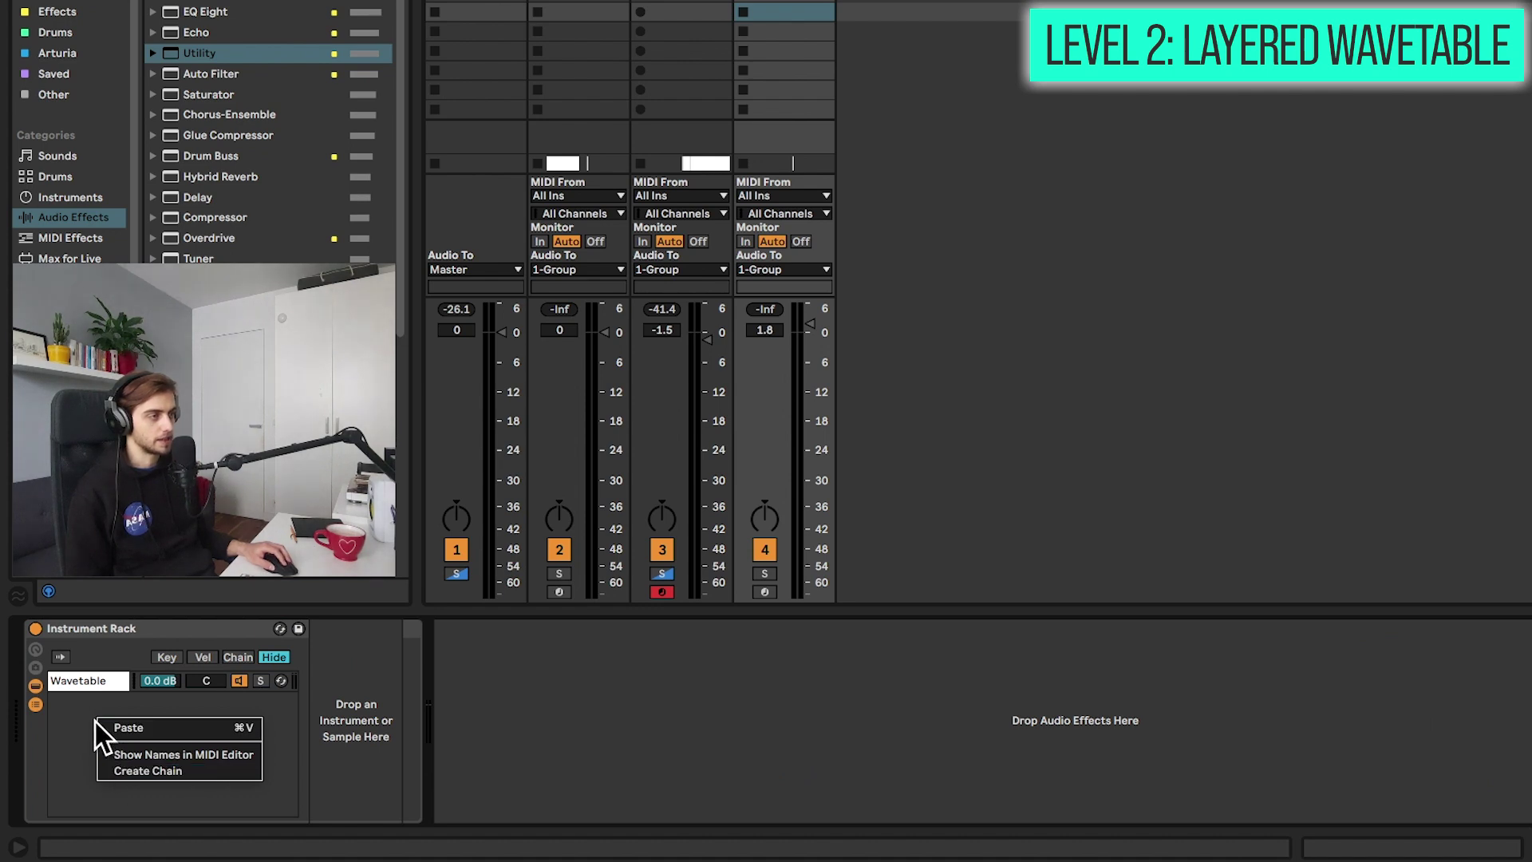
click(79, 720)
right_click(99, 728)
click(137, 782)
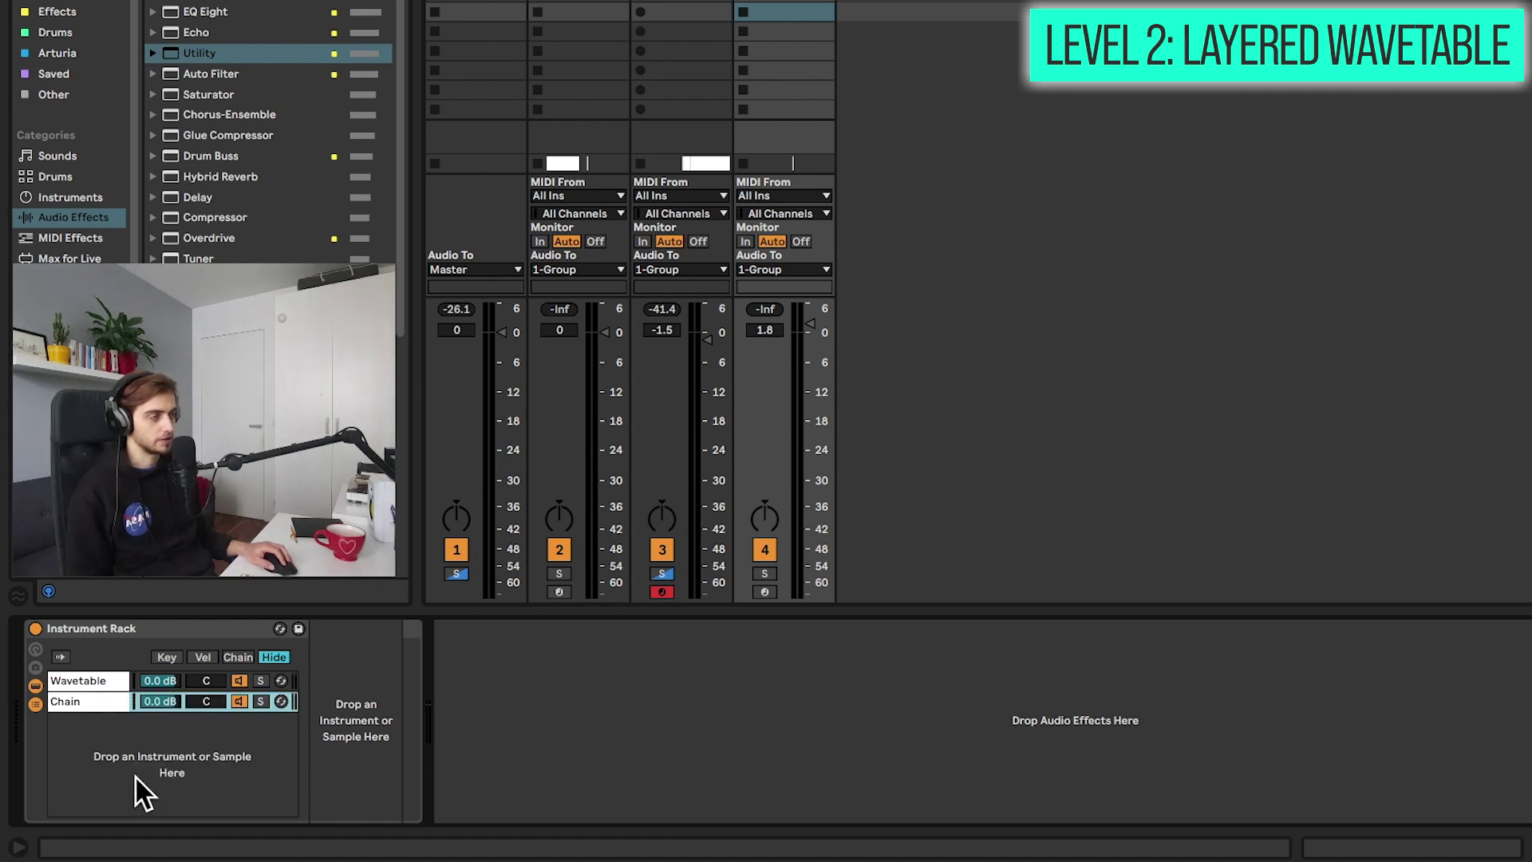
key(Delete)
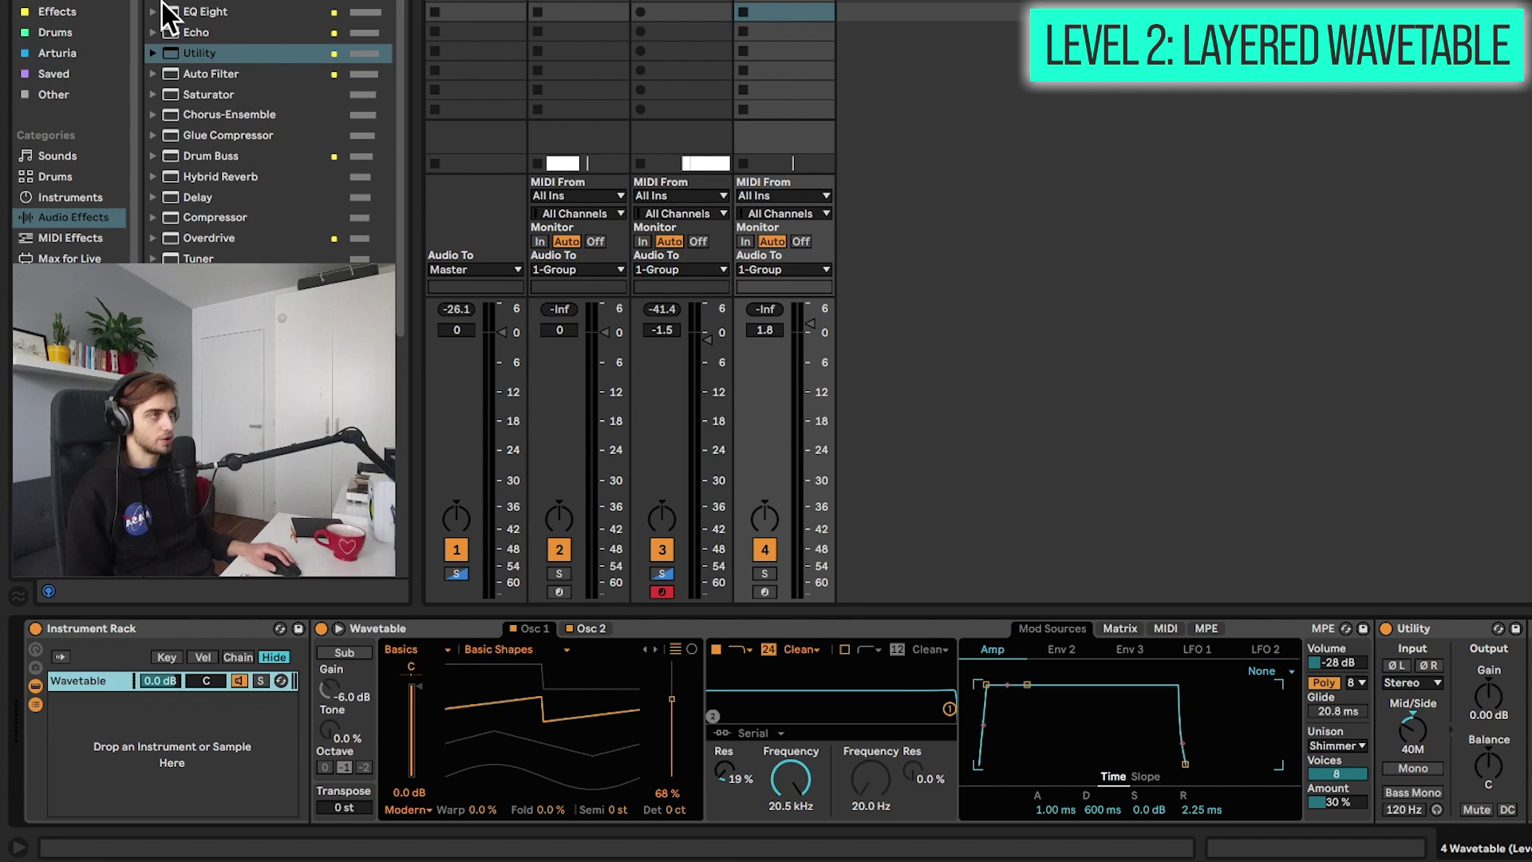
drag(164, 11, 165, 780)
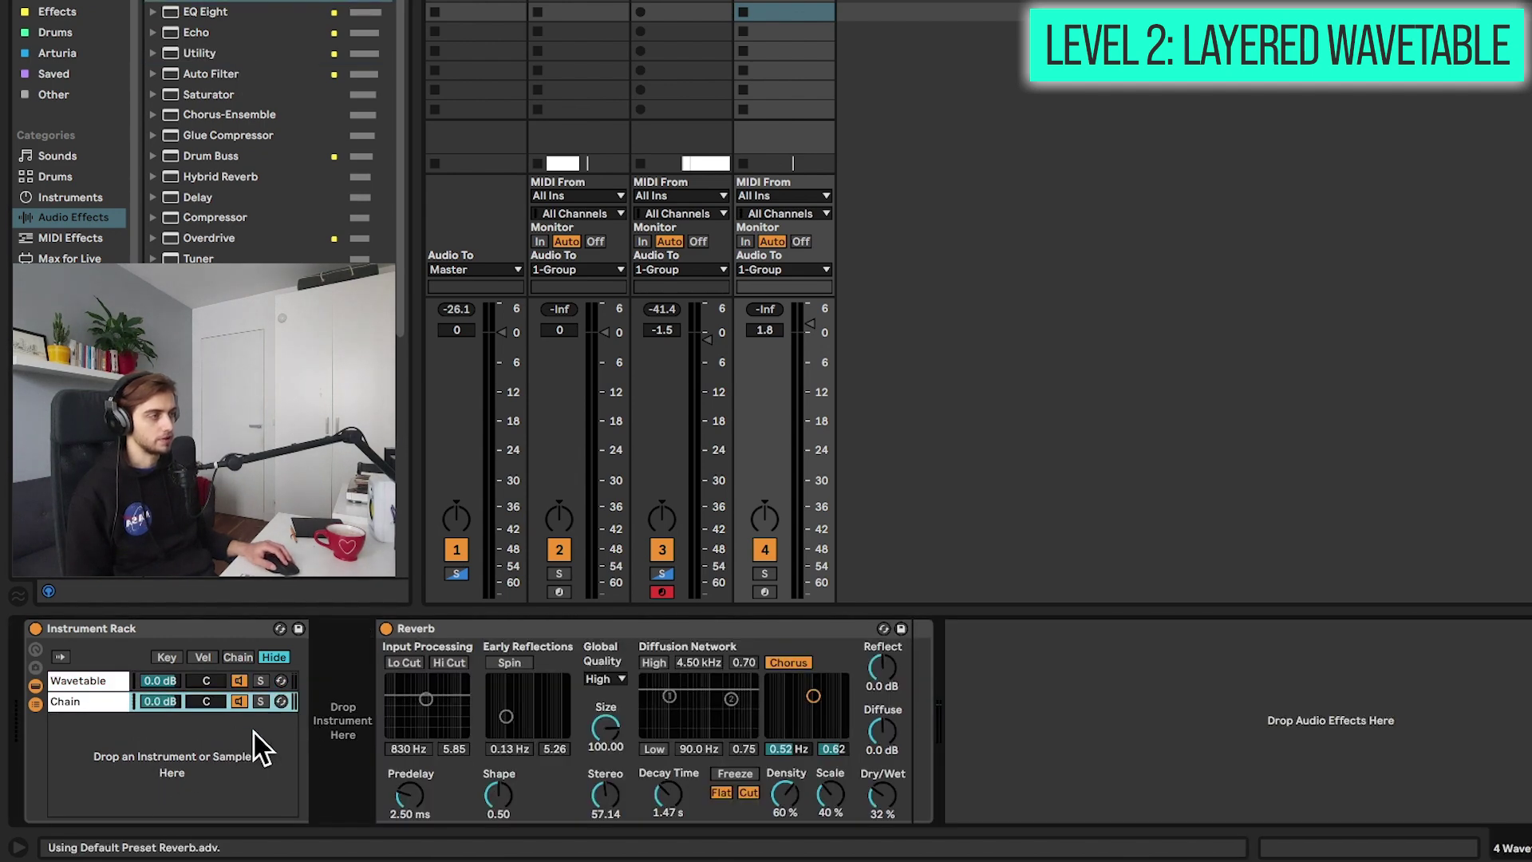
key(Delete)
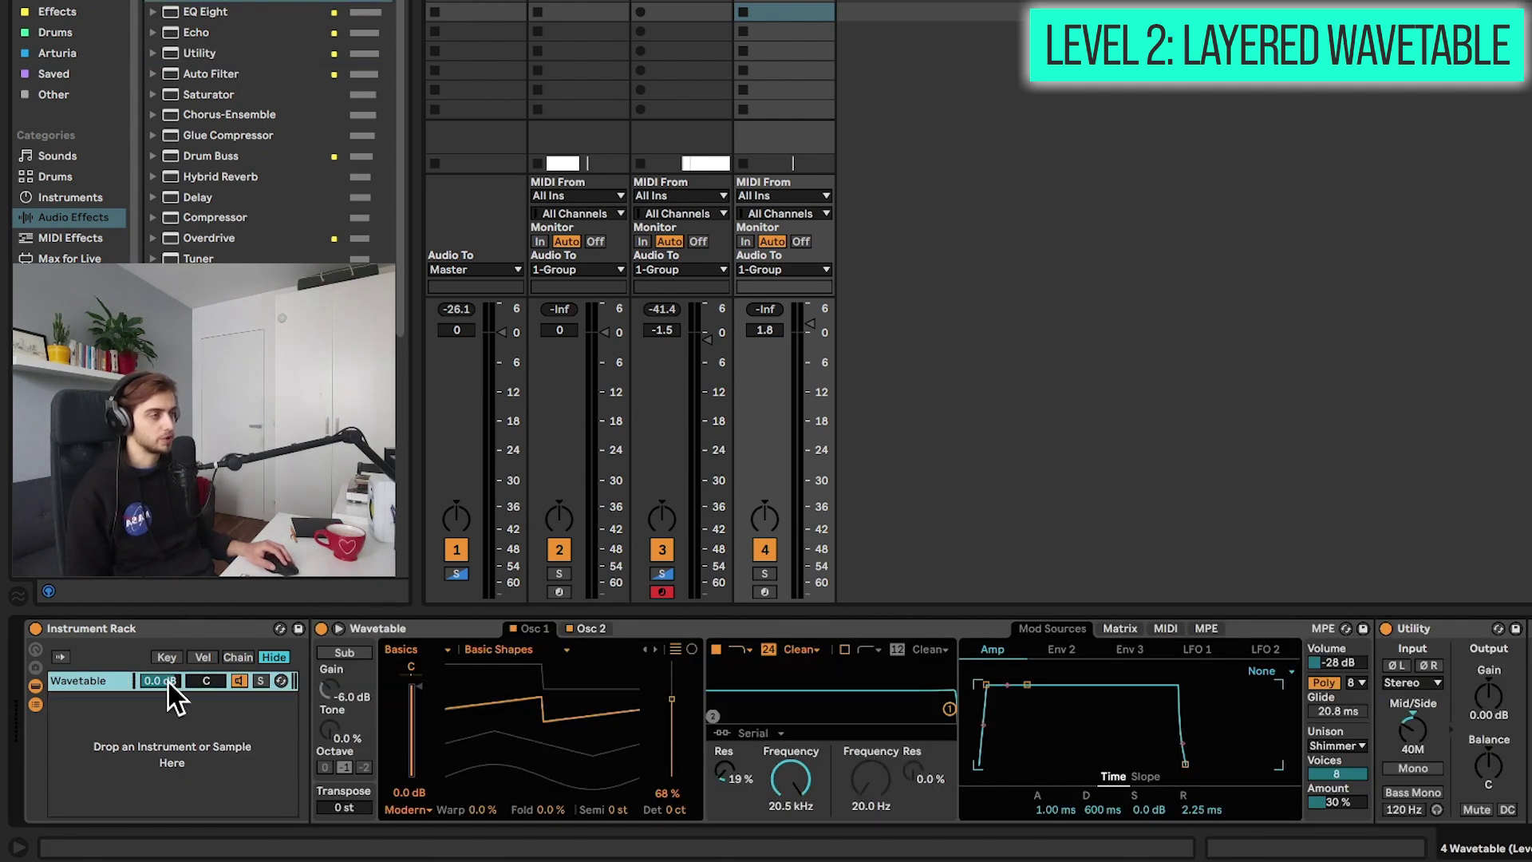
drag(169, 683, 170, 710)
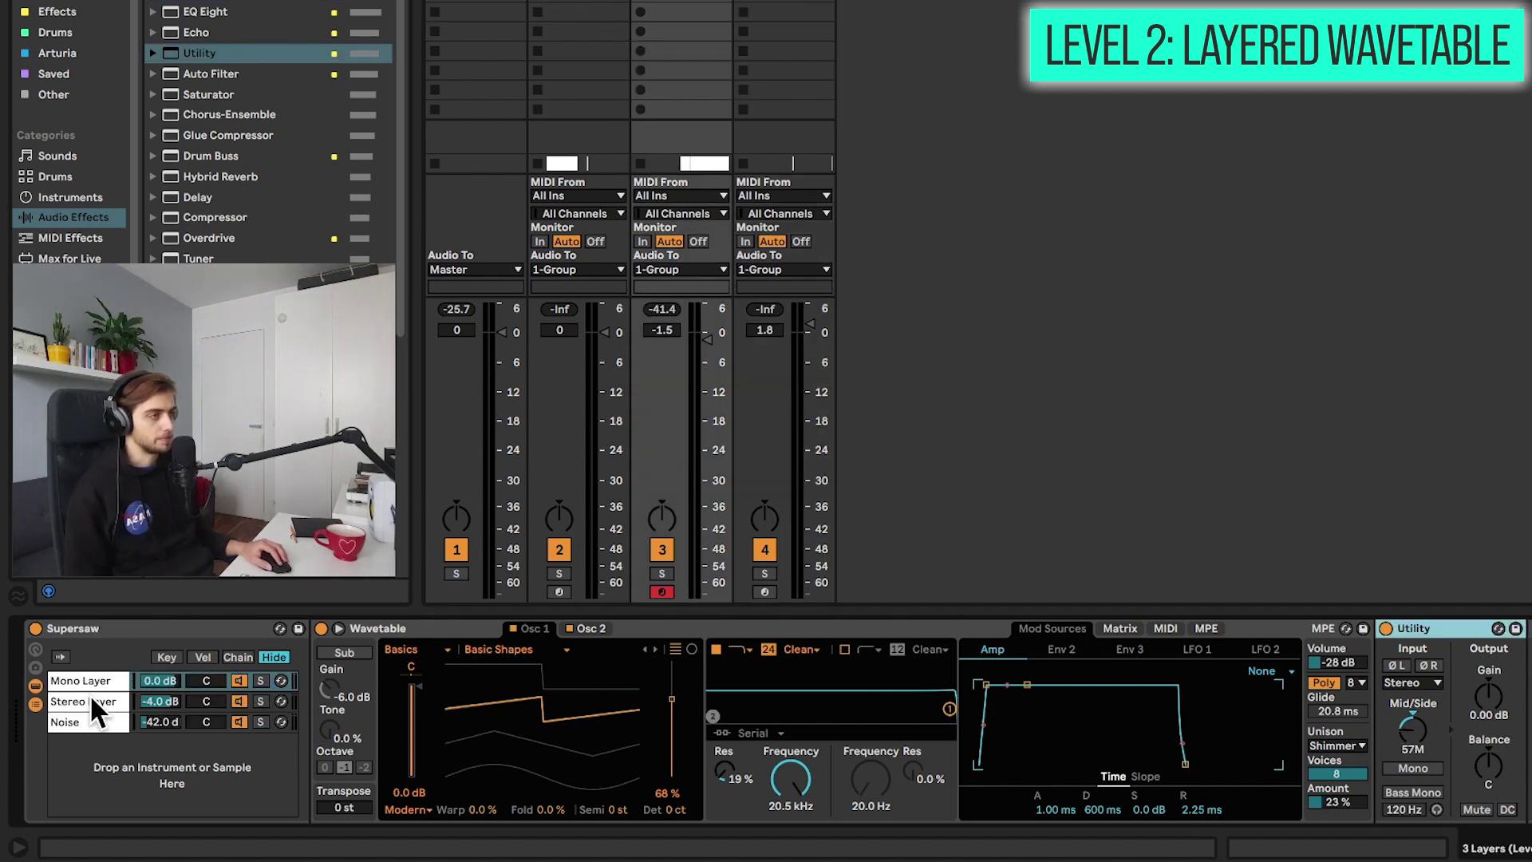
Step: Widen track 3's Utility Mid/Side to 100M and solo the Supersaw rack's Mono Layer chain
click(83, 675)
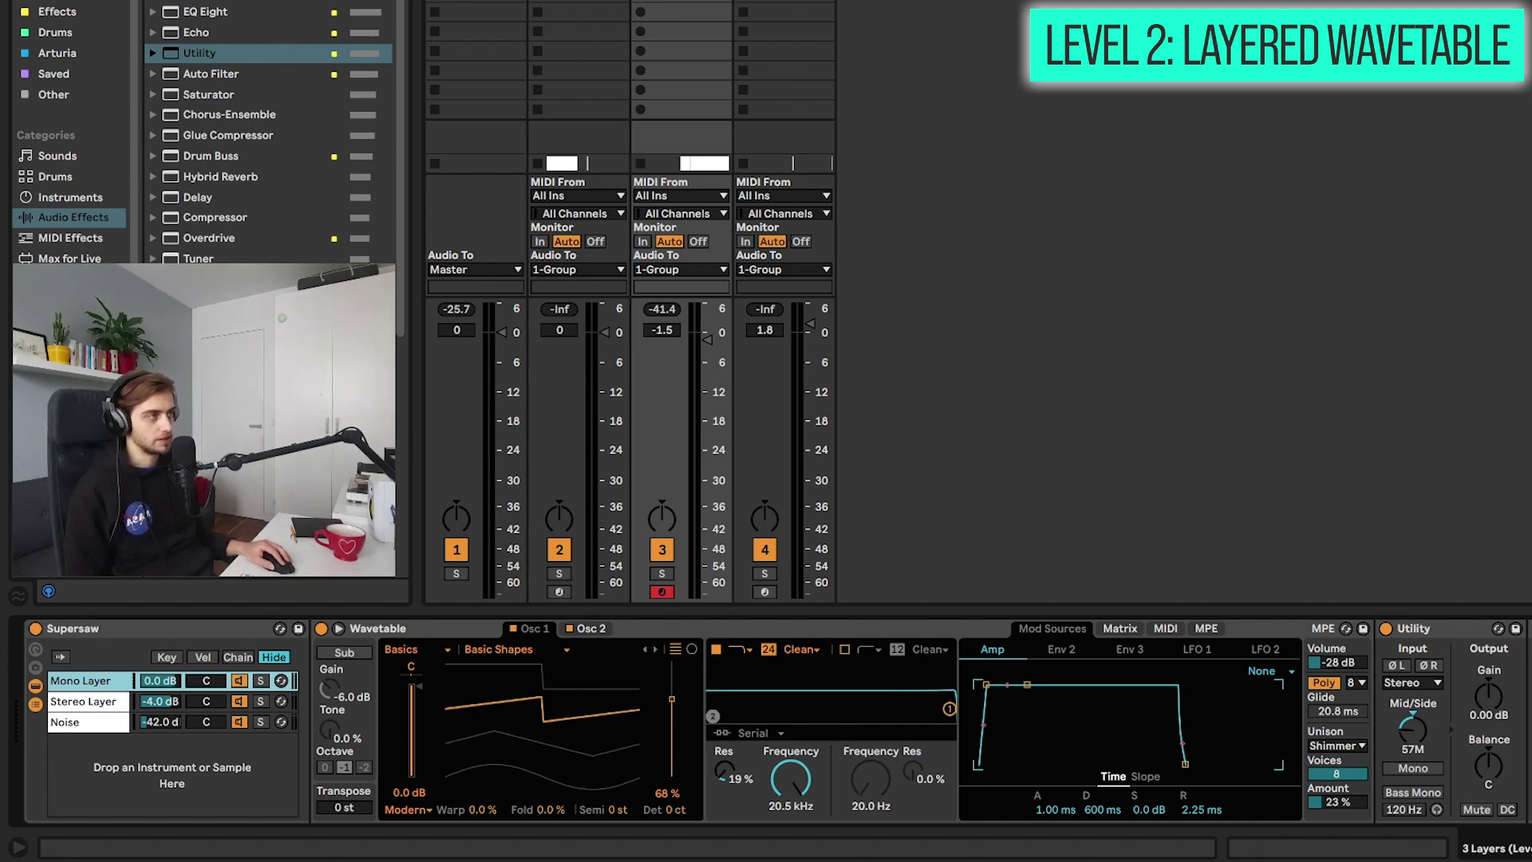
click(754, 6)
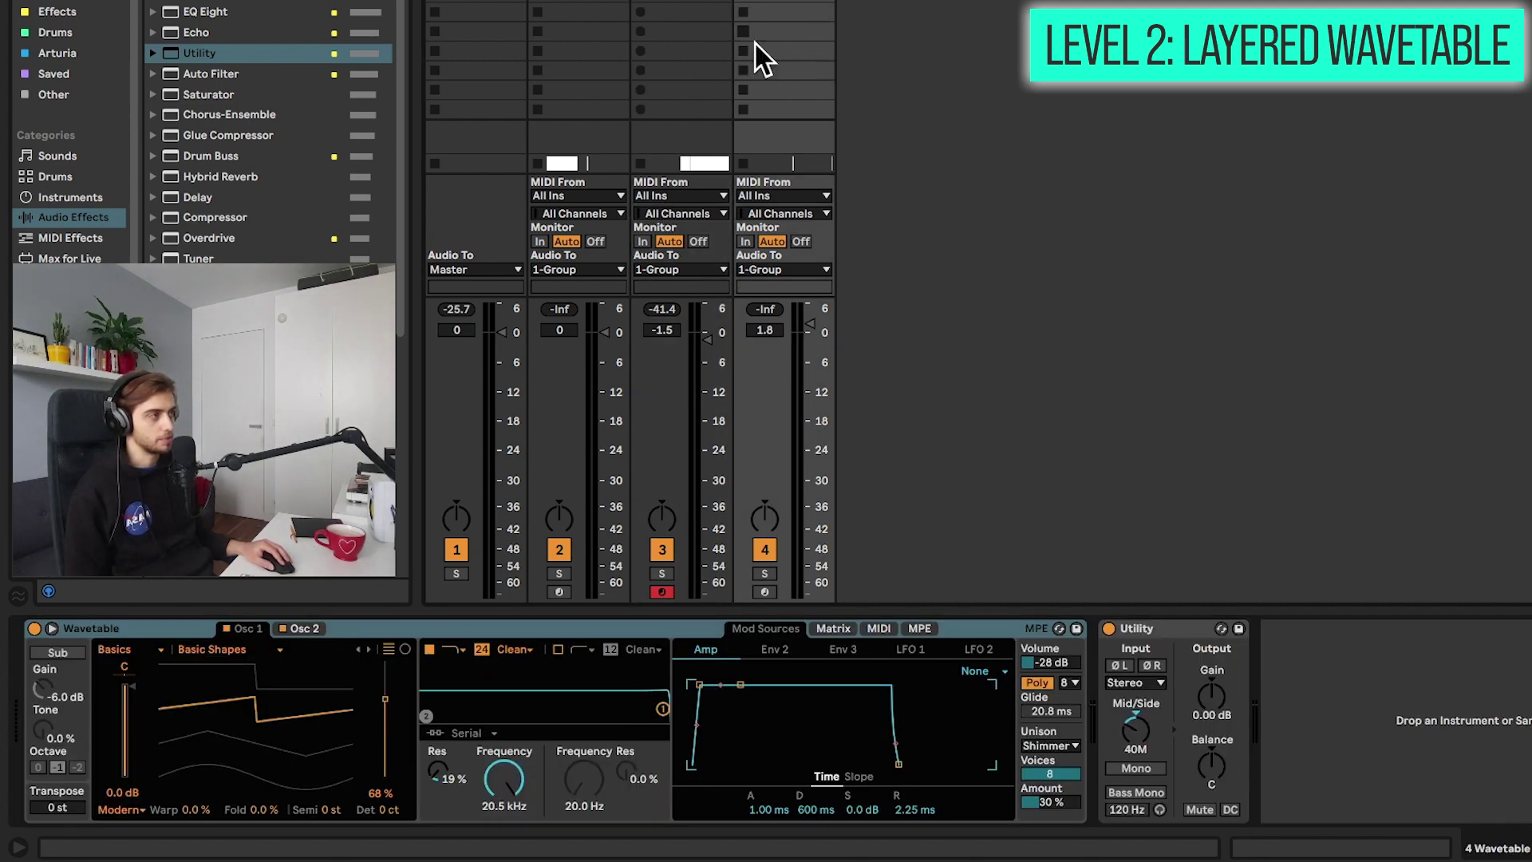
key(Left)
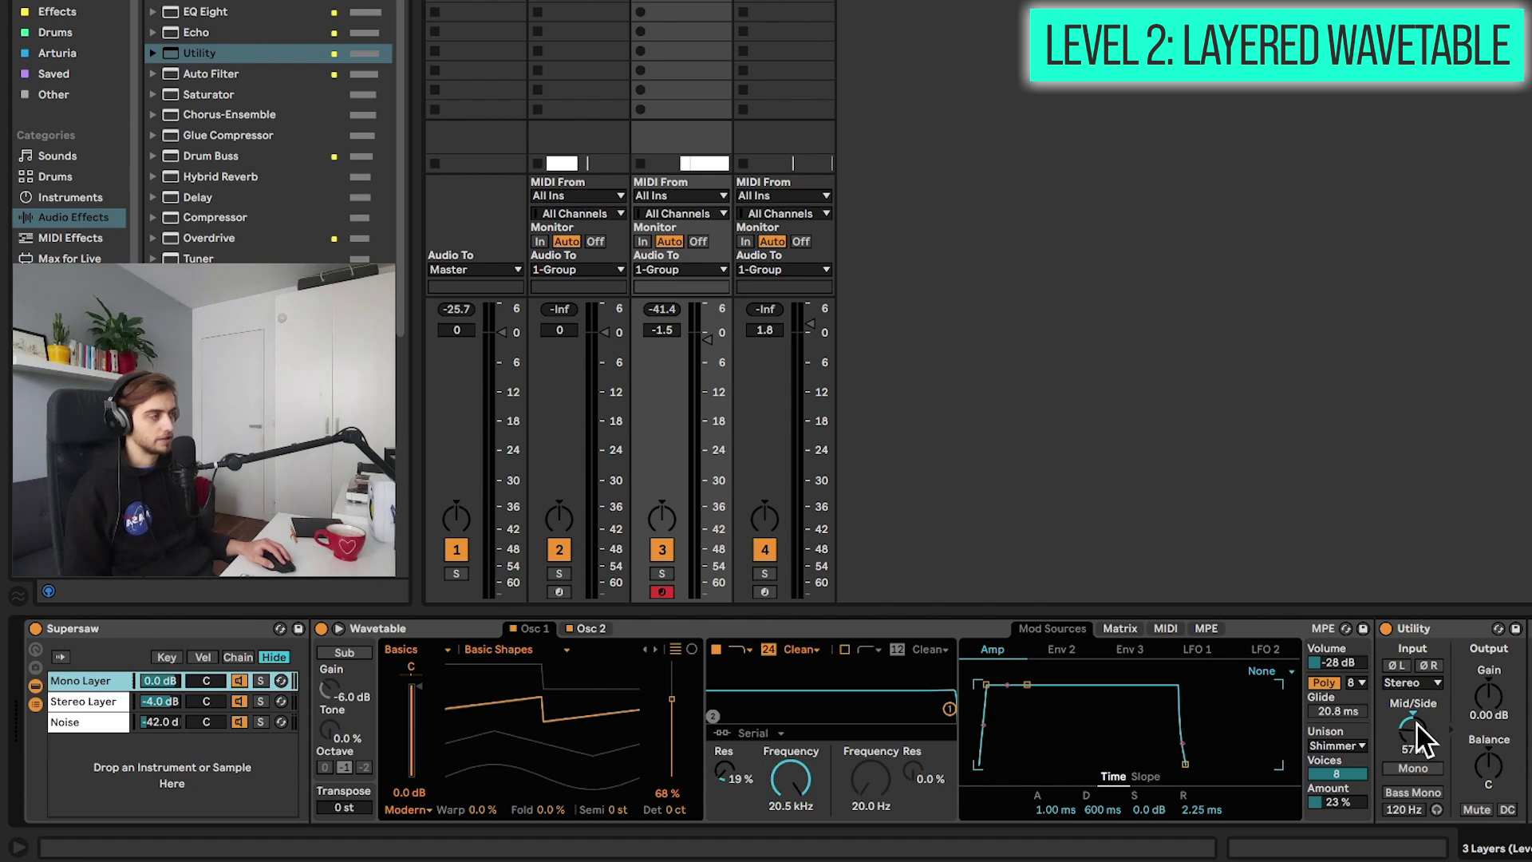
drag(1420, 742, 1420, 770)
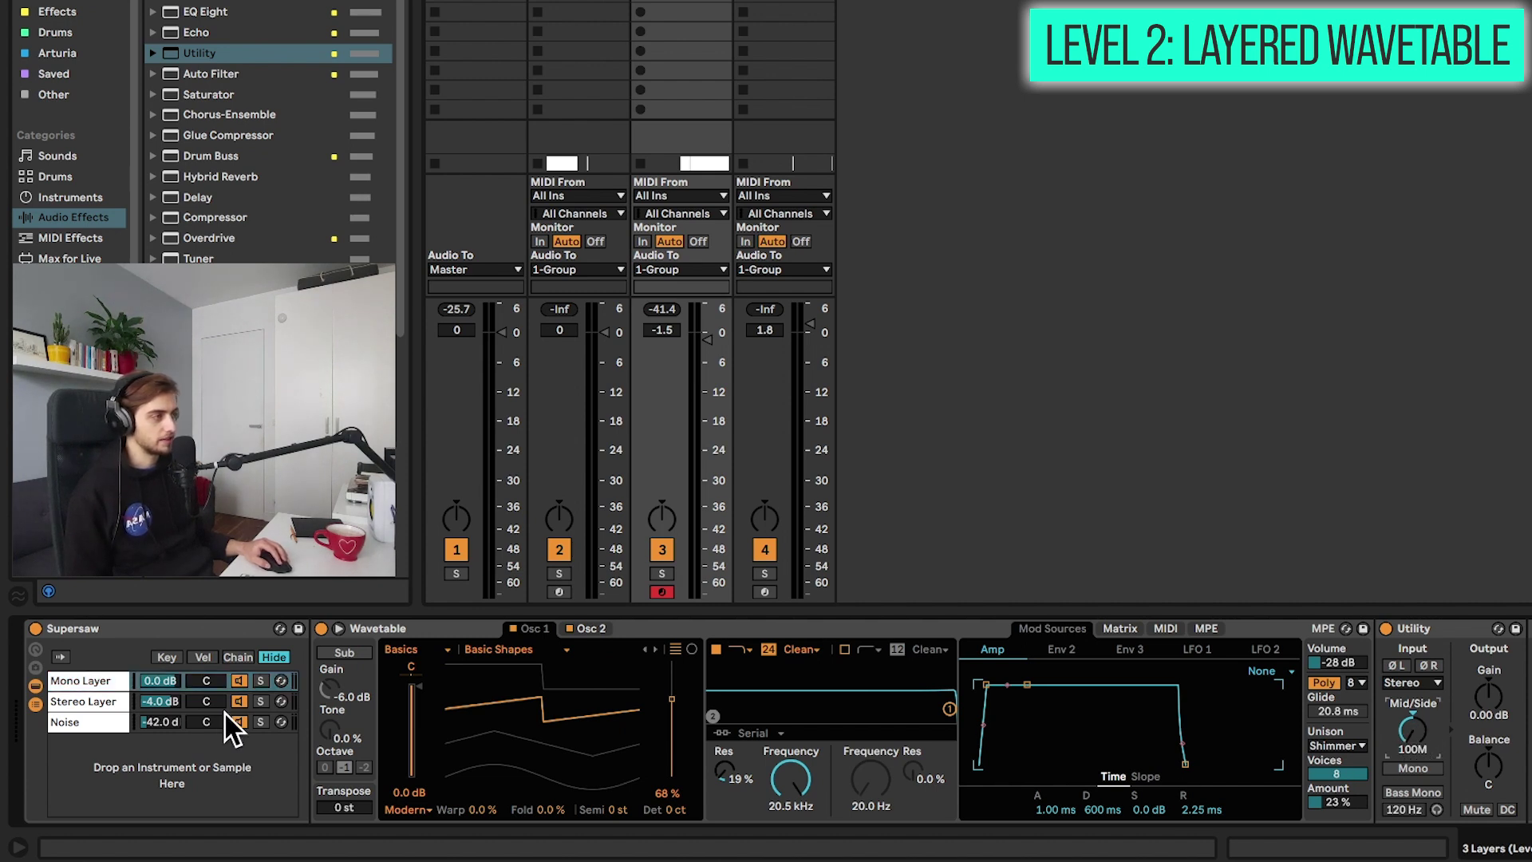
click(261, 681)
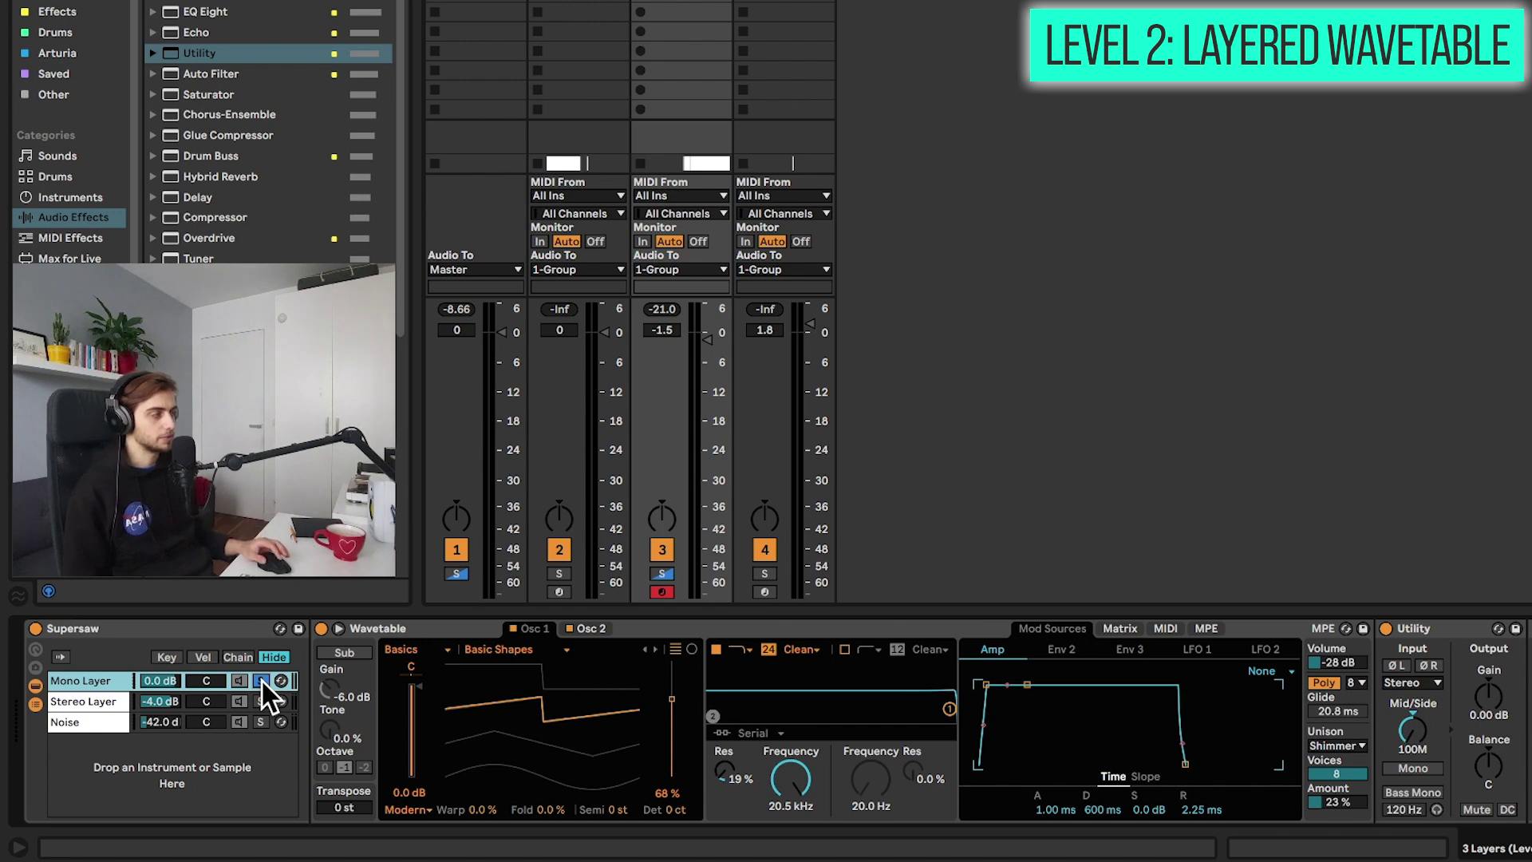
Step: Set the Utility Mid/Side width to exactly 60M and select track 3's first clip
click(1417, 728)
text(60)
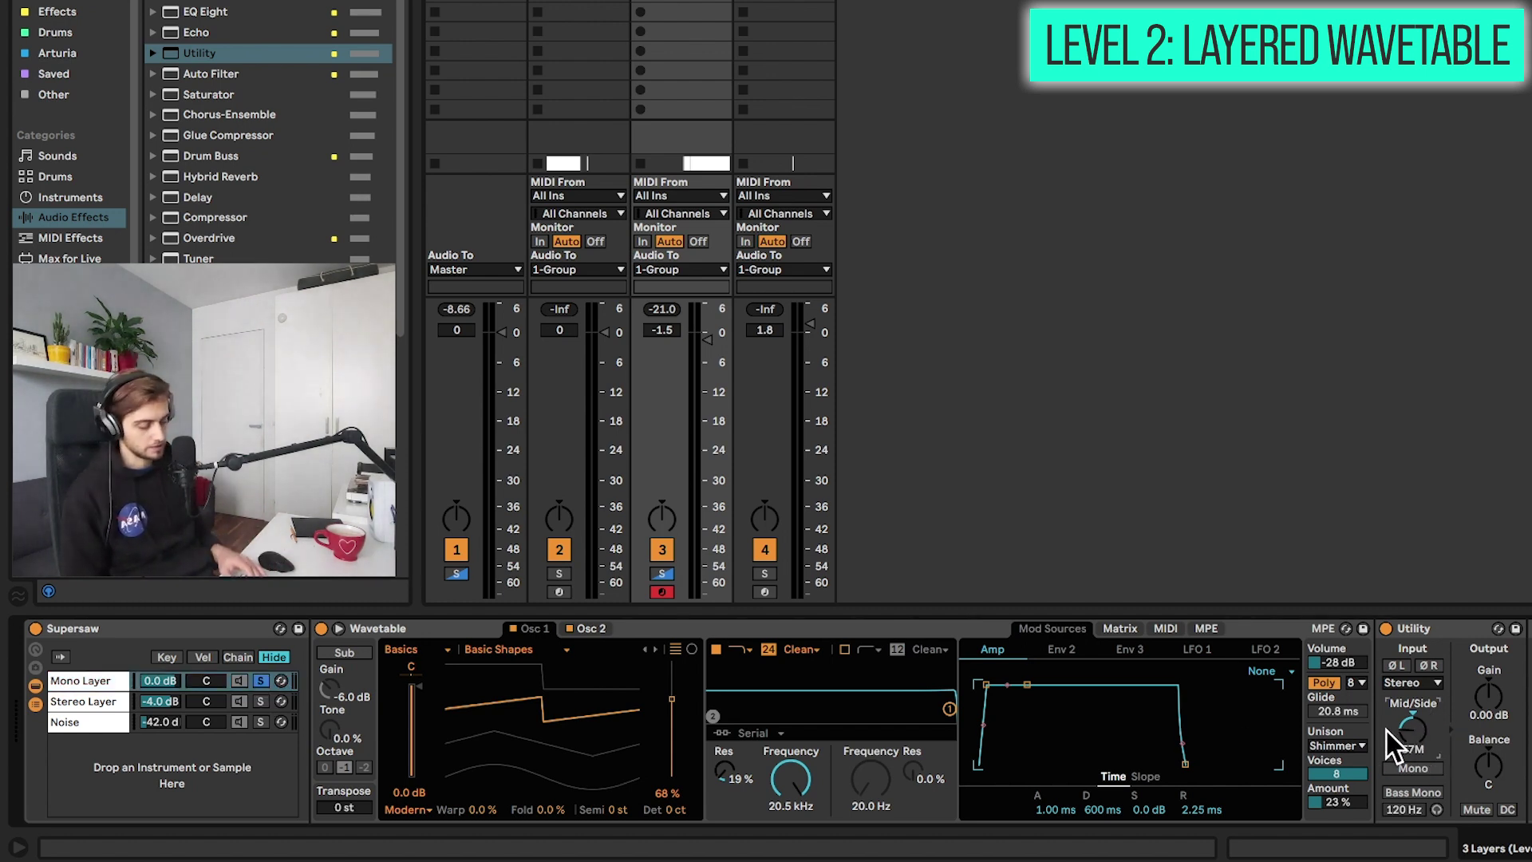
key(Return)
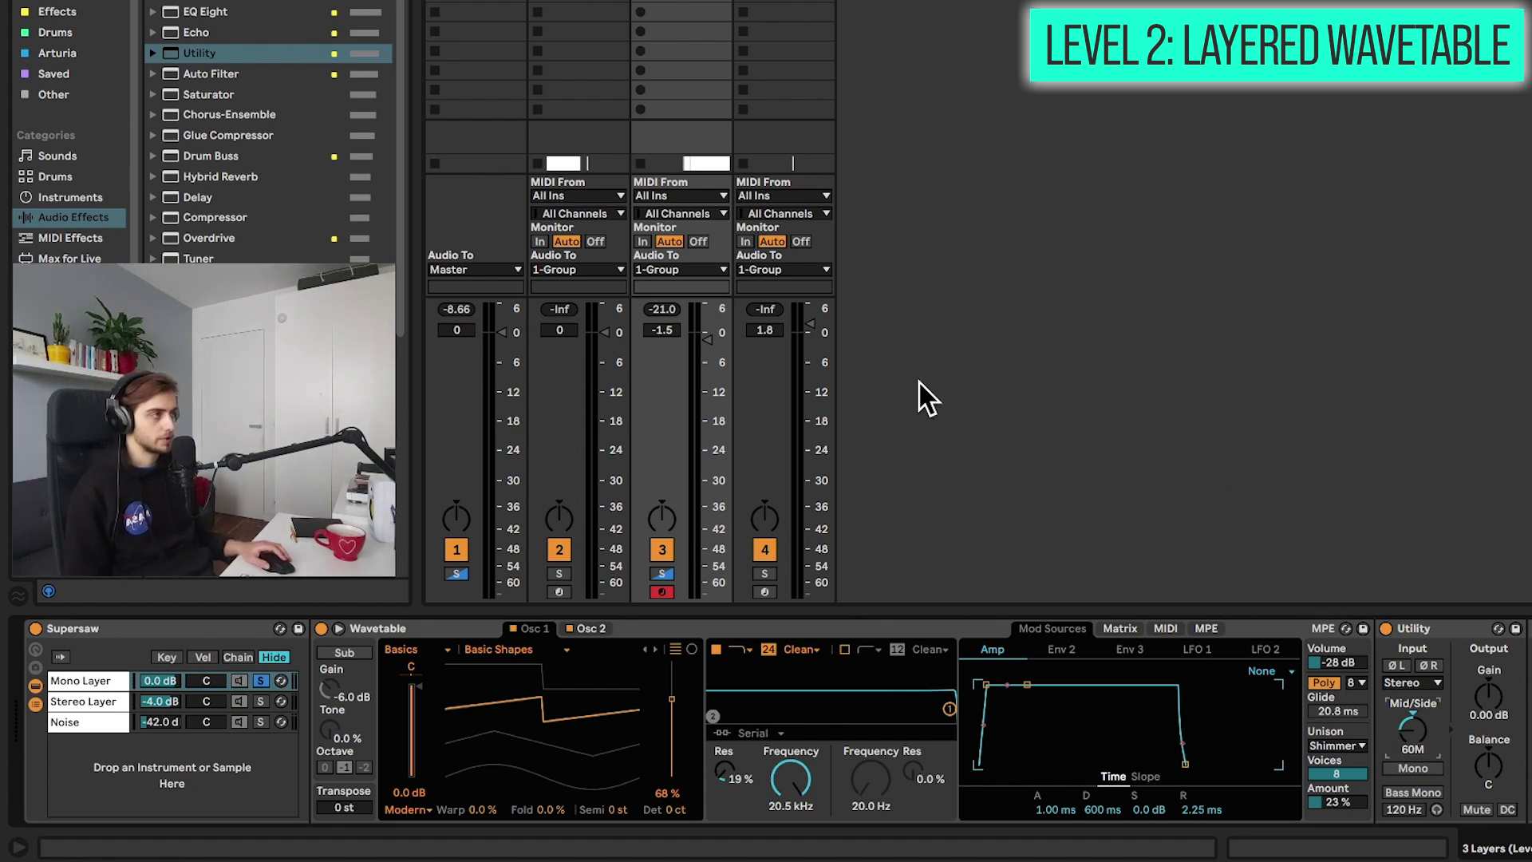
click(706, 19)
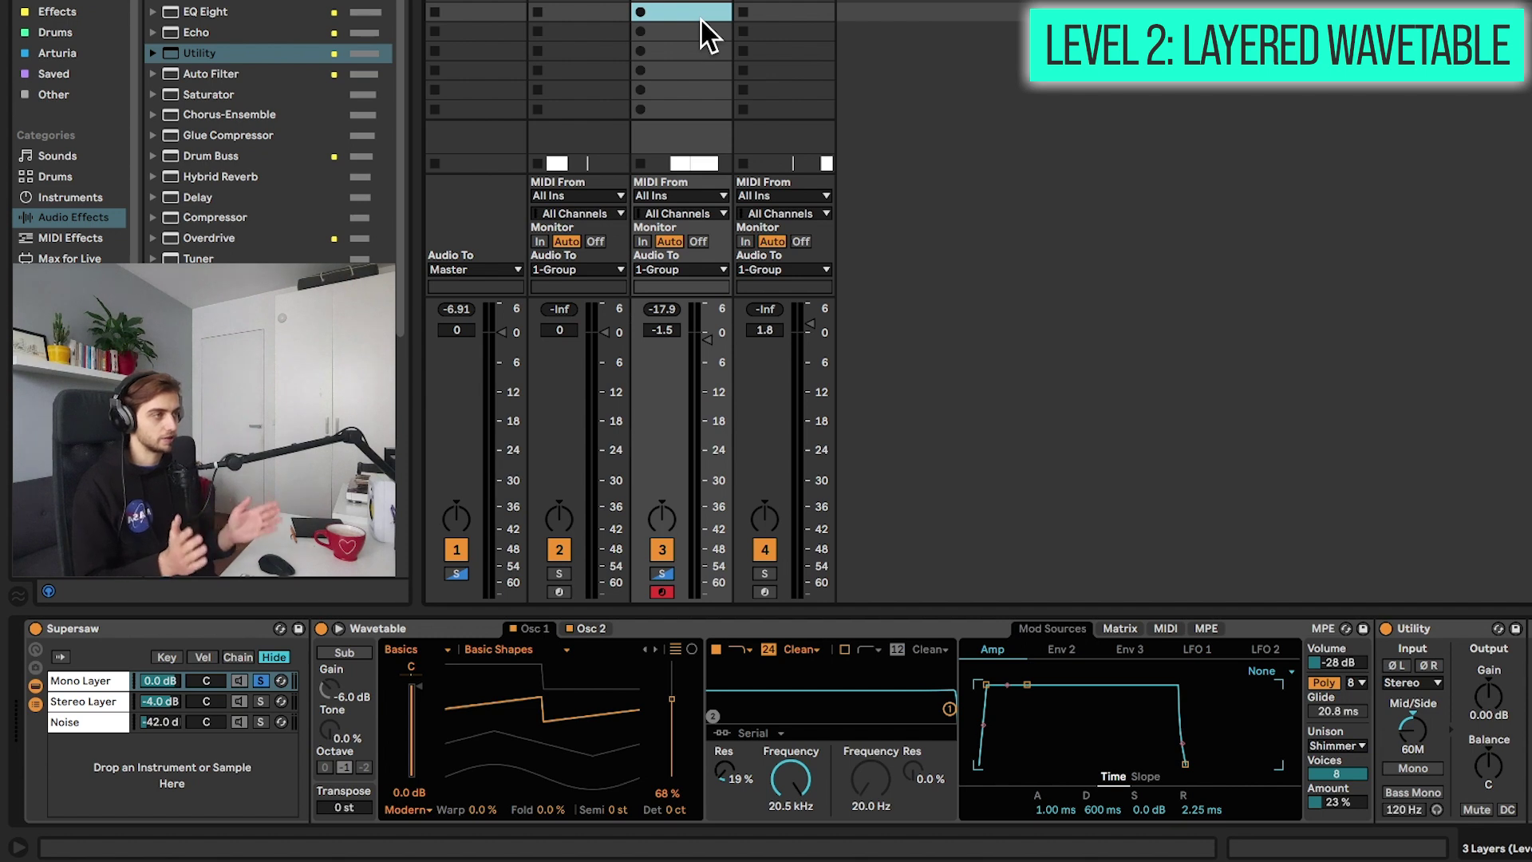
Step: Solo the Stereo Layer and compare its 40% unison with the Mono Layer's 23% unison
click(97, 701)
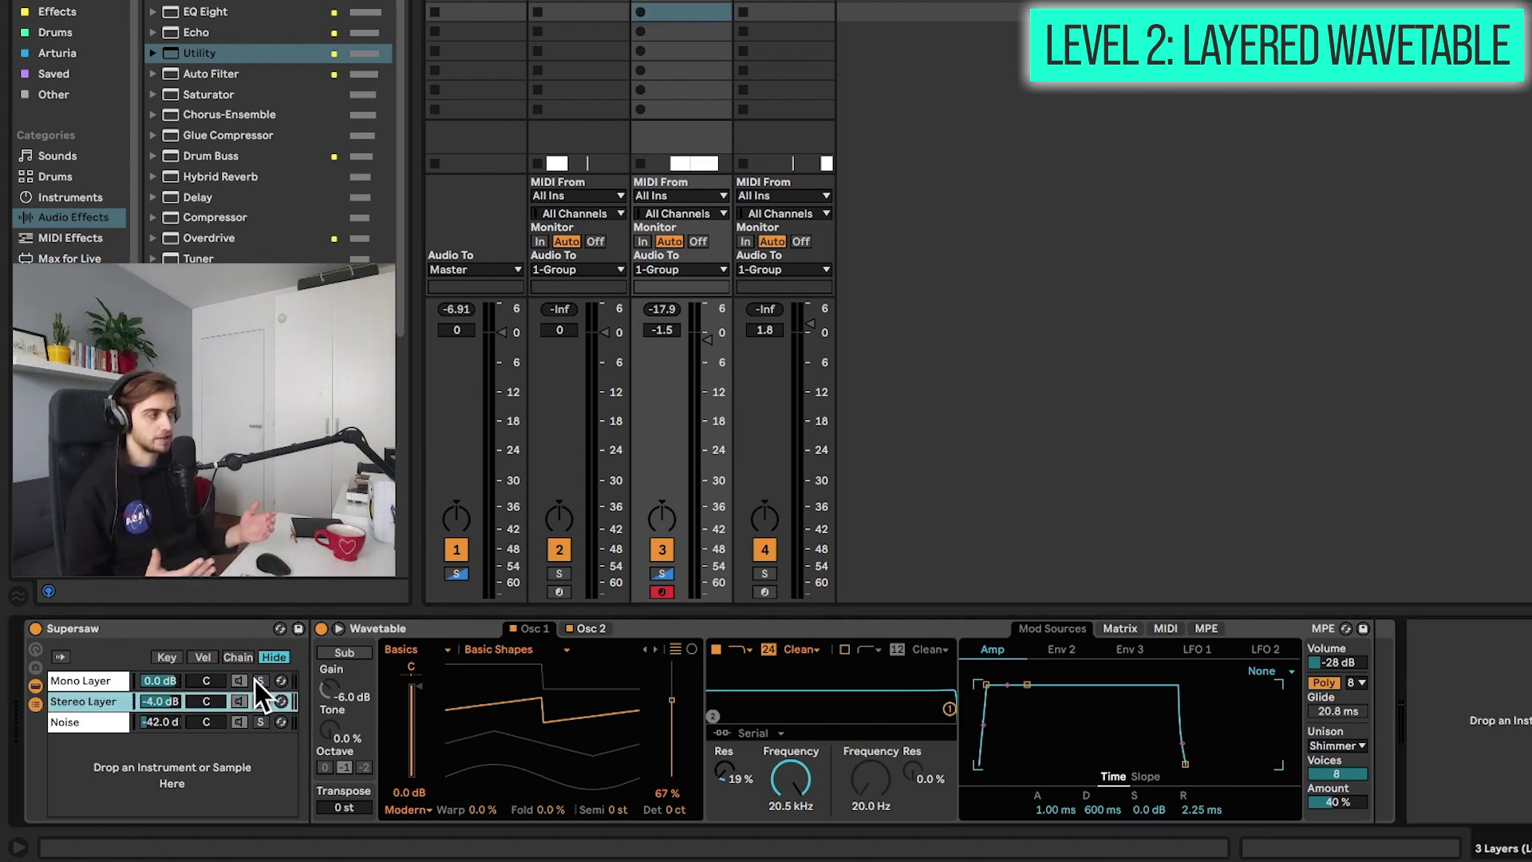
click(260, 700)
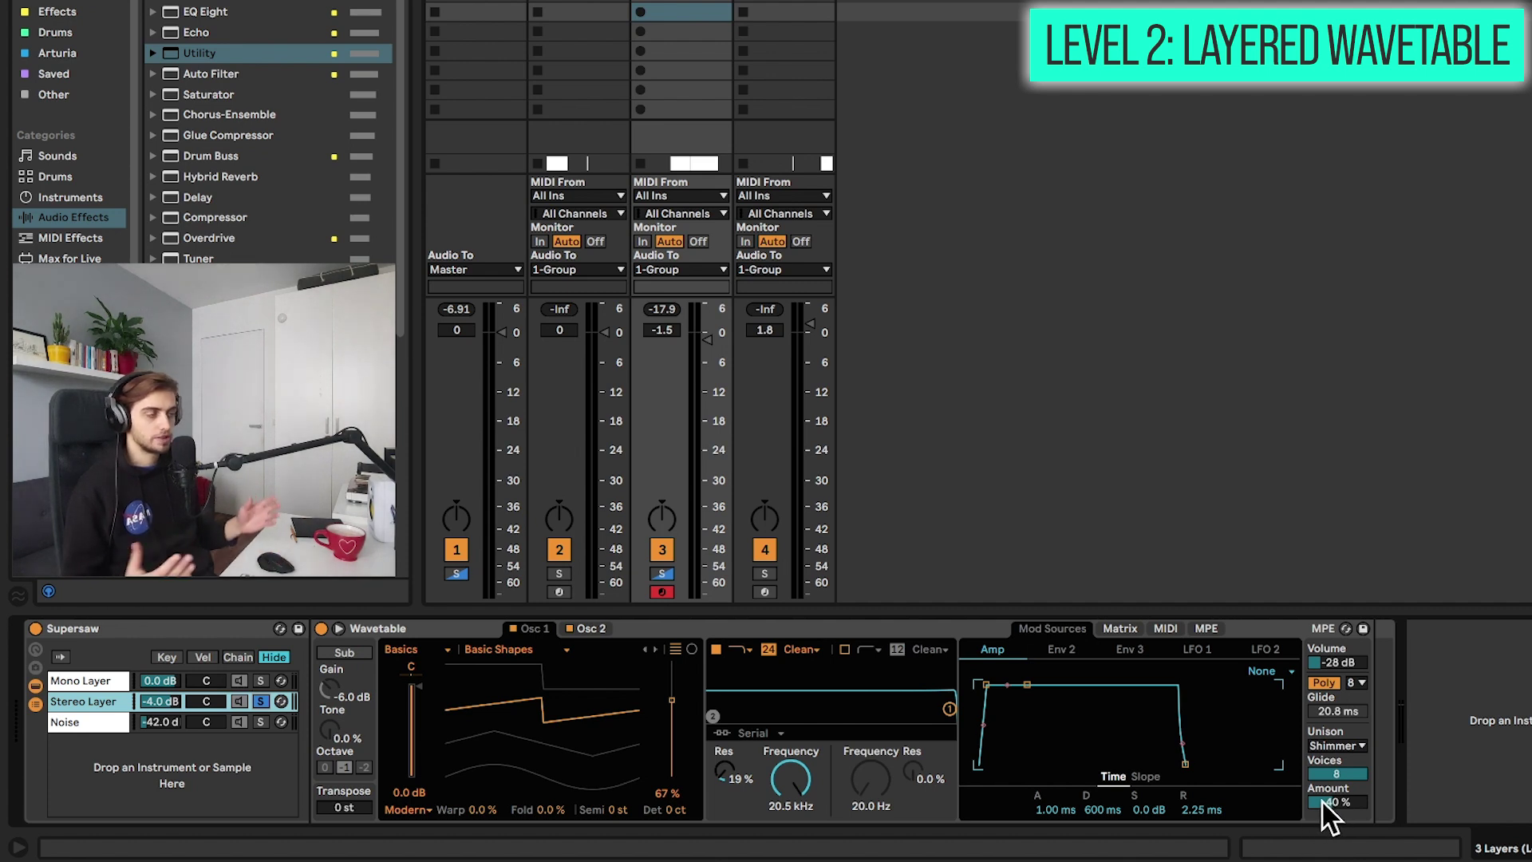
click(77, 678)
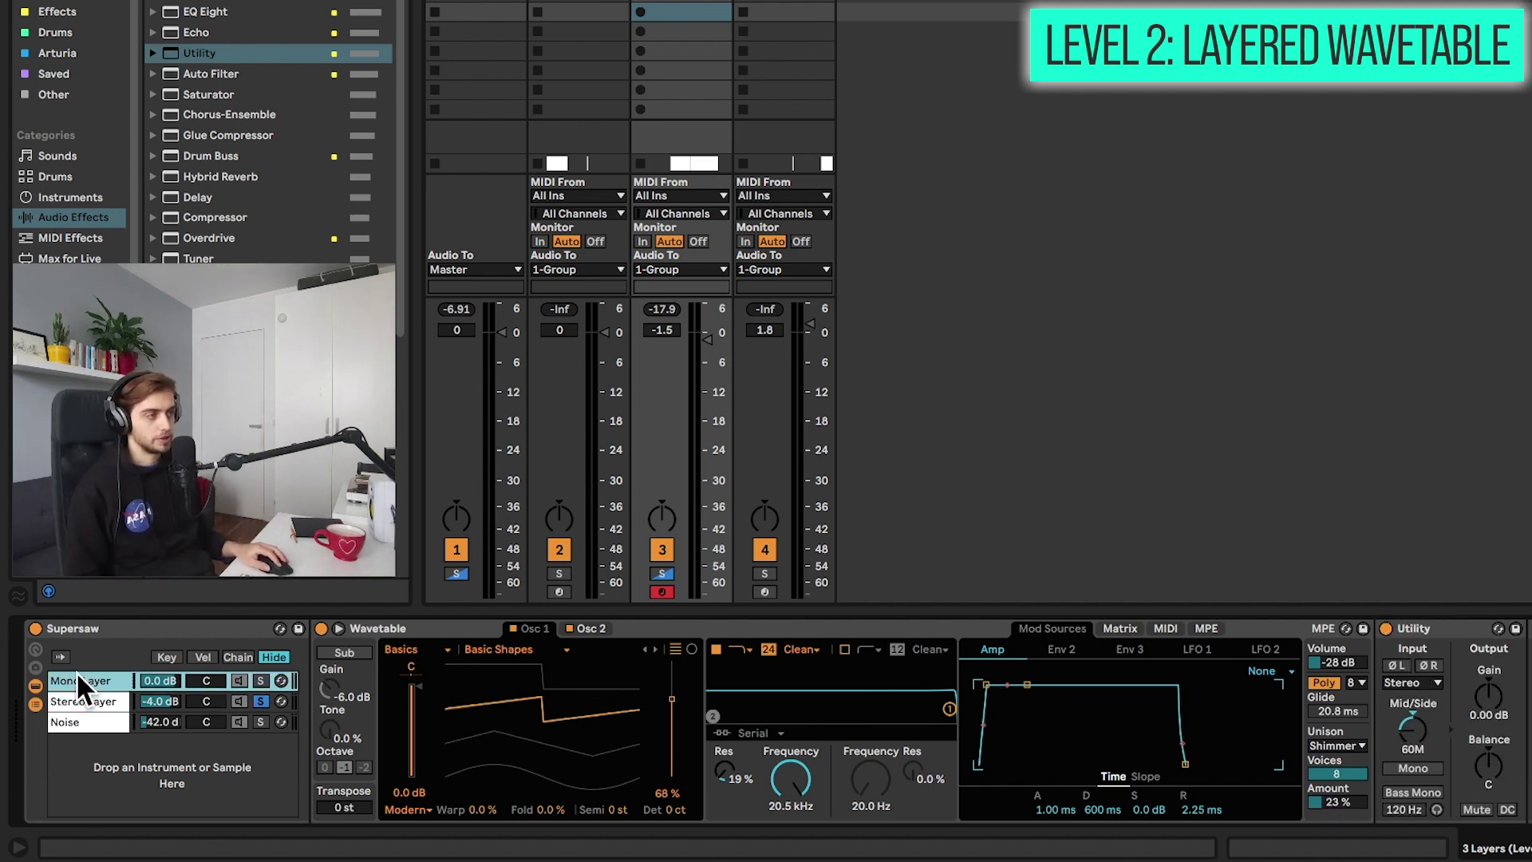
click(84, 700)
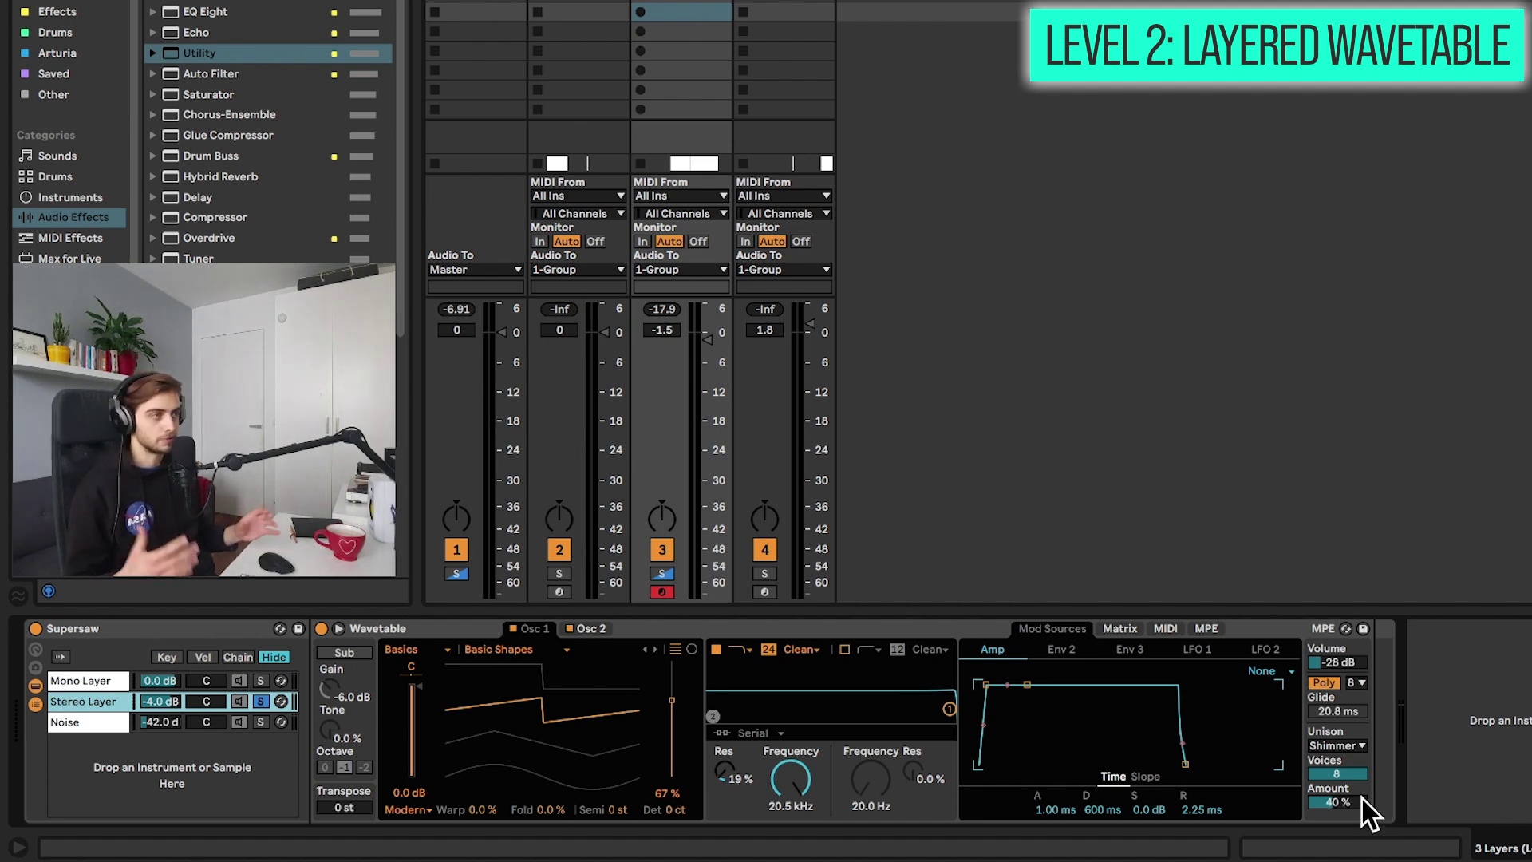
click(97, 683)
click(96, 701)
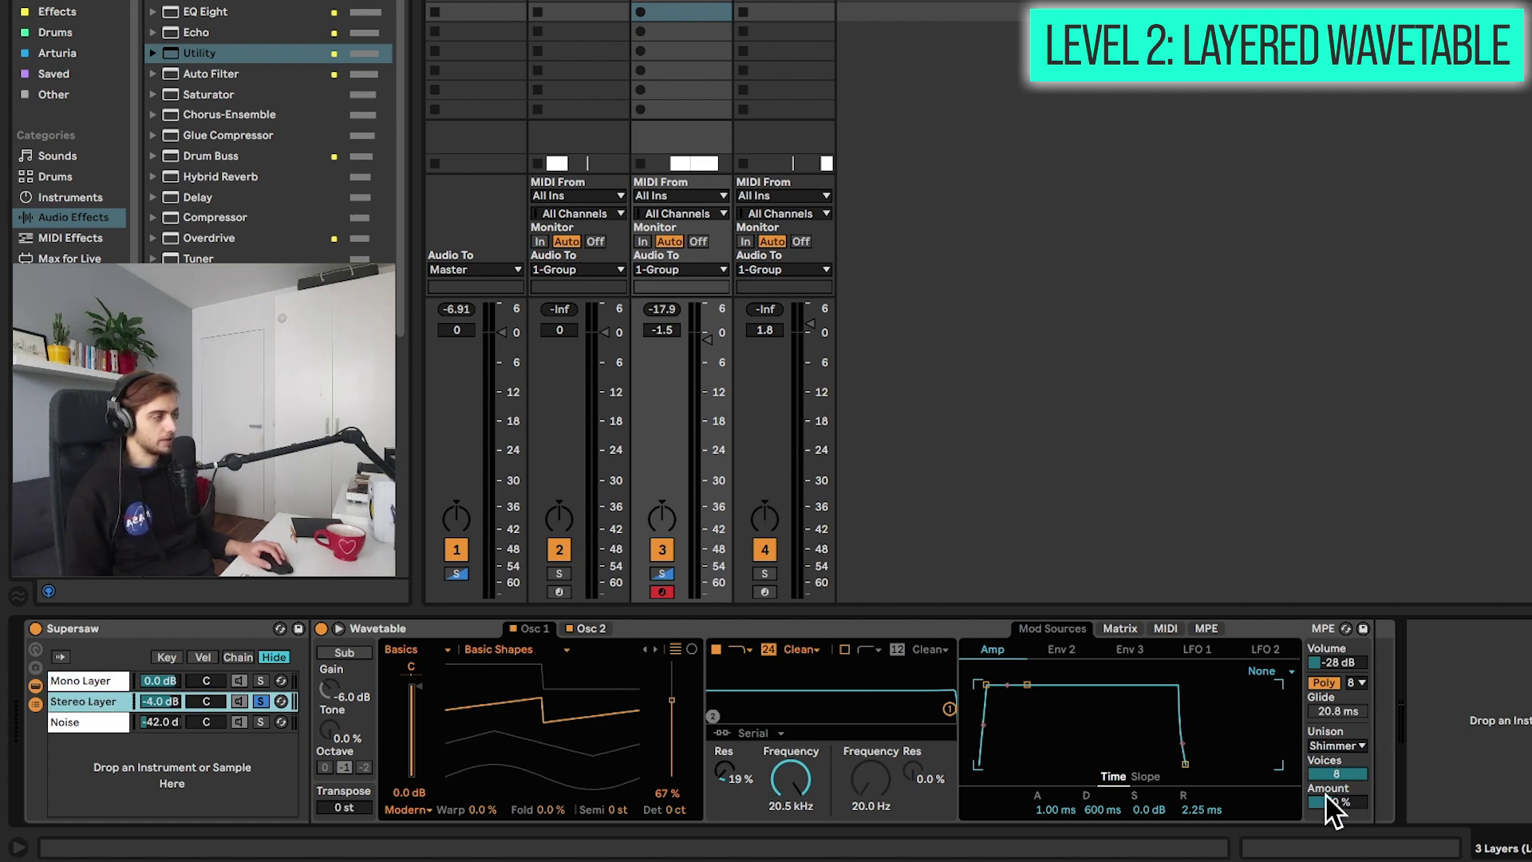
click(91, 683)
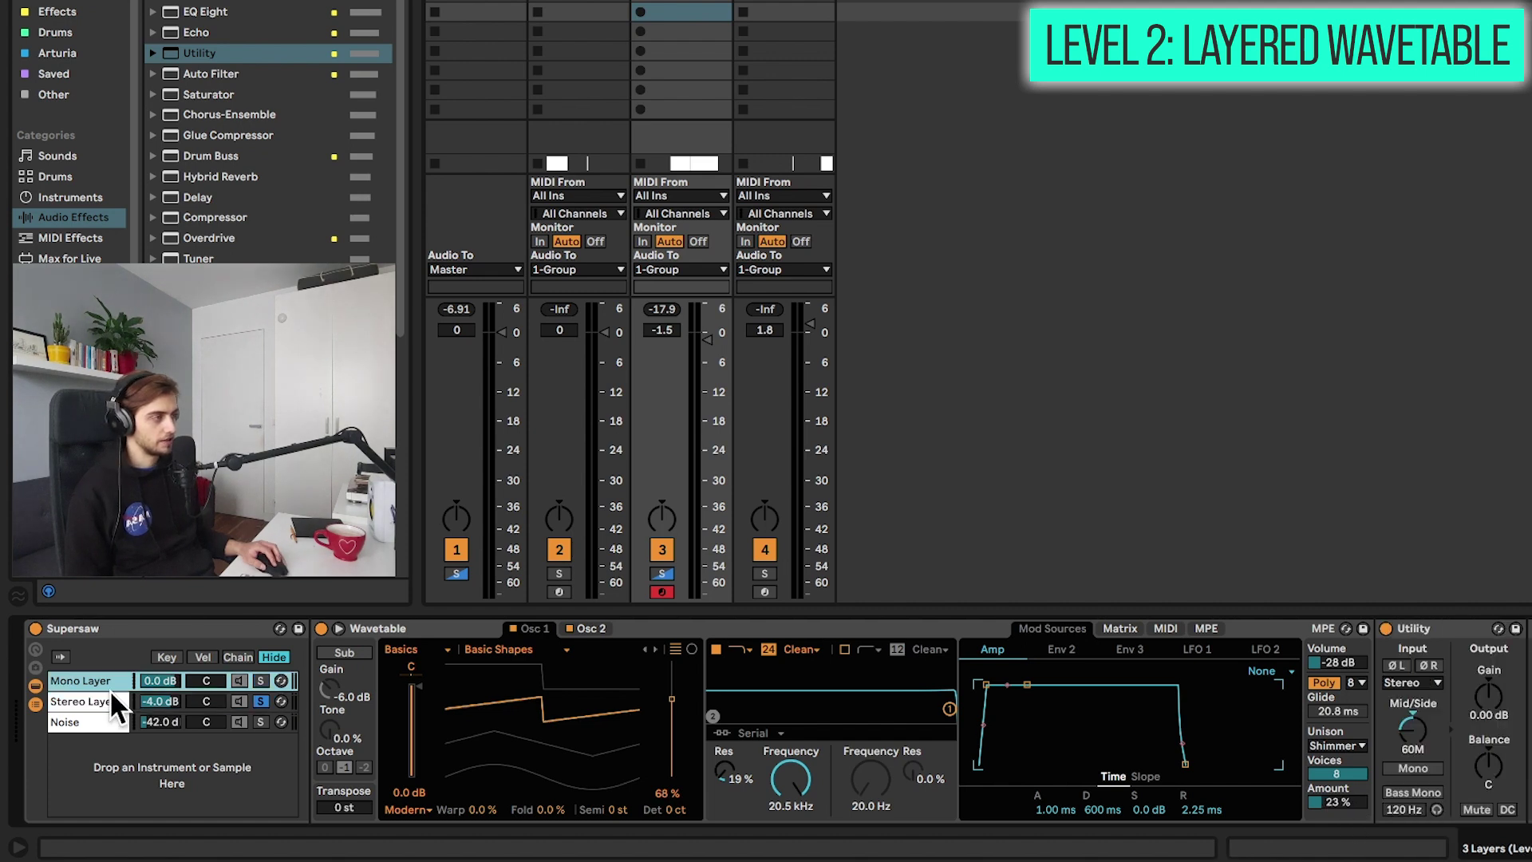
click(100, 702)
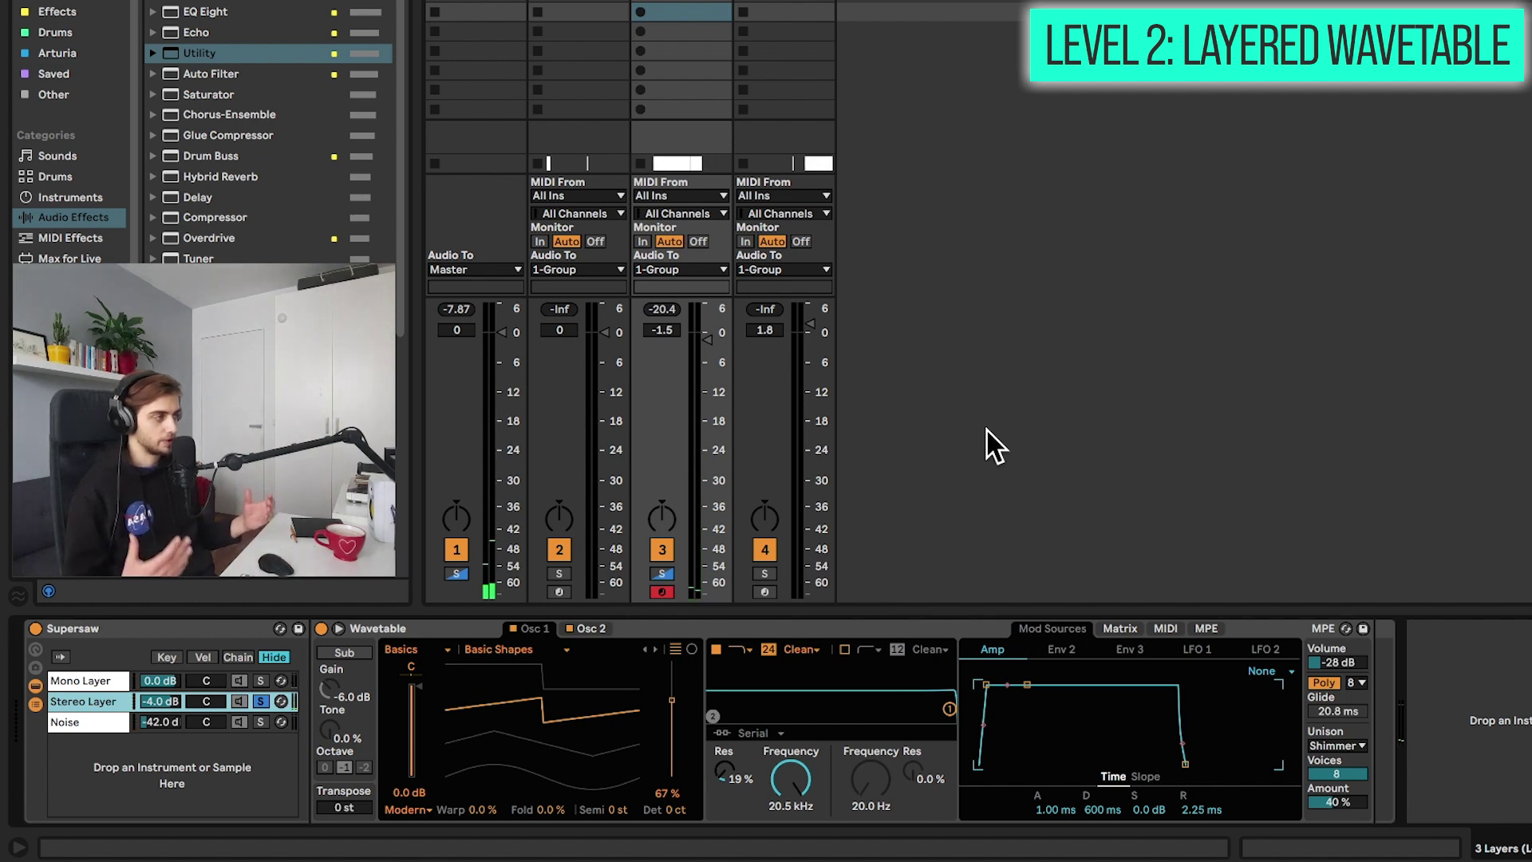
Step: Delete the Utility device from the Stereo Layer chain
click(88, 678)
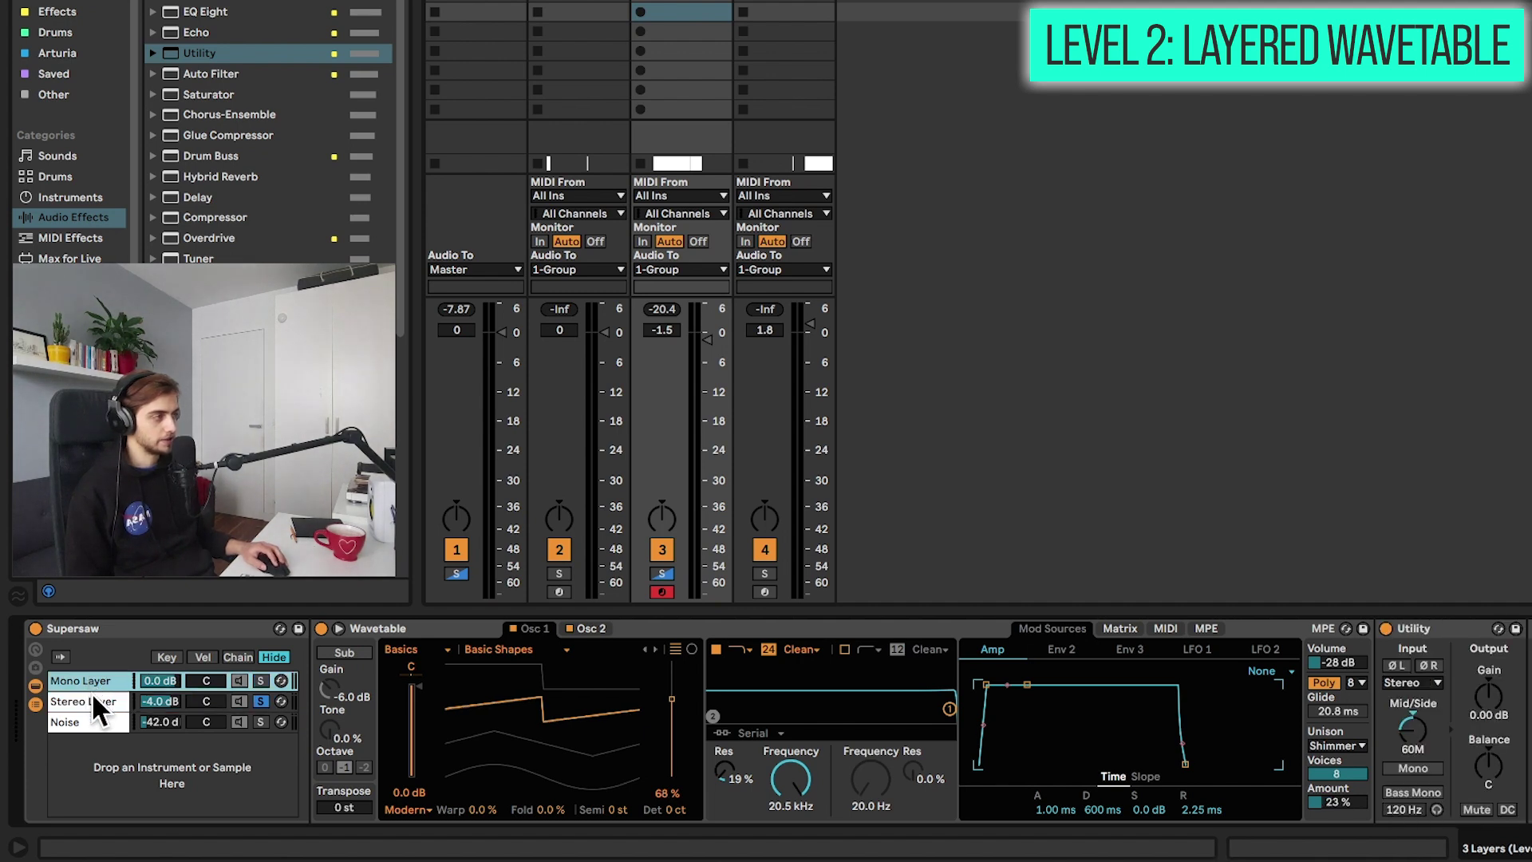
click(92, 699)
click(104, 680)
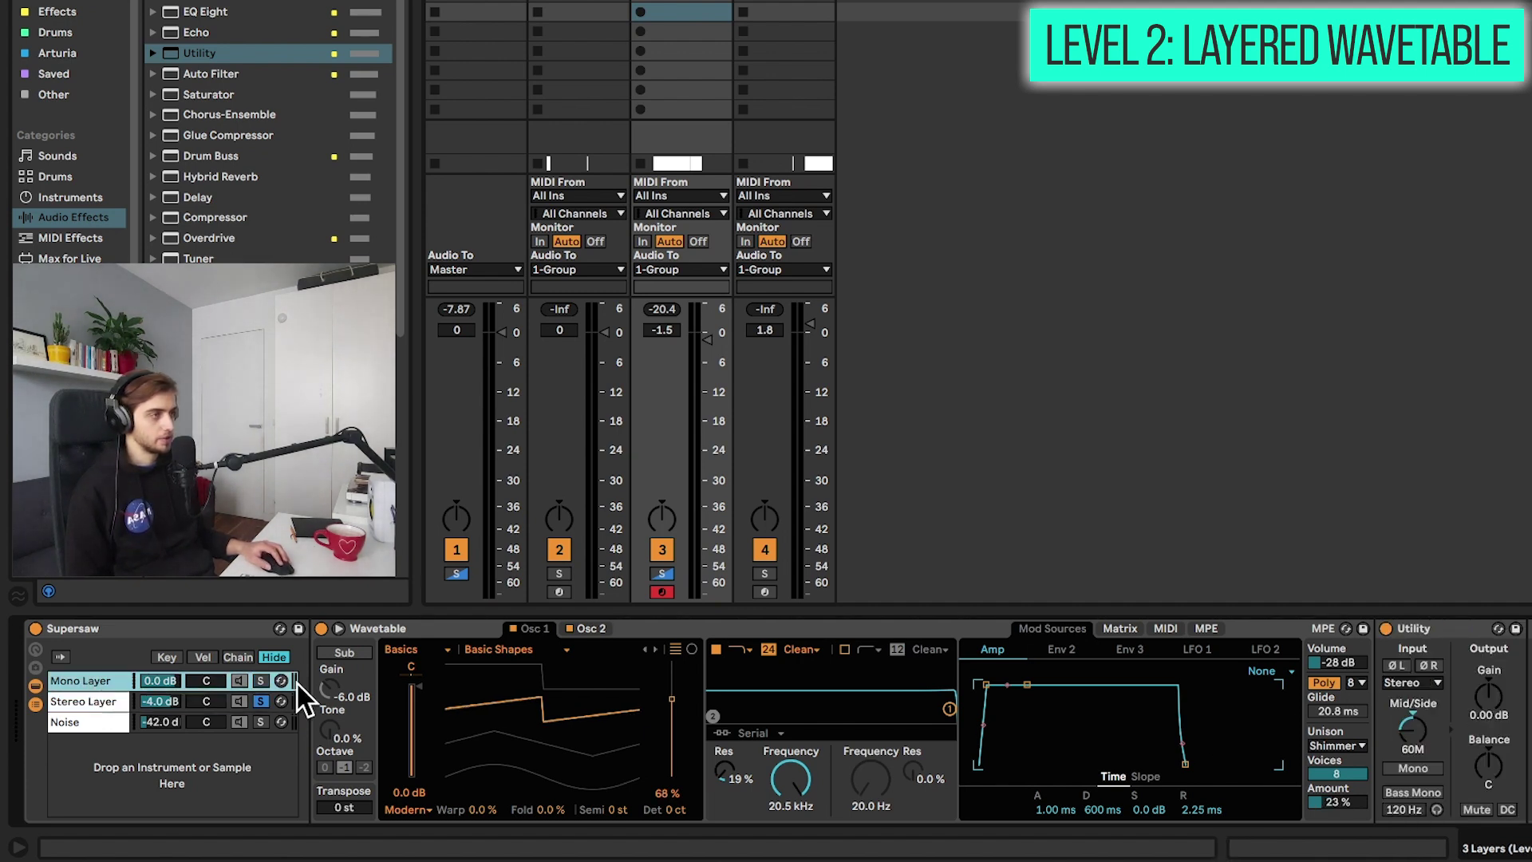
click(1416, 628)
click(76, 702)
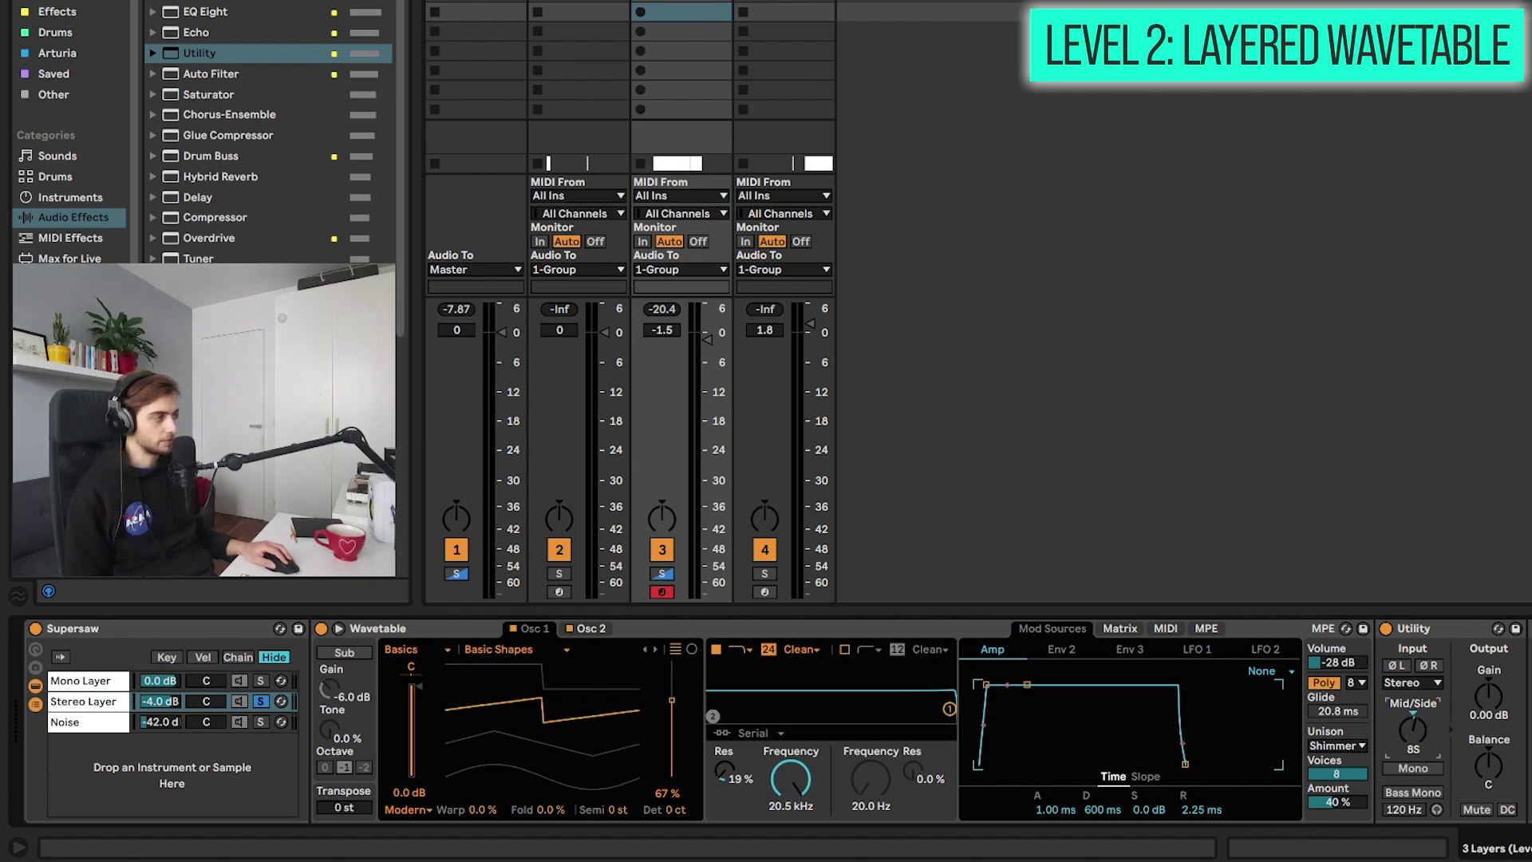
click(1410, 628)
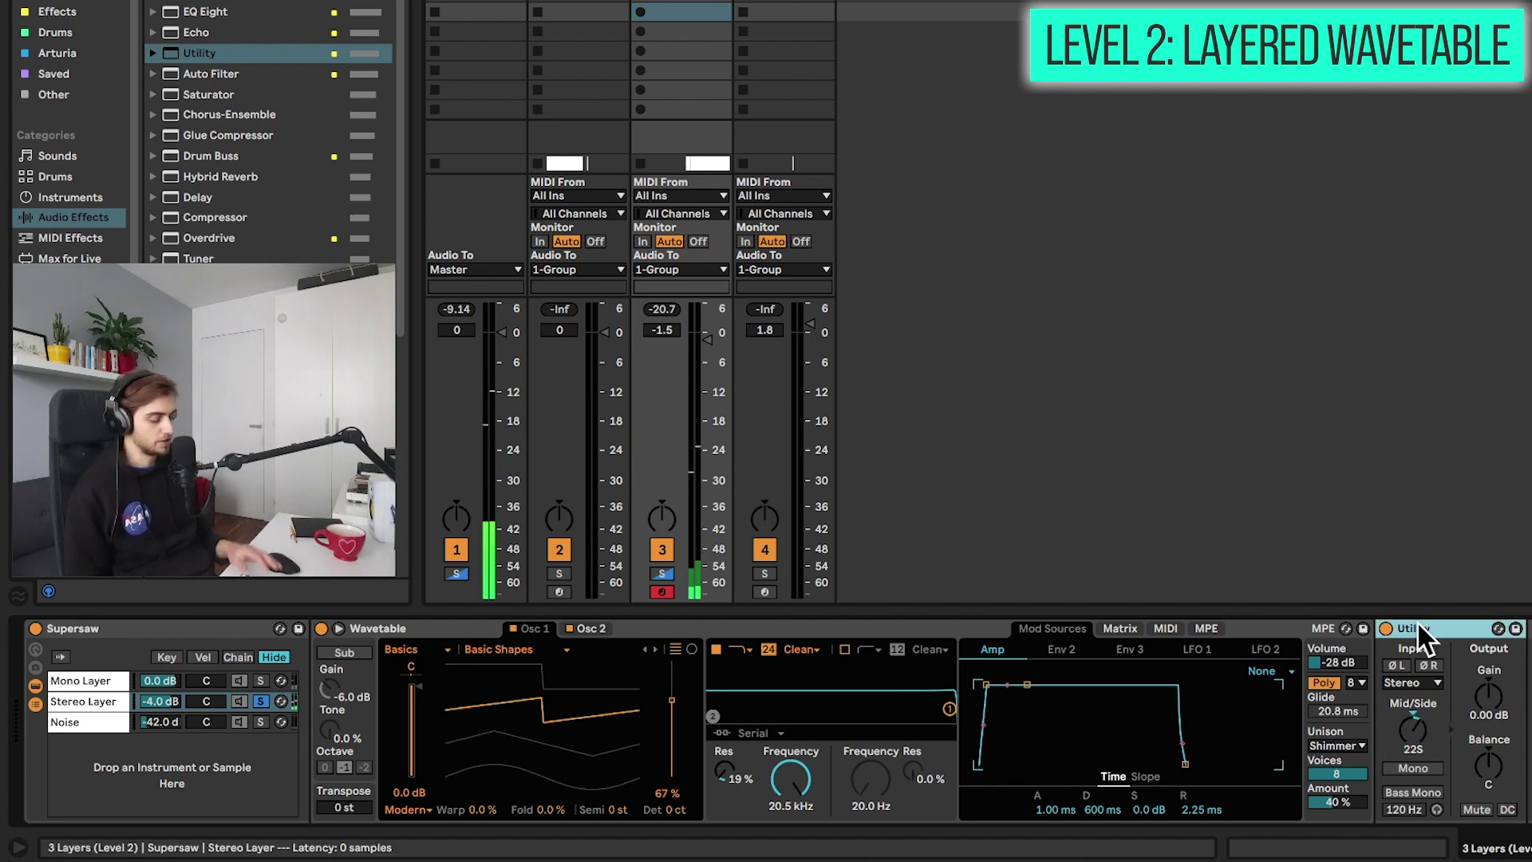
key(Delete)
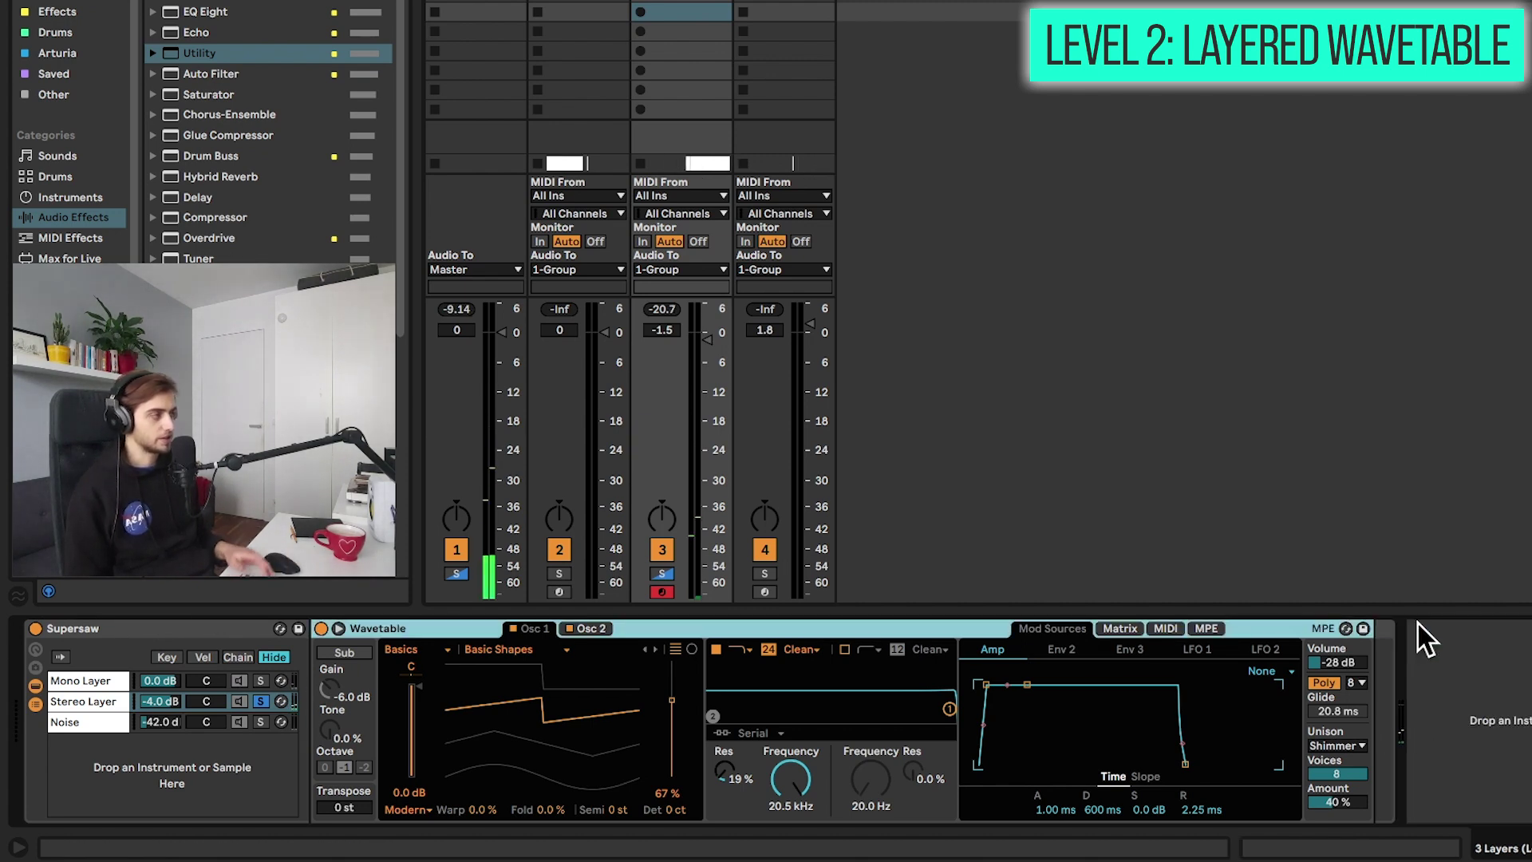
Step: Audition the Mono and Stereo layers solo in turn, then show the Noise layer's sampler
click(262, 681)
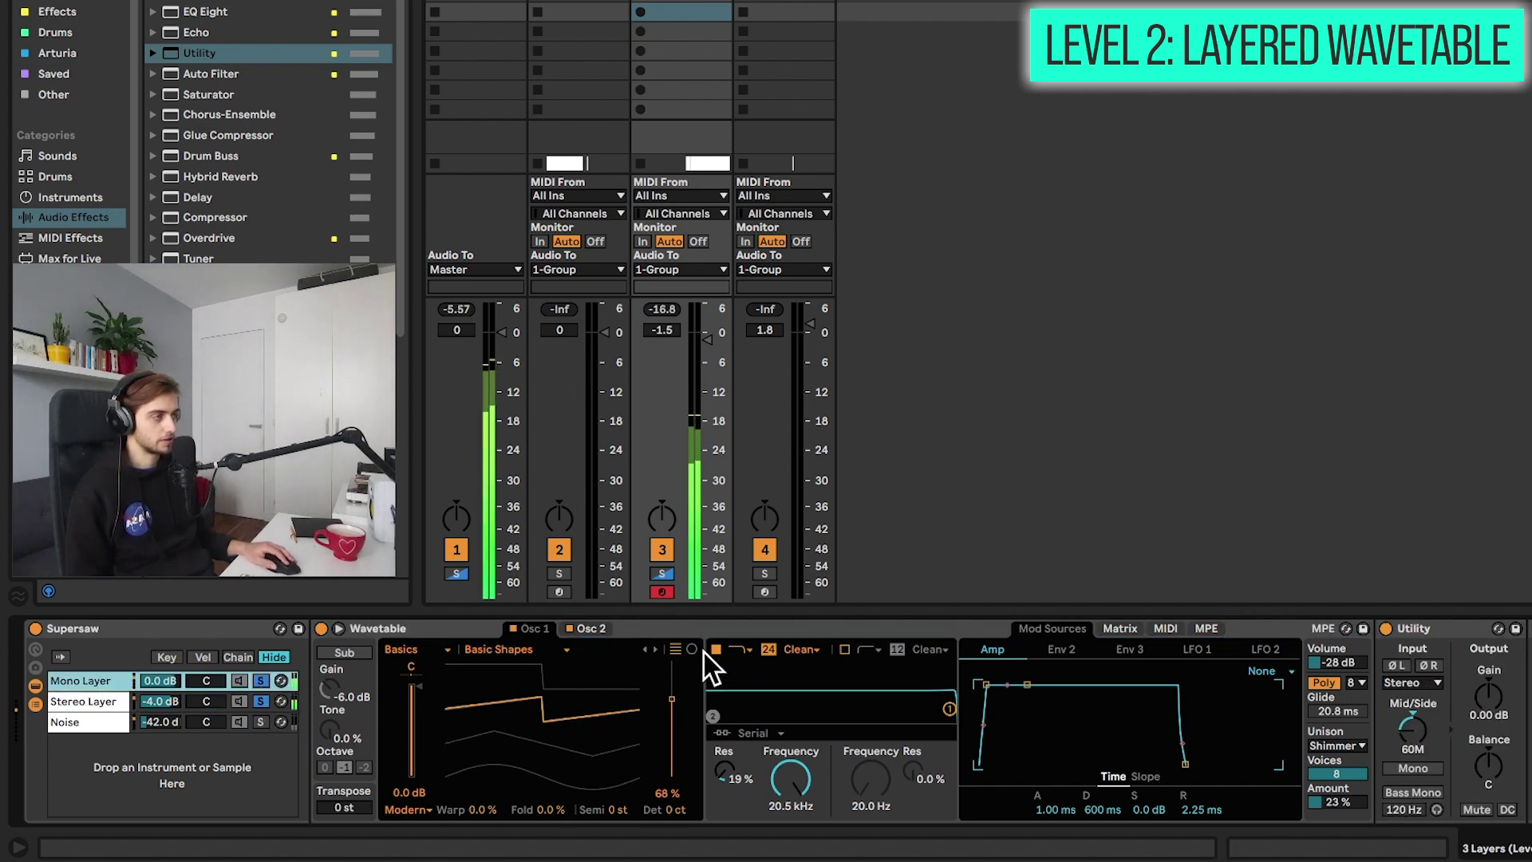
click(260, 701)
click(262, 681)
click(264, 681)
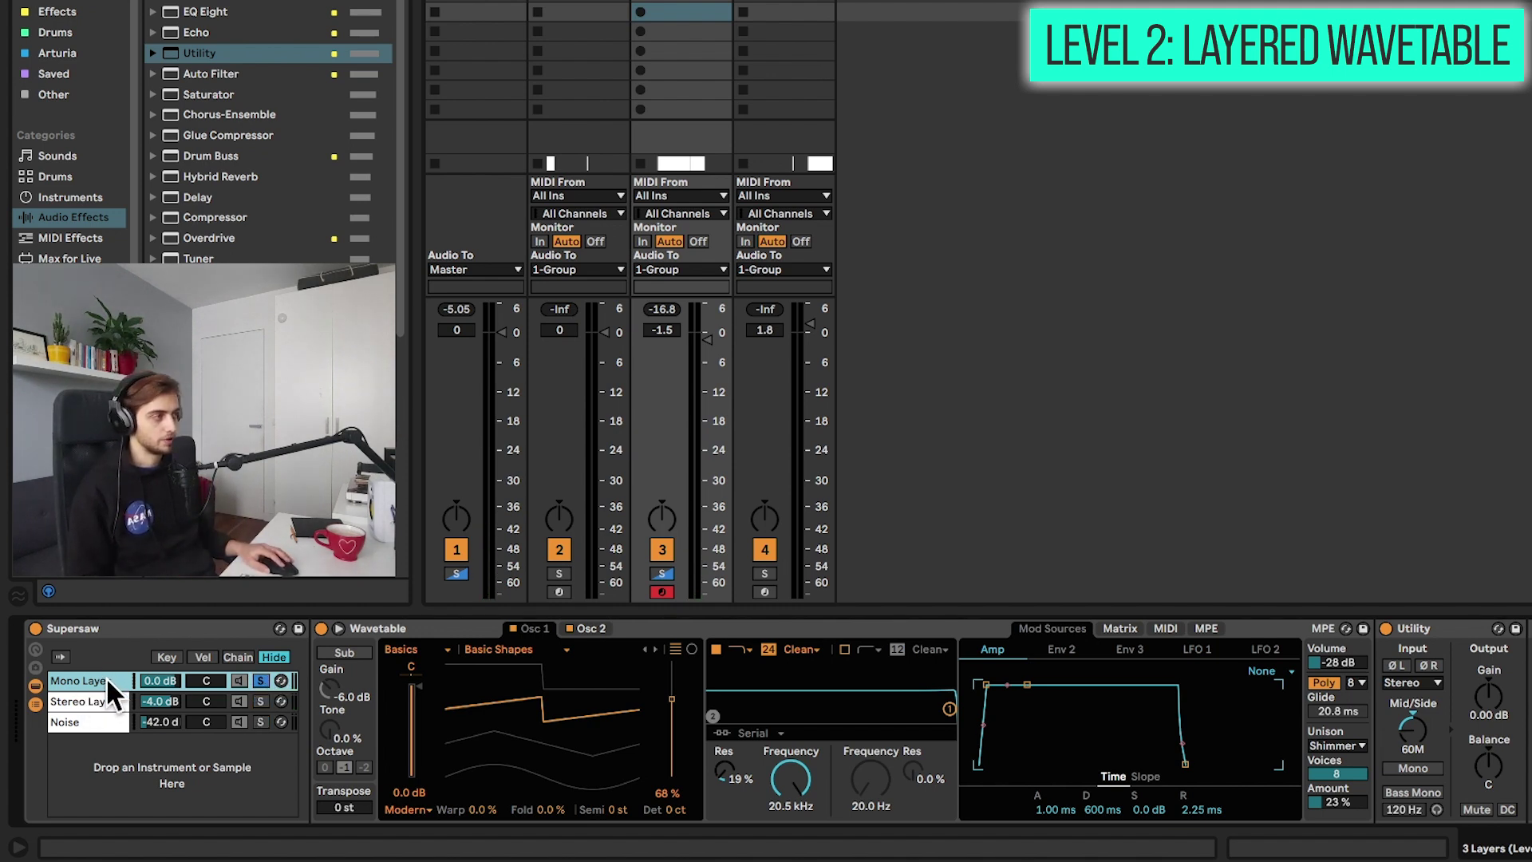
click(88, 701)
click(261, 702)
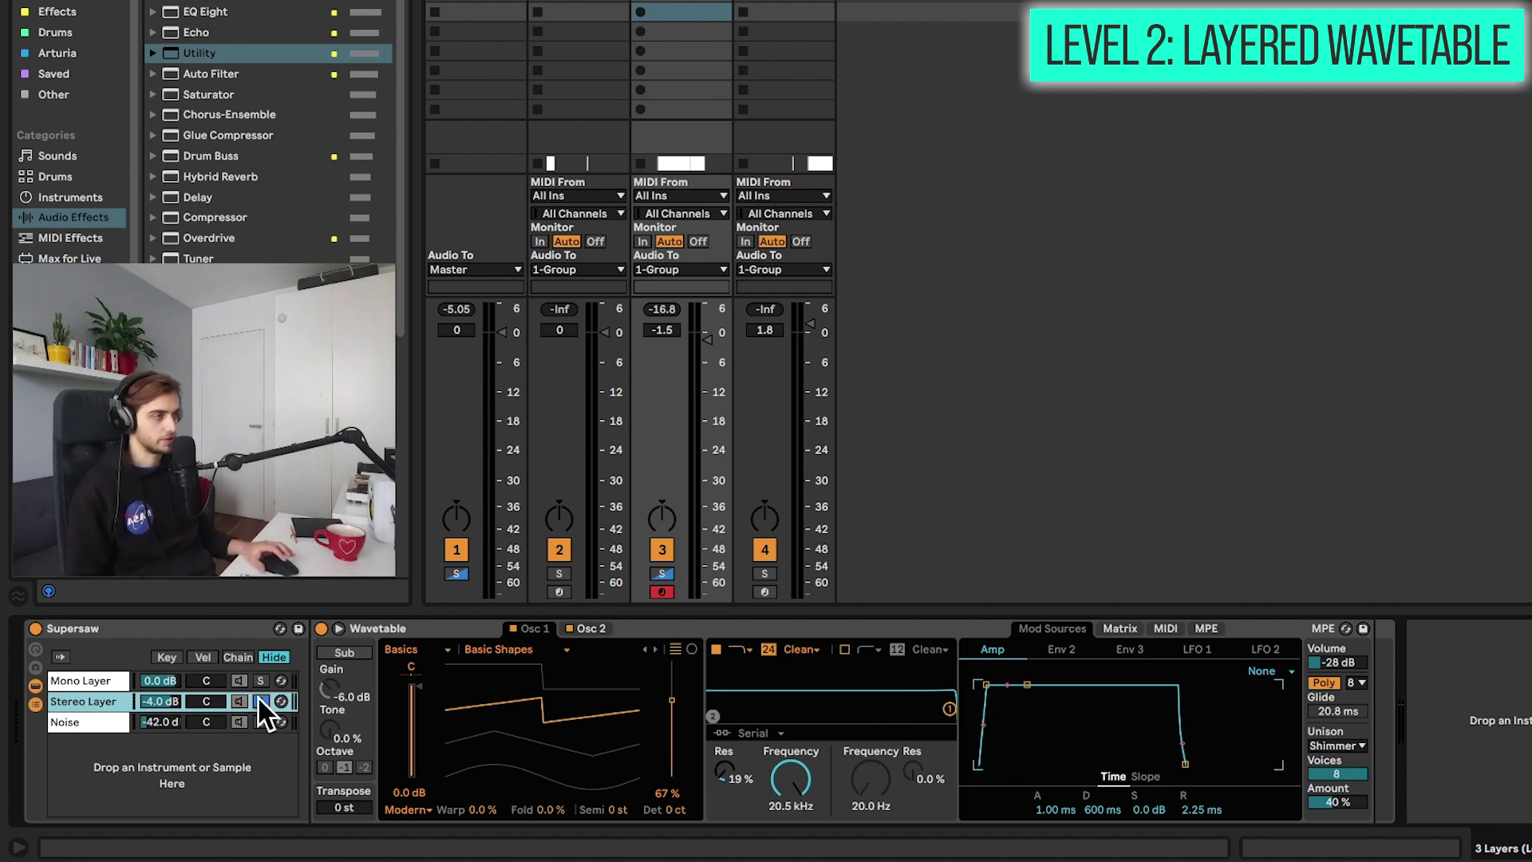
click(80, 722)
Step: Solo the Noise layer briefly, then take it back out of solo
click(261, 722)
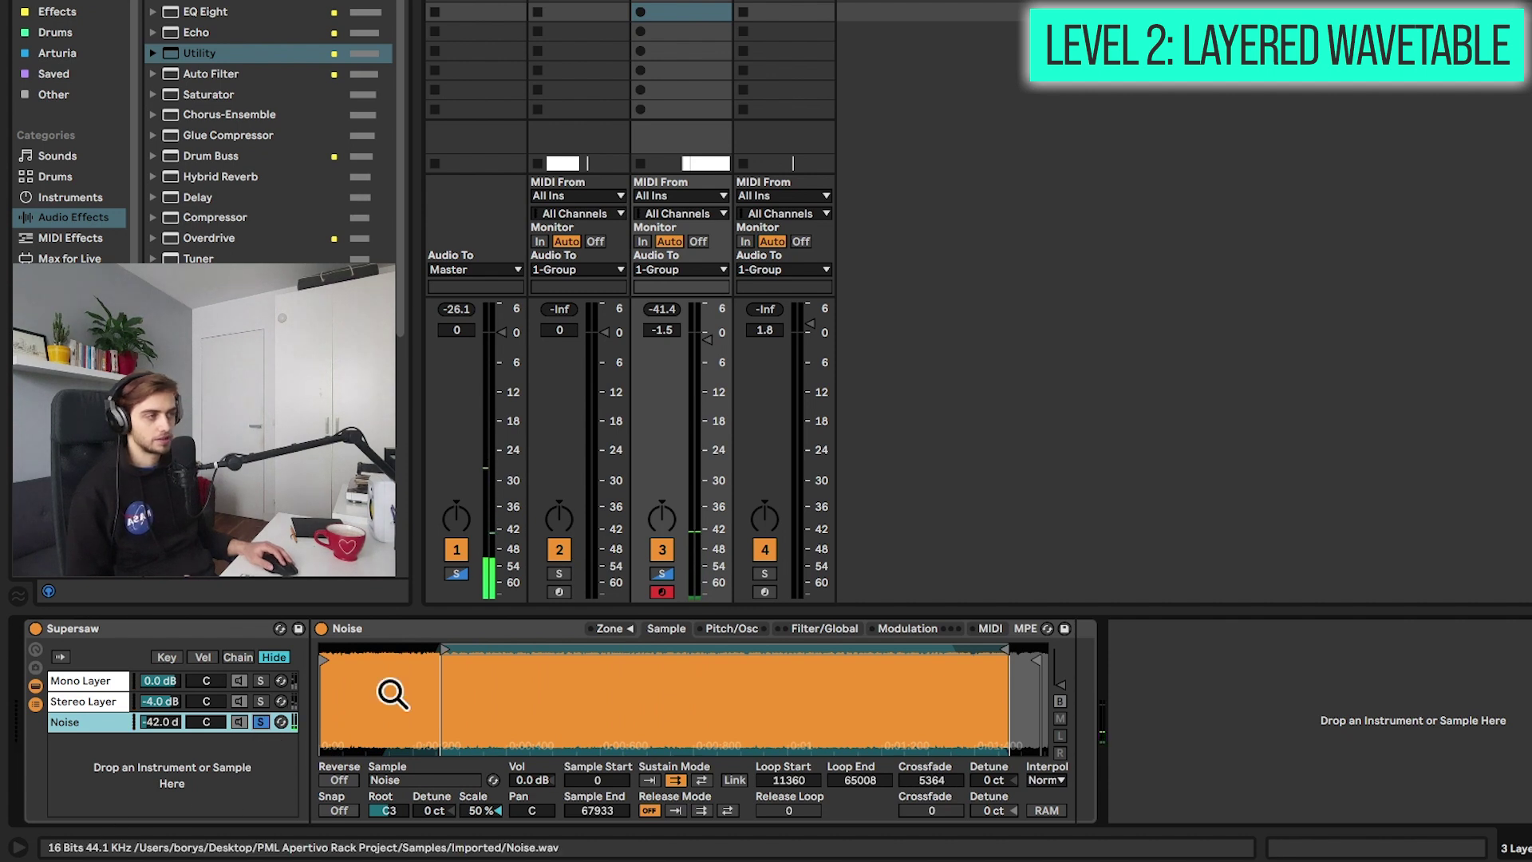
click(132, 722)
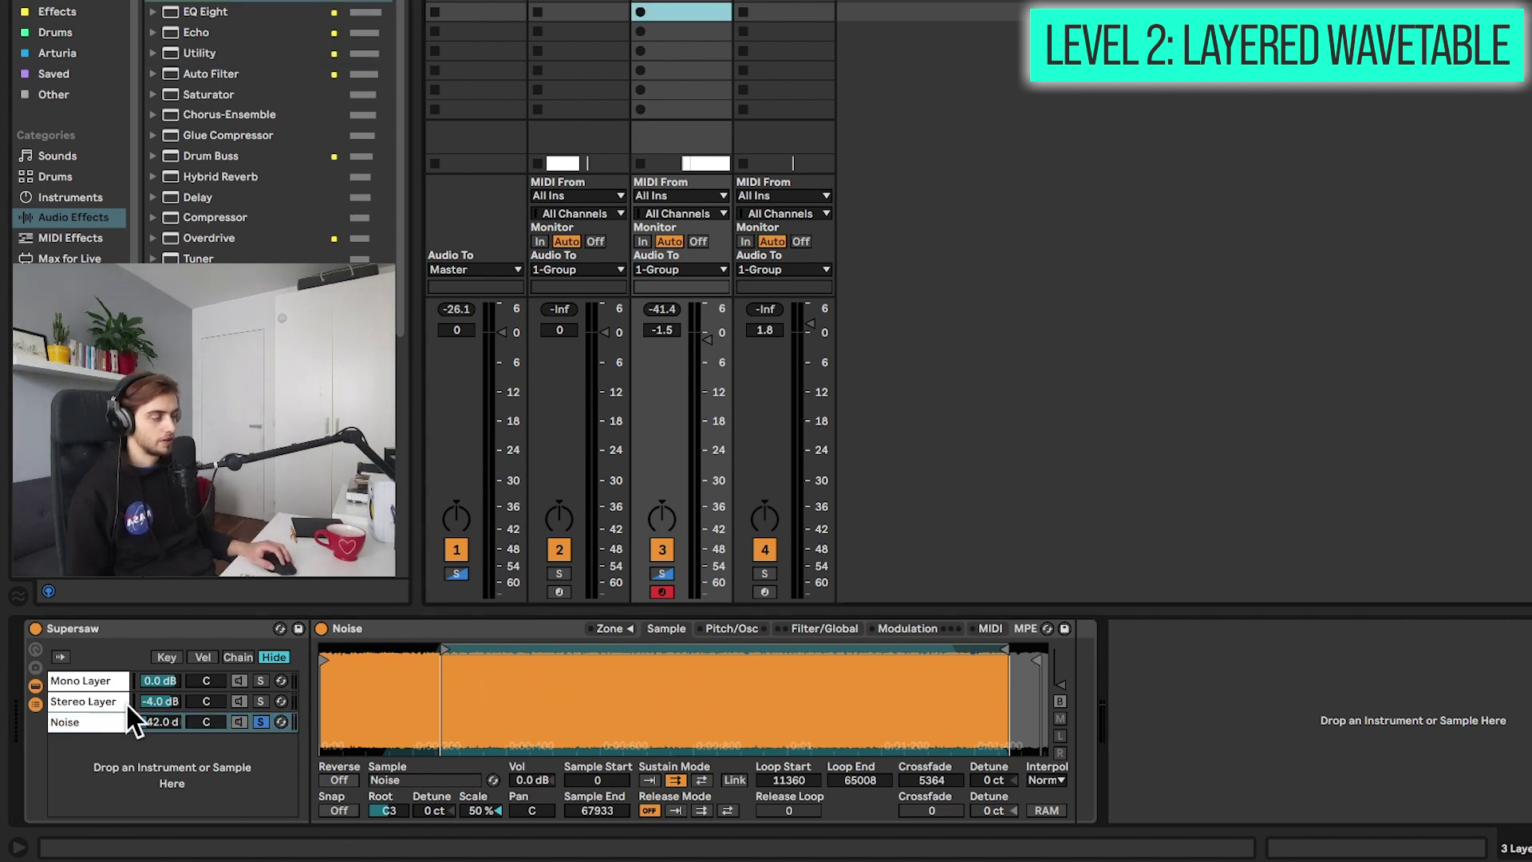
click(261, 721)
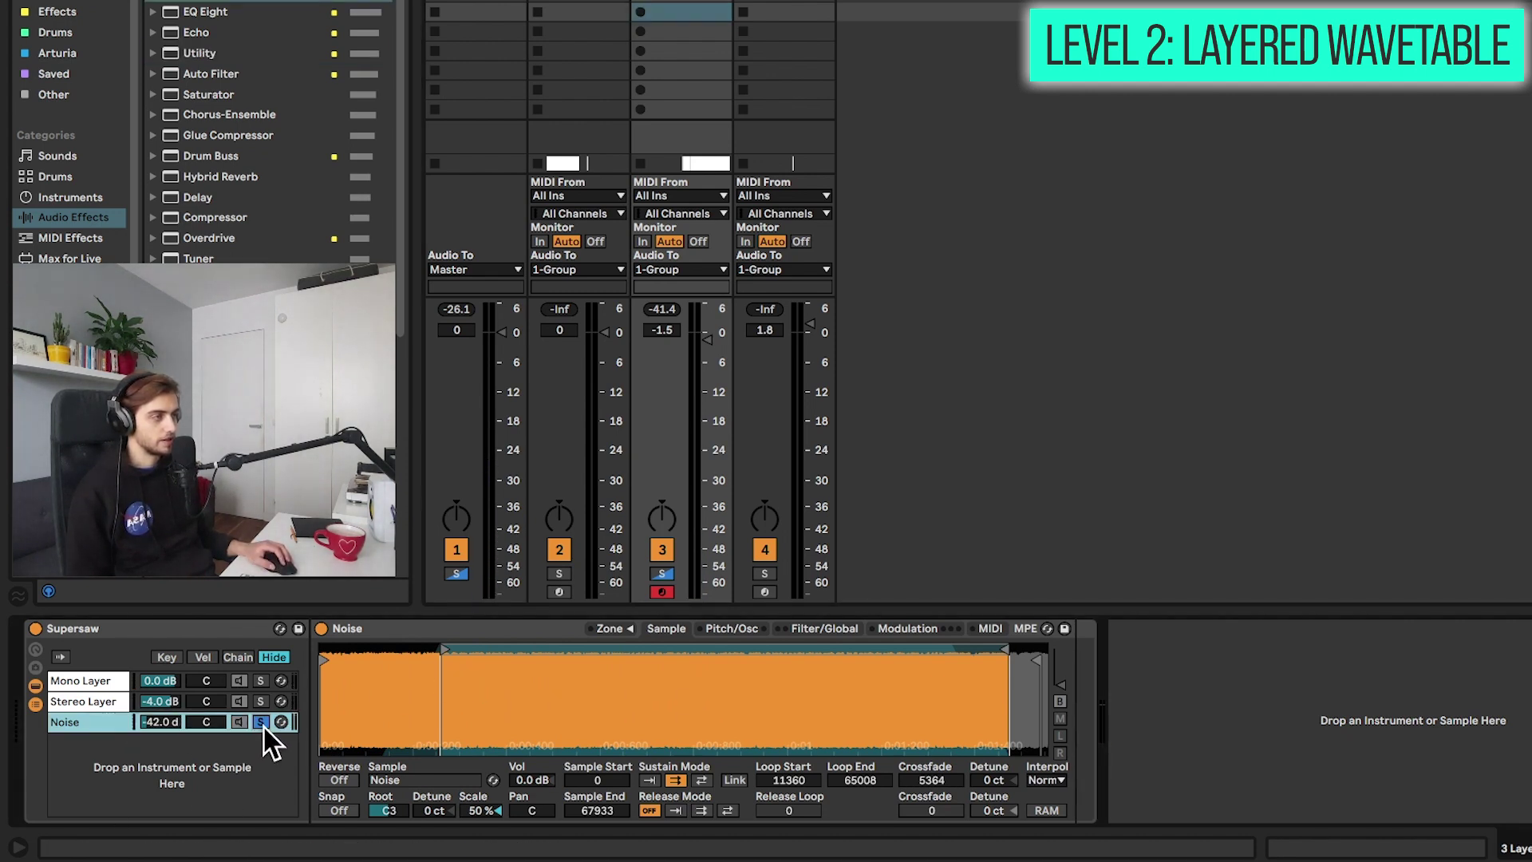
Step: Check the Noise sampler's context menu and close it without converting to Simpler
click(534, 634)
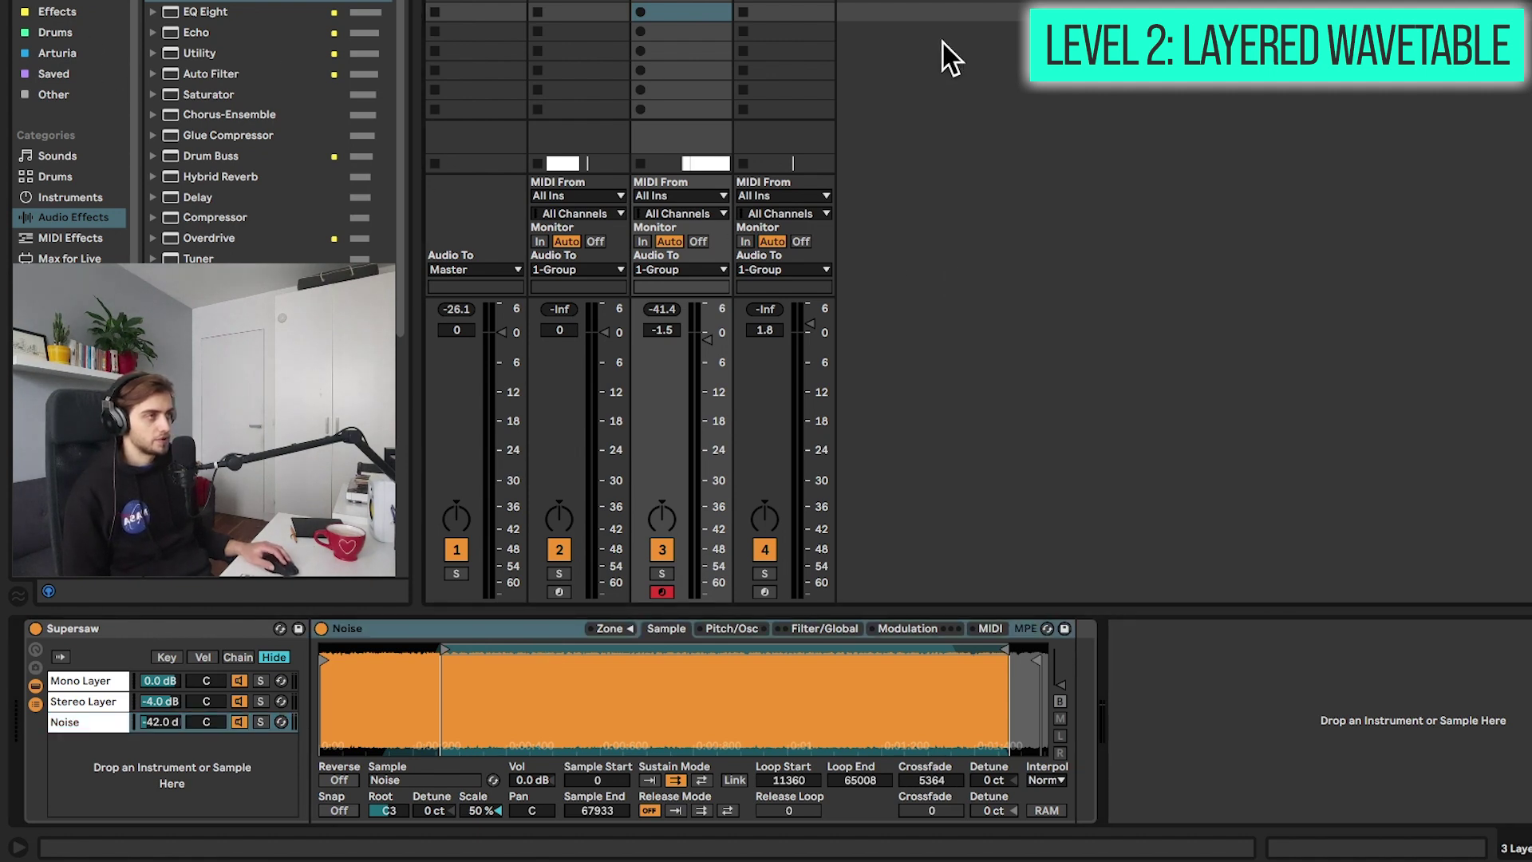
right_click(421, 621)
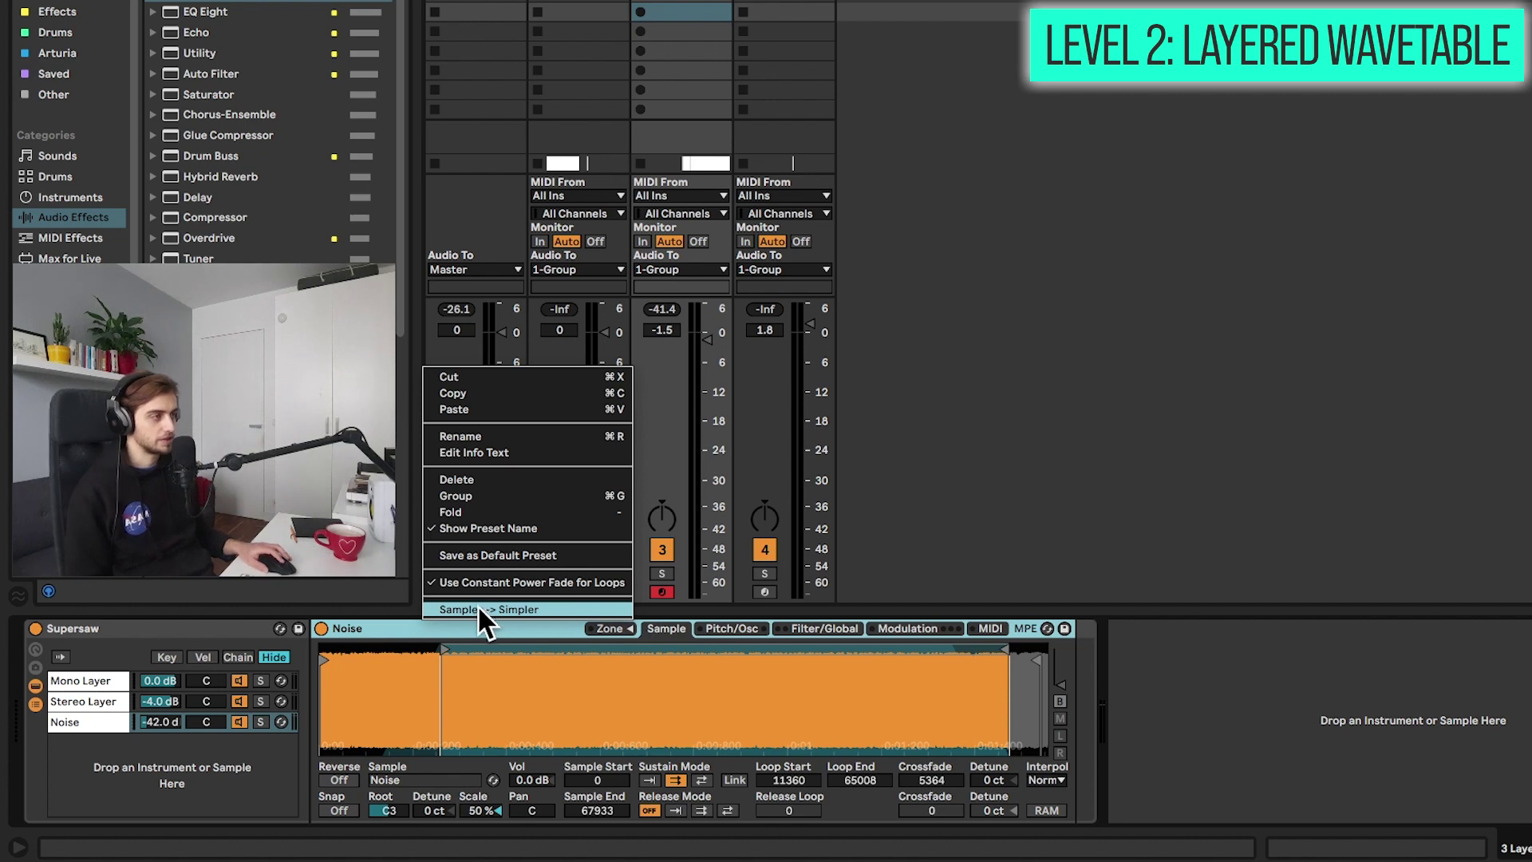
click(420, 629)
right_click(418, 629)
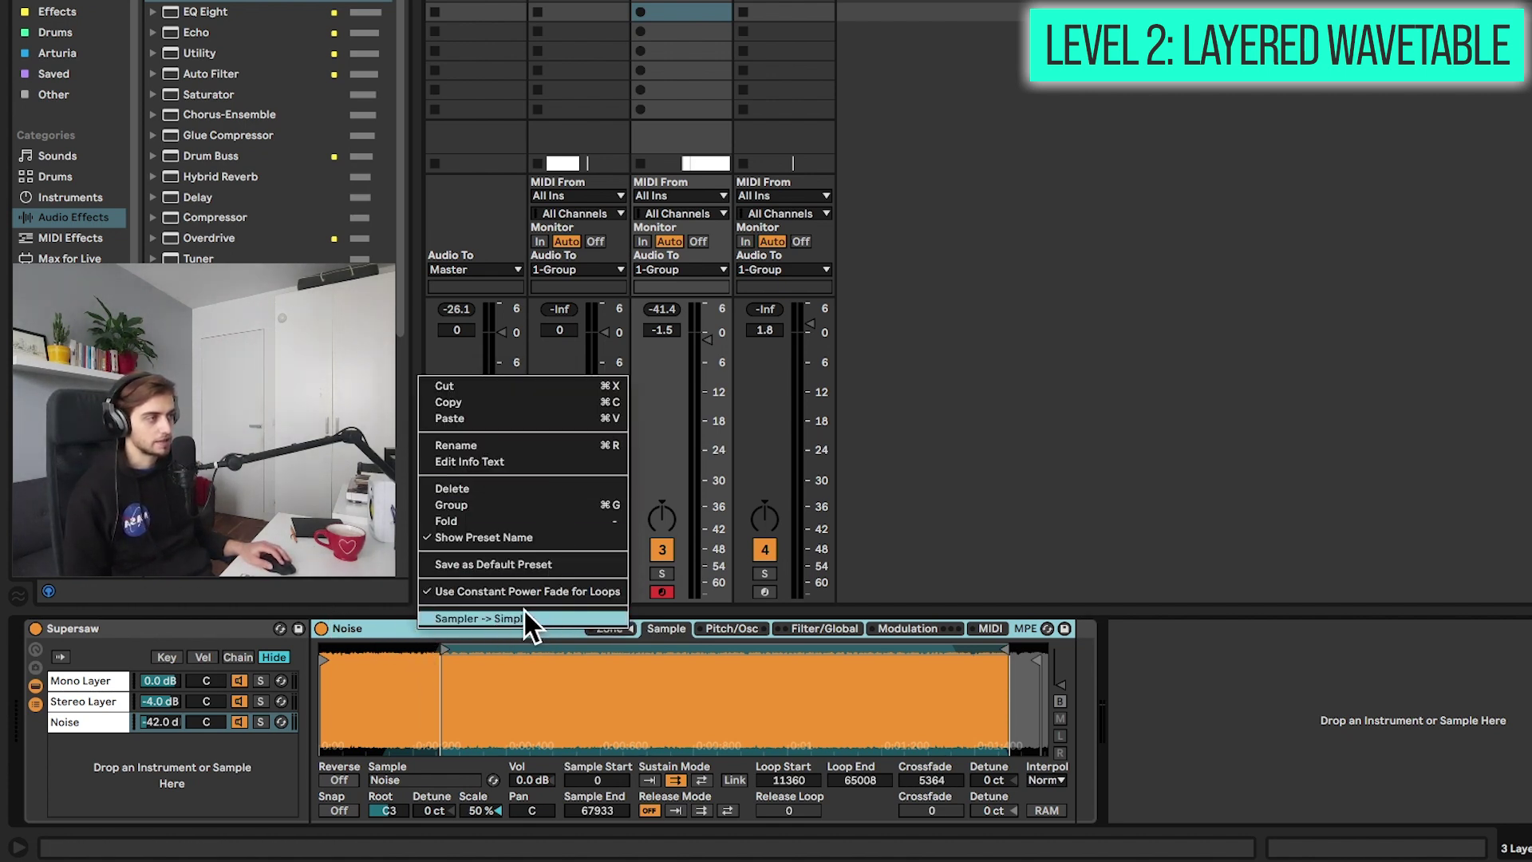
click(547, 632)
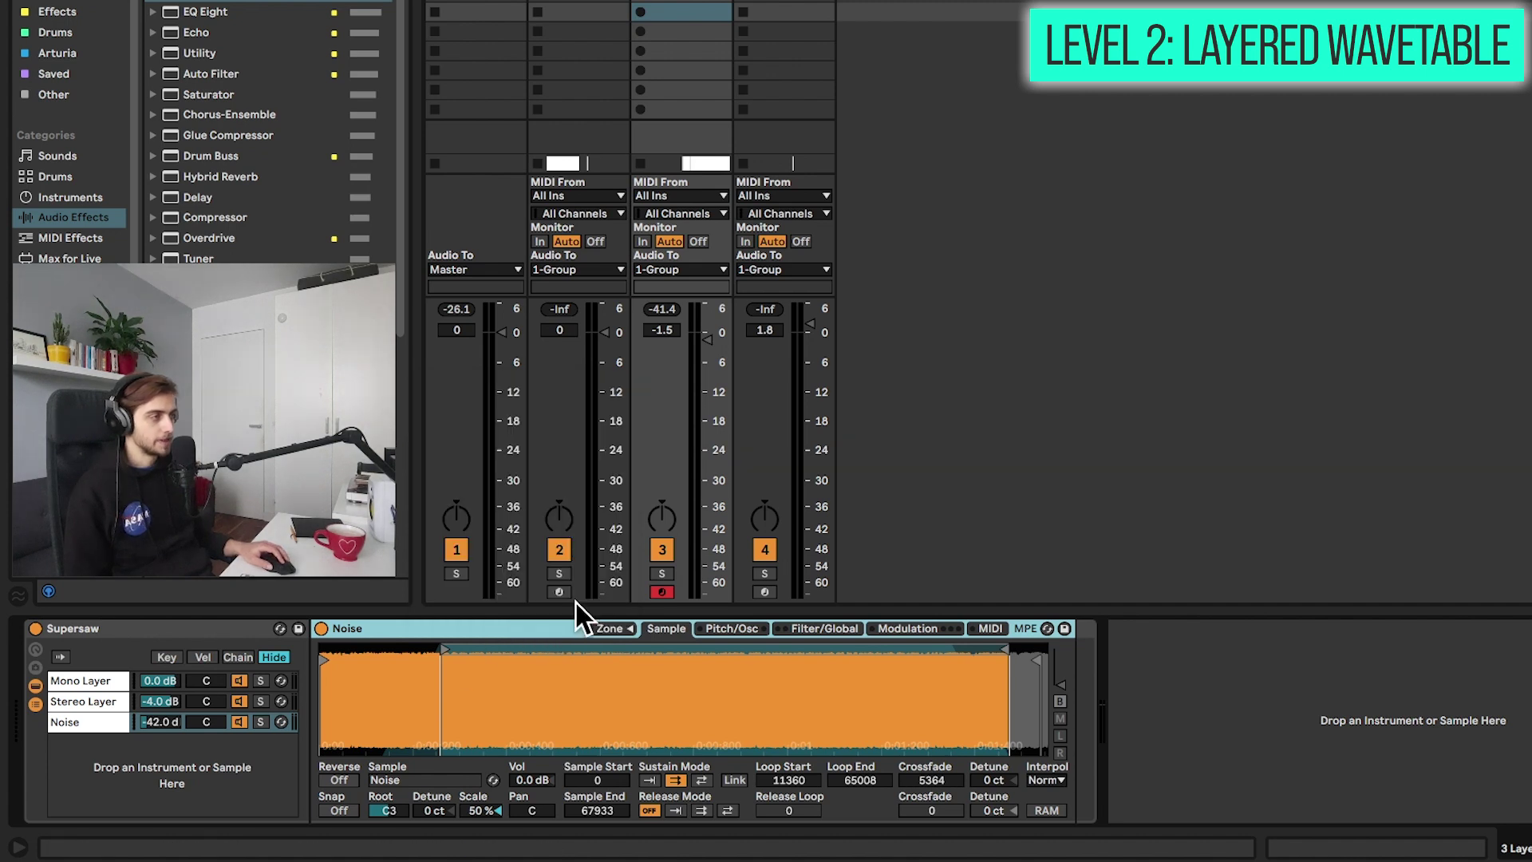
click(260, 722)
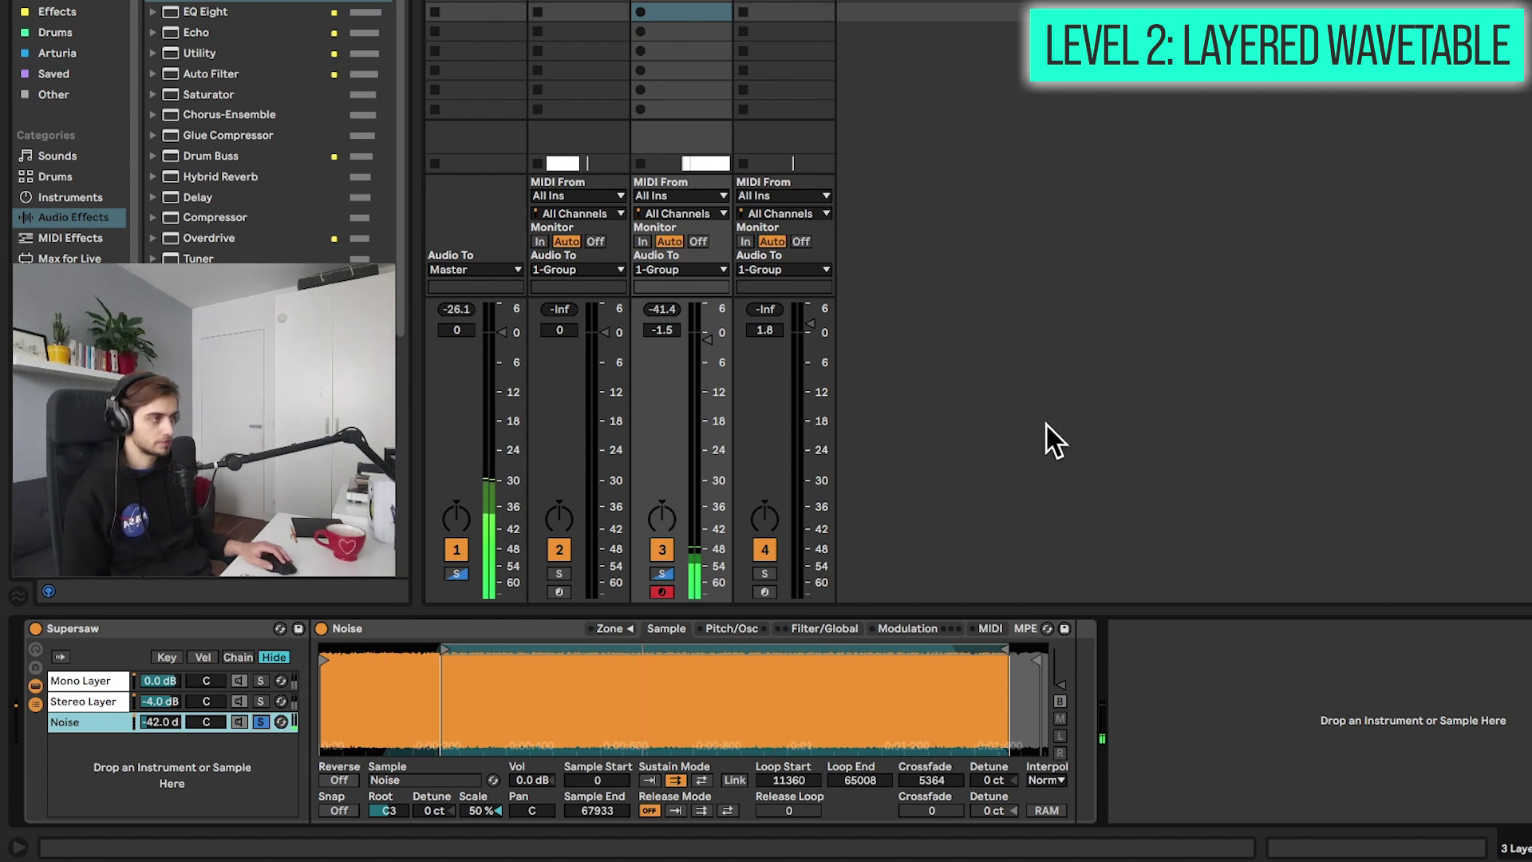
click(648, 780)
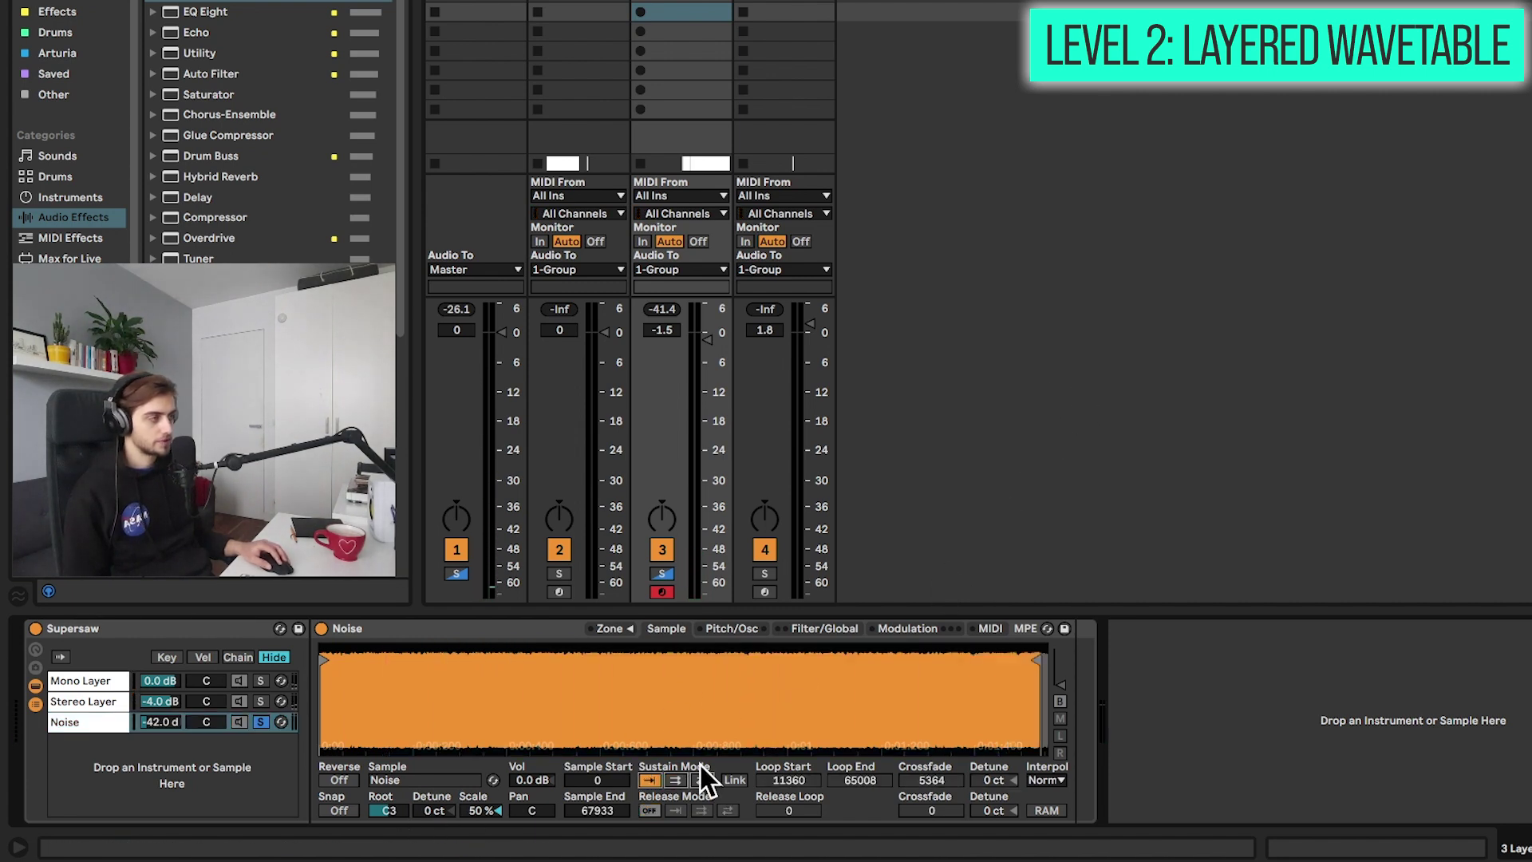
click(676, 779)
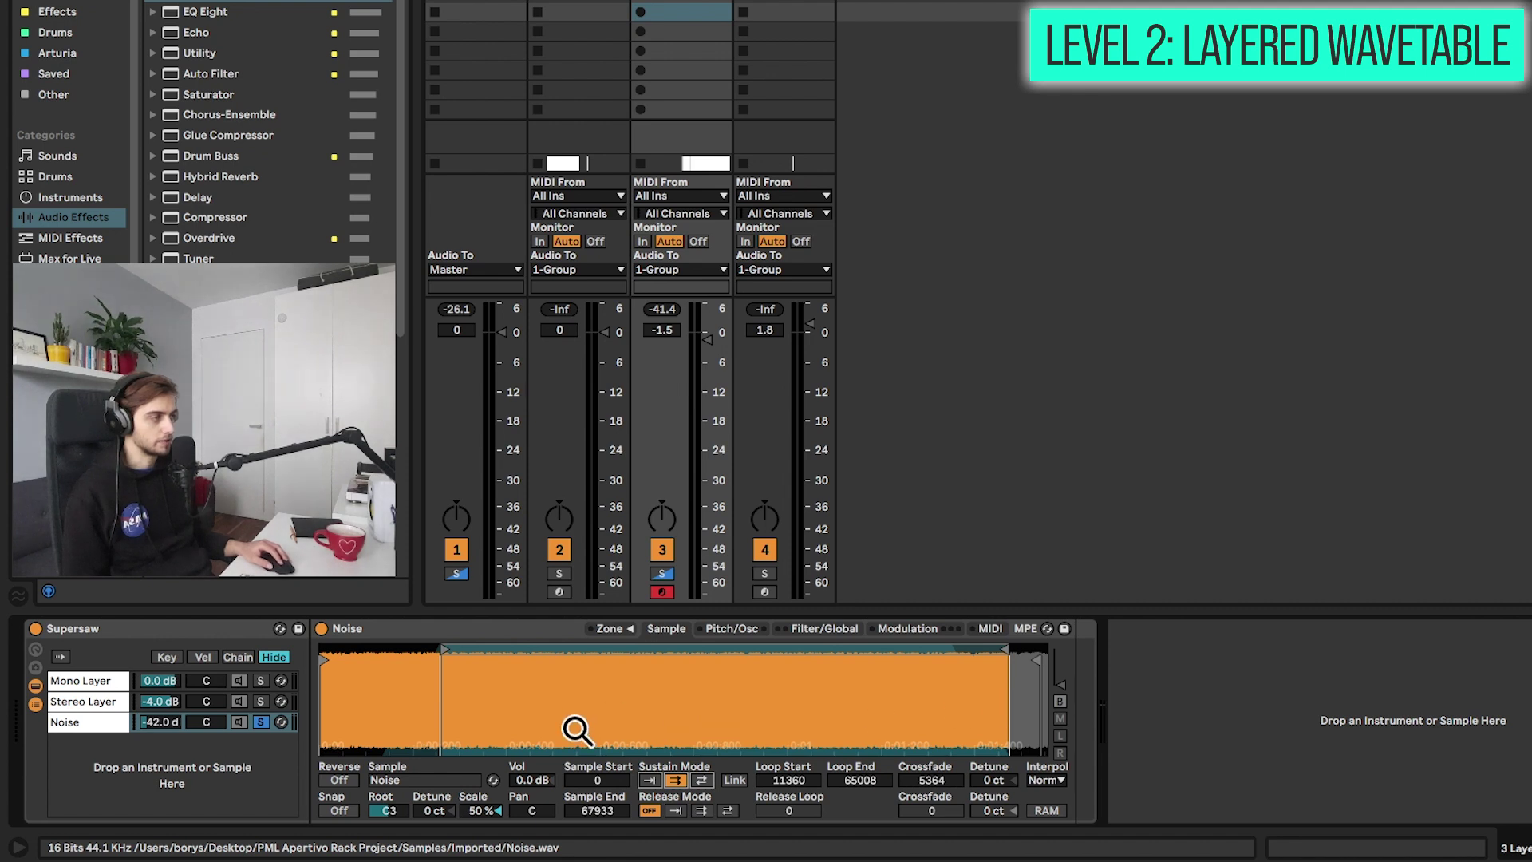
click(389, 809)
click(483, 811)
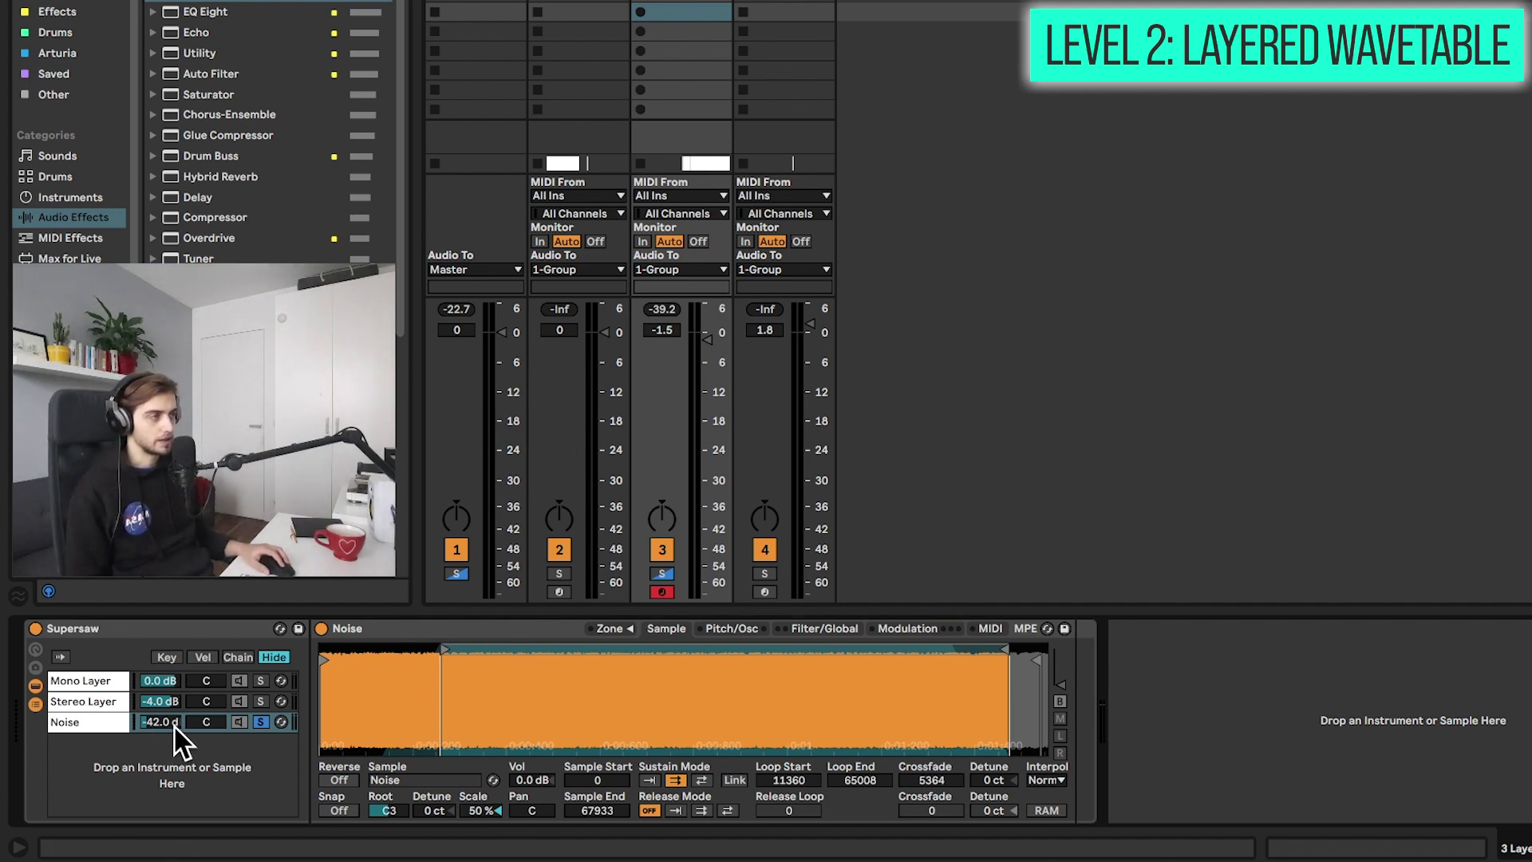
Step: Unsolo Noise, go to Arrangement View, set Noise to -33 dB, stop, and show Mono Layer
click(261, 721)
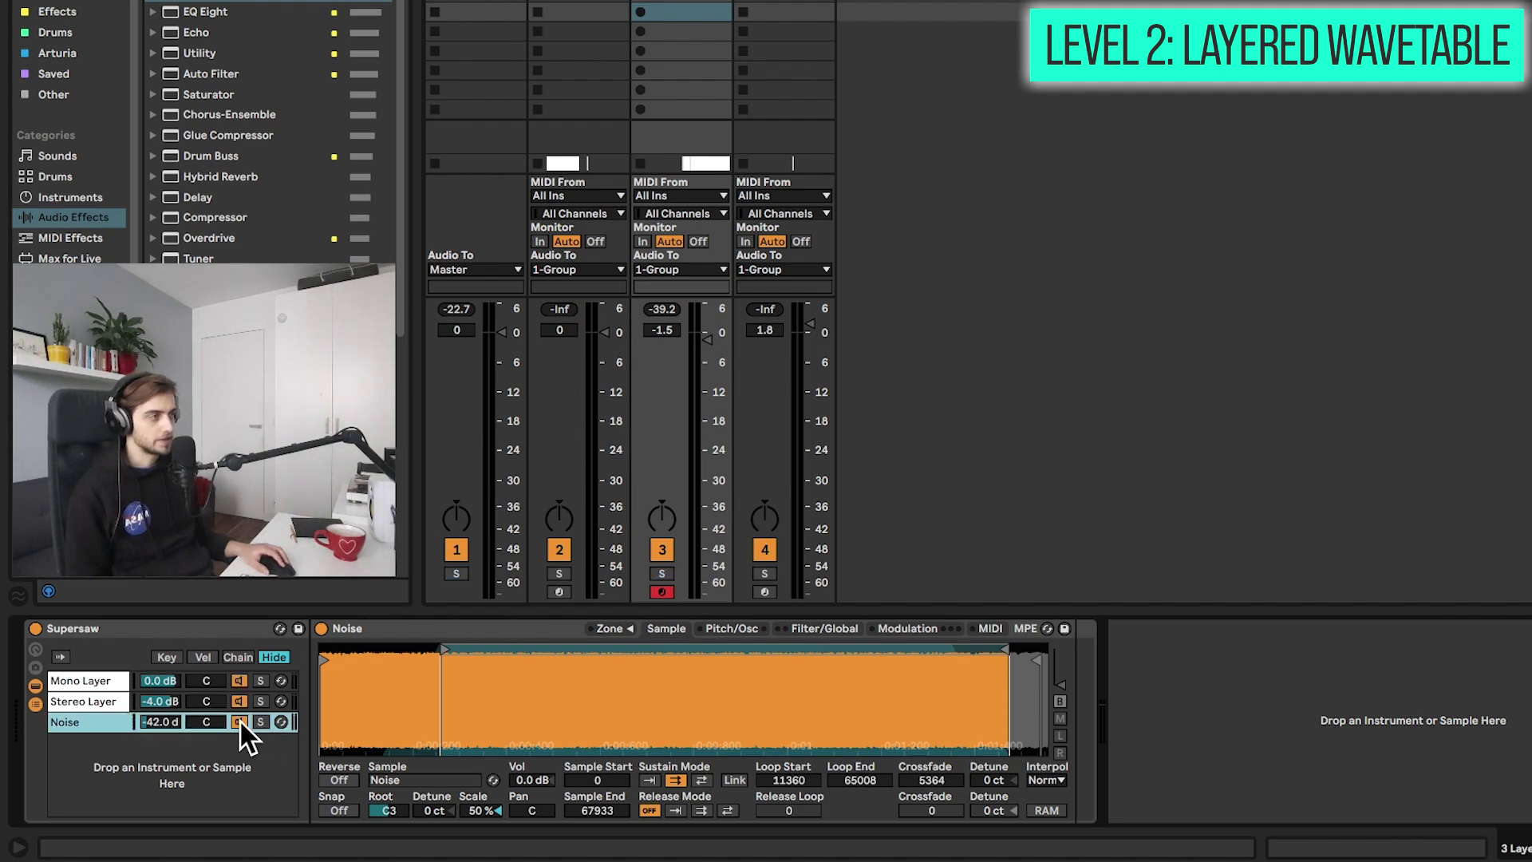
key(Tab)
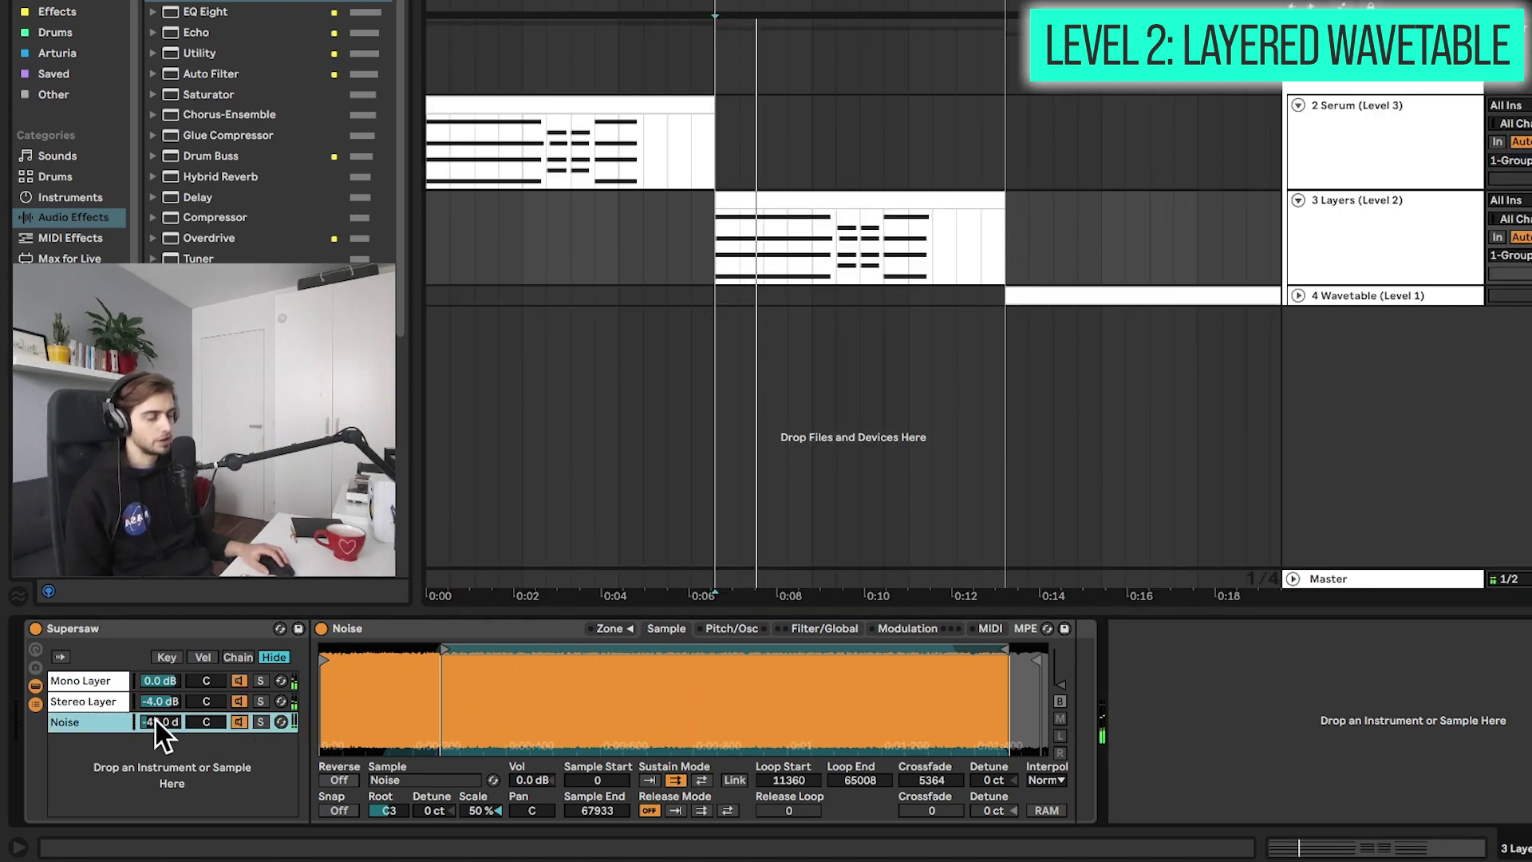
drag(157, 719, 158, 720)
key(space)
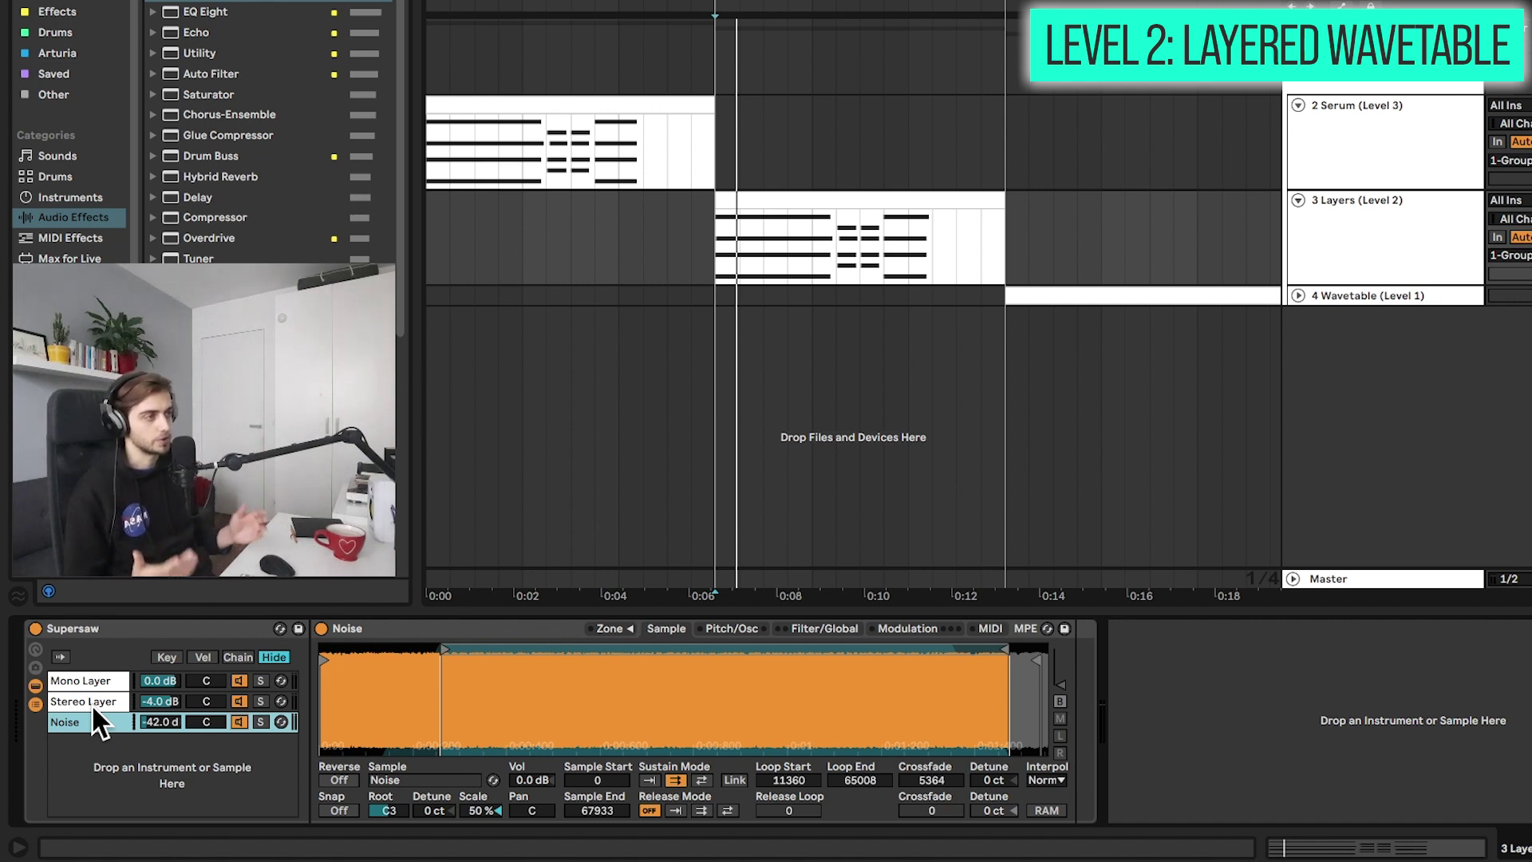
click(80, 679)
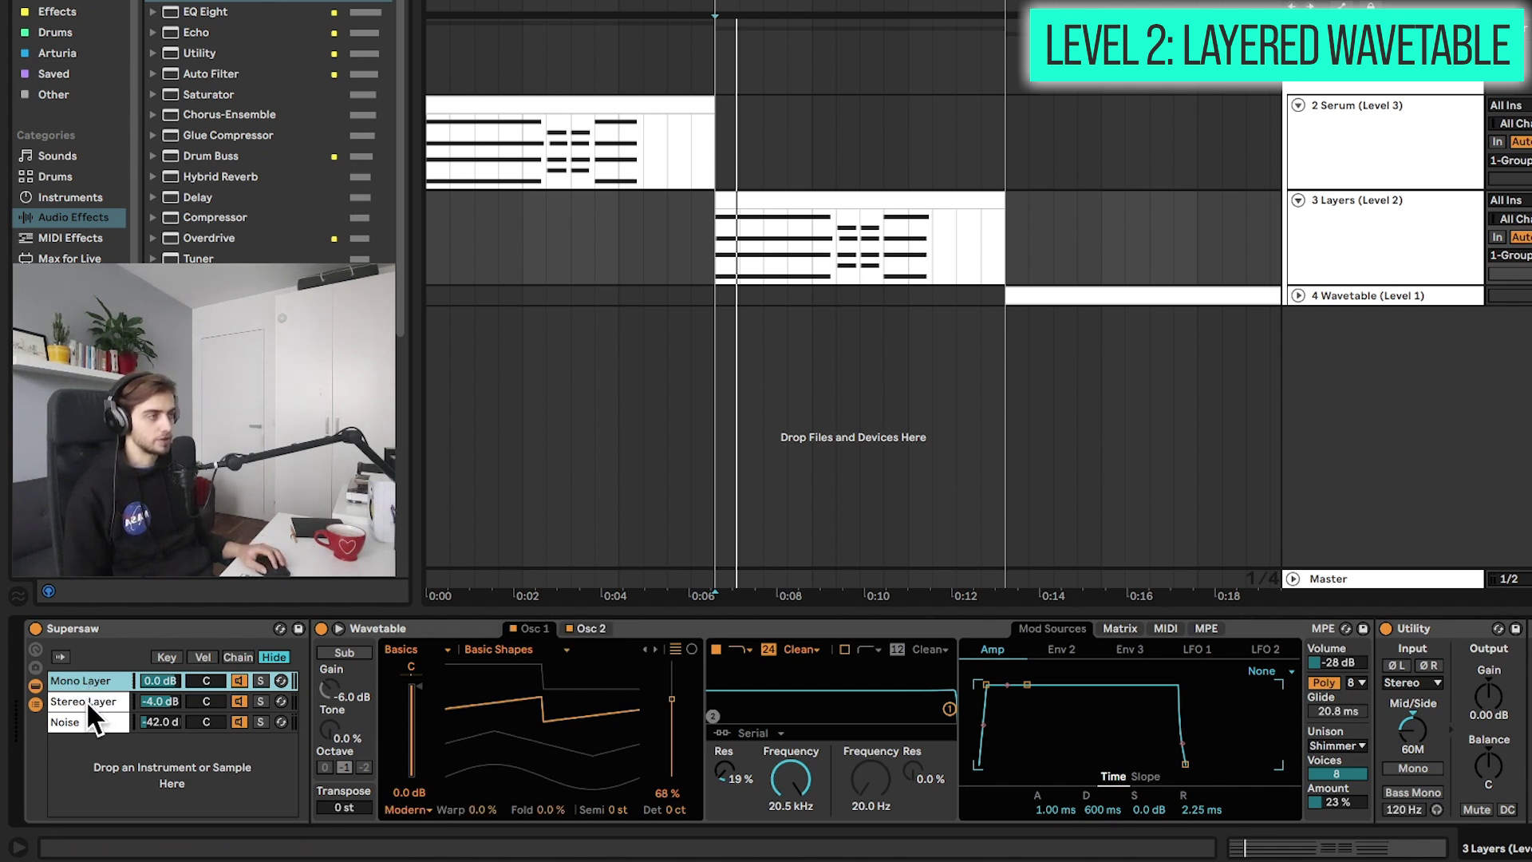
Step: Alternate between the Stereo Layer and Noise chains, ending on the Noise.wav sampler
click(112, 700)
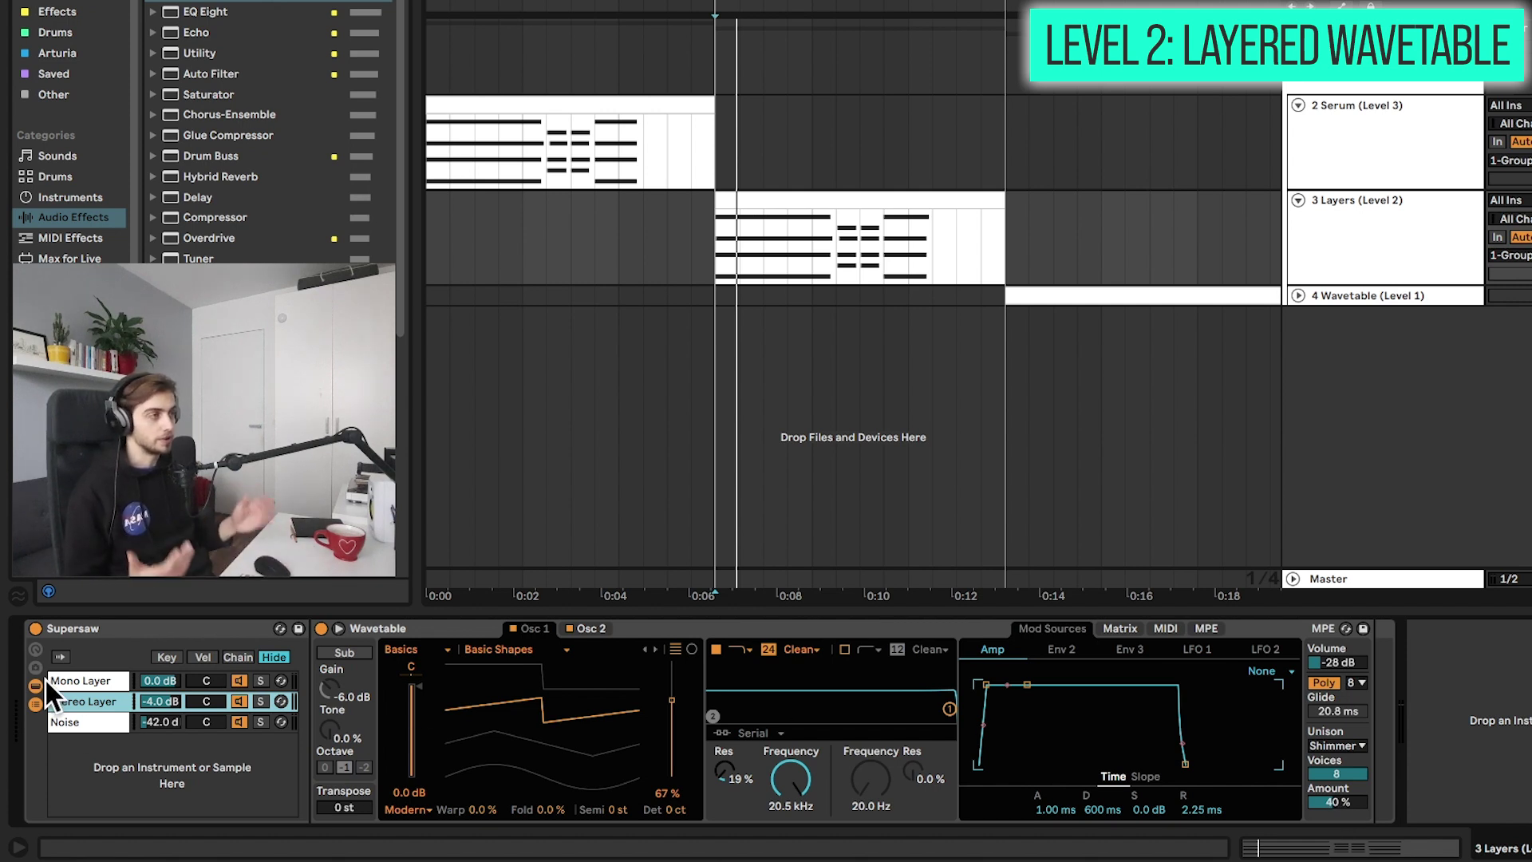
click(89, 720)
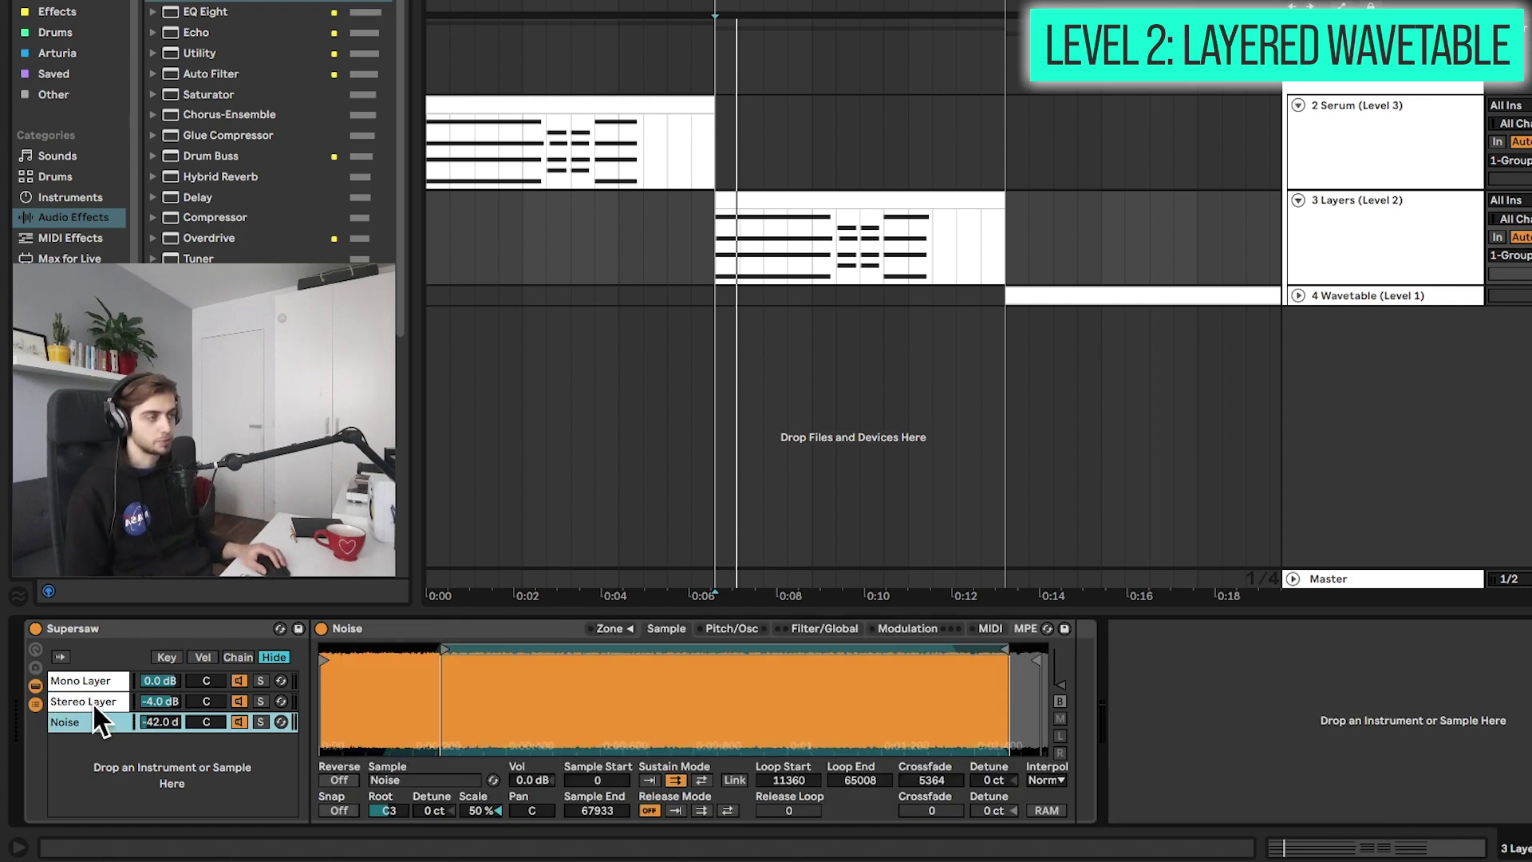
click(93, 701)
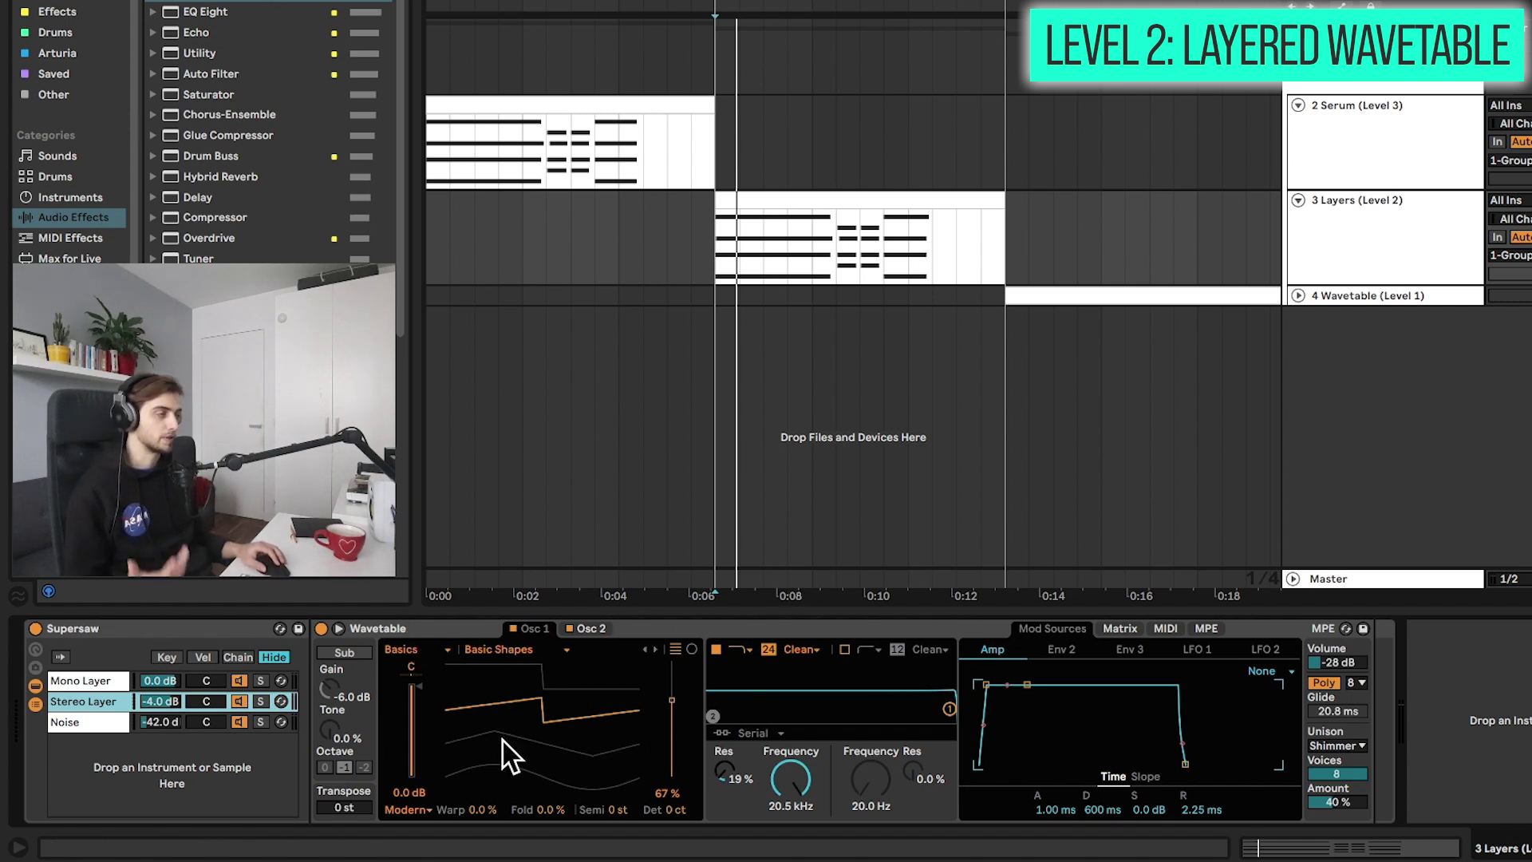
click(92, 722)
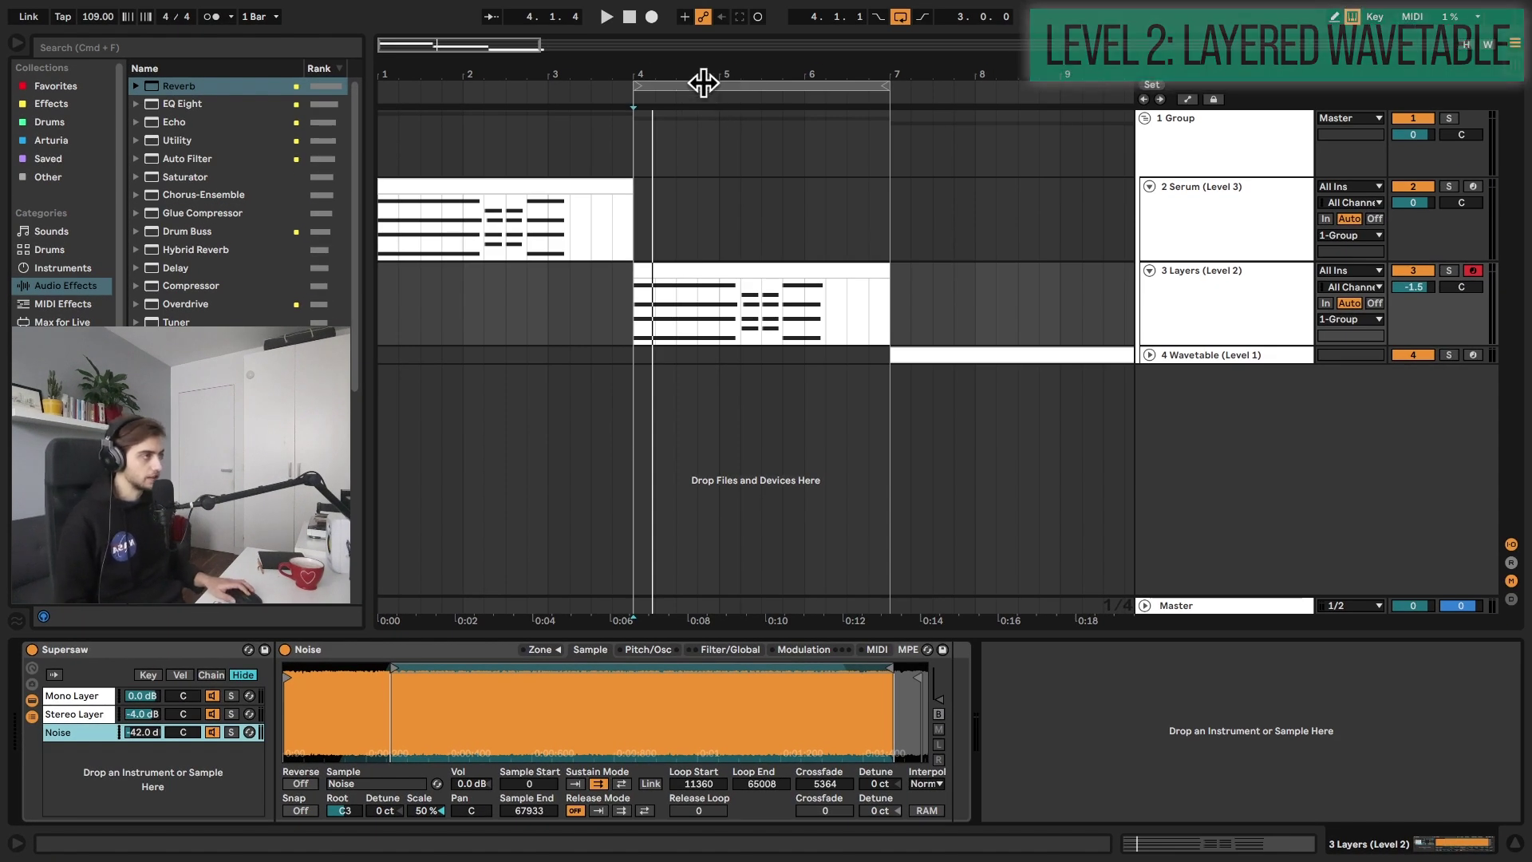
Step: Loop bars 1–4, stop playback, bypass the Chord device, and arm the Serum track
drag(703, 82, 447, 80)
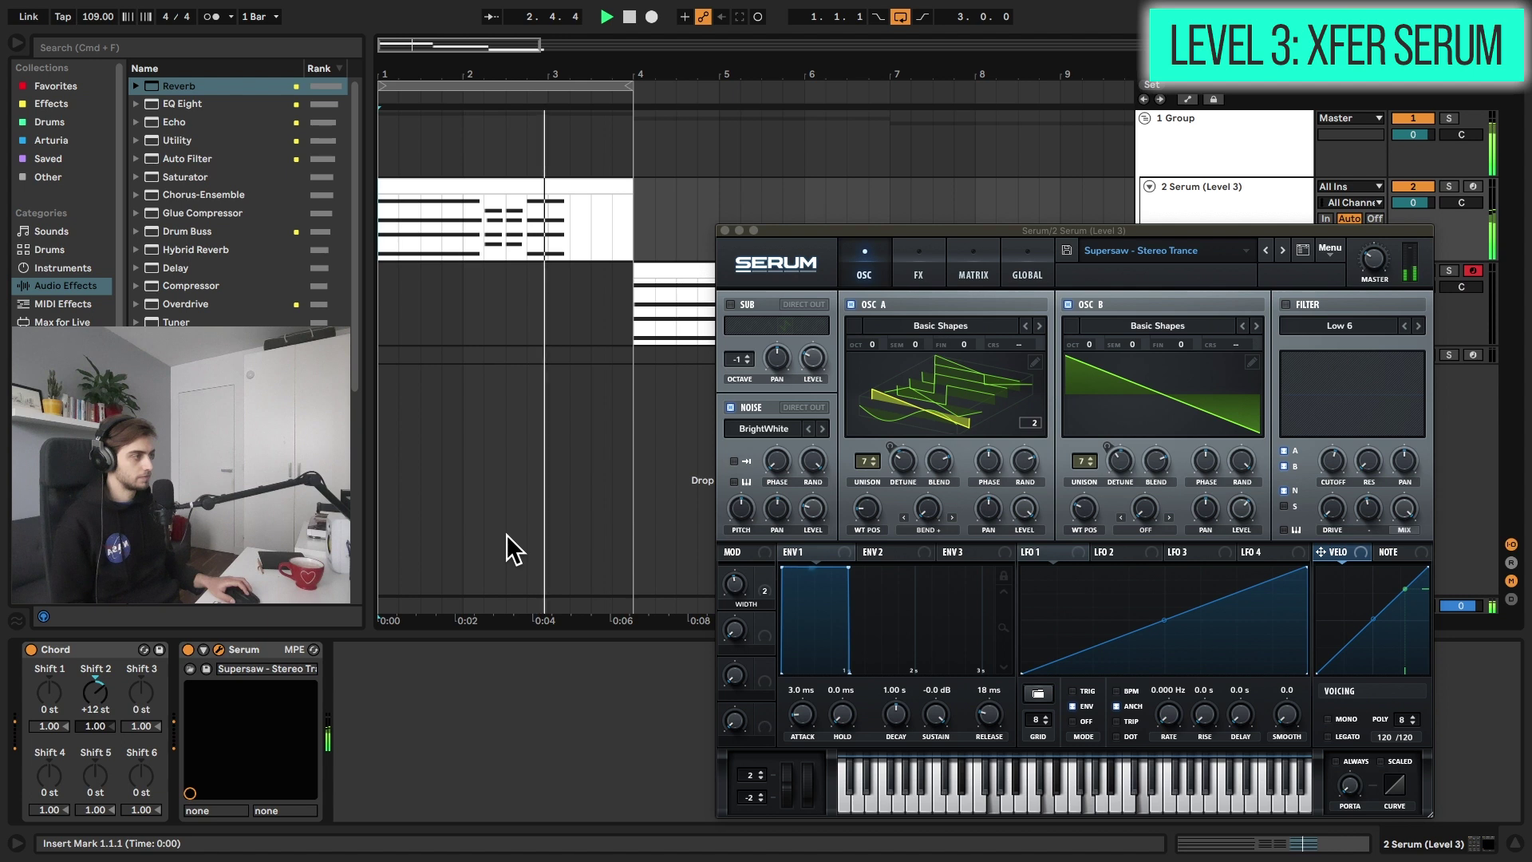
key(space)
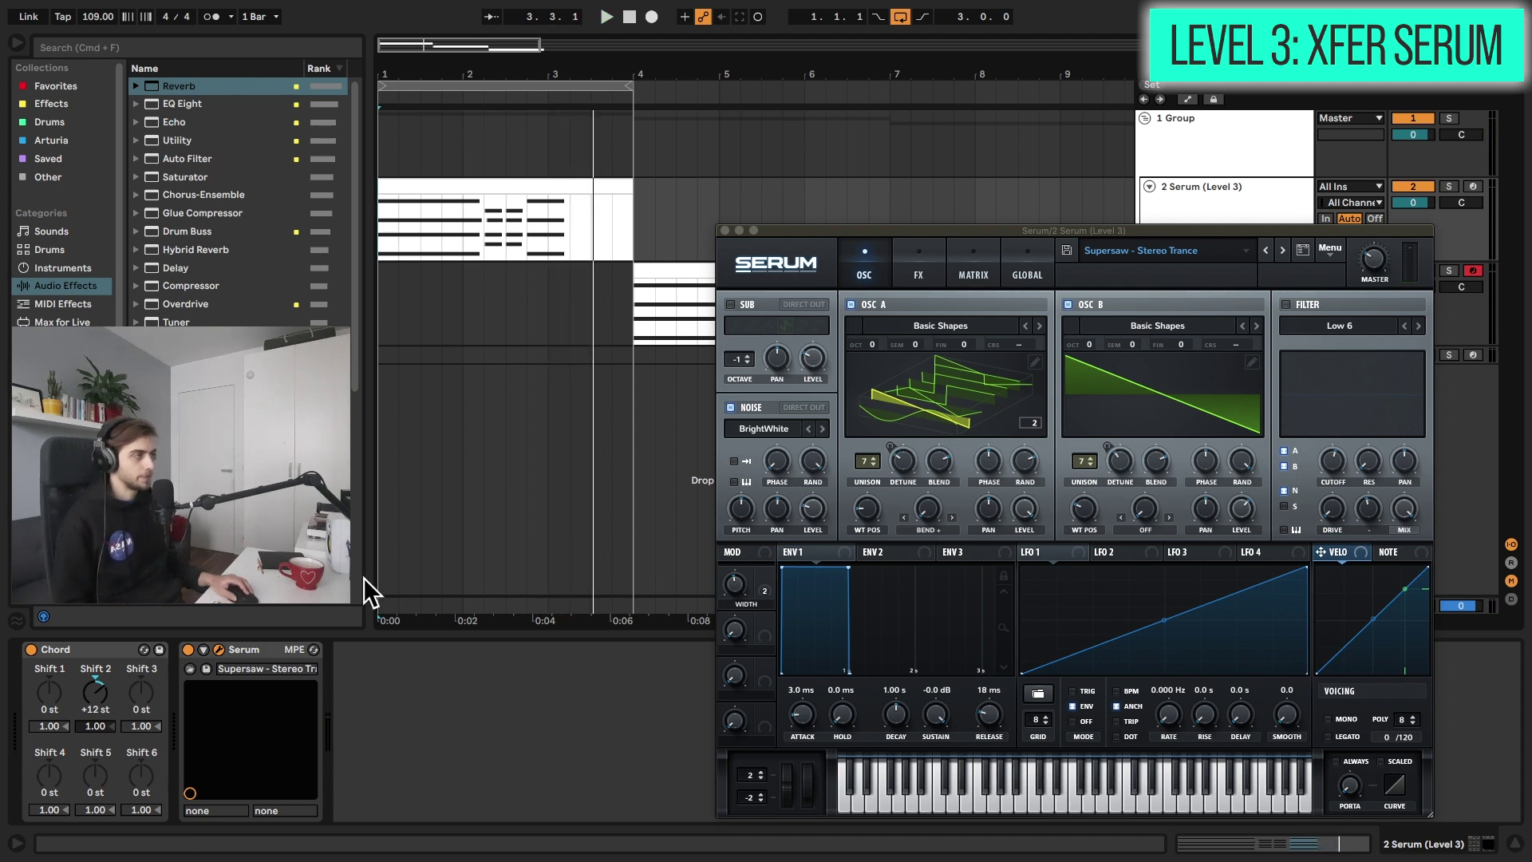
click(30, 648)
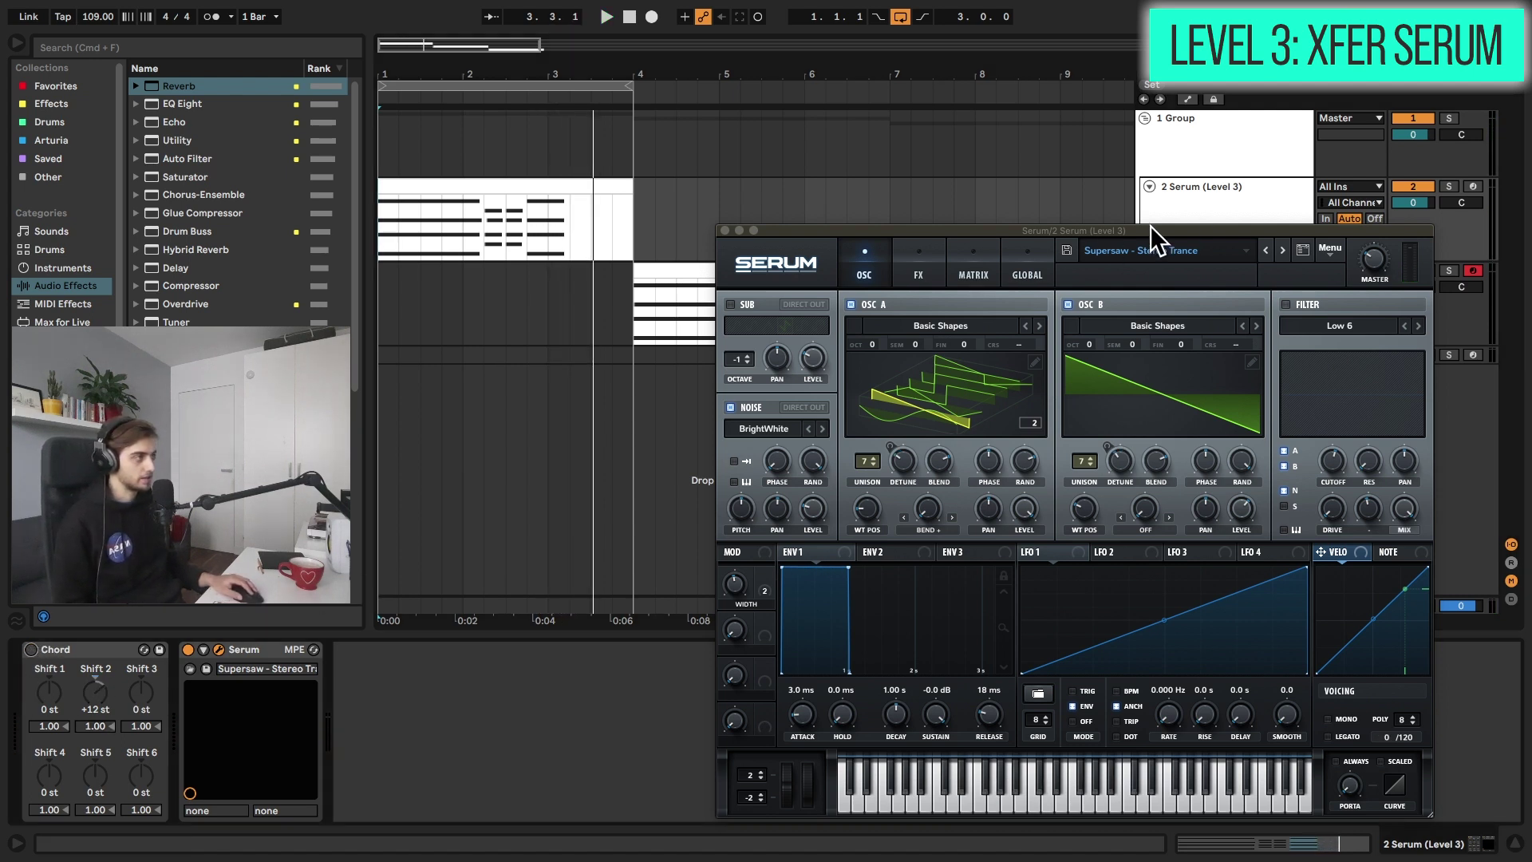
click(1472, 186)
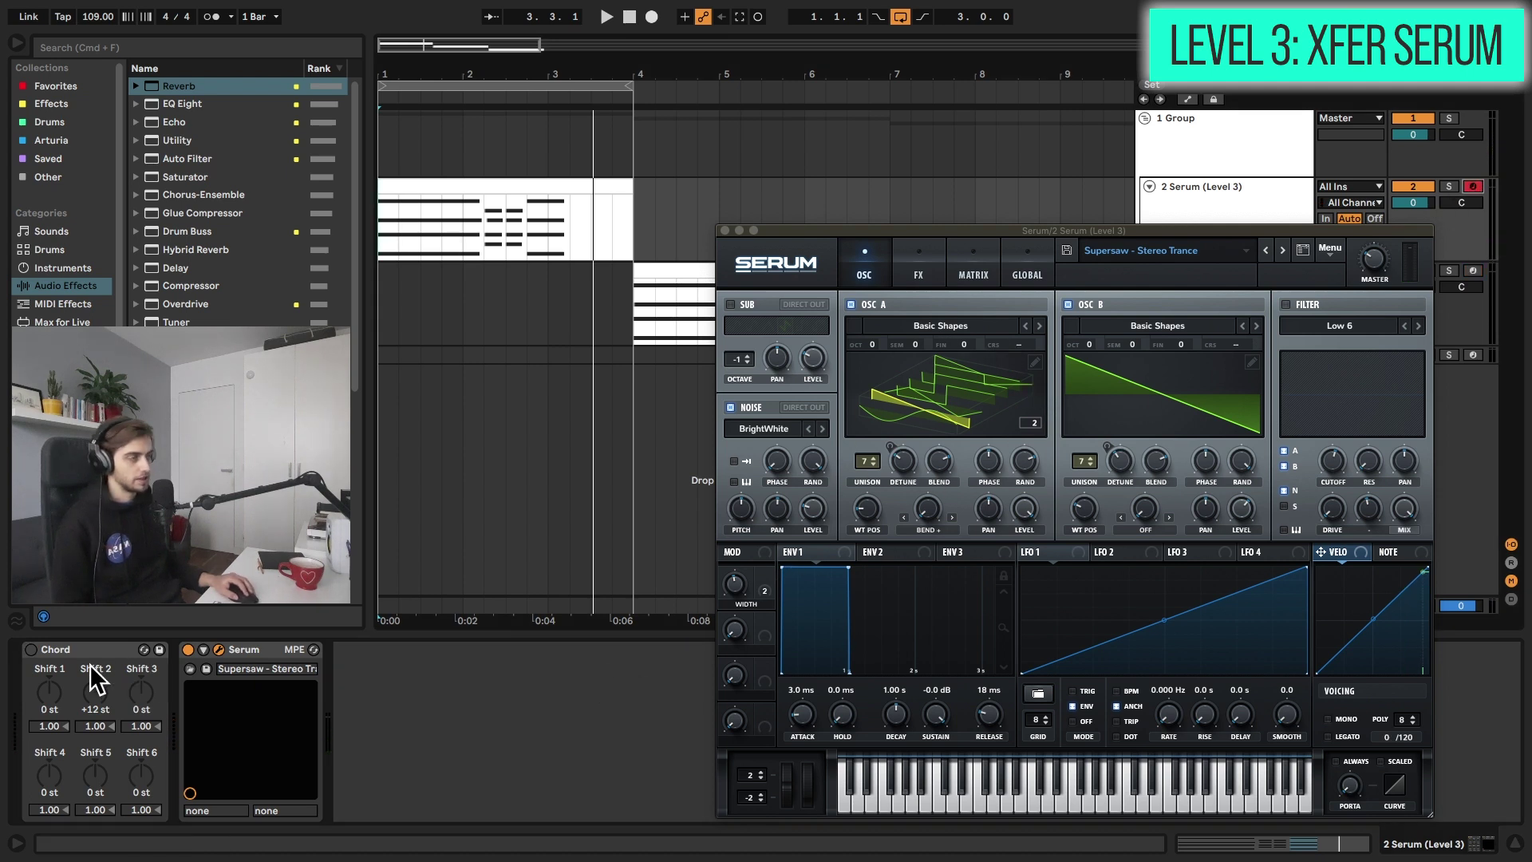
Step: Set Chord's Shift 2 to +12 st, then bypass Chord and turn off Serum's noise layer
click(32, 648)
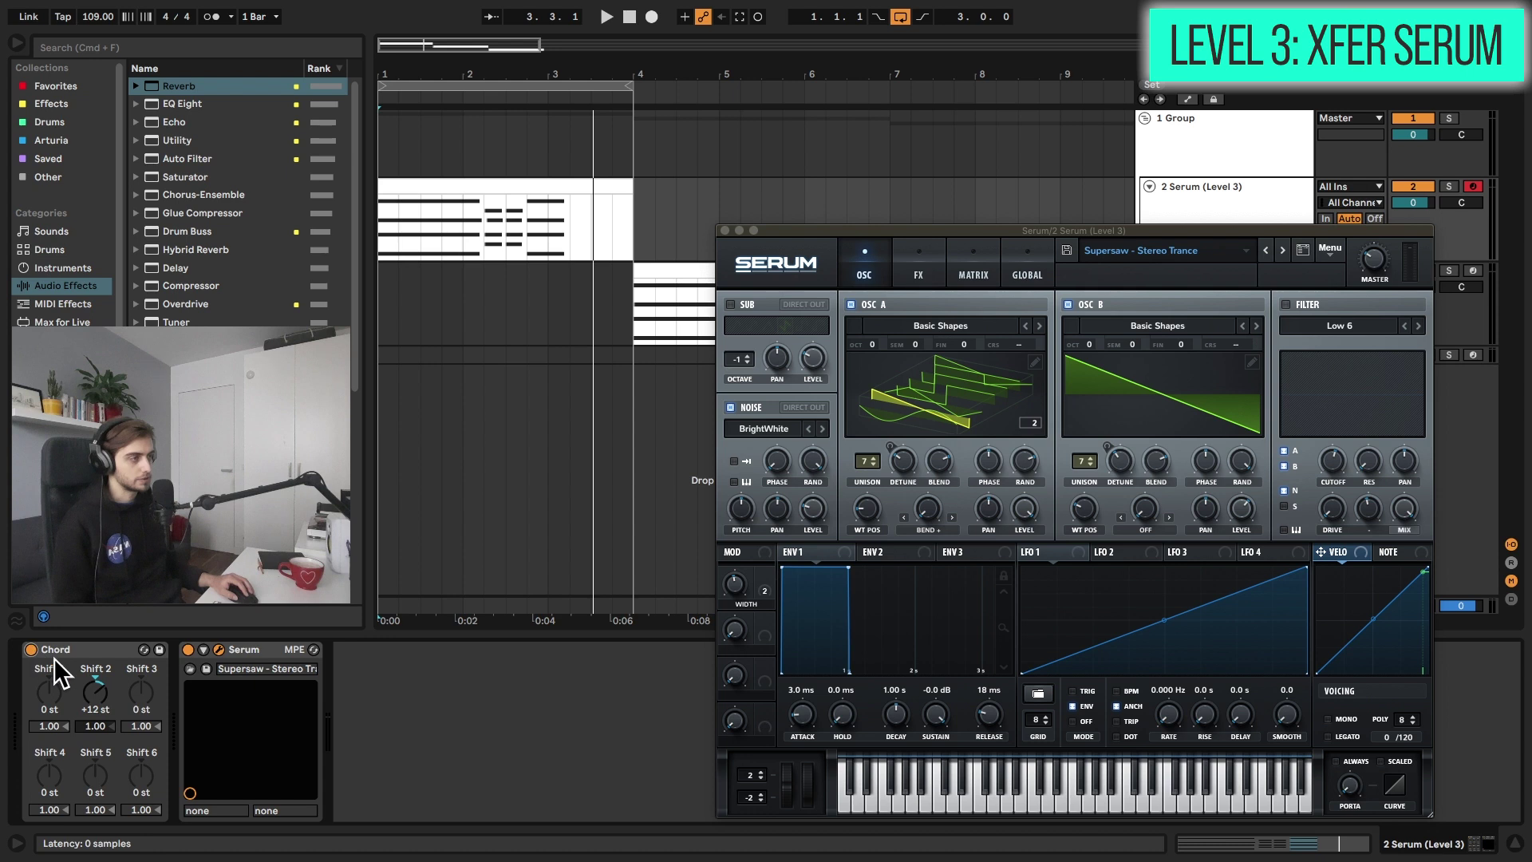
drag(88, 693, 93, 648)
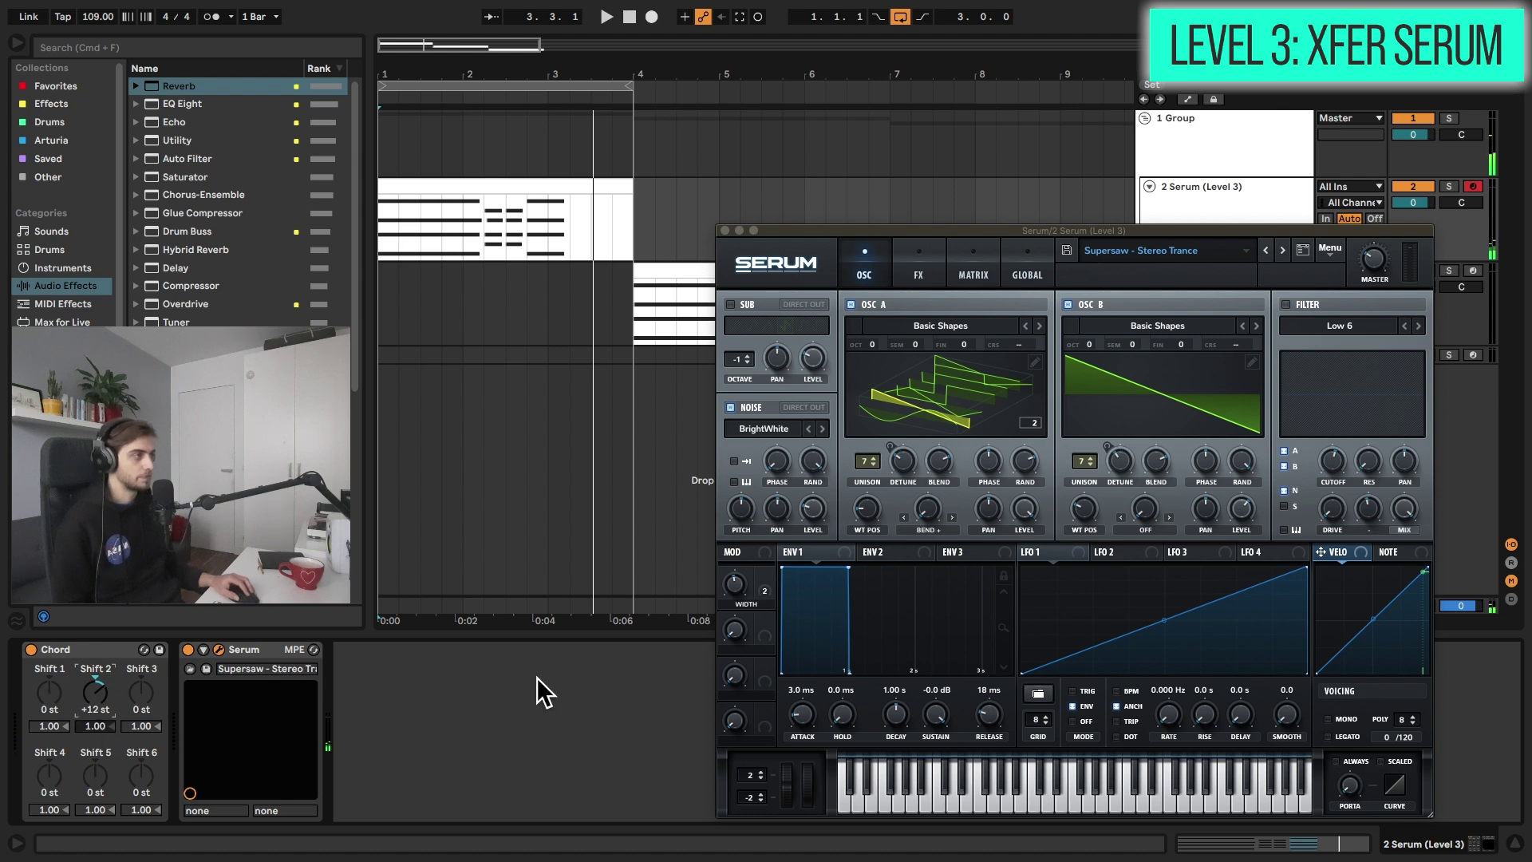
click(30, 649)
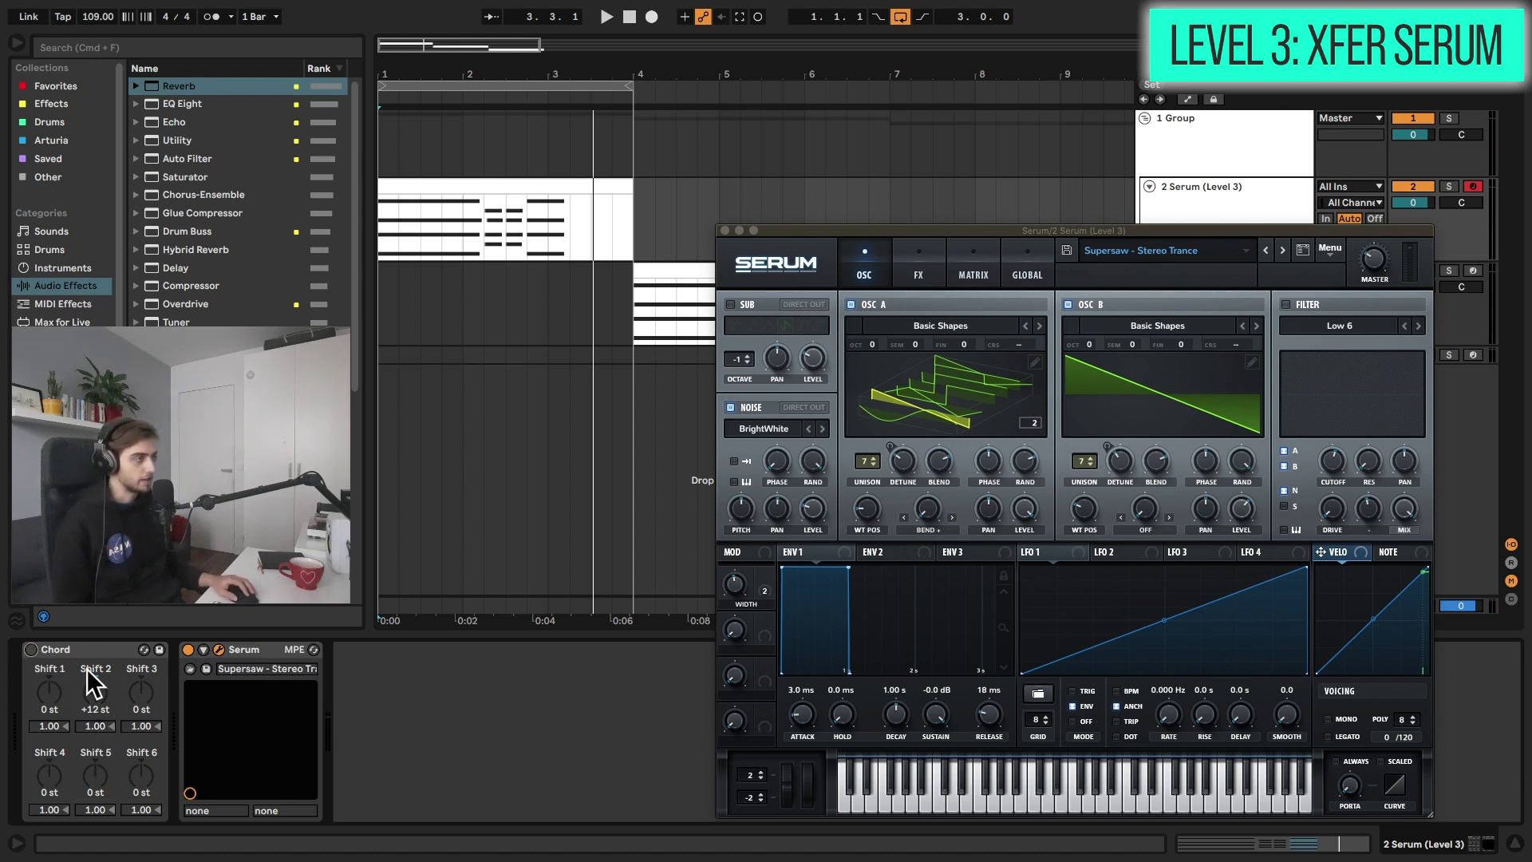
click(744, 404)
drag(769, 232, 584, 117)
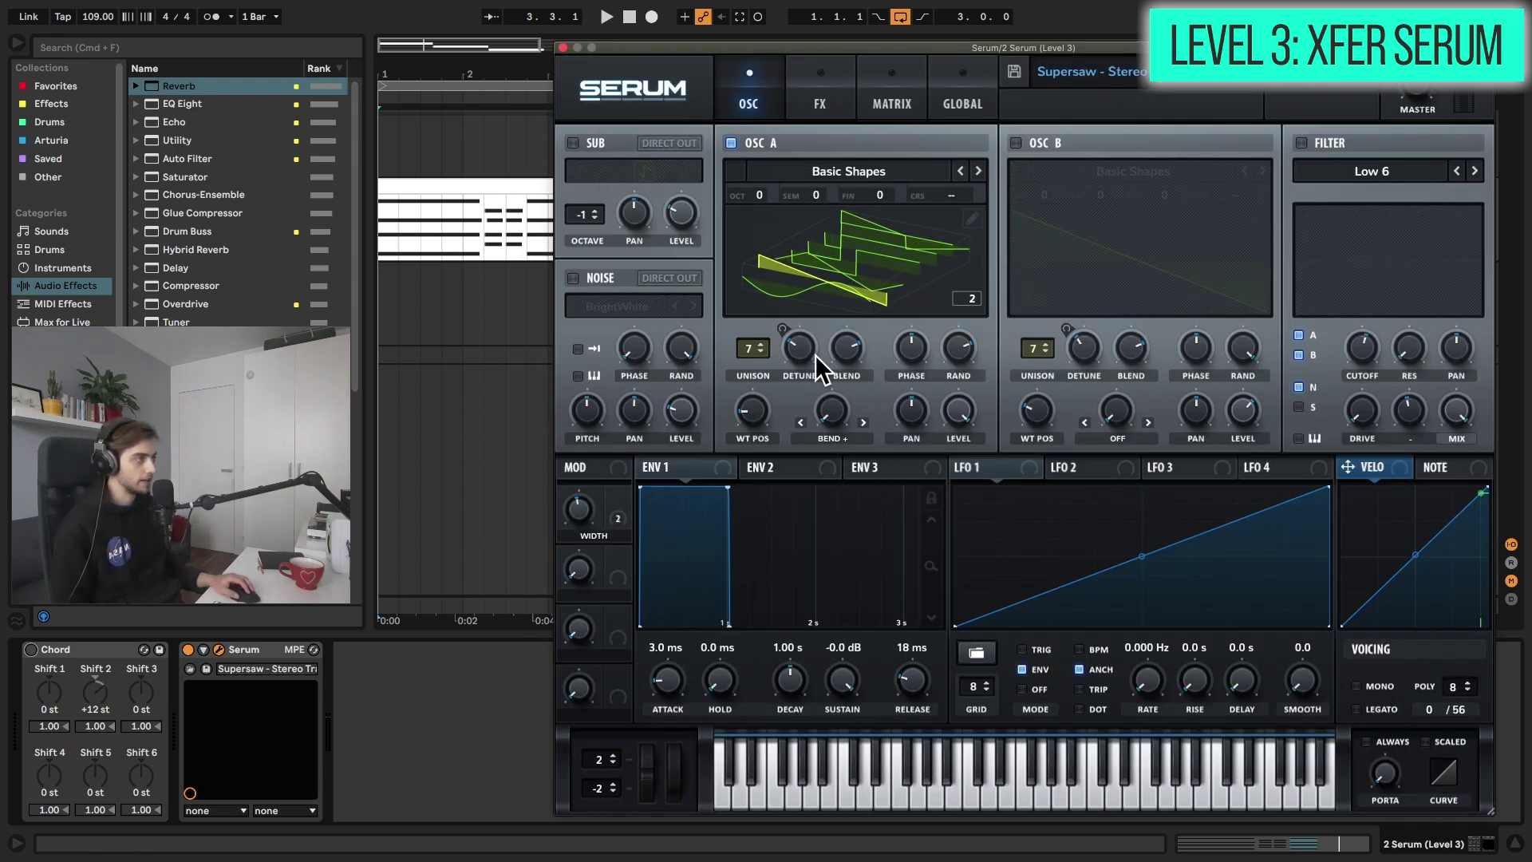
Step: Switch Serum's OSC A wavetable to flat 2D view and briefly check the group track's effects
click(873, 215)
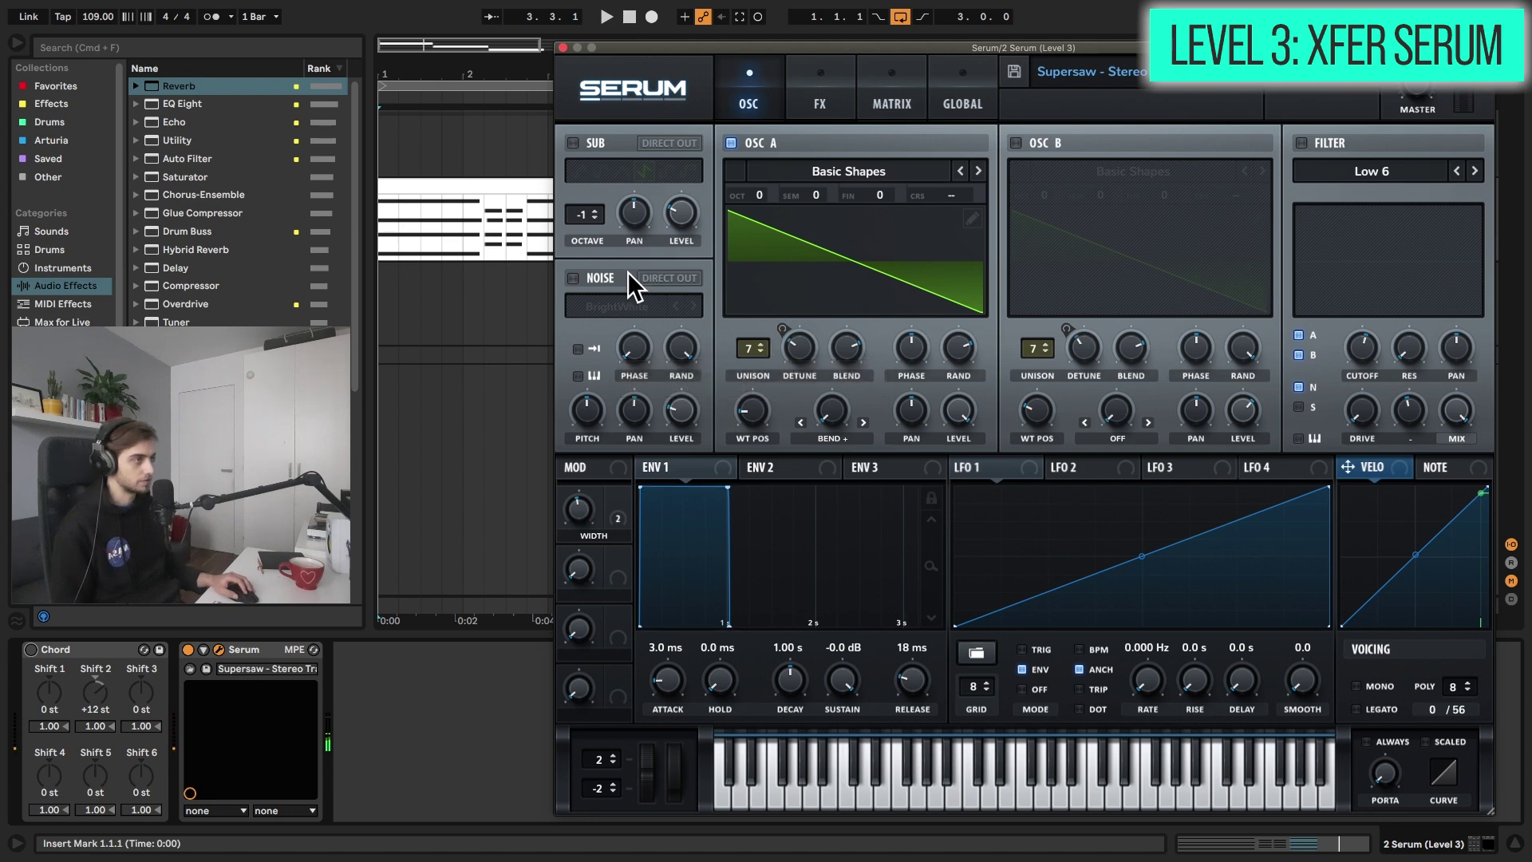
drag(671, 47, 678, 370)
click(1202, 147)
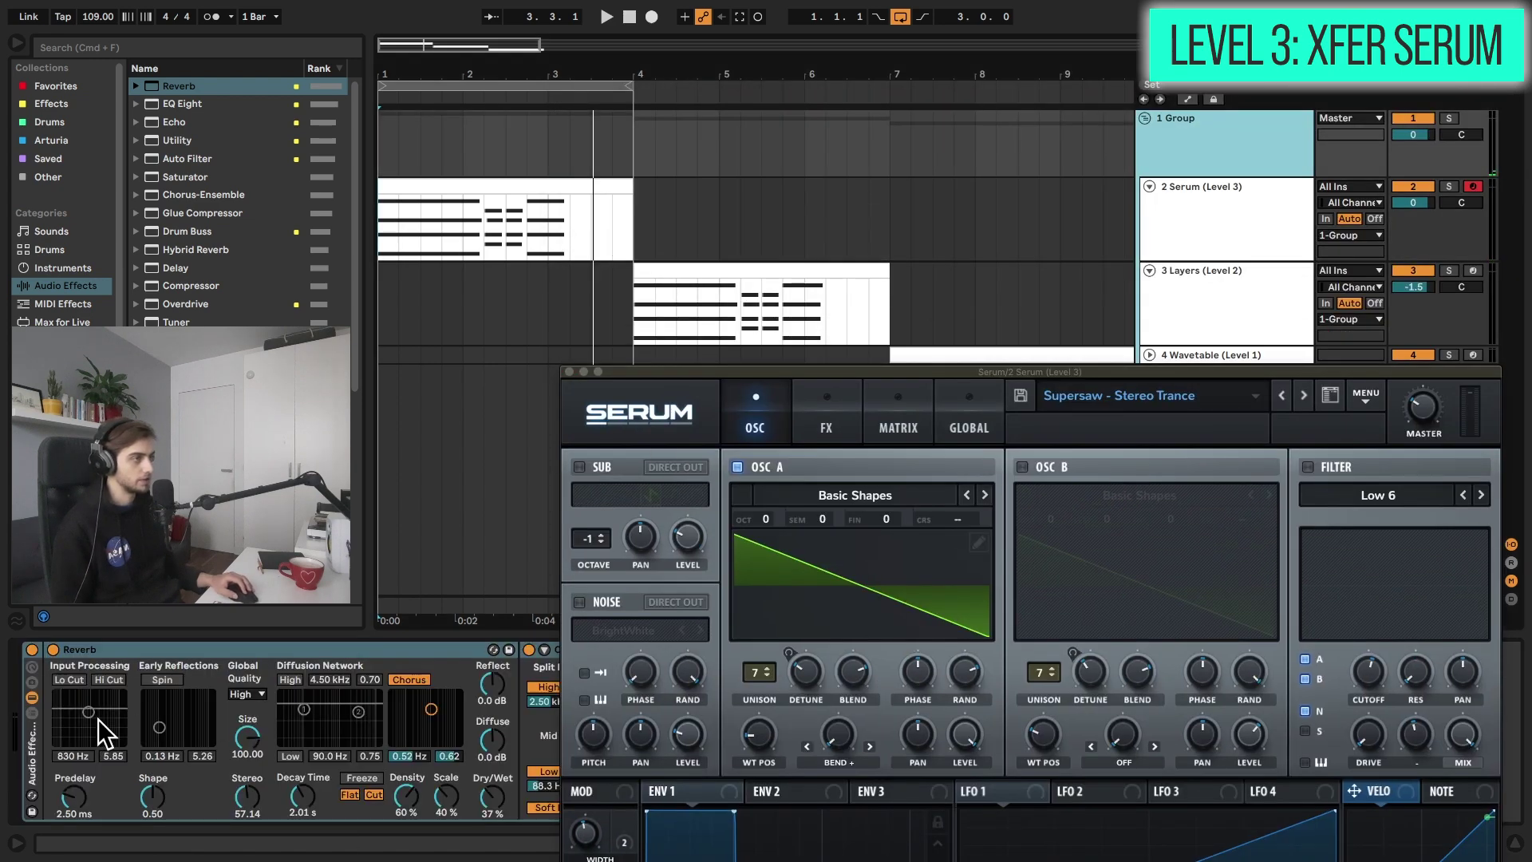
click(1181, 219)
drag(951, 372, 959, 79)
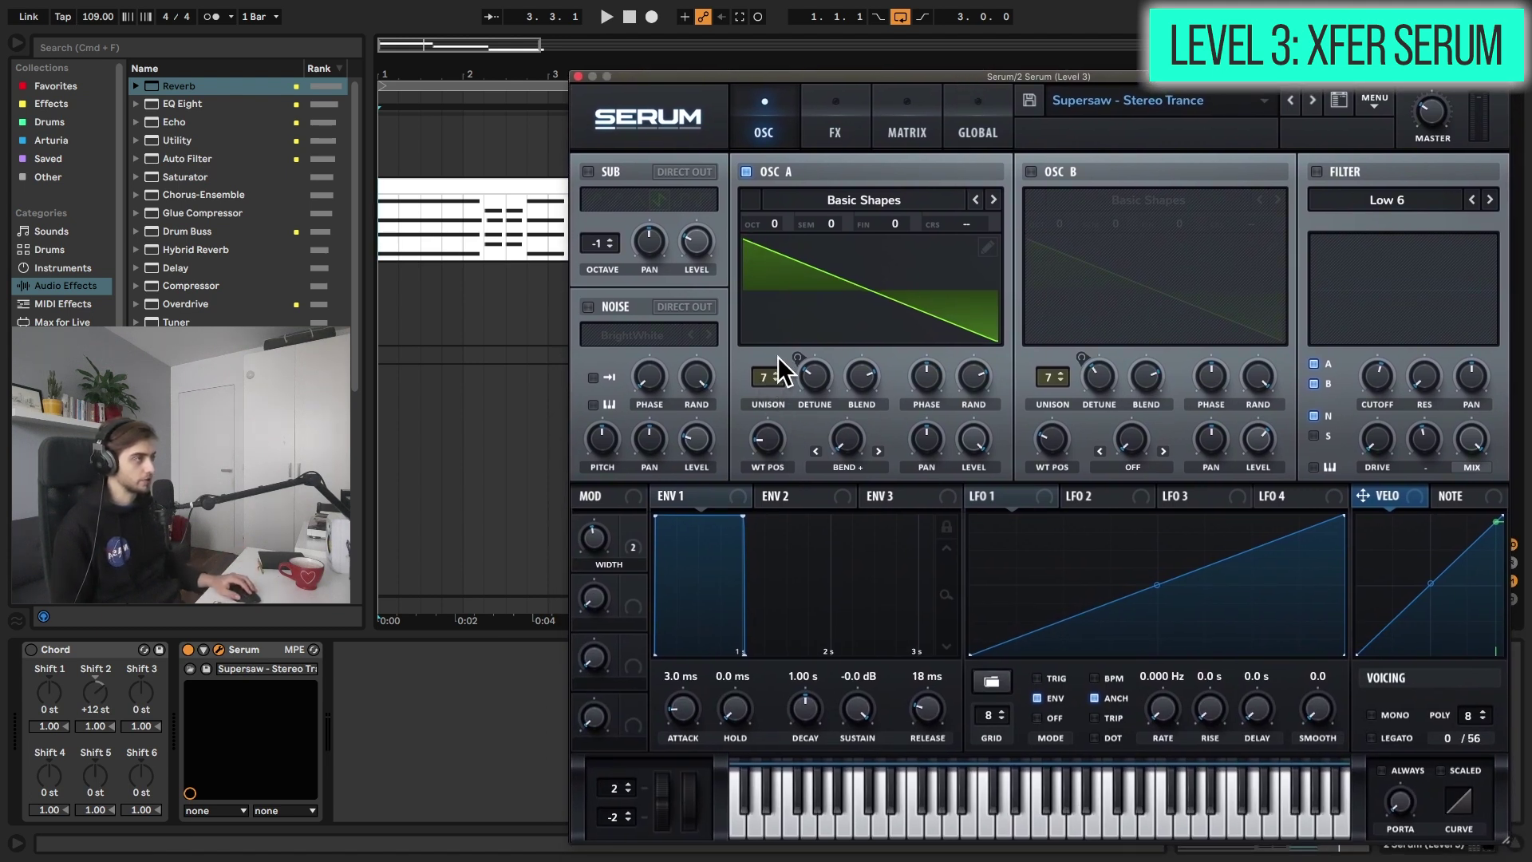
Step: Review Serum's Global unison settings and audition oscillators A and B individually
click(921, 116)
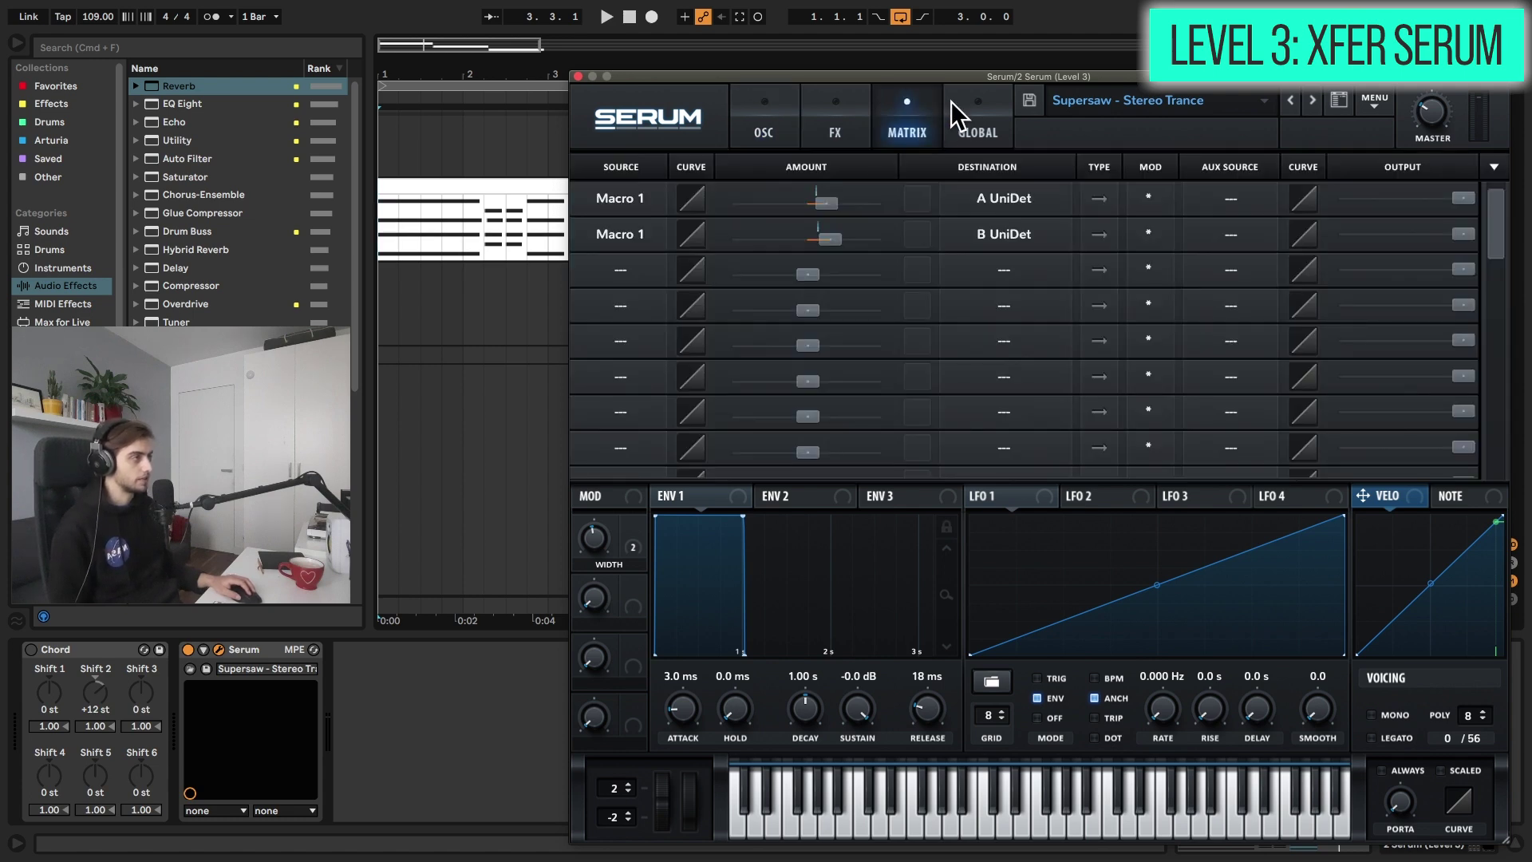
click(950, 103)
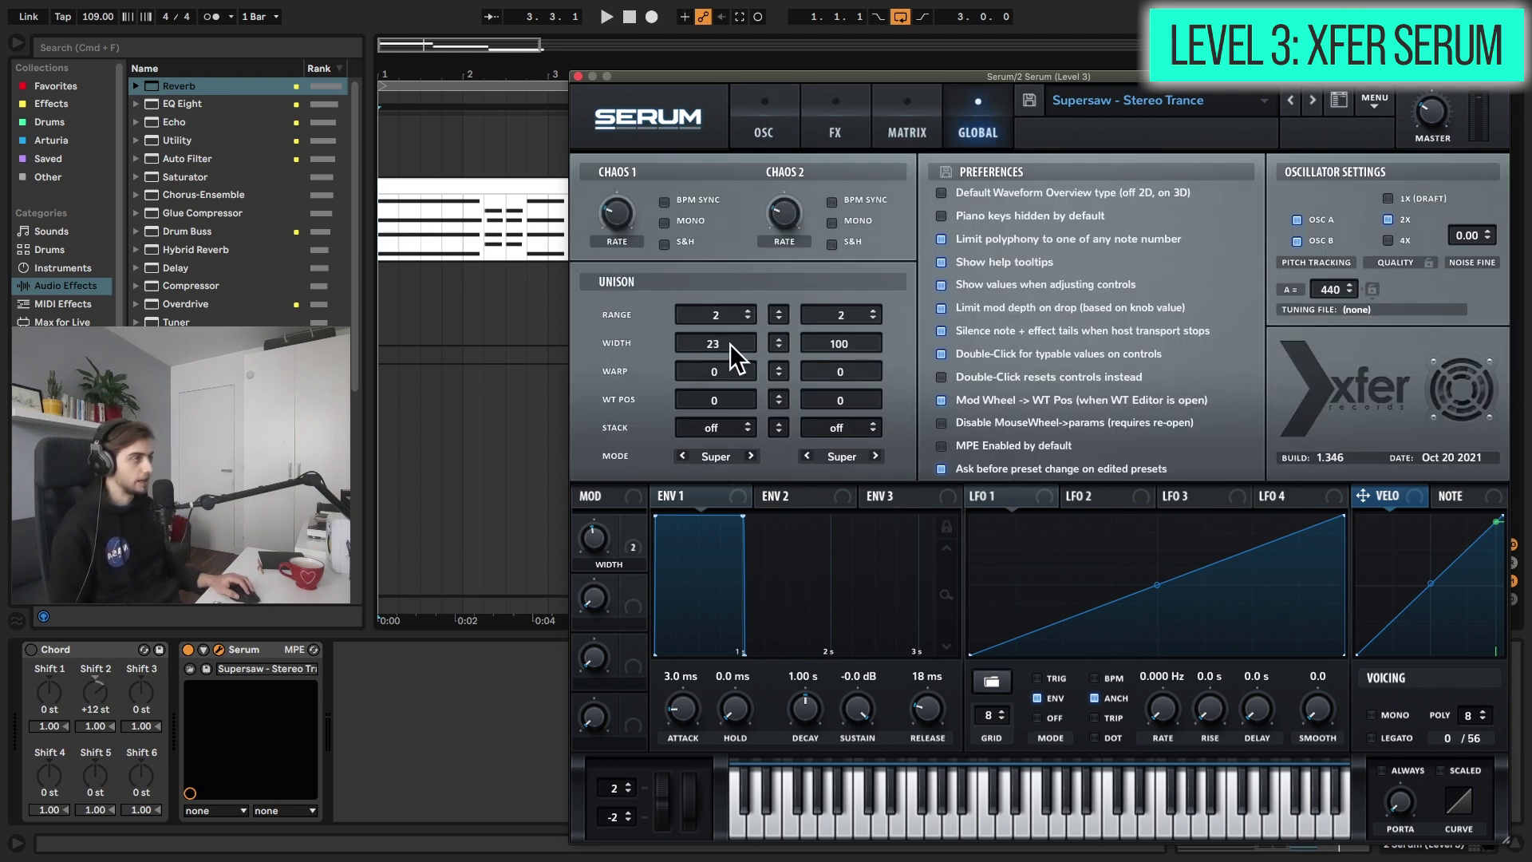
click(767, 126)
click(967, 125)
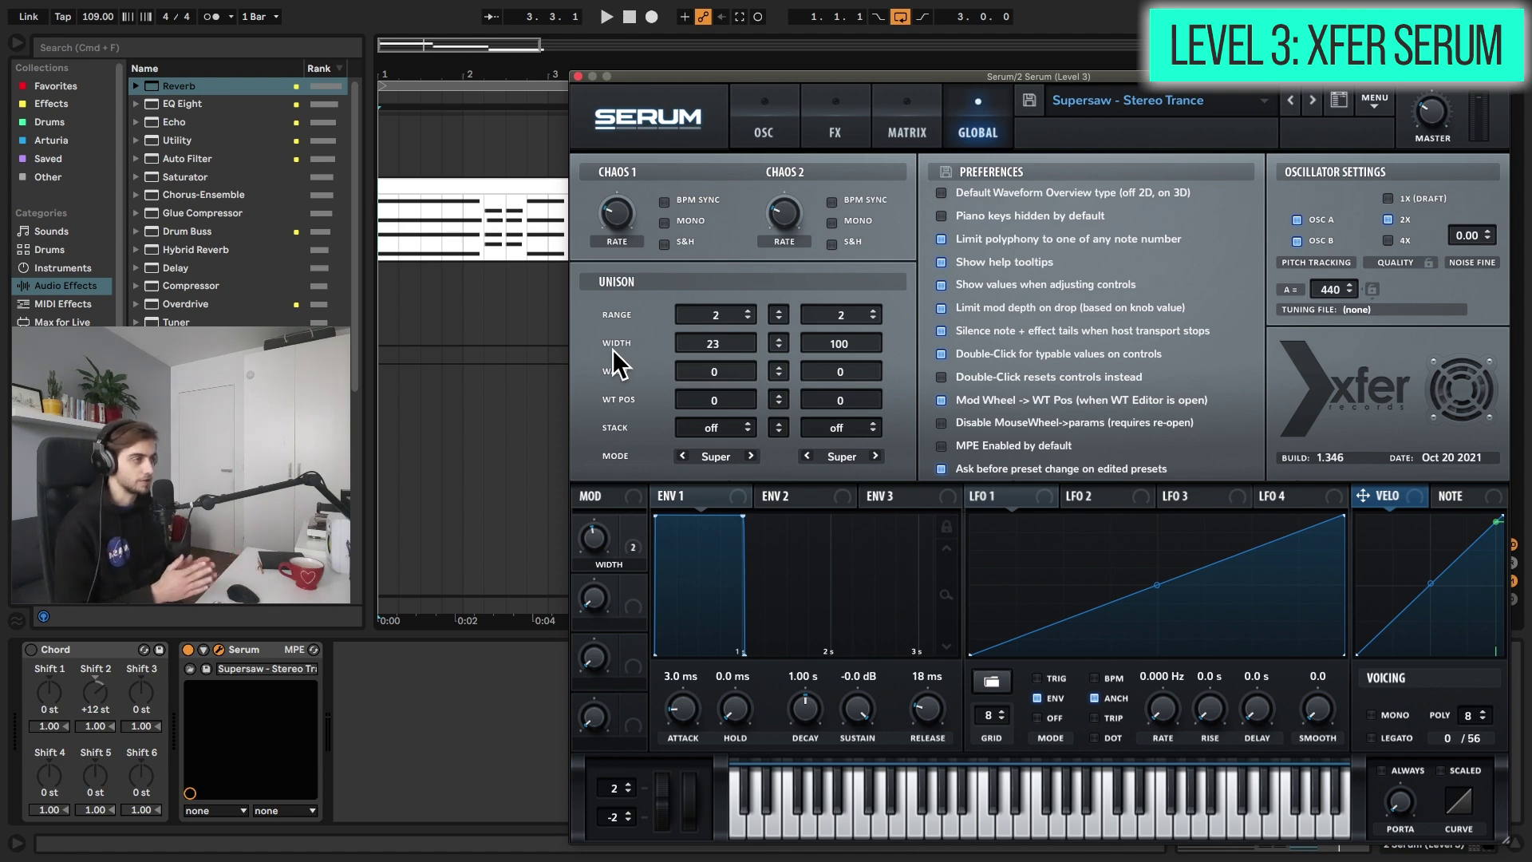
click(767, 132)
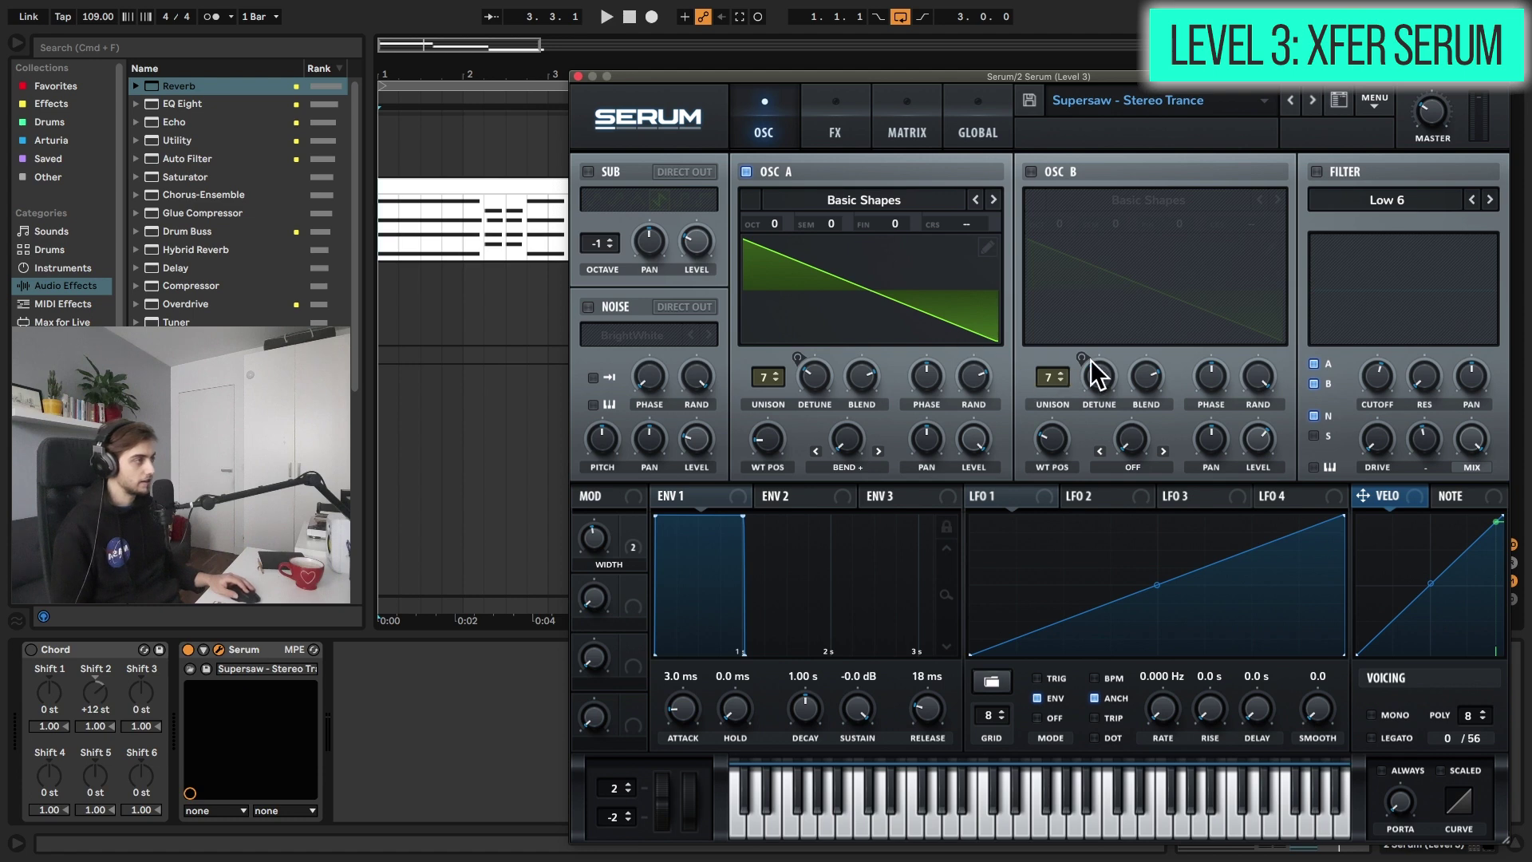
click(1031, 173)
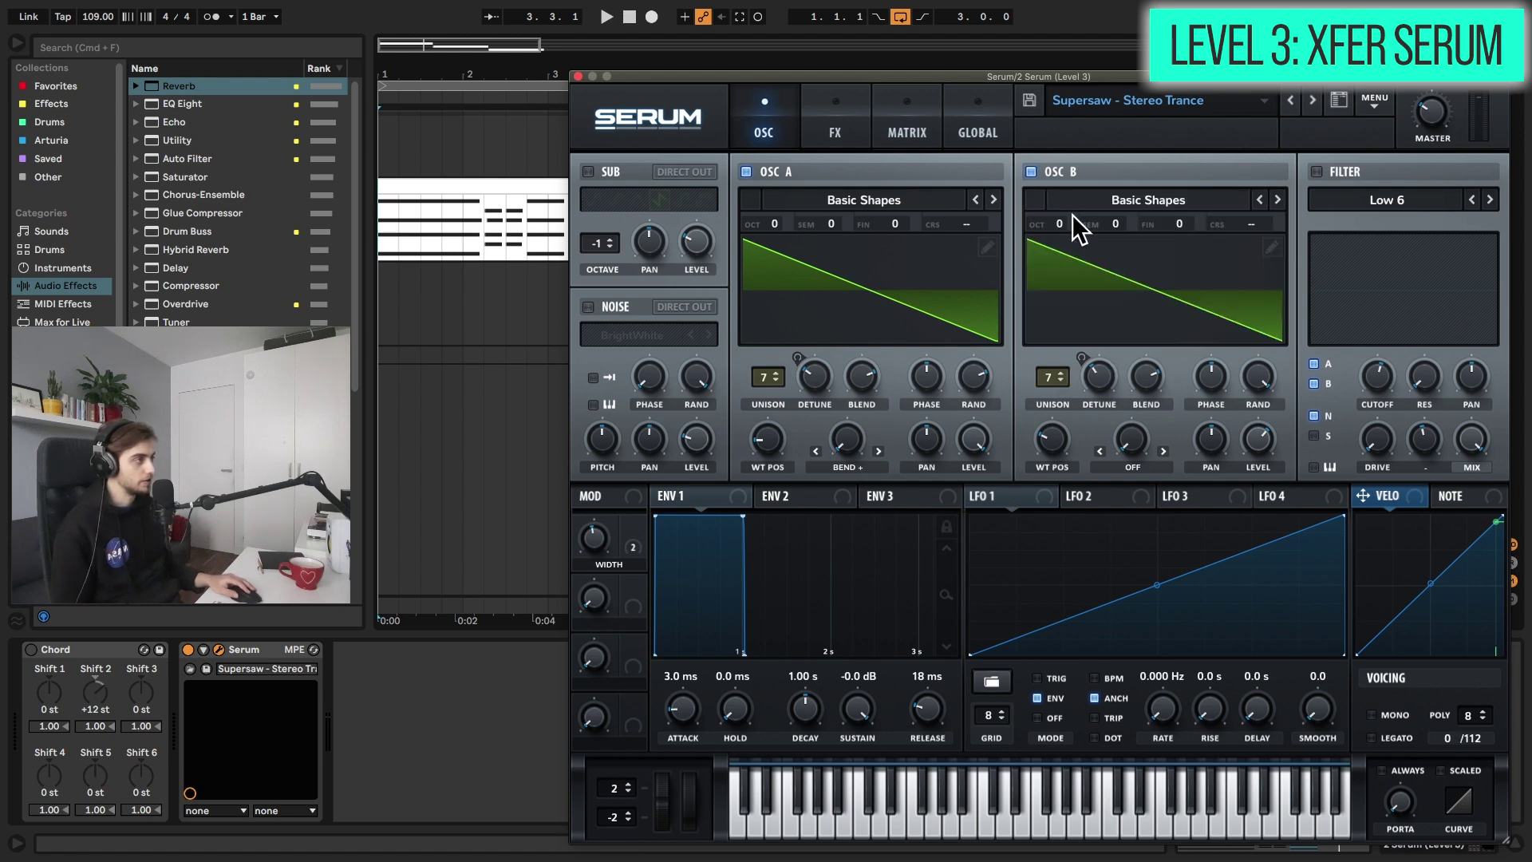
click(747, 171)
click(978, 132)
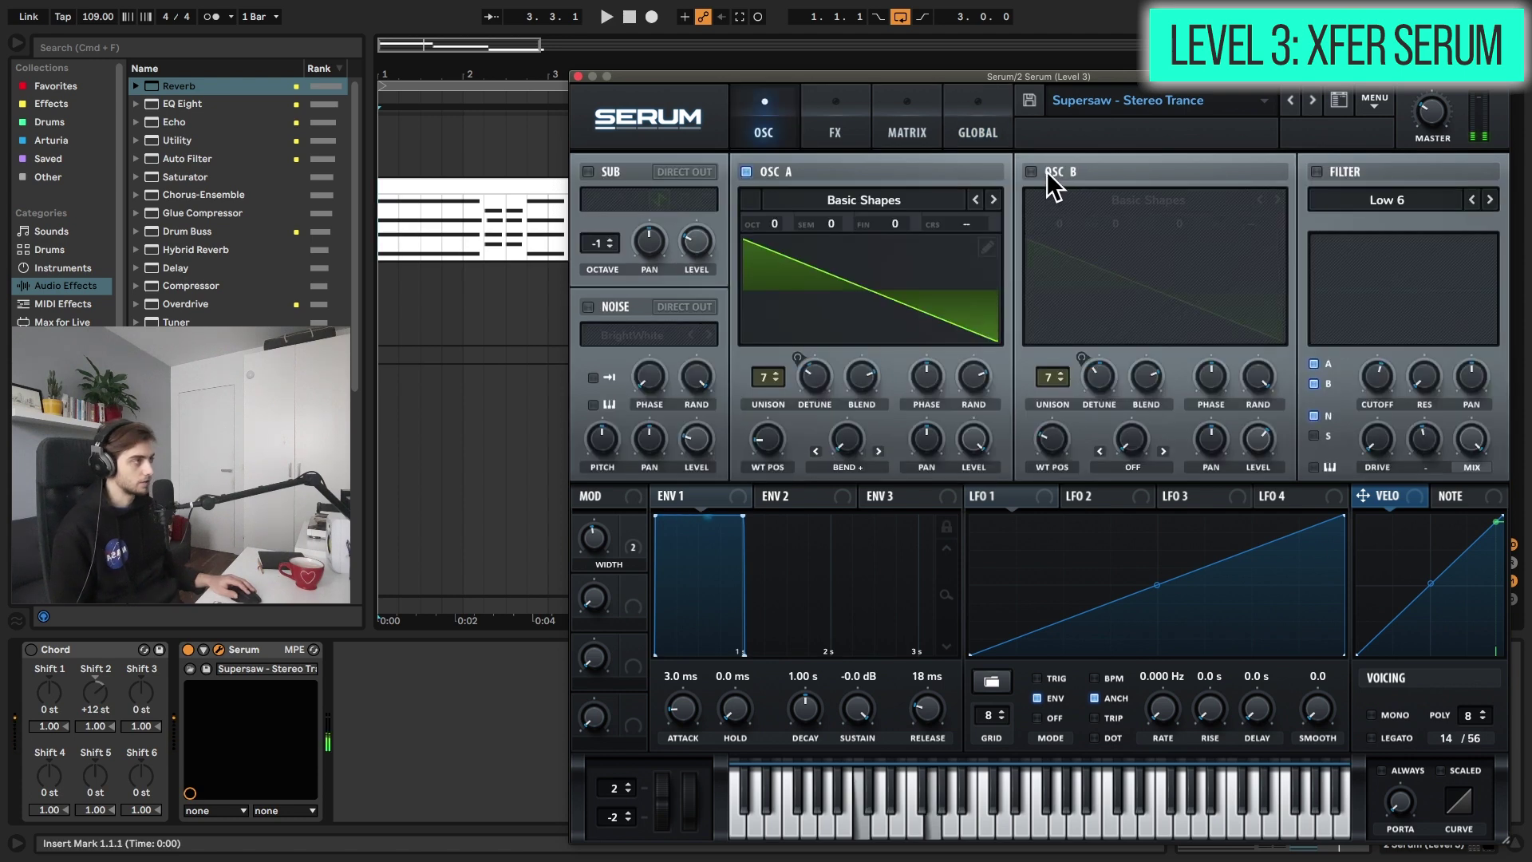
click(1046, 171)
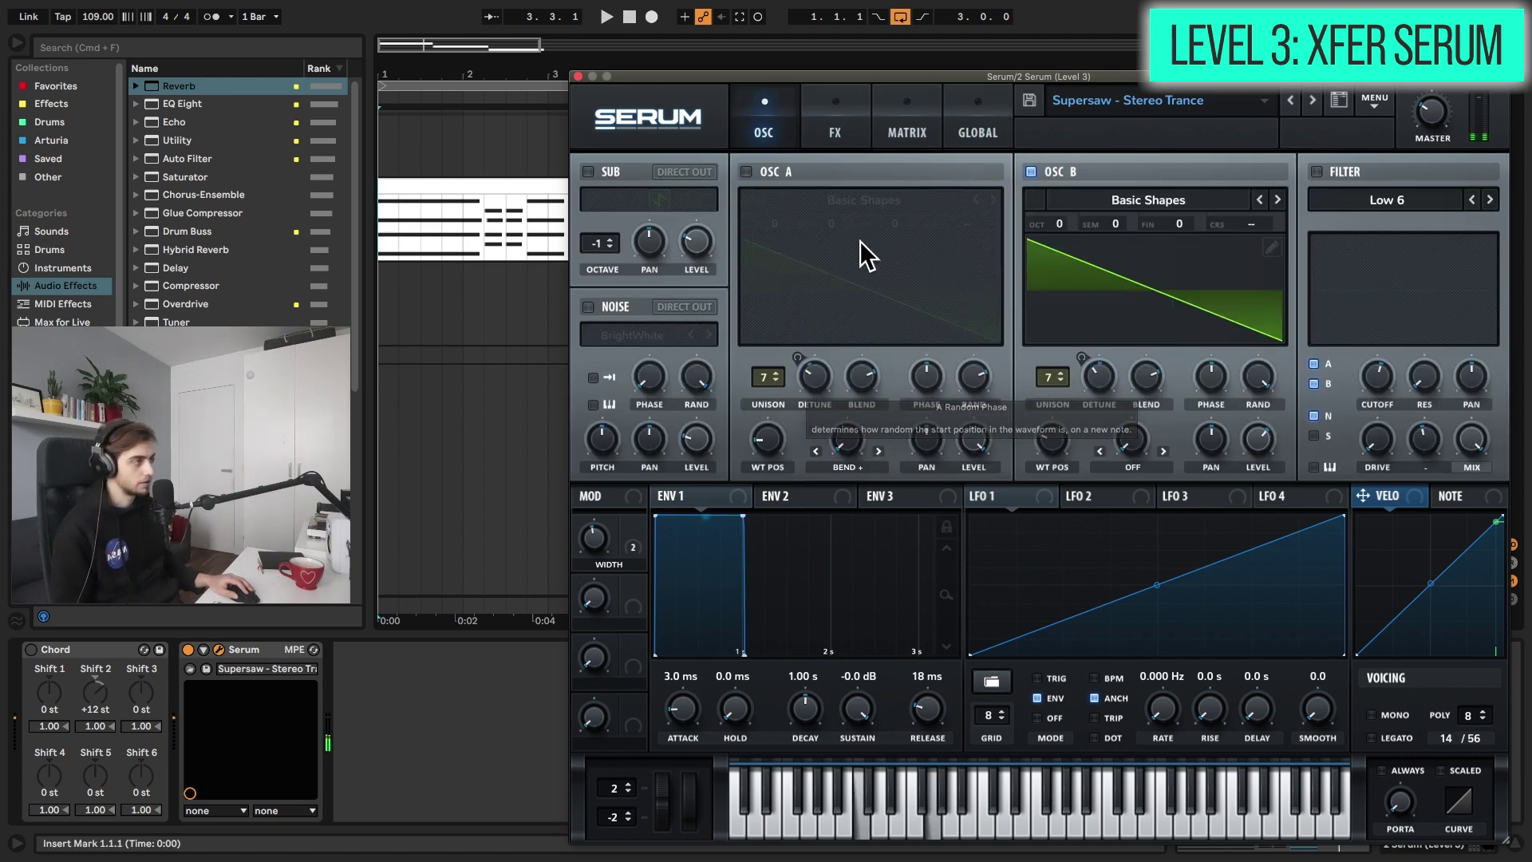
click(769, 169)
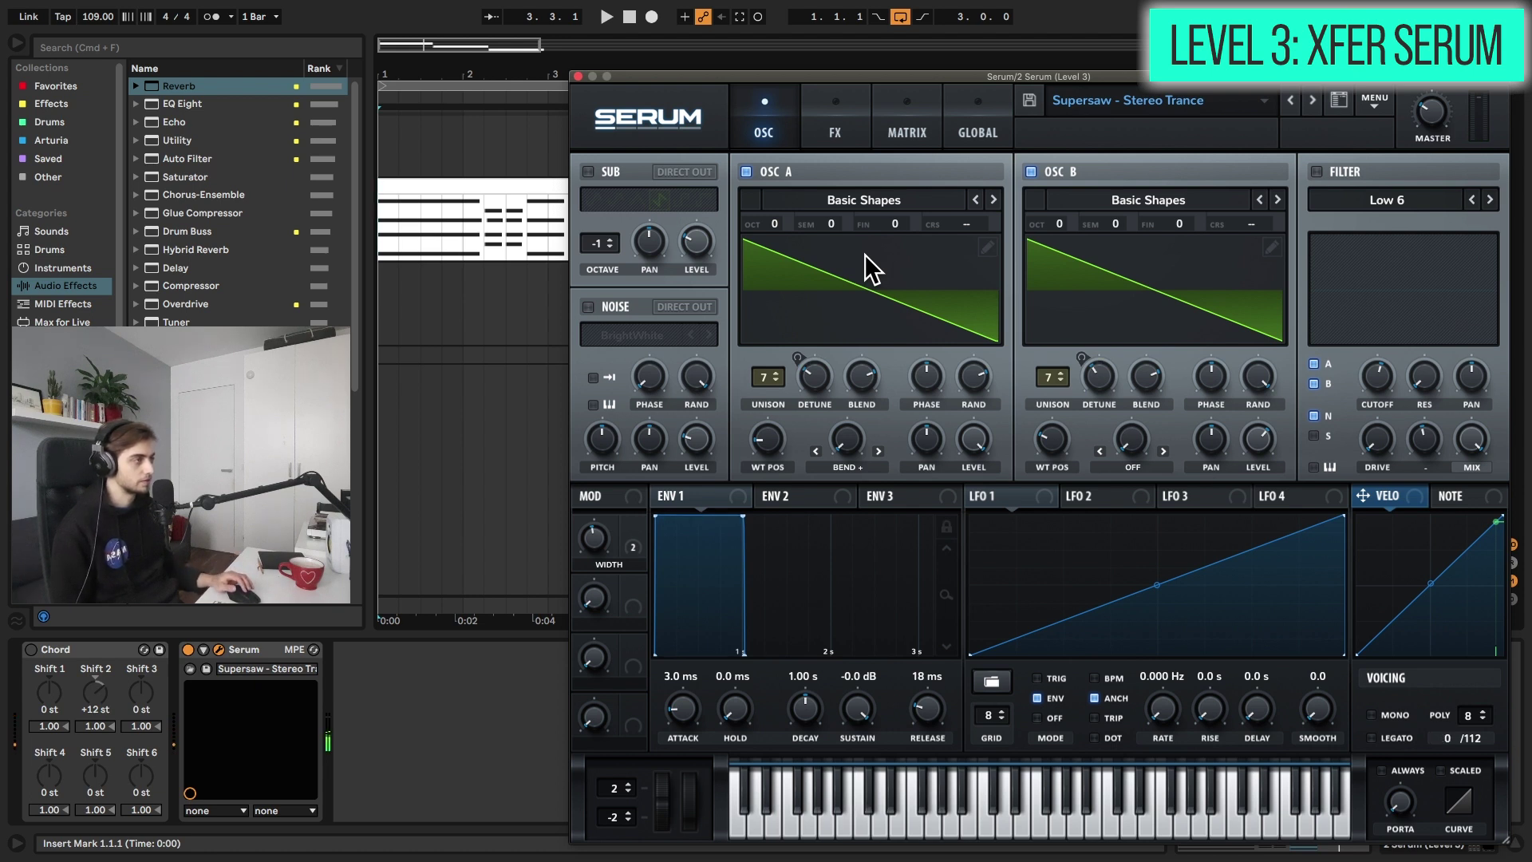
Step: Re-enable Chord, raise the Width macro to 73%, and leave only the noise oscillator on
click(31, 649)
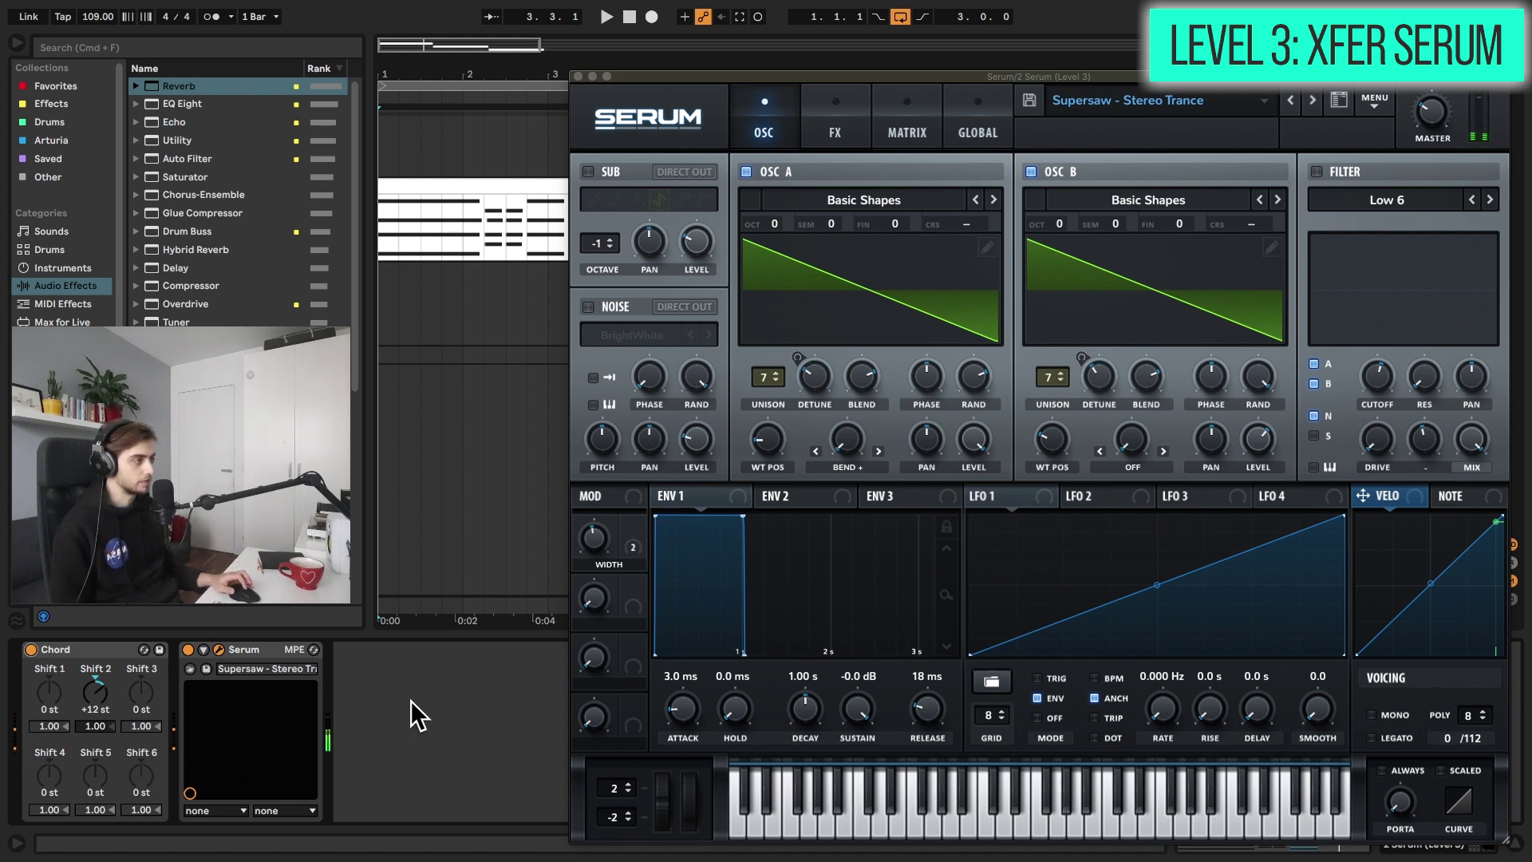
click(633, 544)
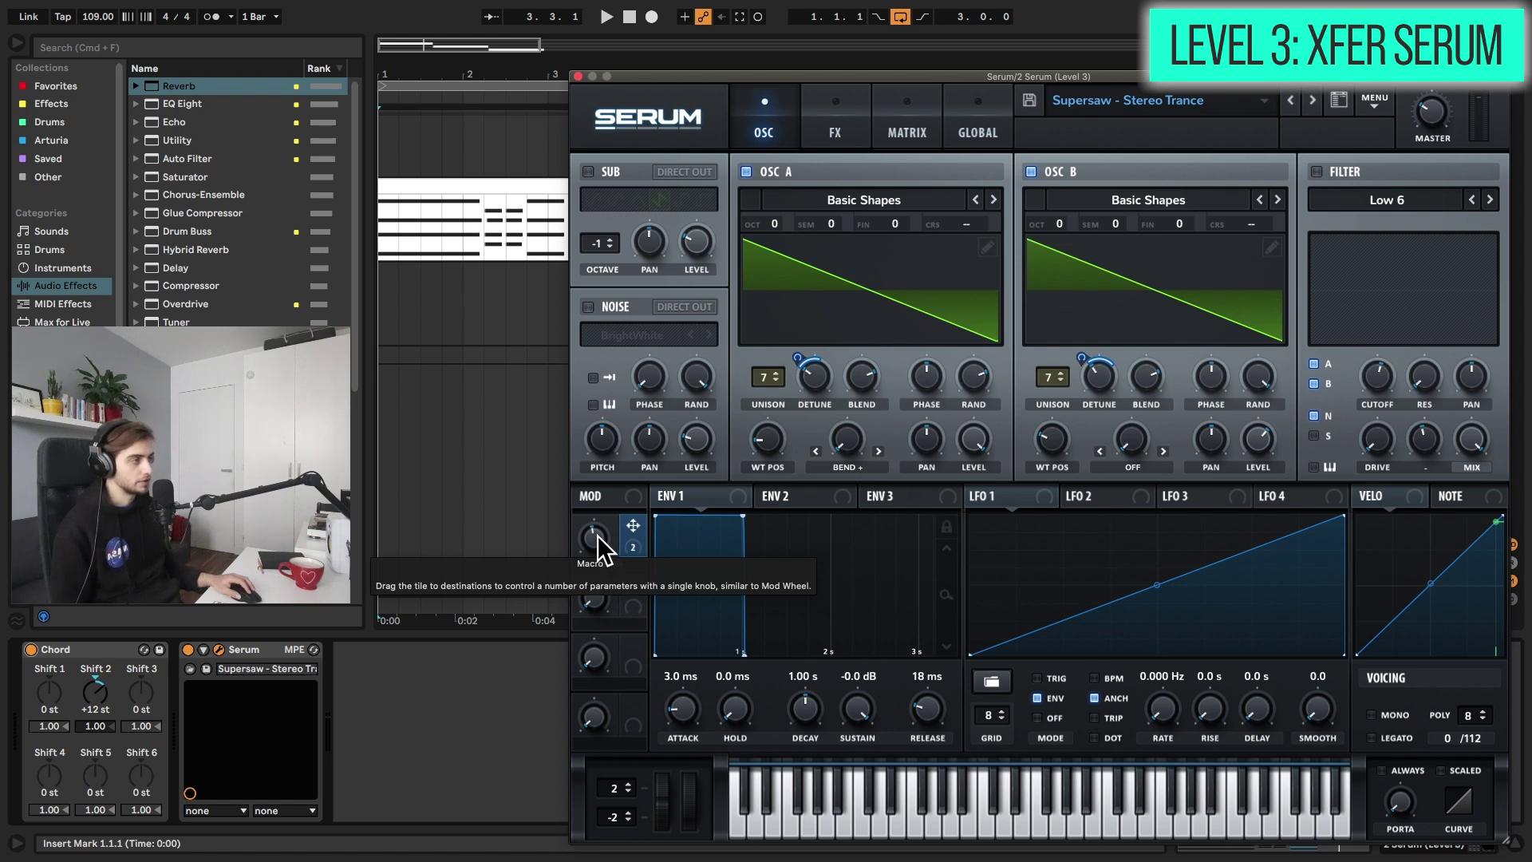
drag(603, 549, 620, 505)
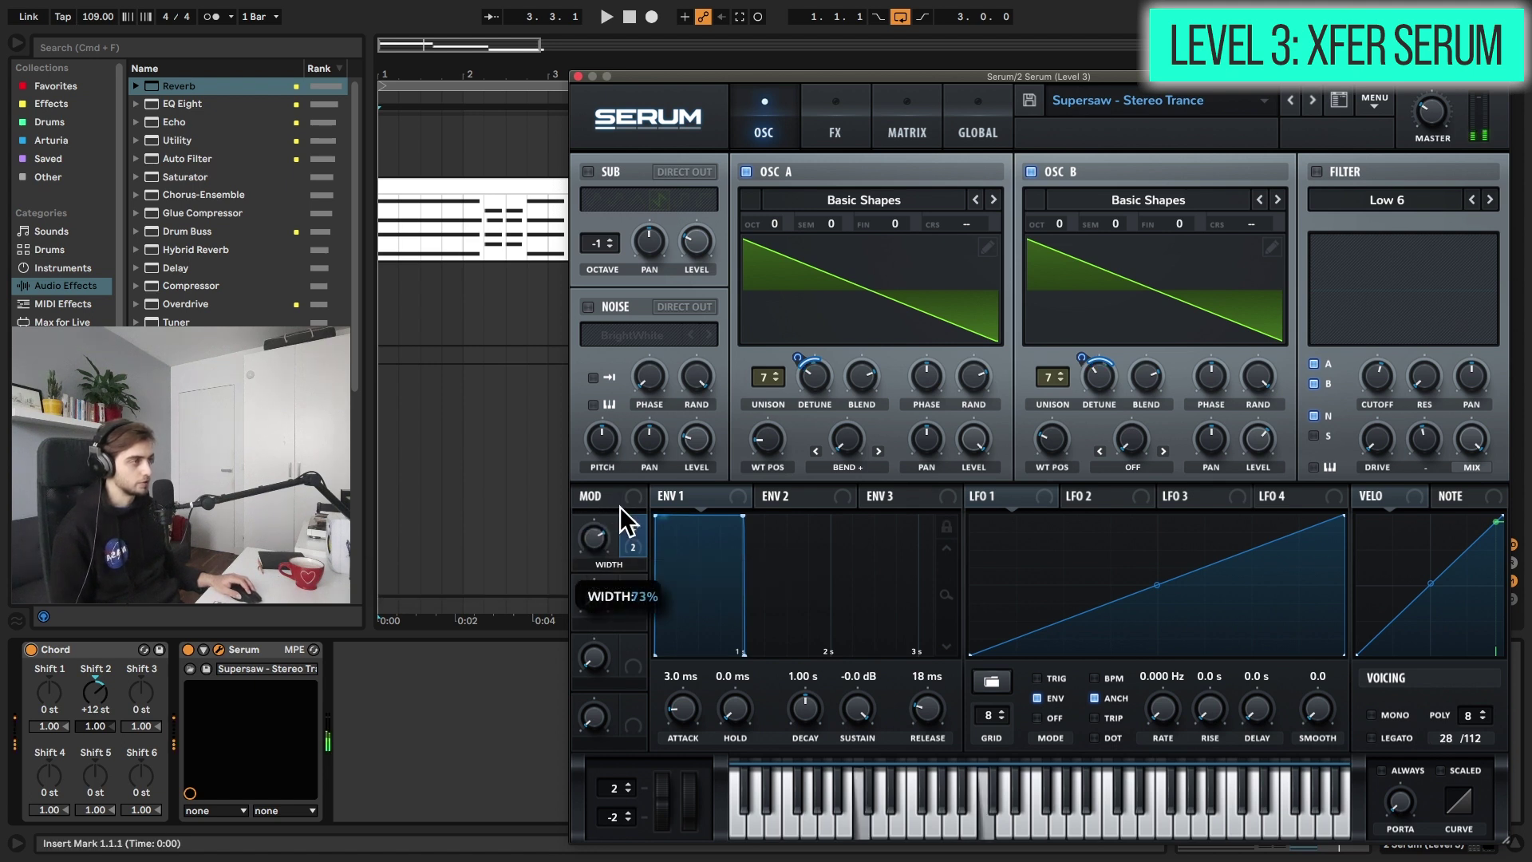
click(604, 303)
click(782, 165)
click(1053, 165)
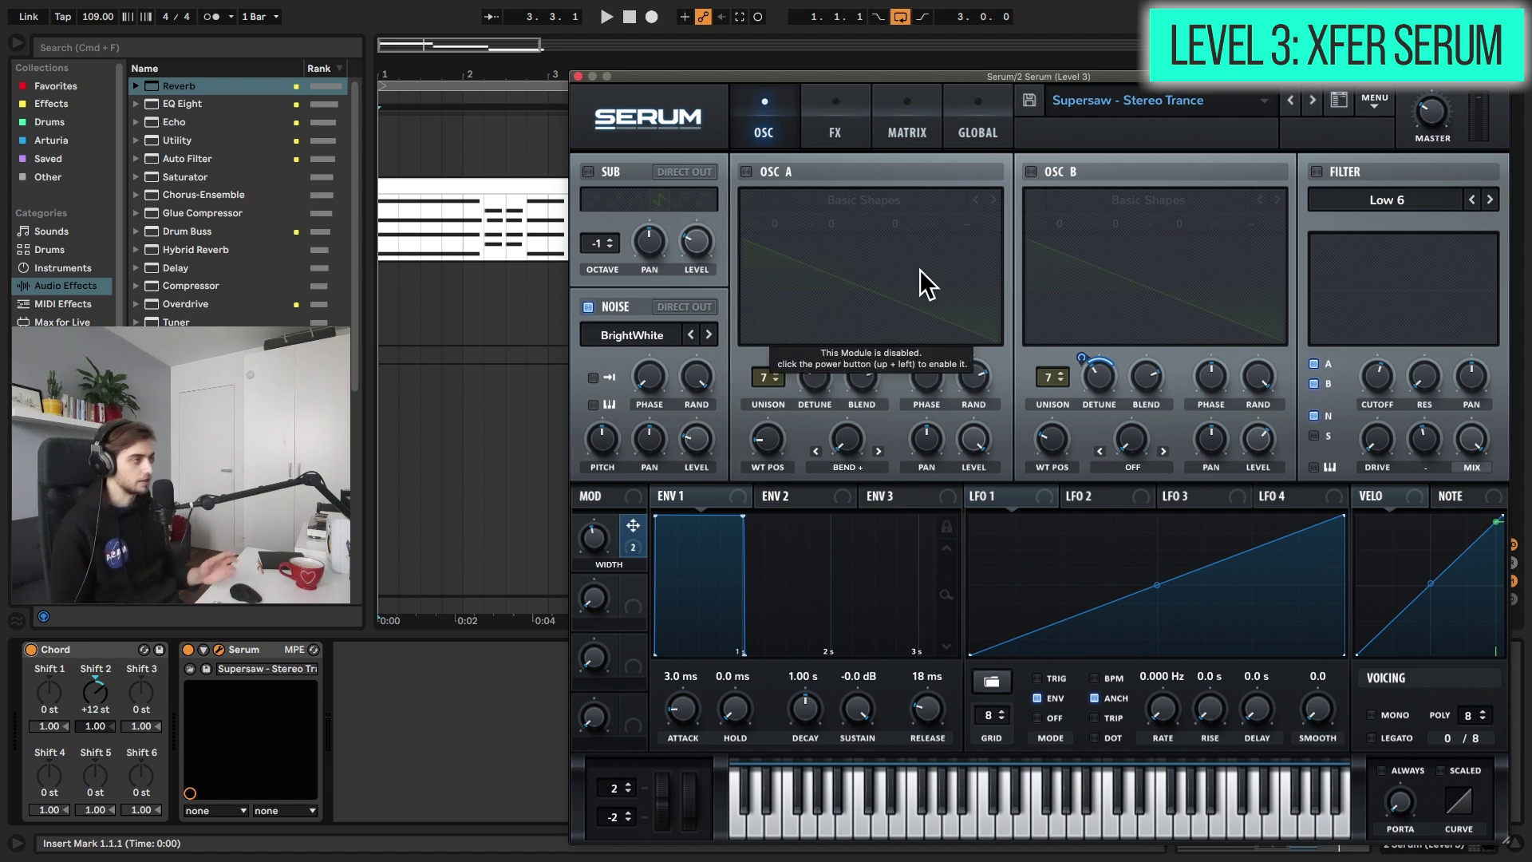
Step: Turn Serum's oscillators A and B back on and play the full patch
click(748, 172)
click(1031, 171)
key(space)
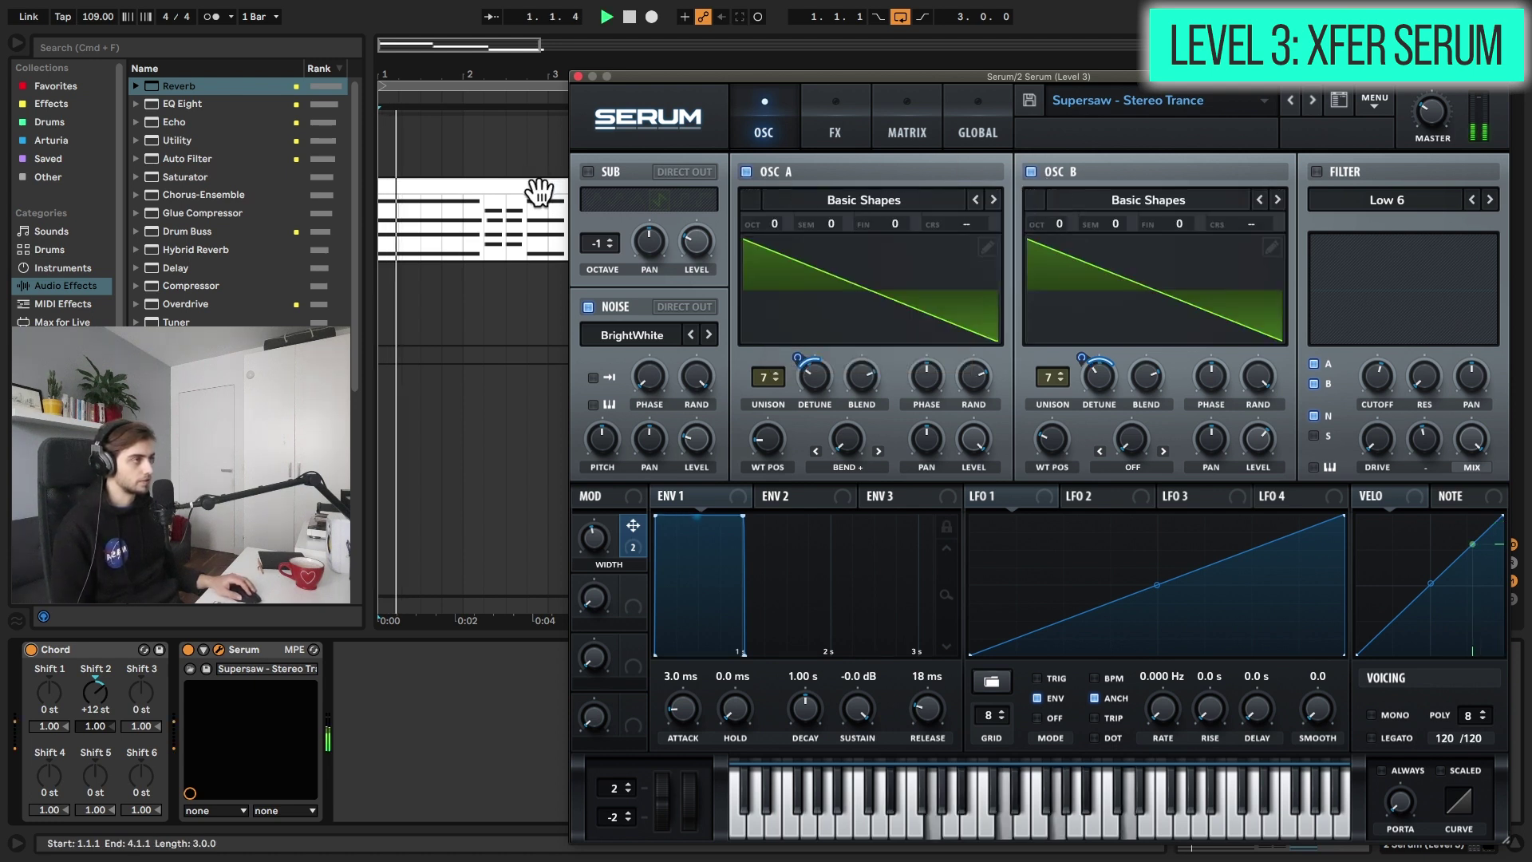
drag(735, 69, 734, 79)
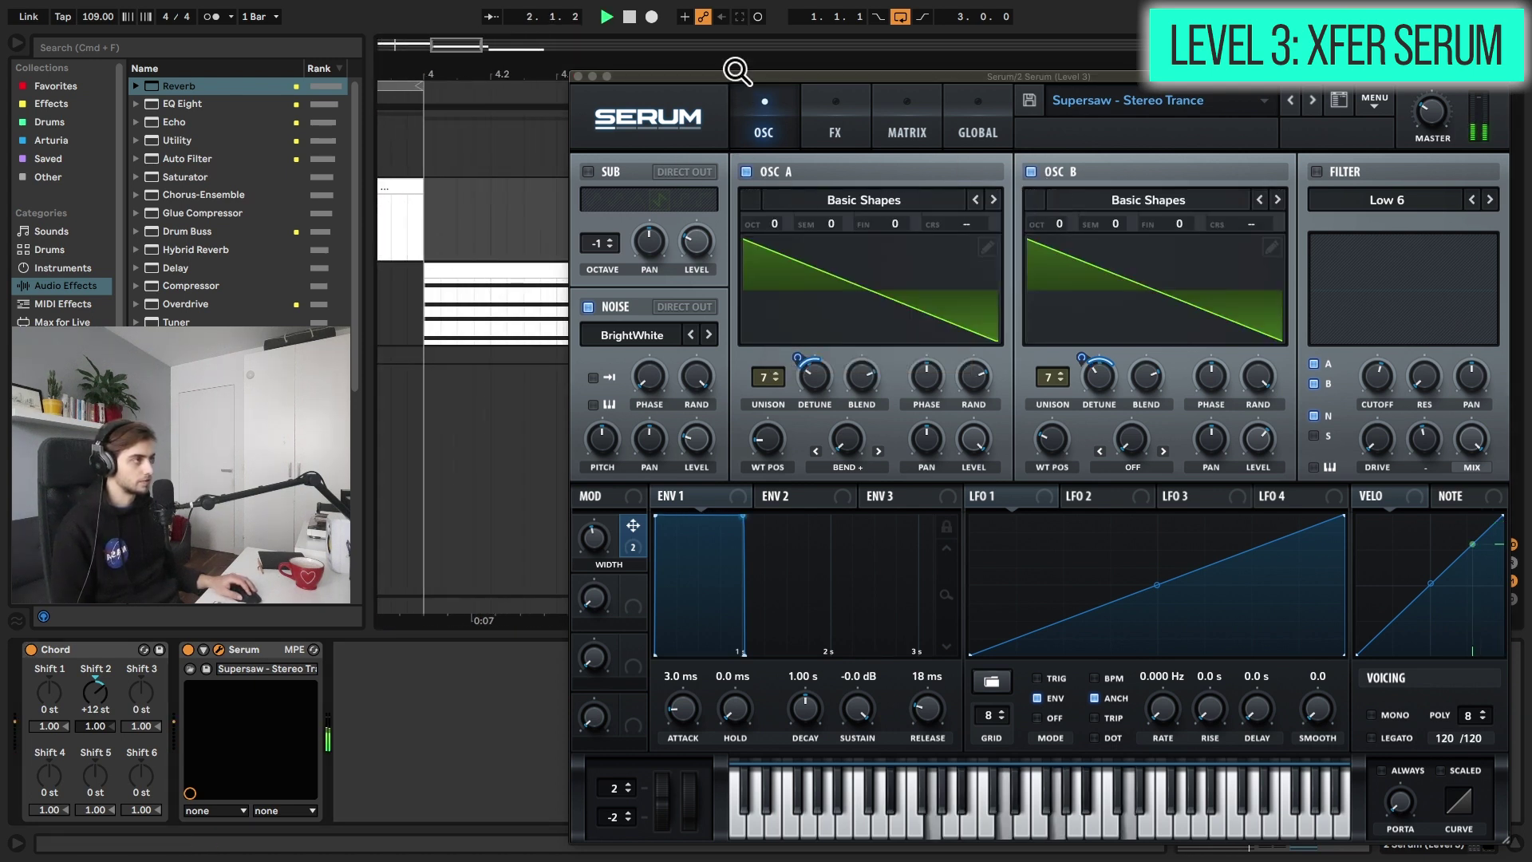
drag(537, 78, 674, 82)
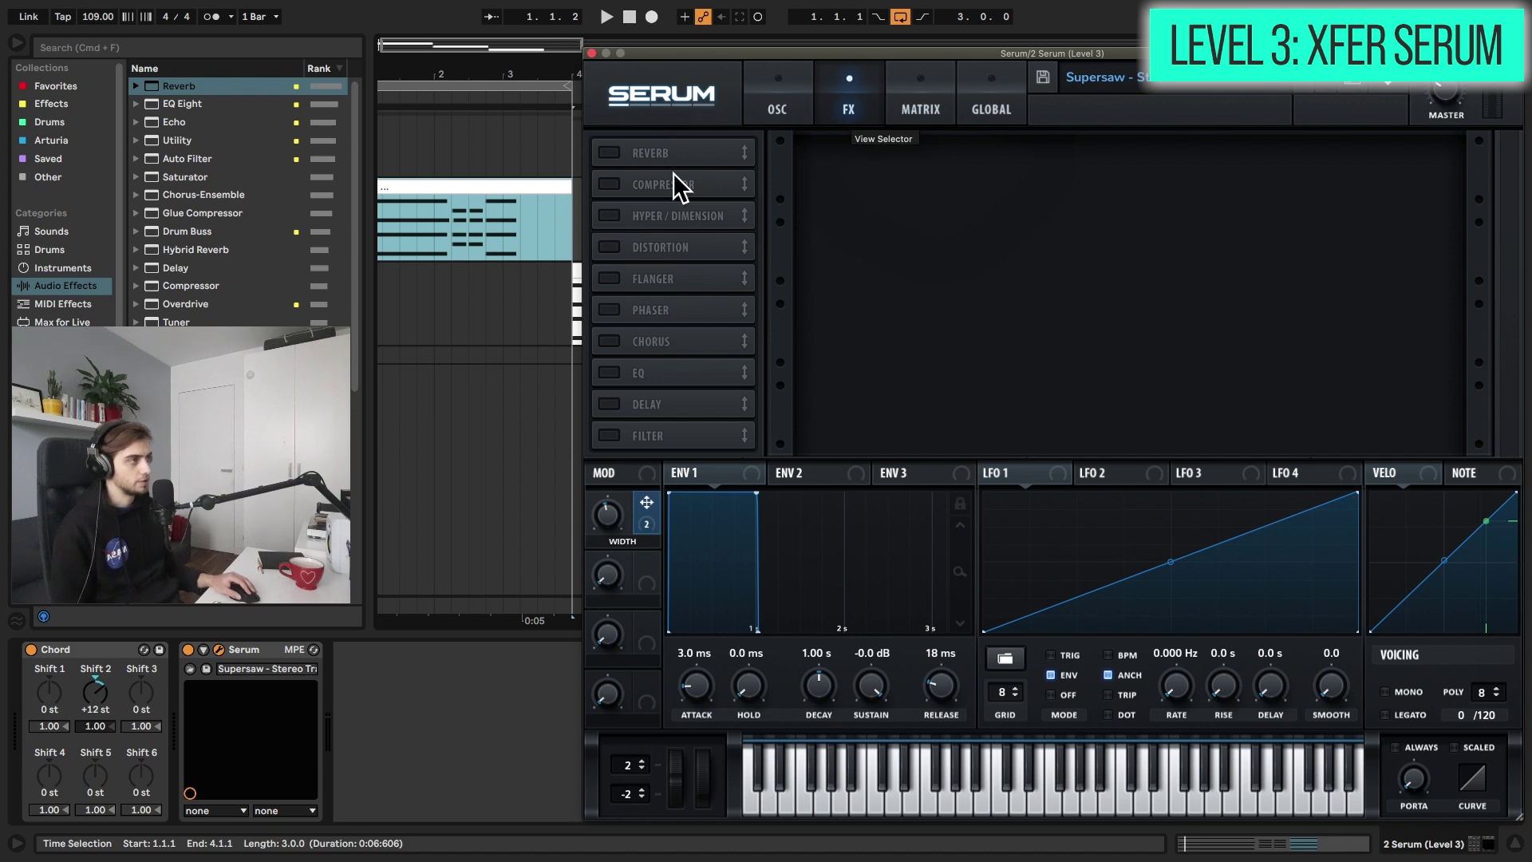
Step: Try Serum's built-in compressor and reverb, then switch both off again
click(616, 185)
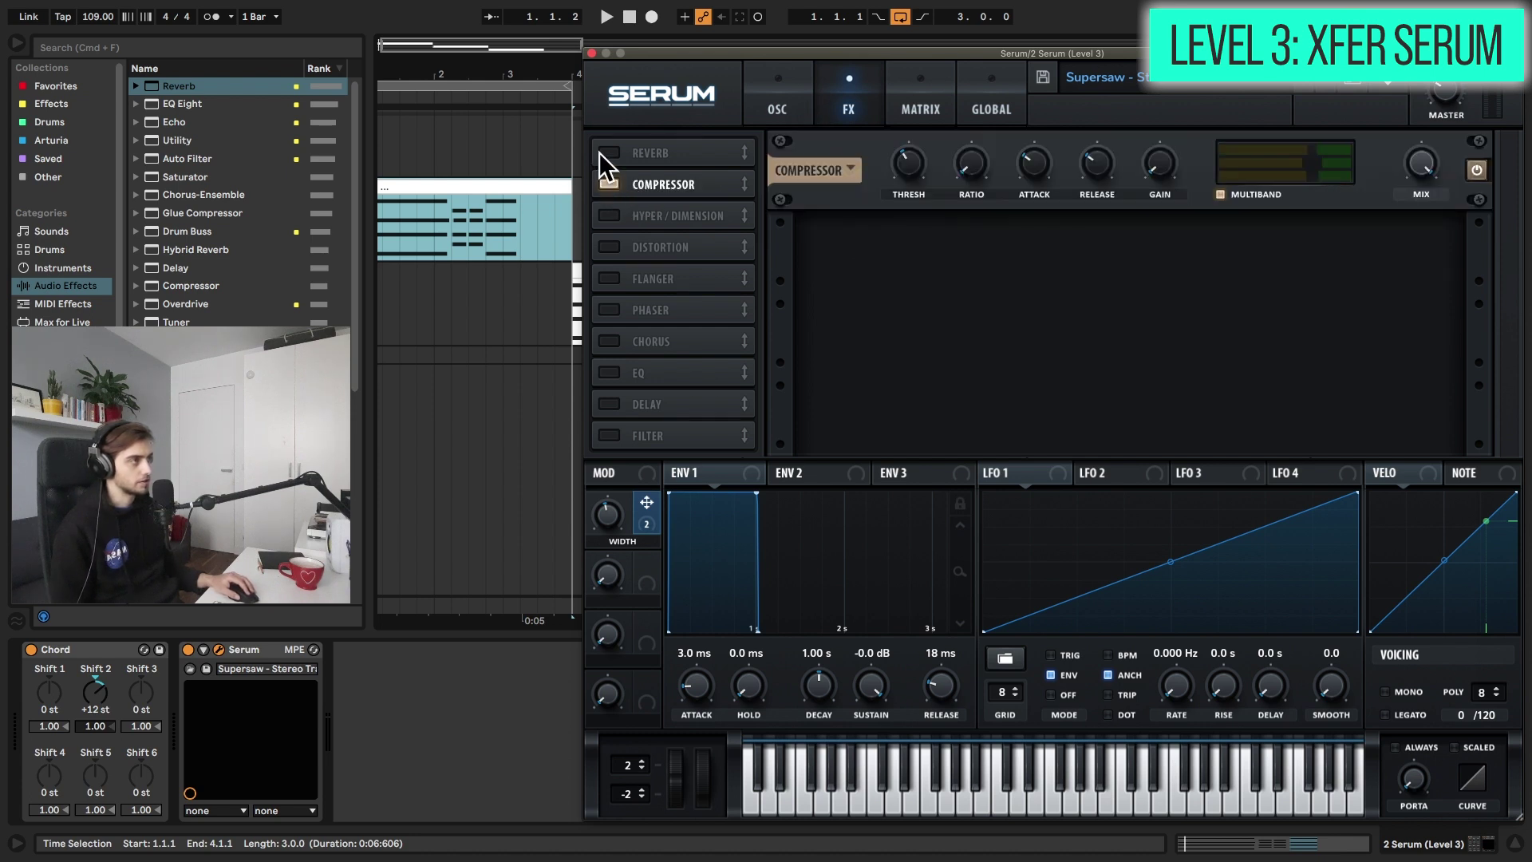
click(607, 153)
click(608, 153)
click(610, 184)
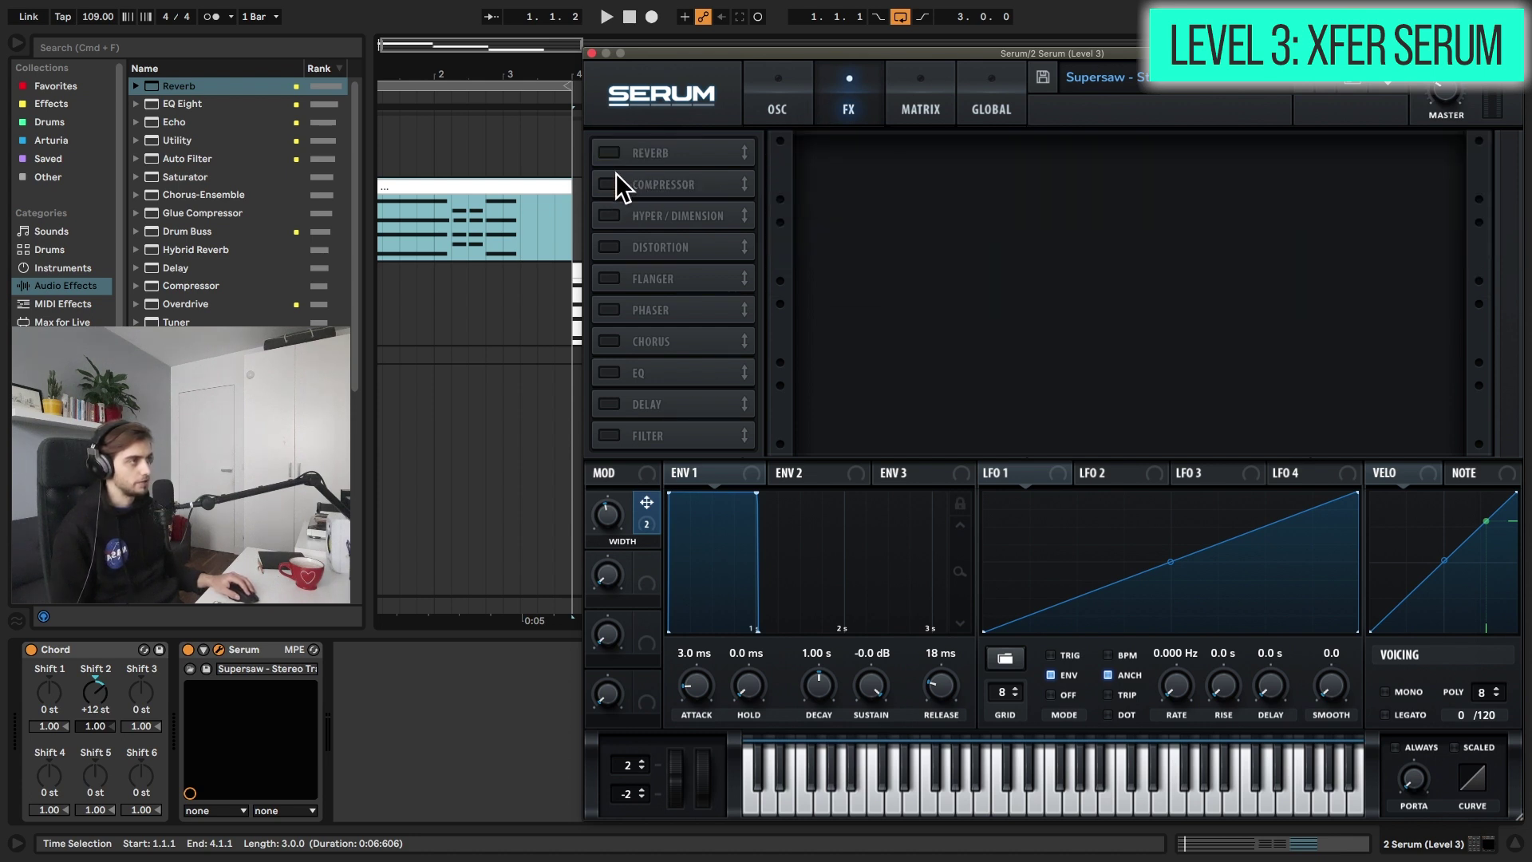
Step: Close Serum and switch on the 1 Group track's Reverb and OTT effect rack
click(592, 54)
click(1176, 143)
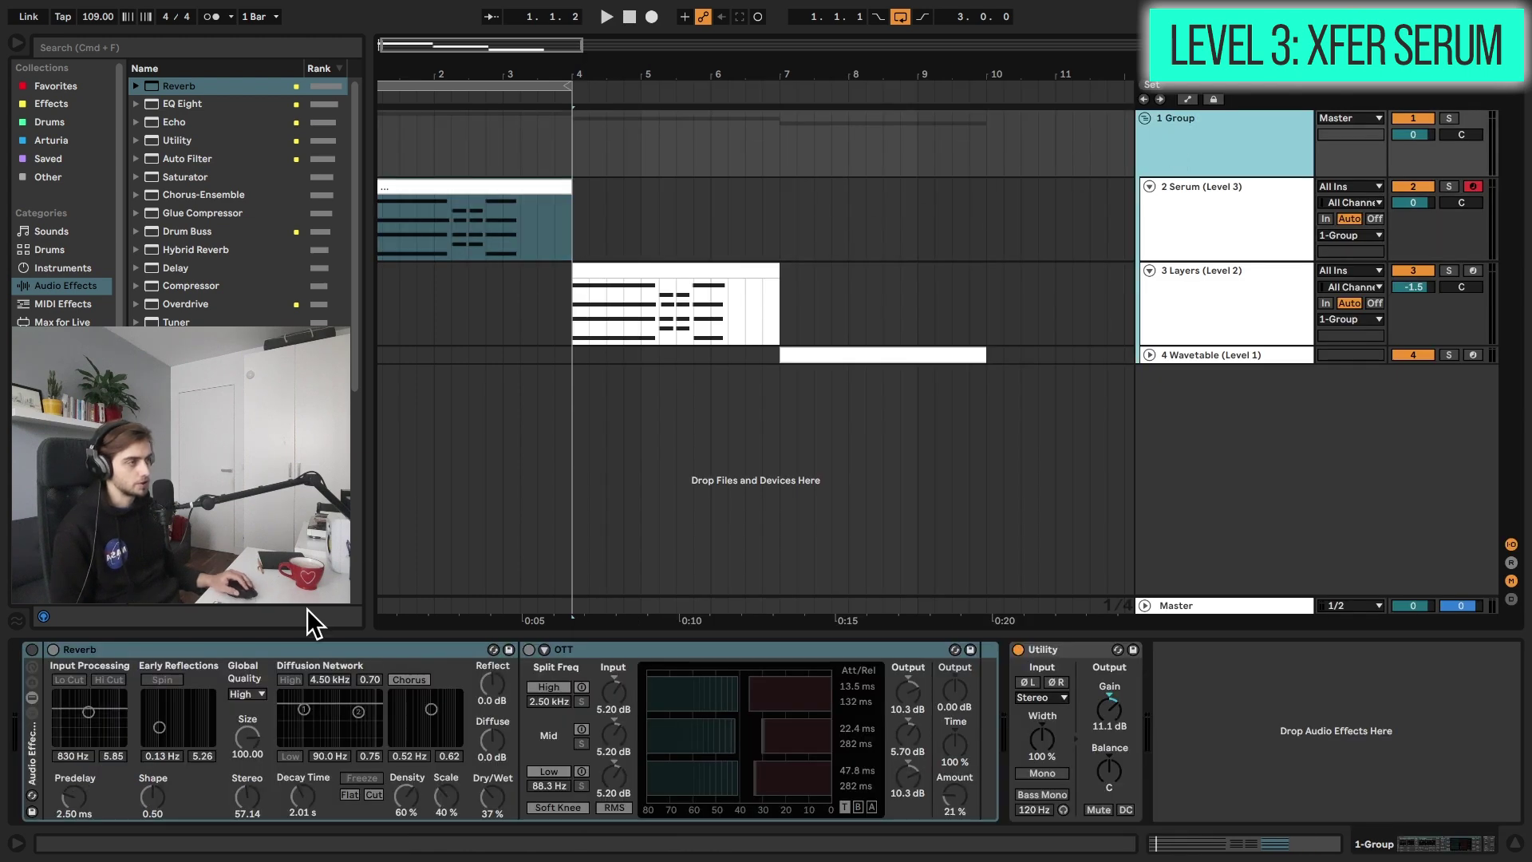
click(32, 649)
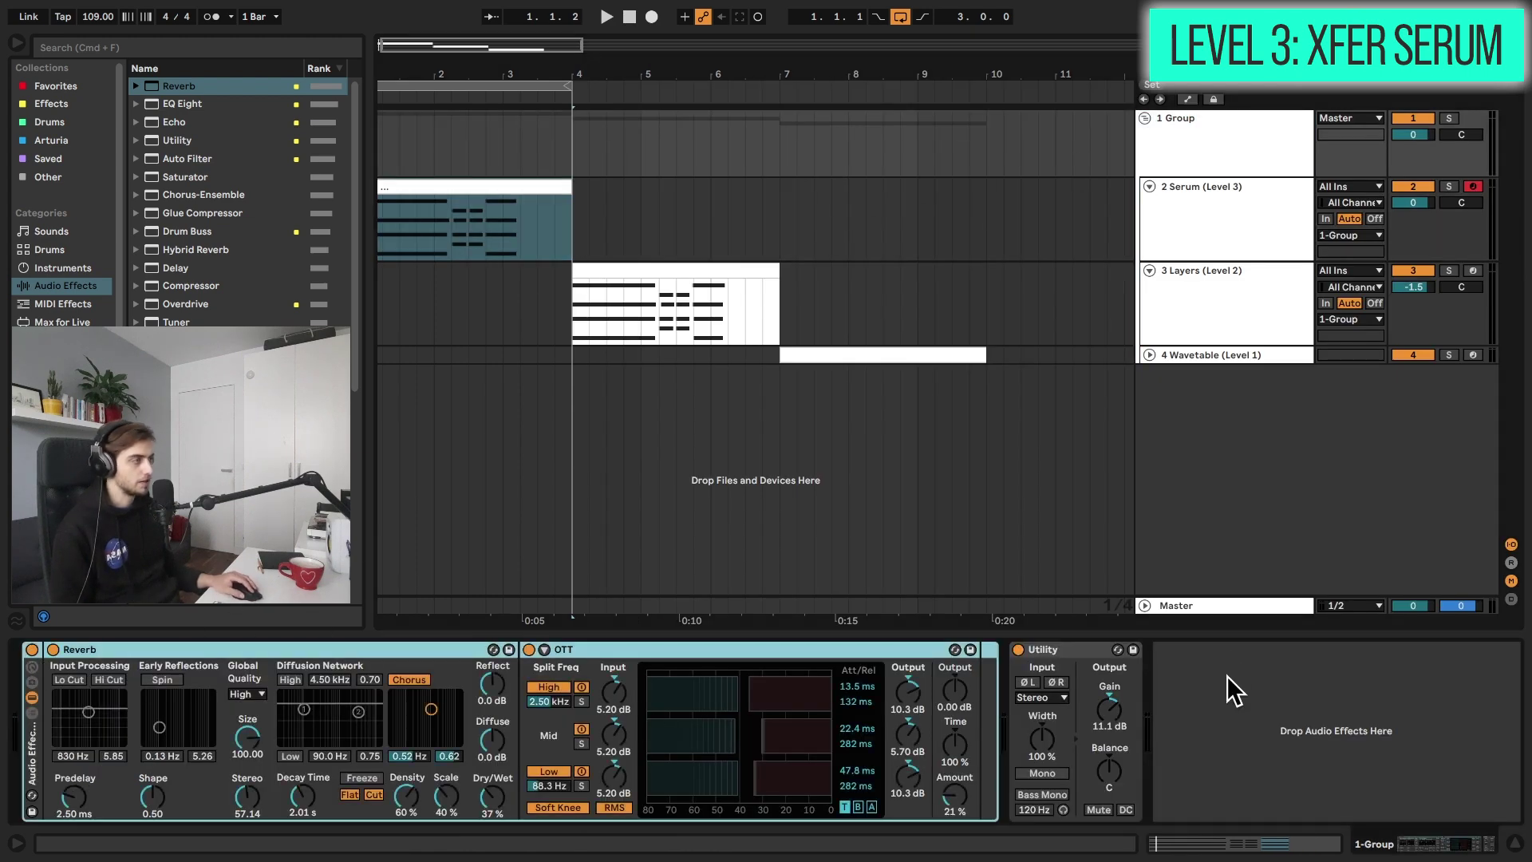
click(400, 185)
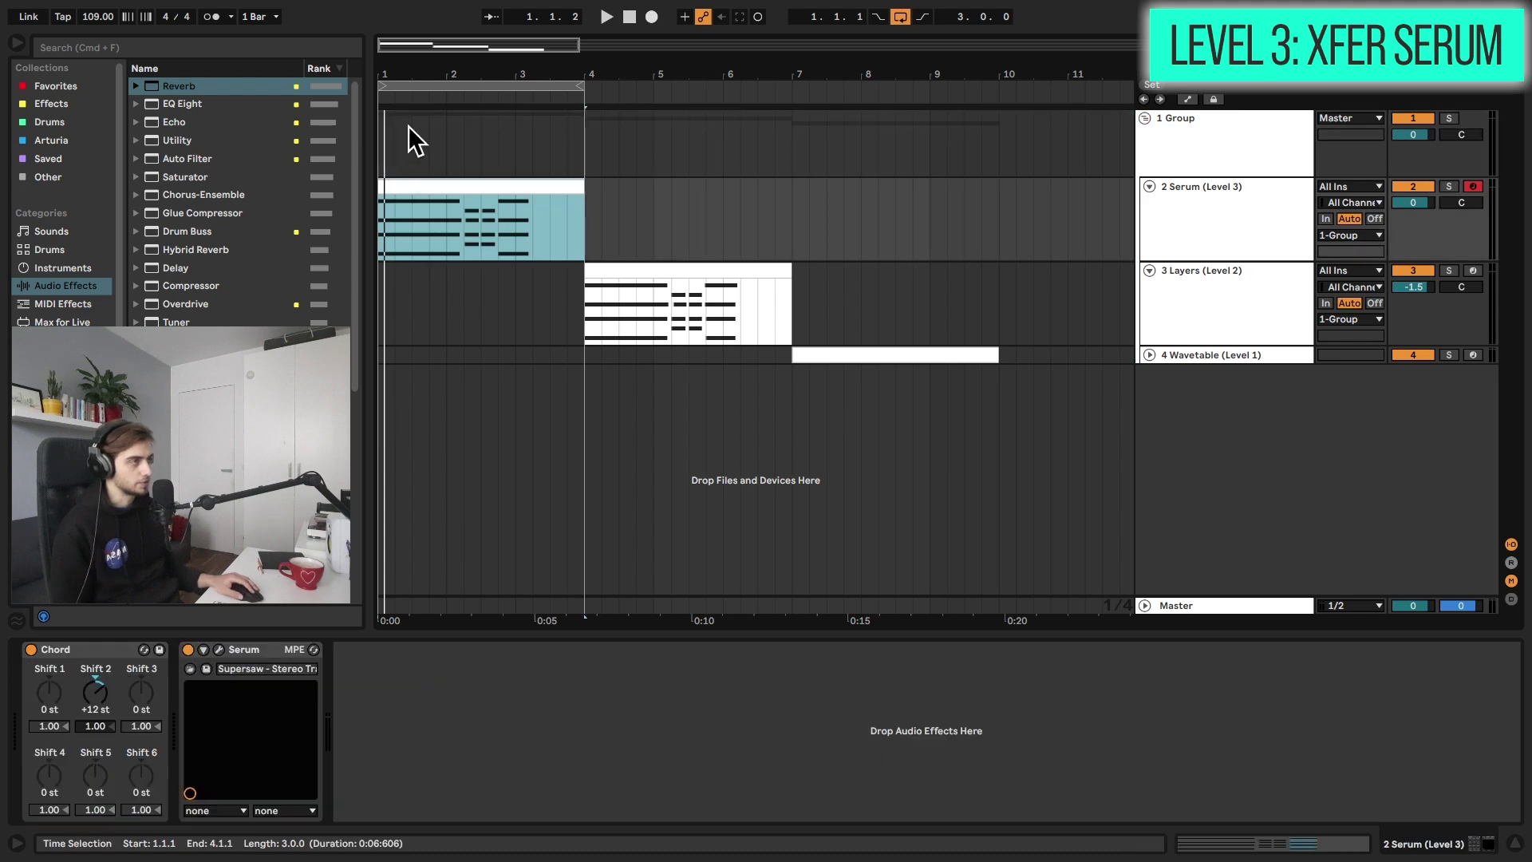
drag(401, 68, 404, 73)
Step: Play the patch and try oscillator A's unison mode as Exp, then Linear
key(space)
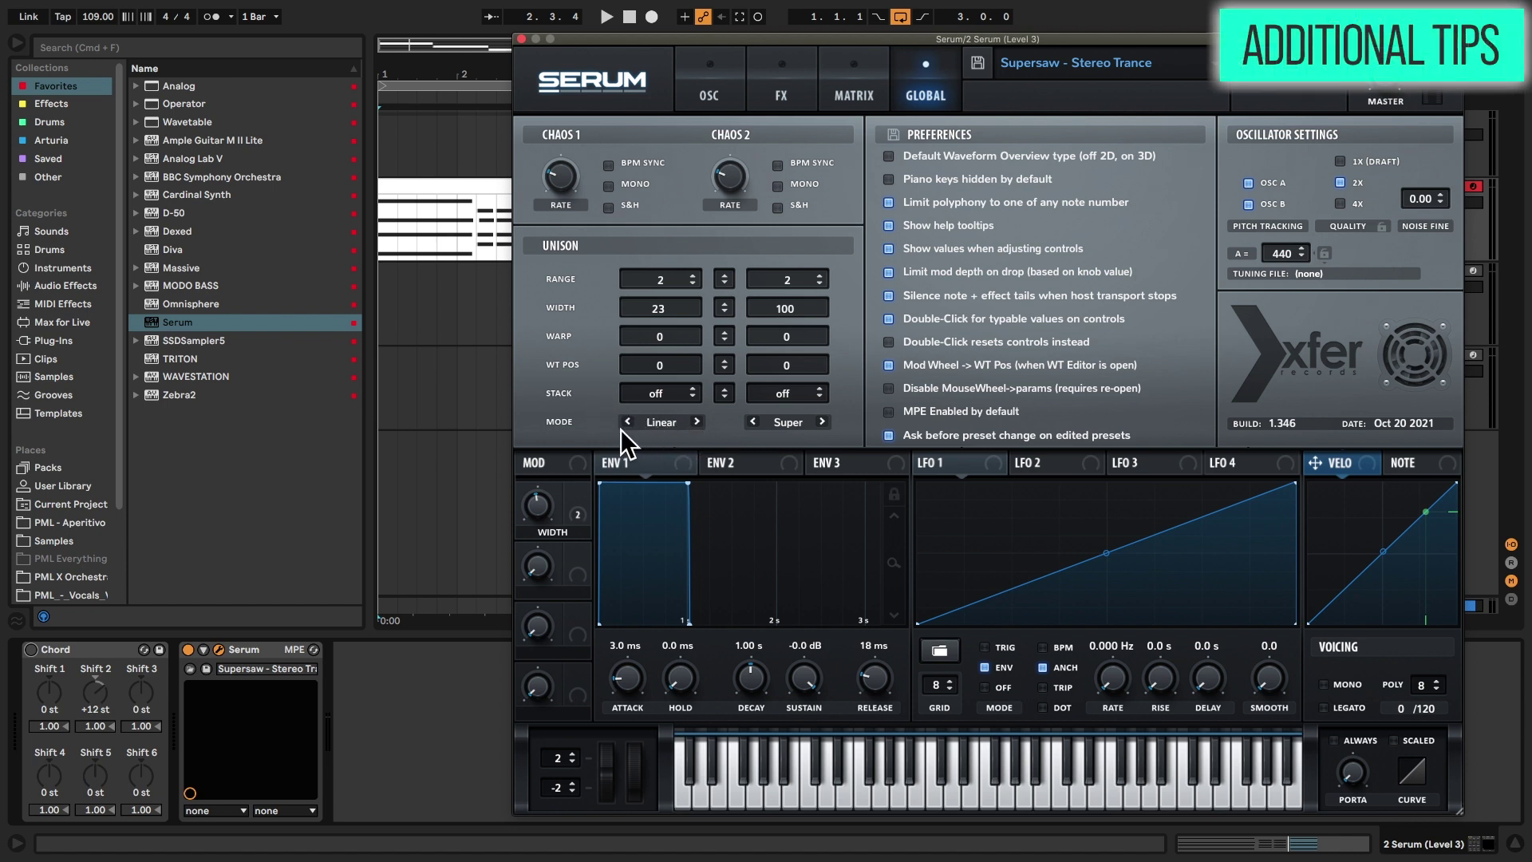
click(692, 423)
click(627, 421)
click(705, 52)
Step: Raise oscillator A's unison to 10 voices and set its detune to about 0.42
mouse_move(764, 314)
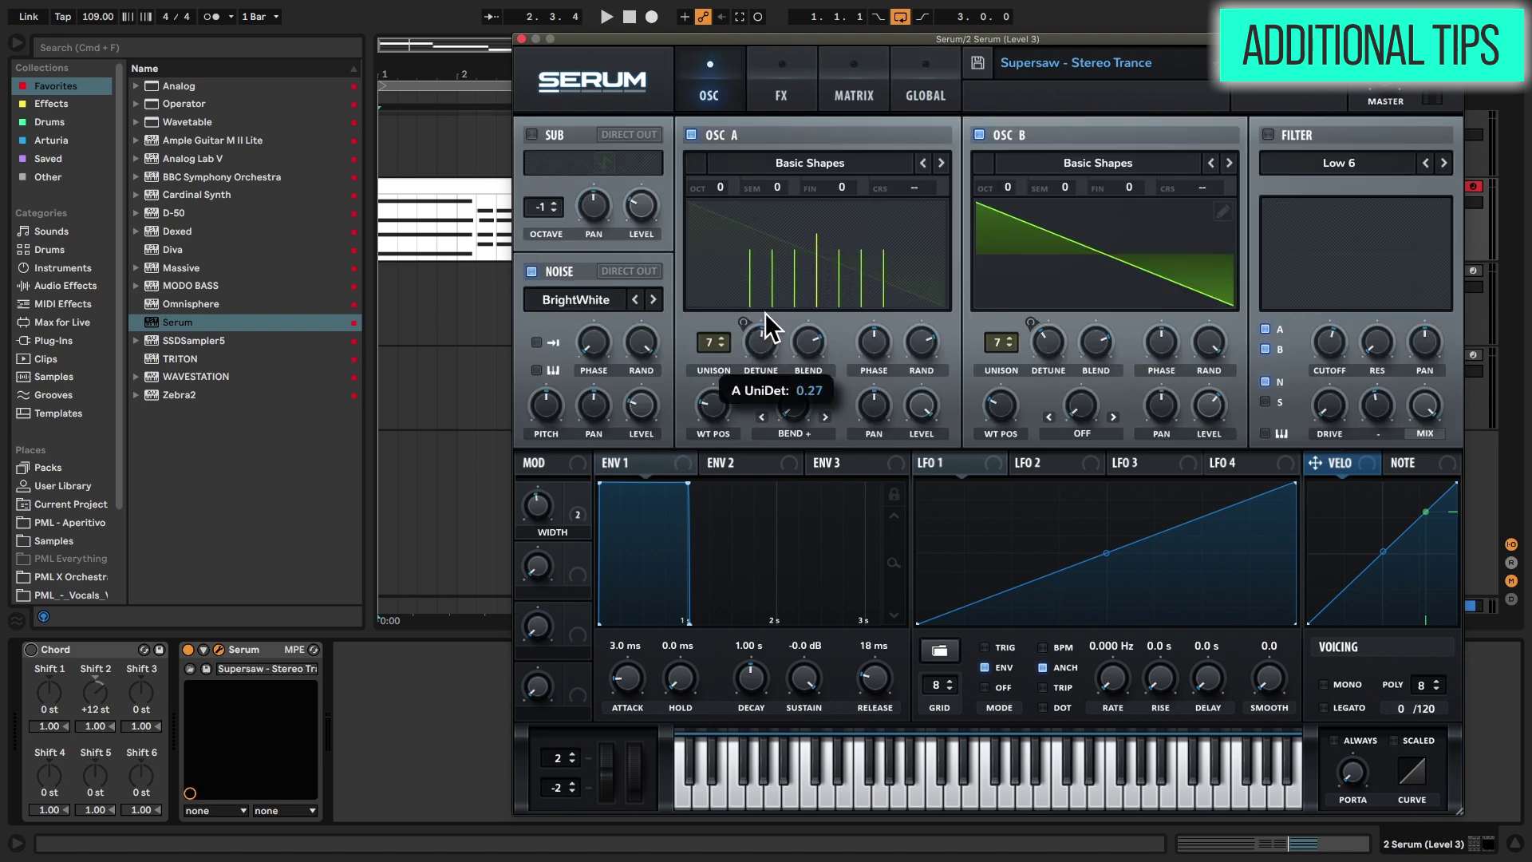
drag(715, 342, 725, 299)
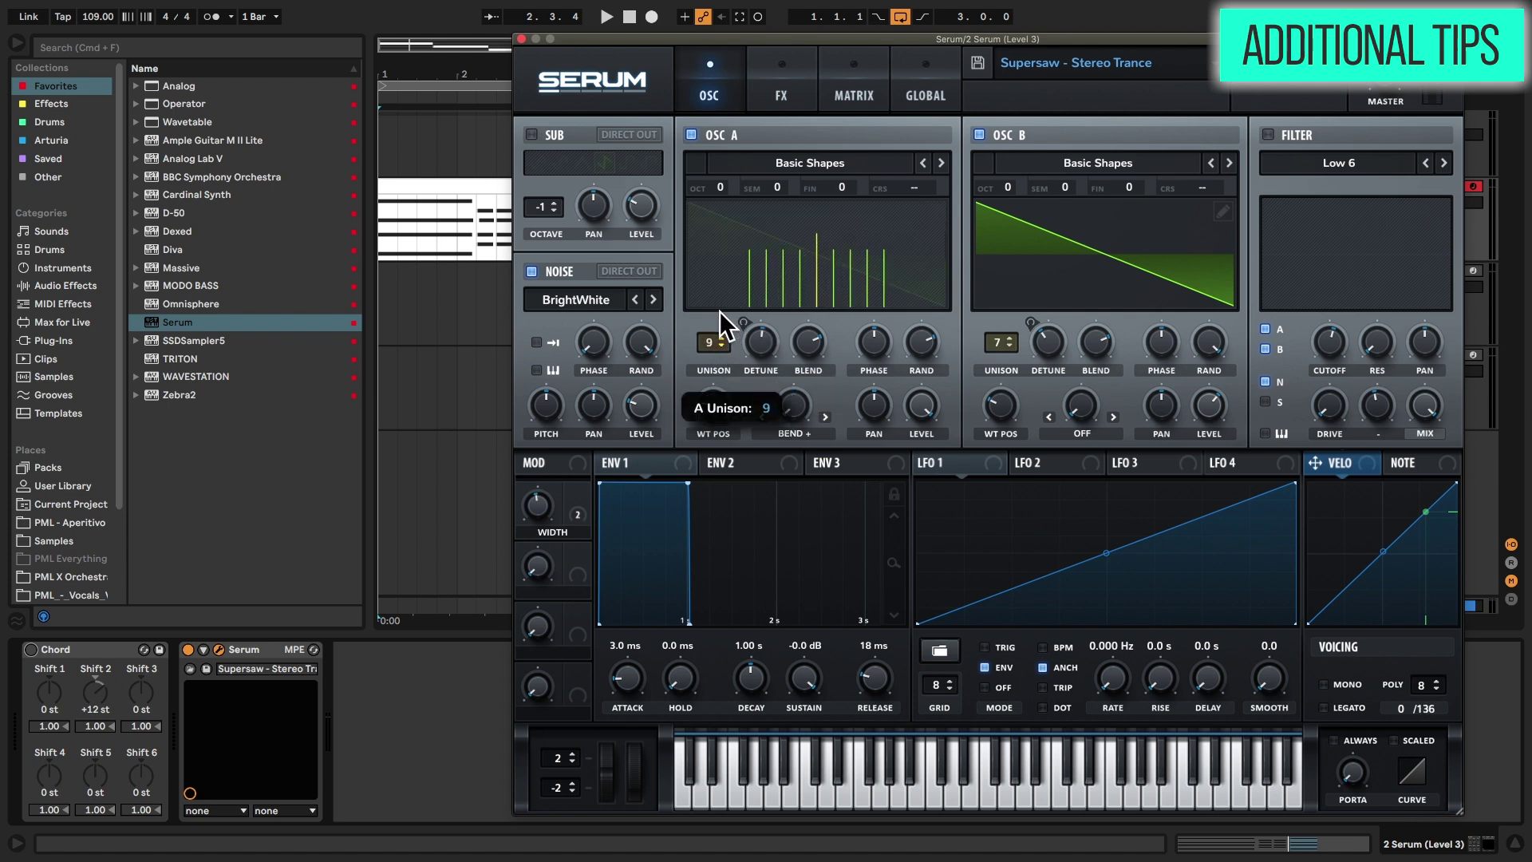
mouse_move(764, 343)
drag(764, 334, 763, 332)
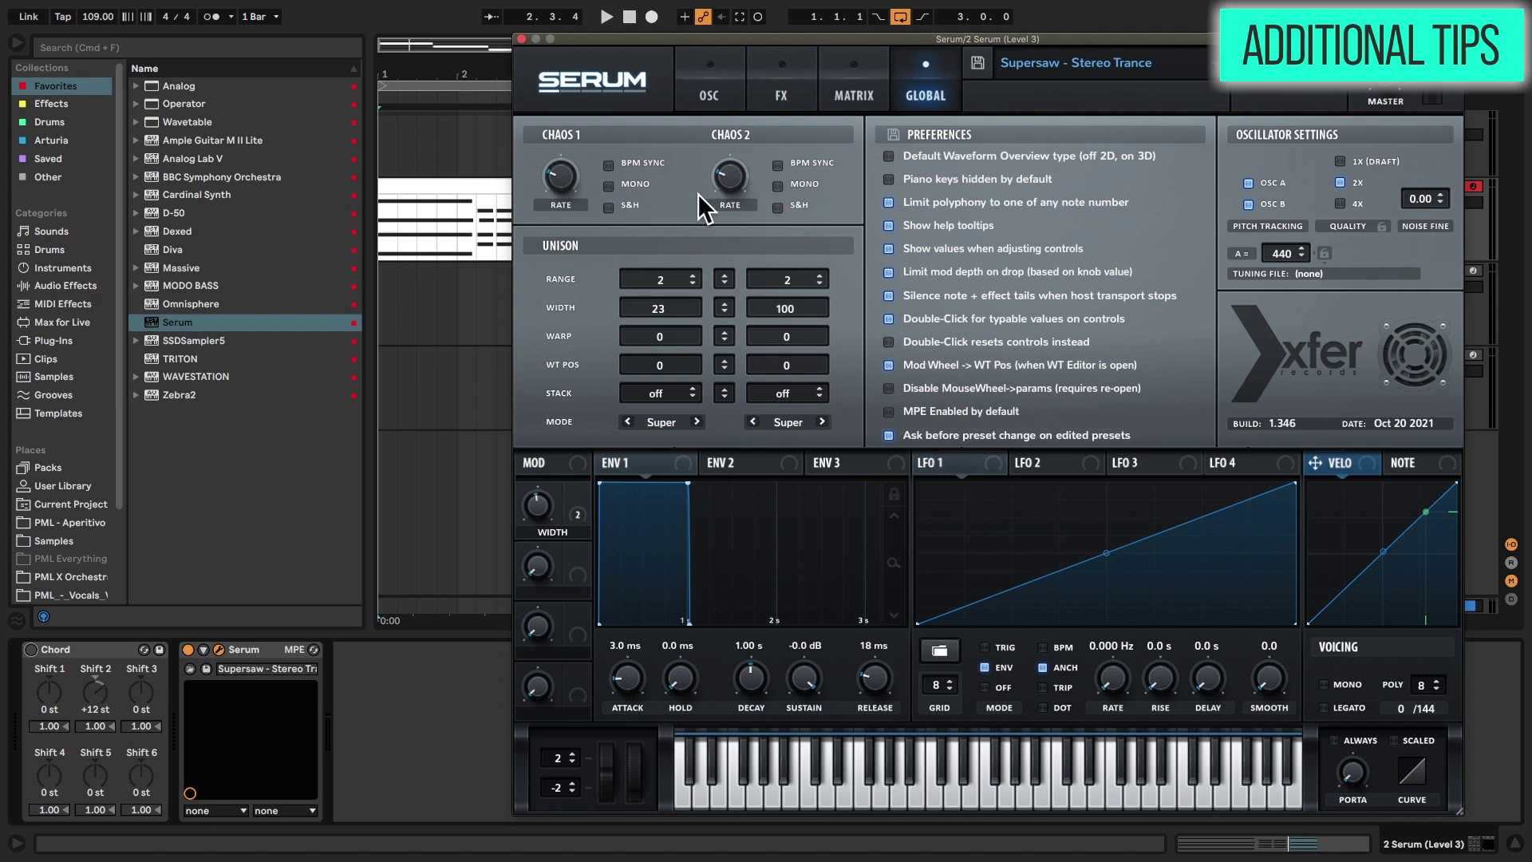
click(710, 89)
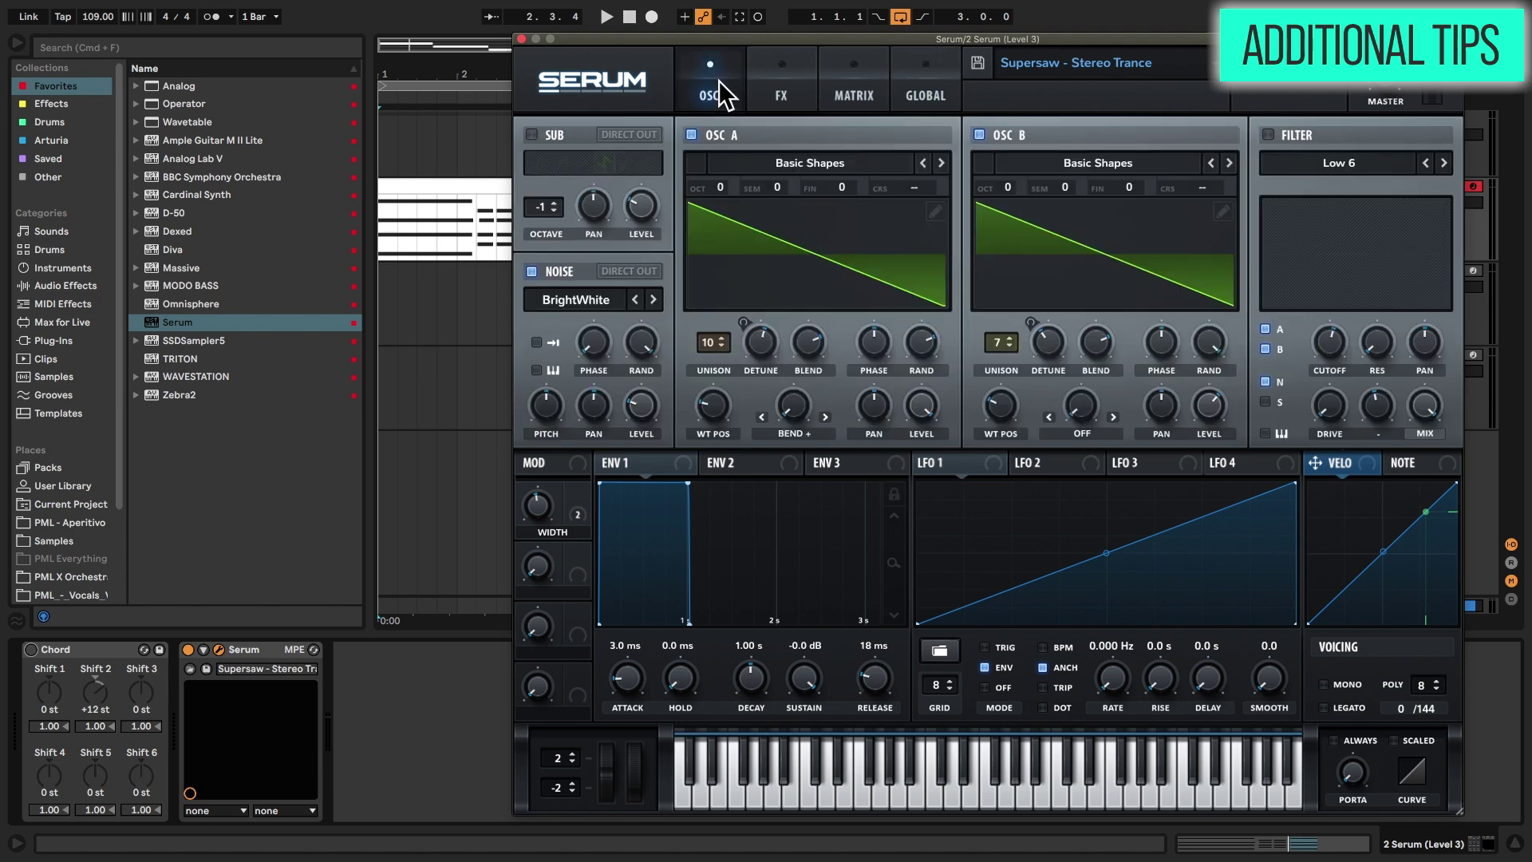
mouse_move(758, 351)
drag(758, 351, 758, 351)
drag(758, 351, 791, 295)
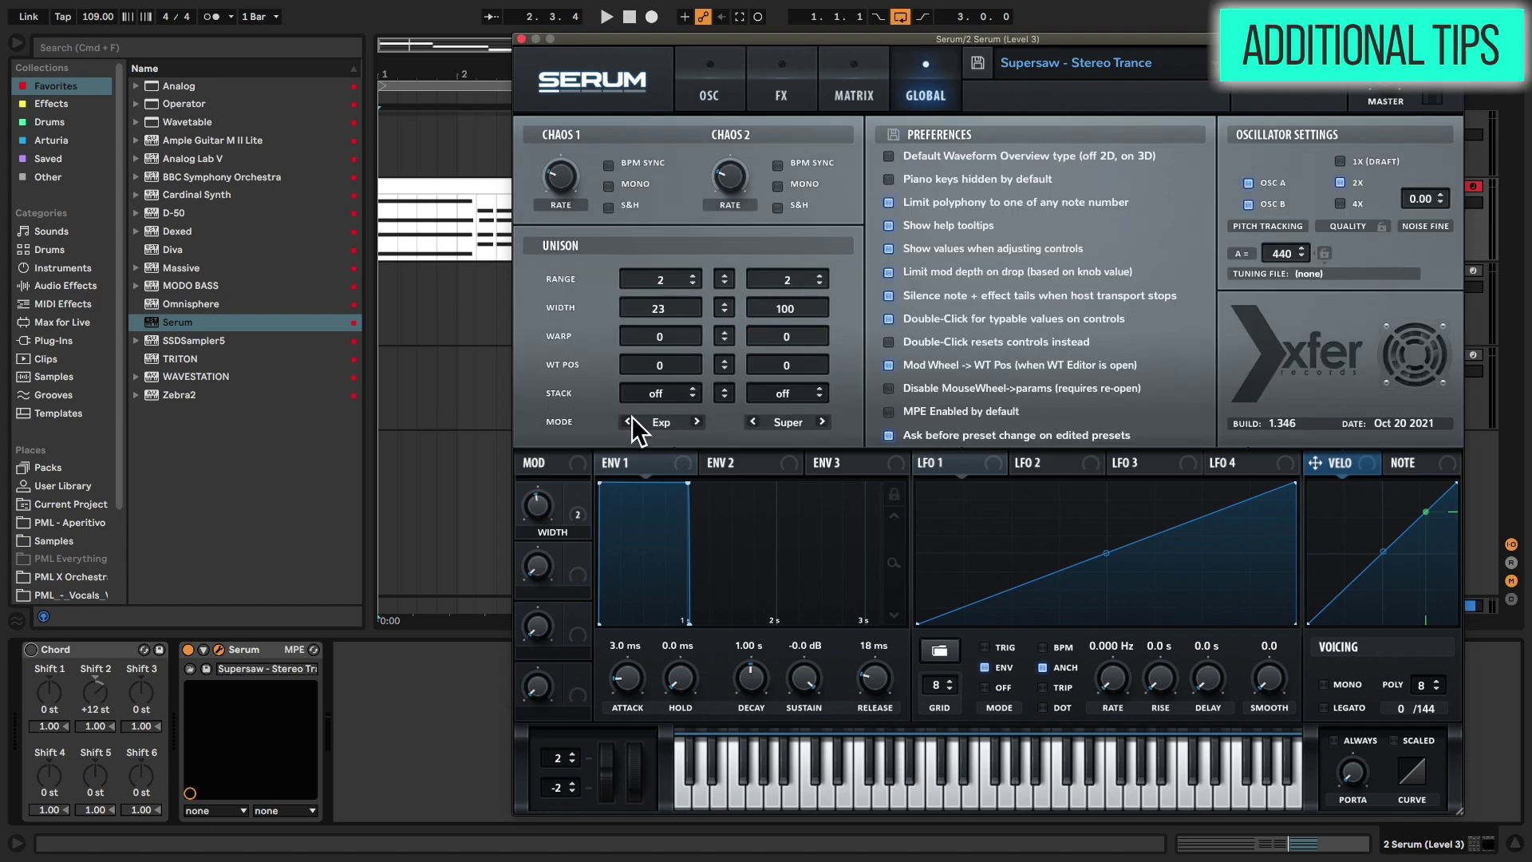
Step: Review the unison mode choices, fine-tune oscillator A's detune, then view the Matrix and Global pages
click(632, 420)
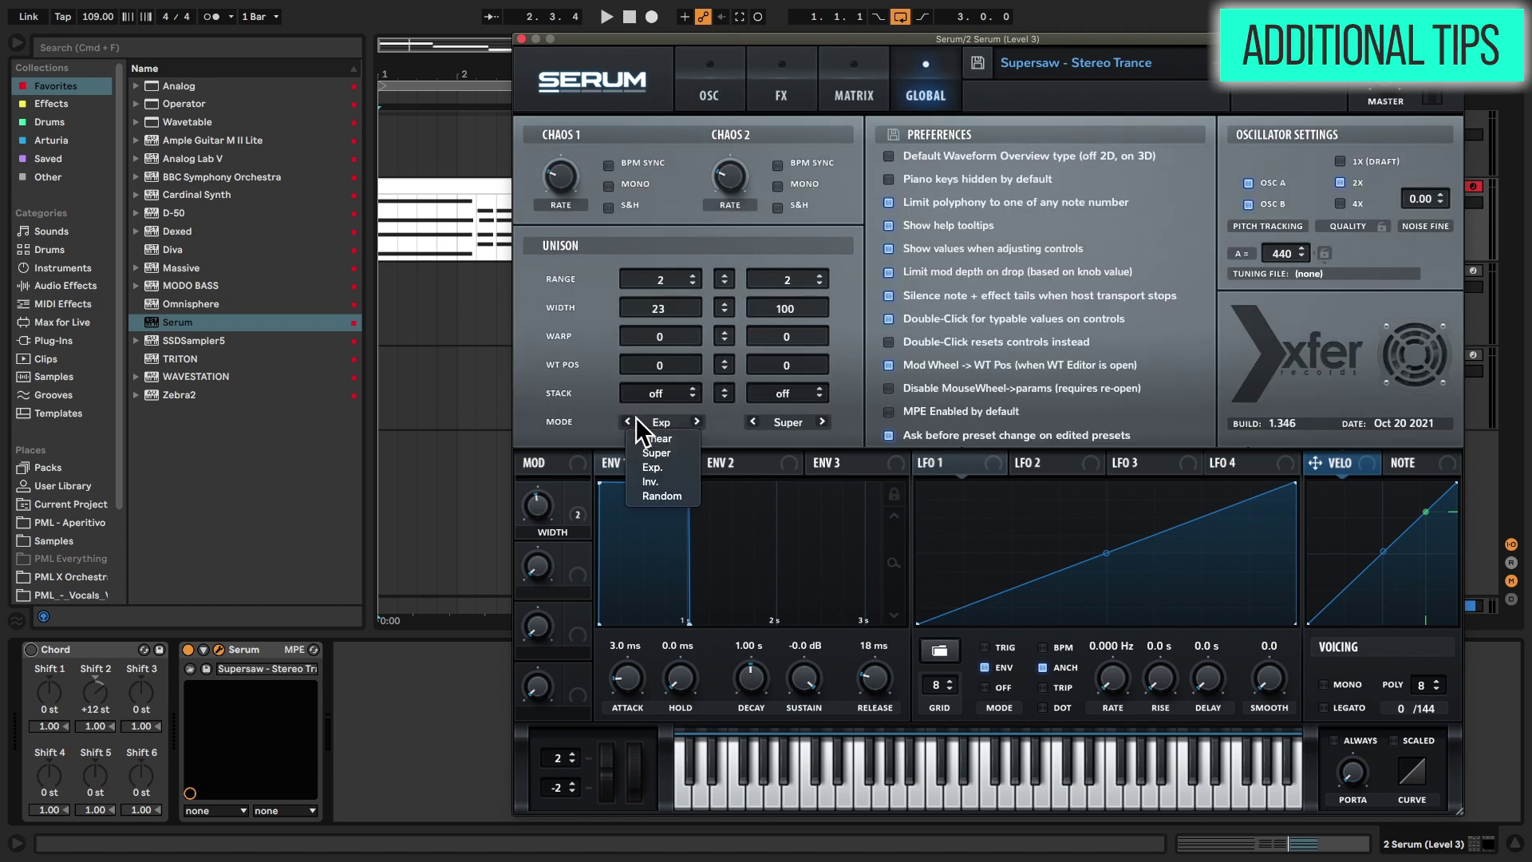
click(632, 420)
click(716, 85)
click(763, 348)
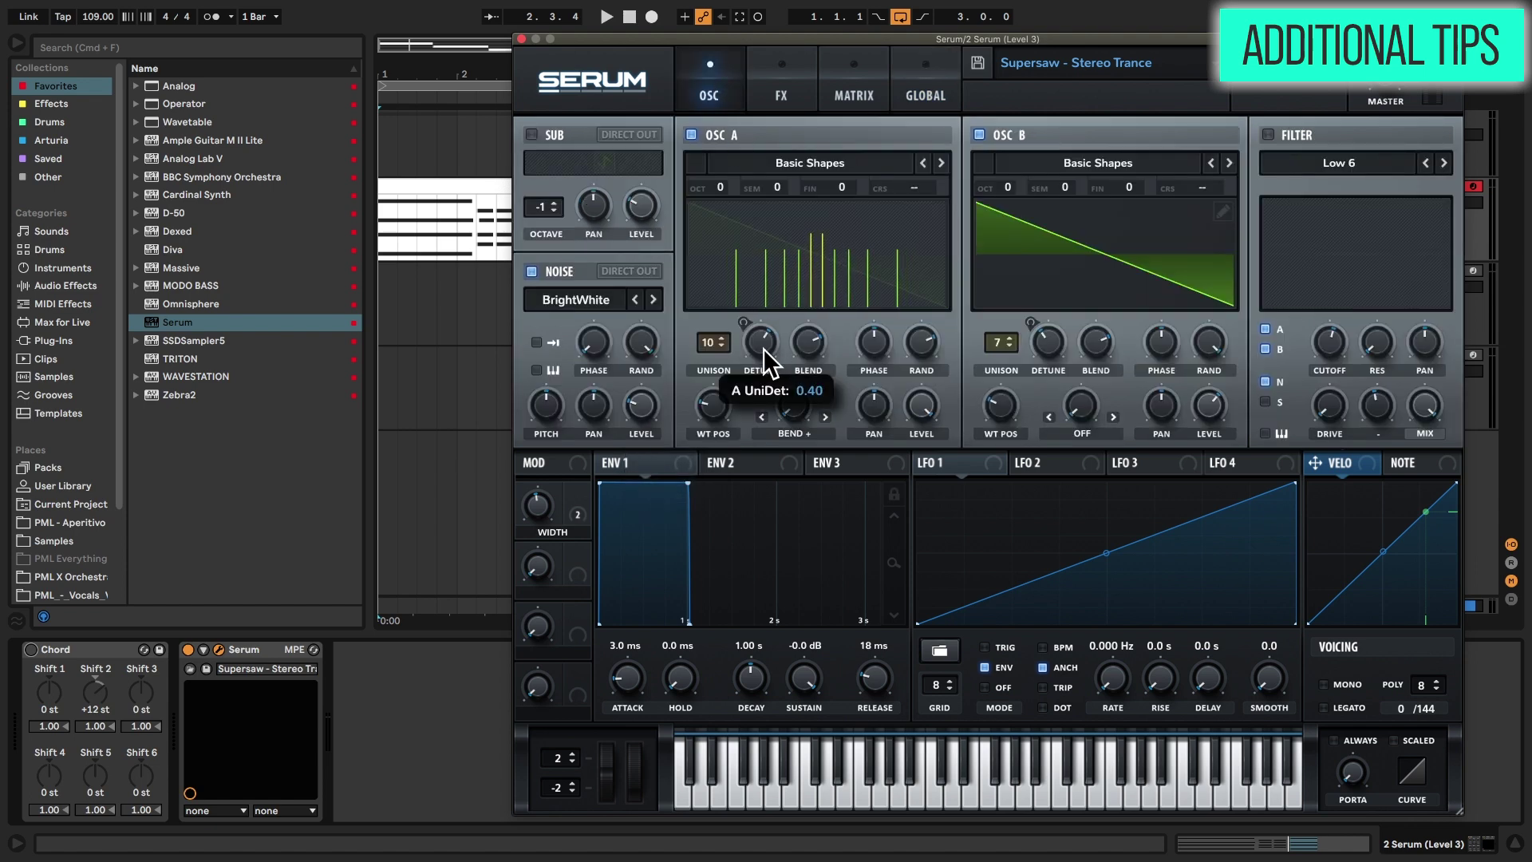
drag(764, 346, 769, 344)
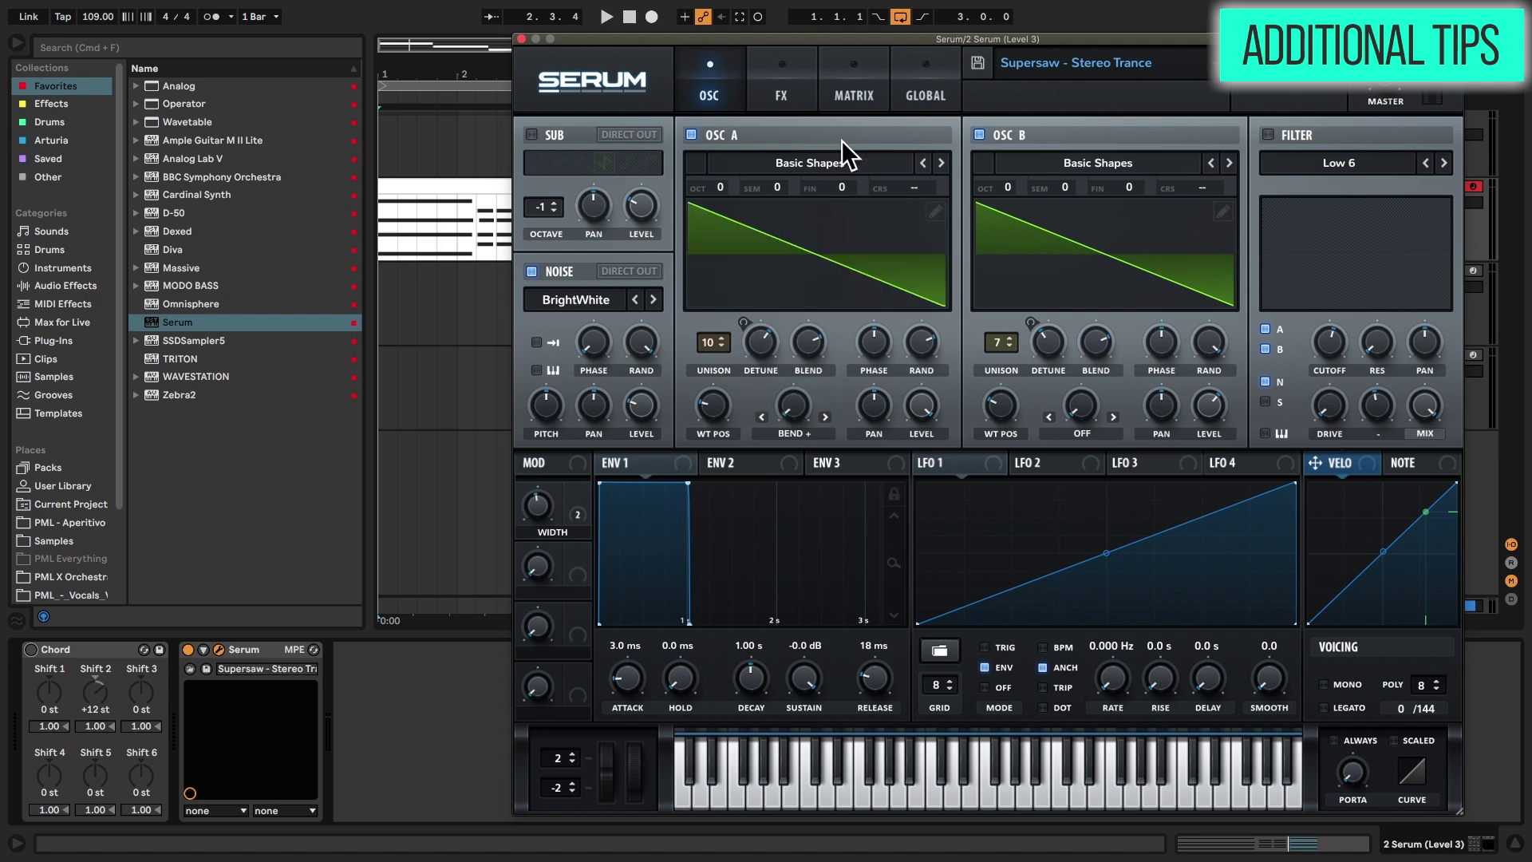
click(858, 91)
click(904, 109)
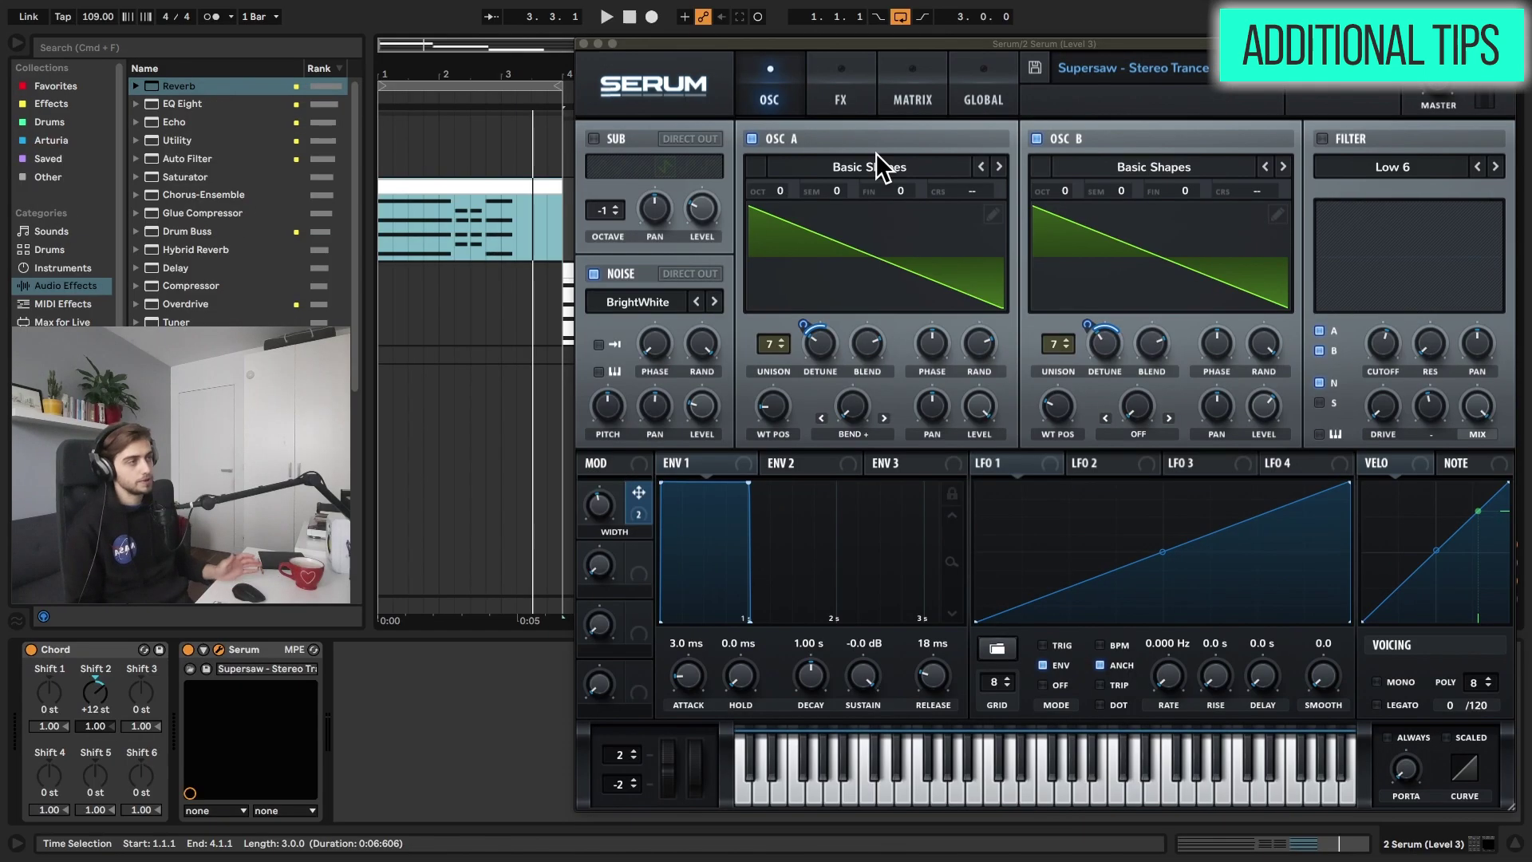
Step: Load the Analog SawRounded wavetable into oscillator A and switch oscillator B off
click(884, 163)
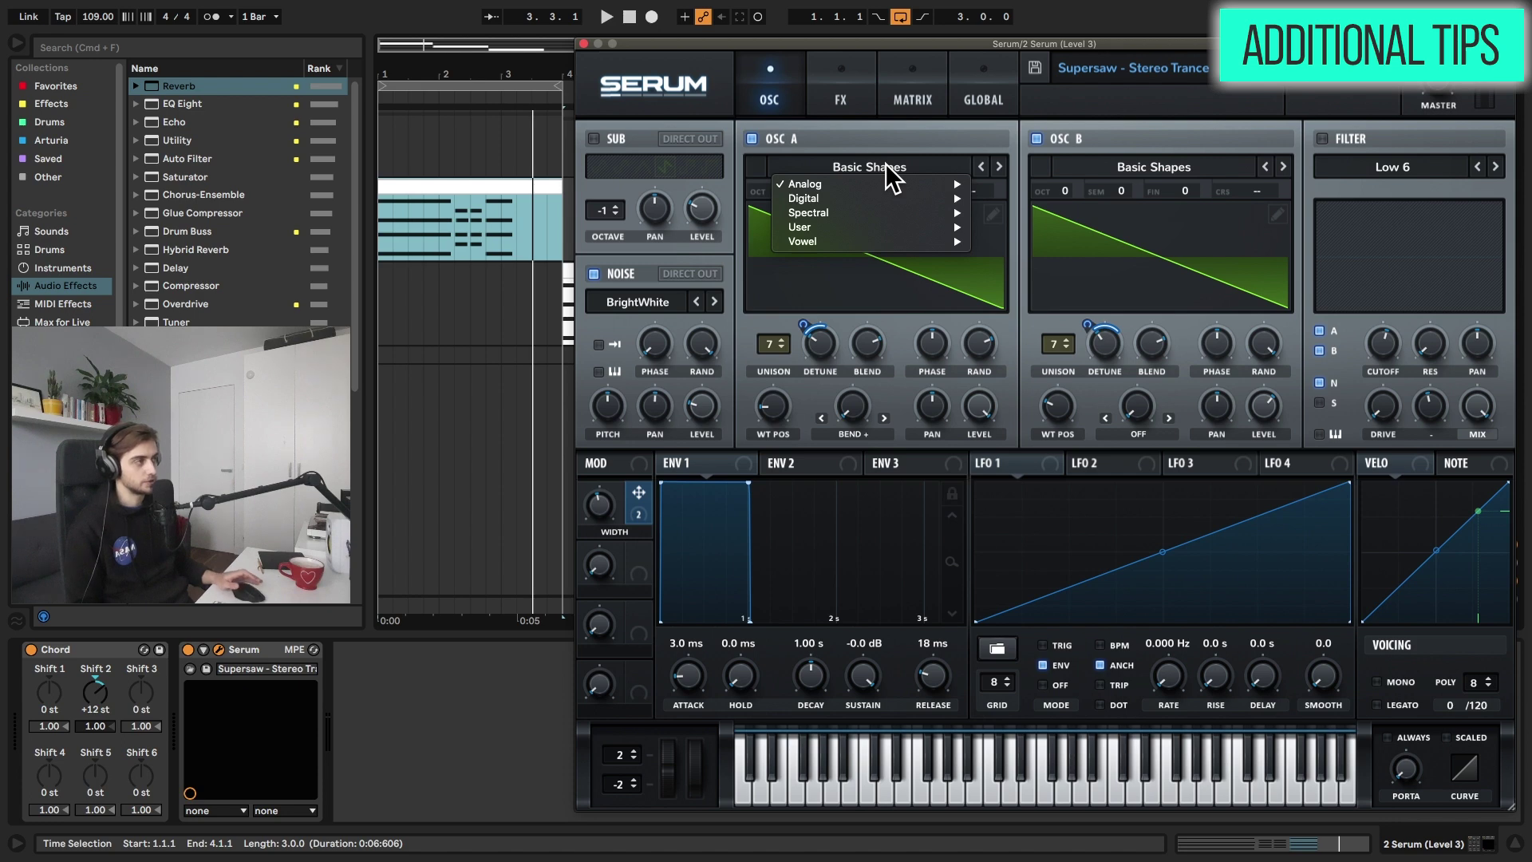
mouse_move(917, 183)
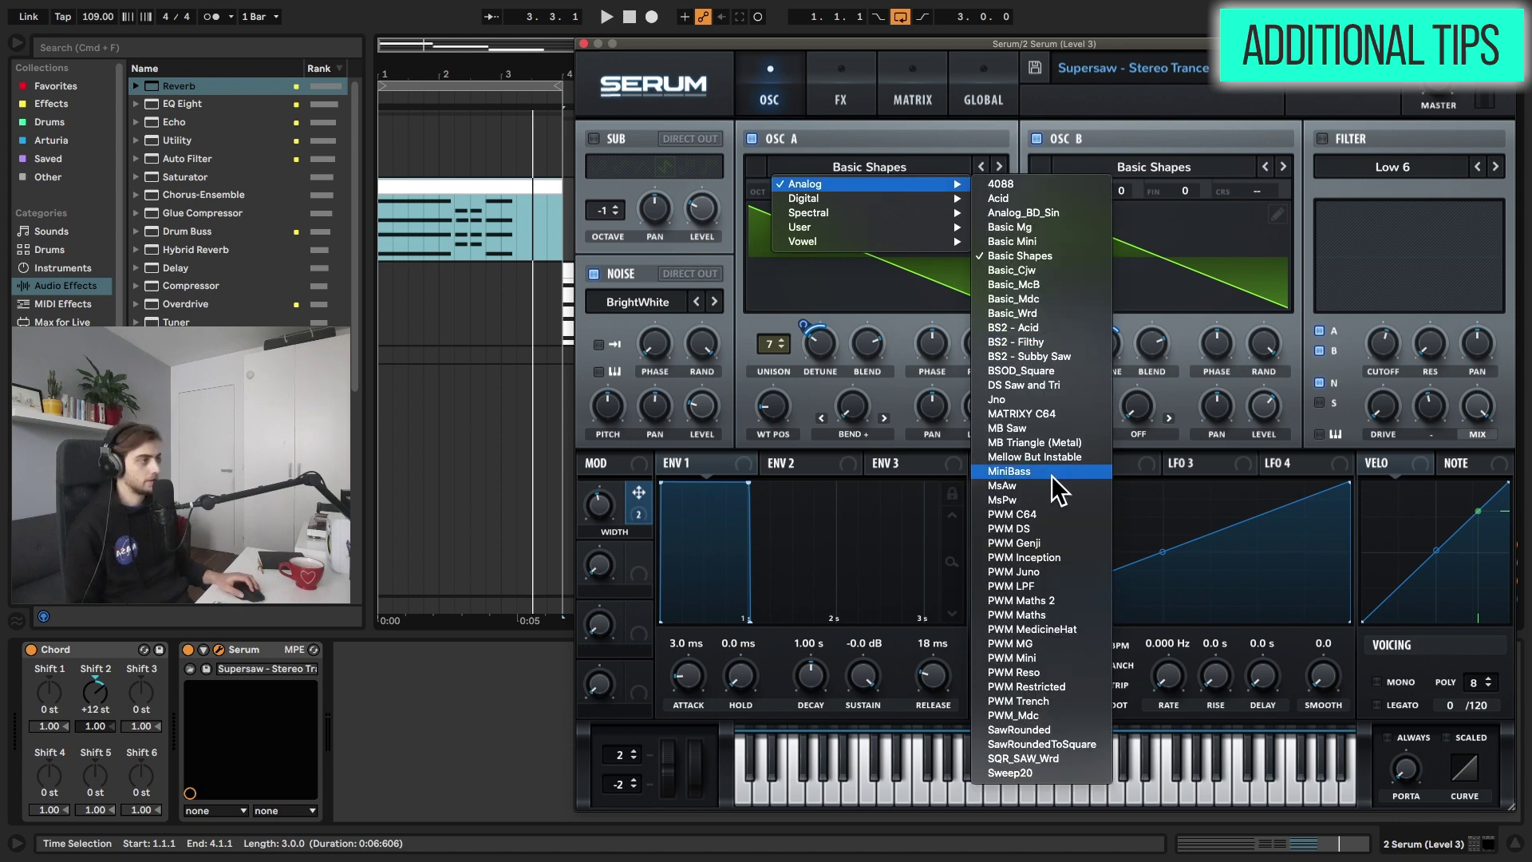
click(1042, 730)
click(1046, 139)
click(497, 260)
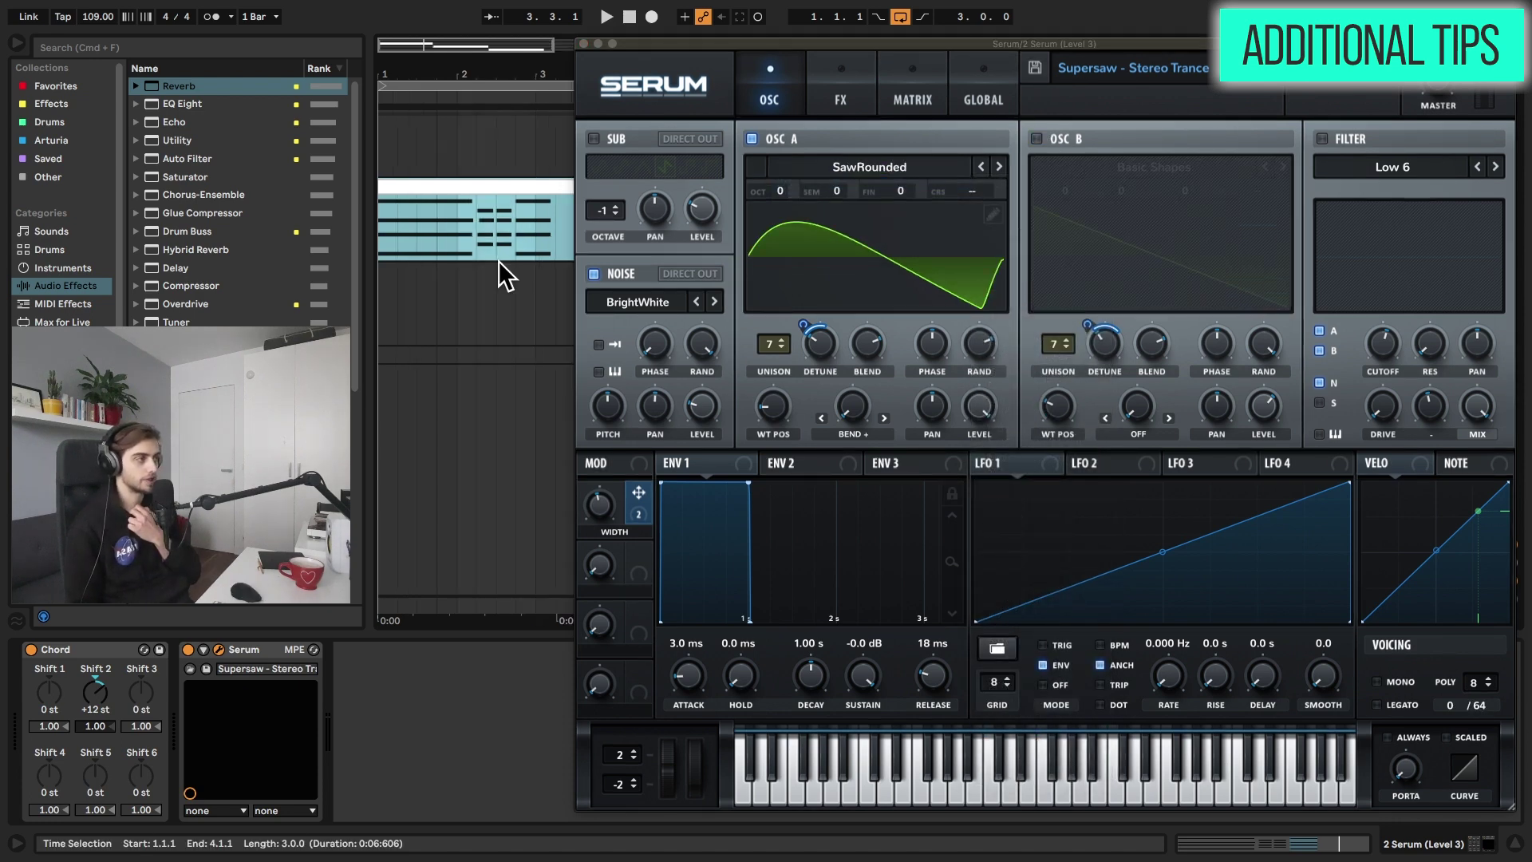
Step: Play while sweeping oscillator A's wavetable position, load Digital Hypa, and close Serum
key(space)
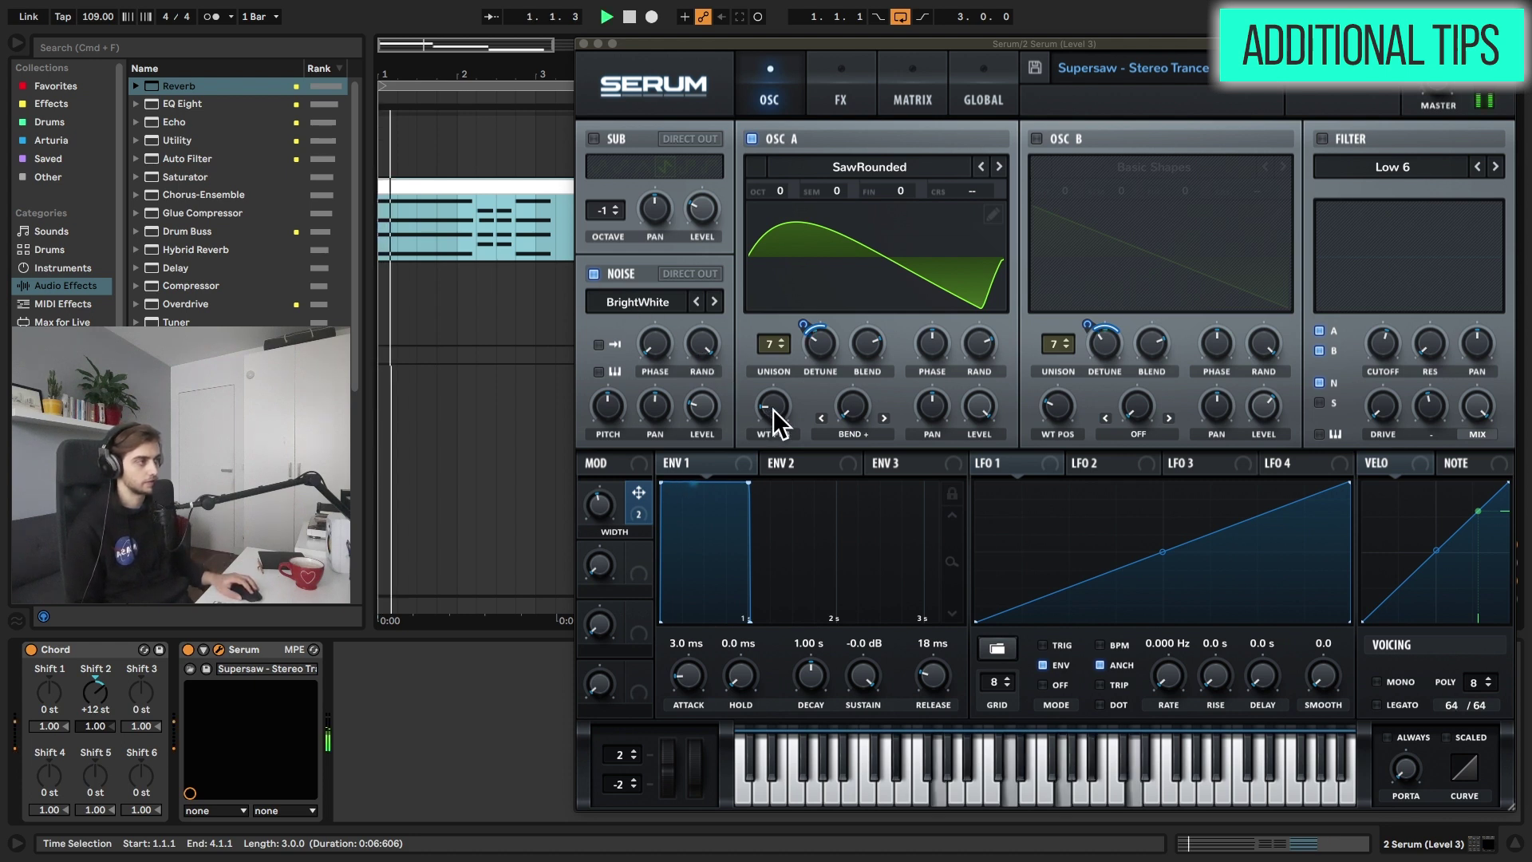
drag(773, 409, 778, 339)
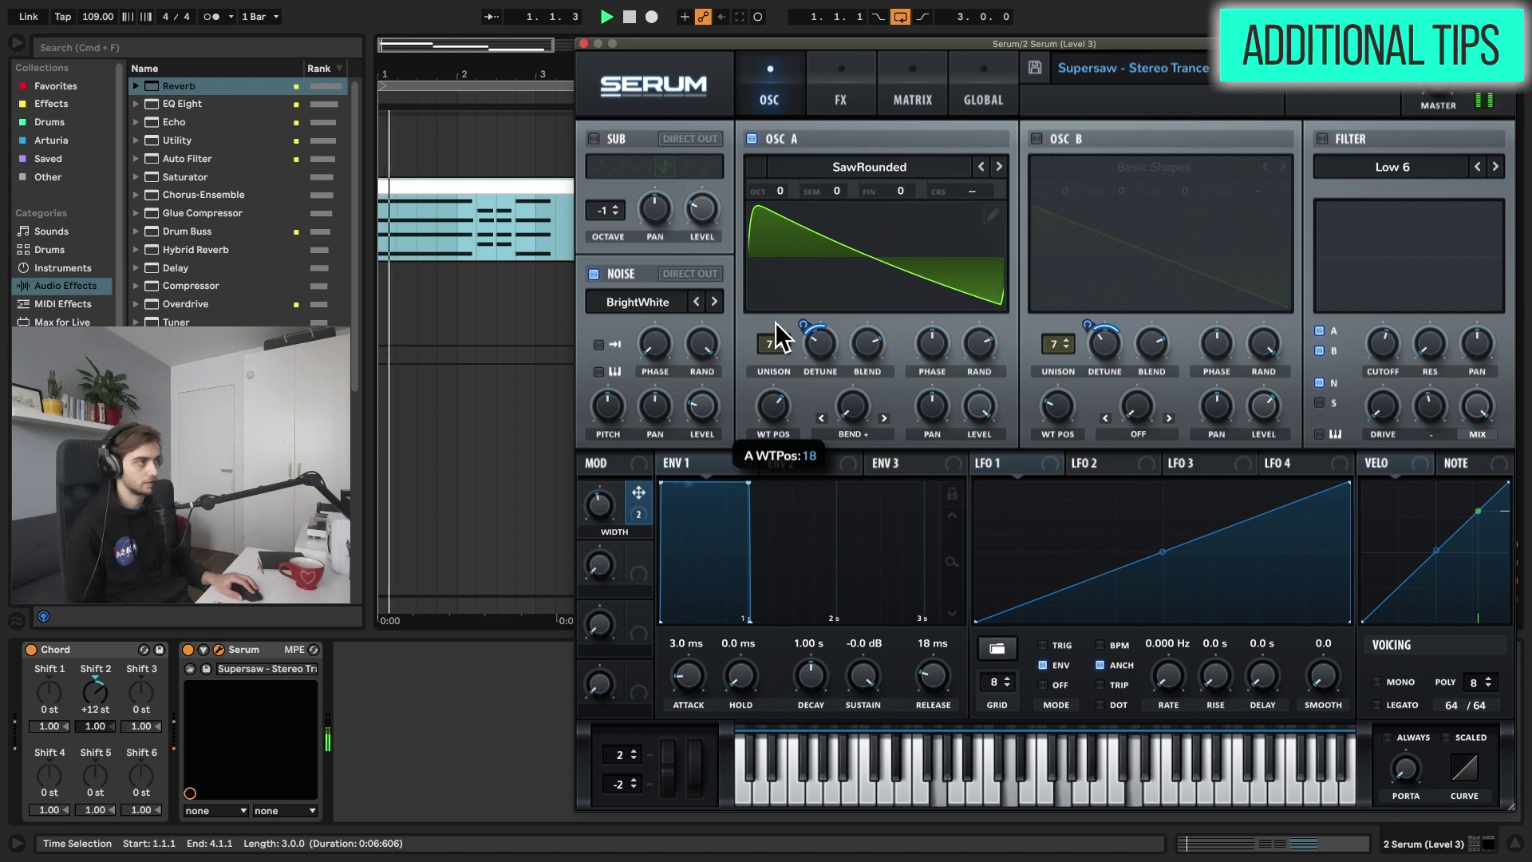
click(854, 164)
mouse_move(854, 181)
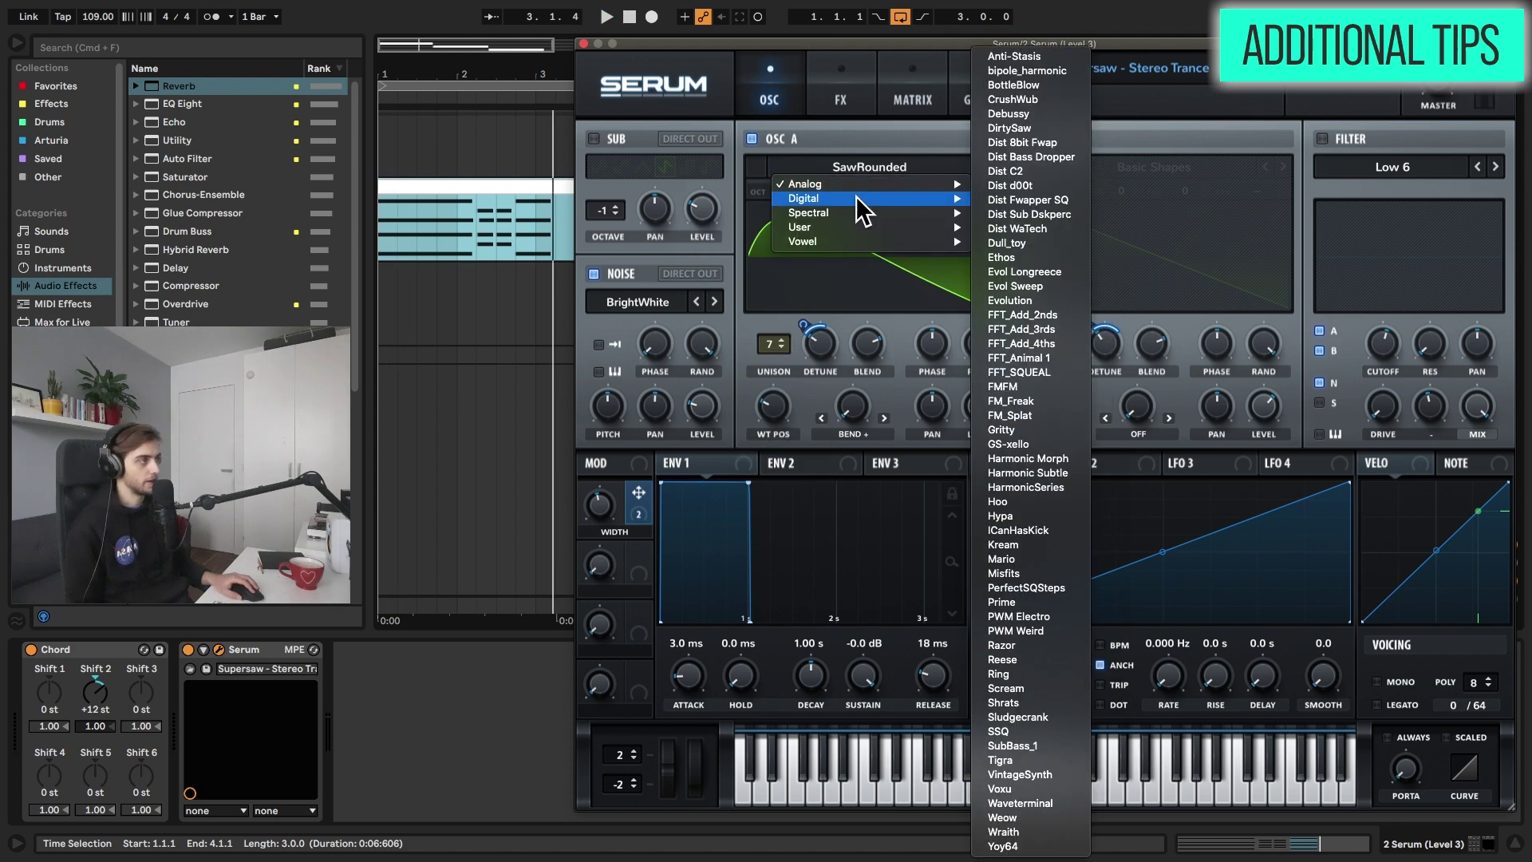
click(1037, 603)
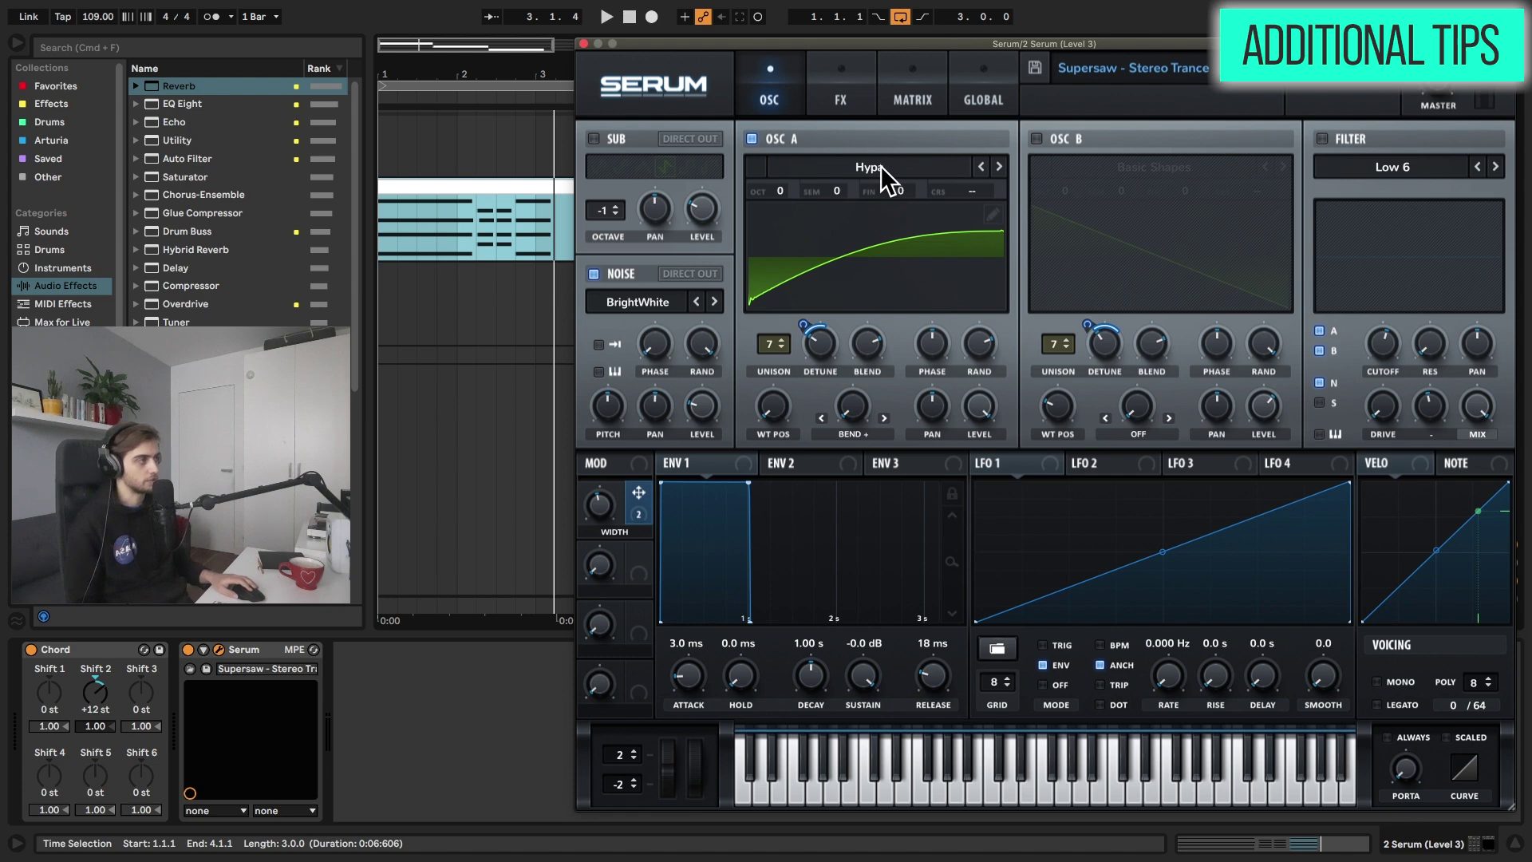
key(super+alt+p)
Step: Expand the Wavetable track and set Osc 1 to Quad Saw at 0 % position
click(1213, 355)
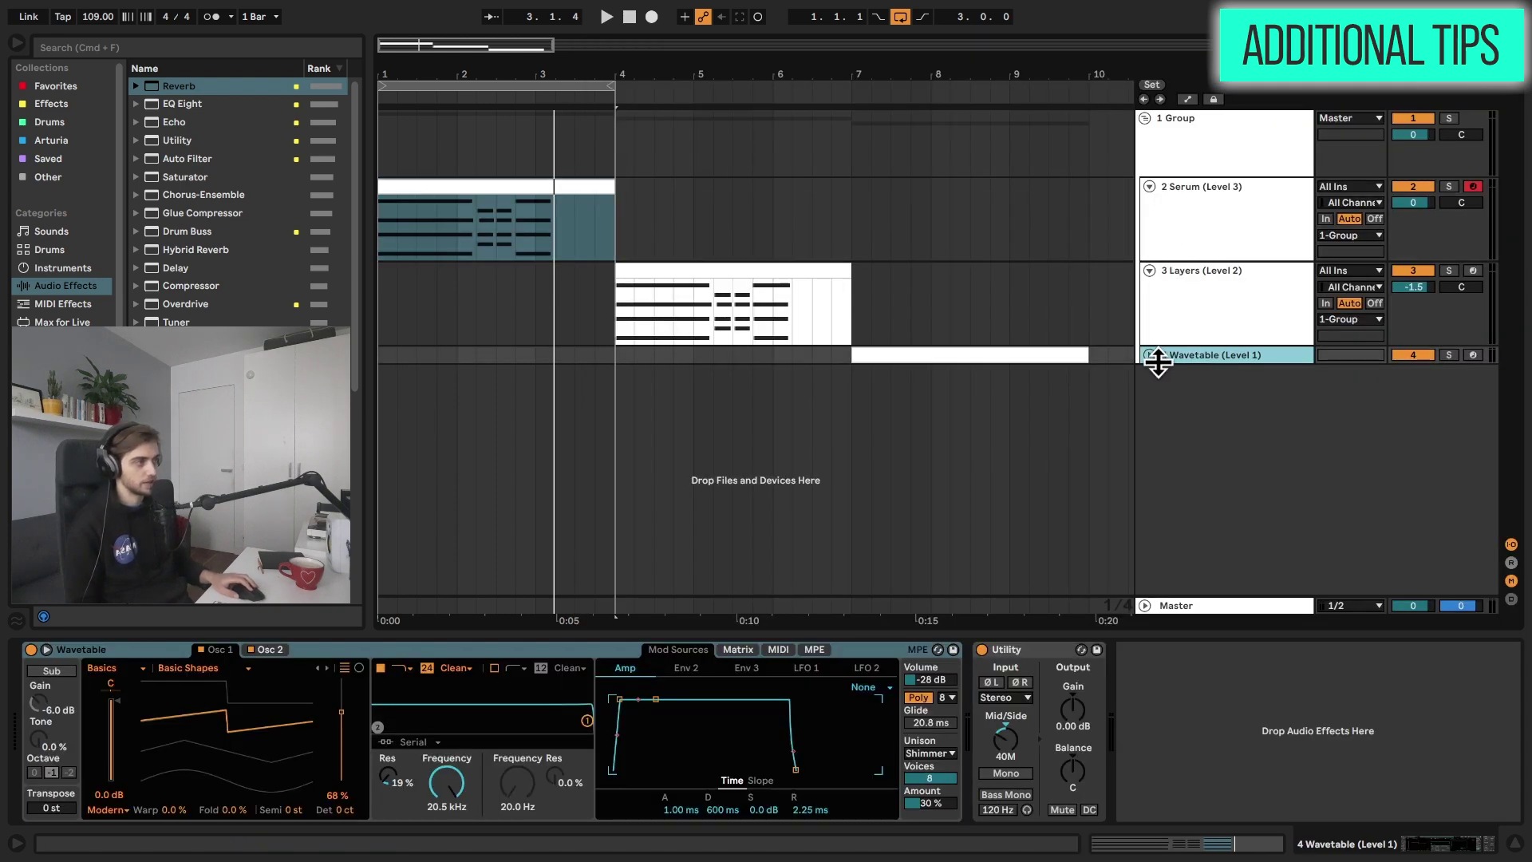
click(1147, 354)
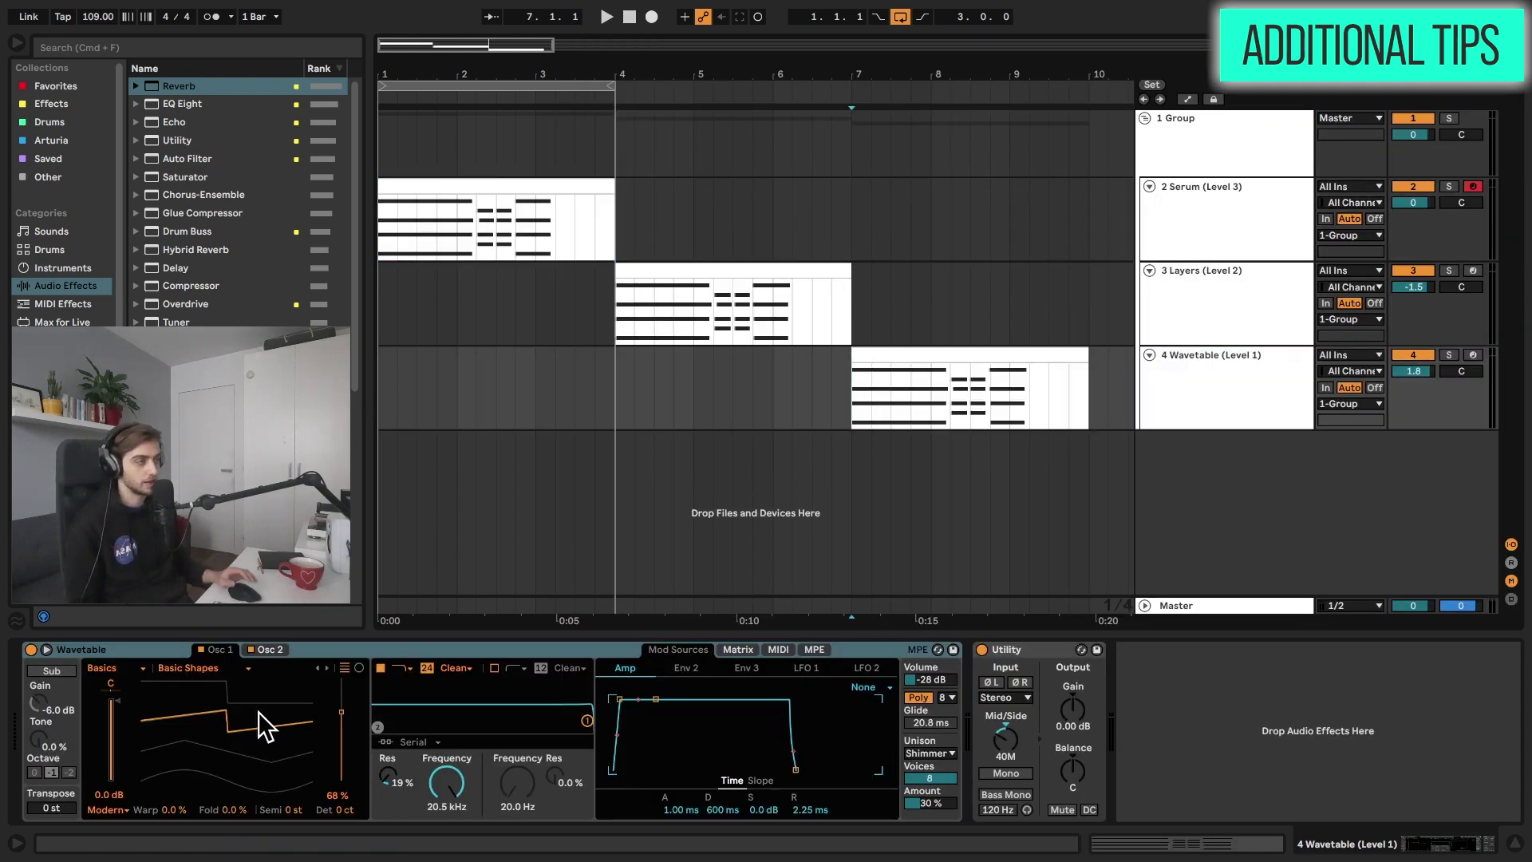
click(232, 667)
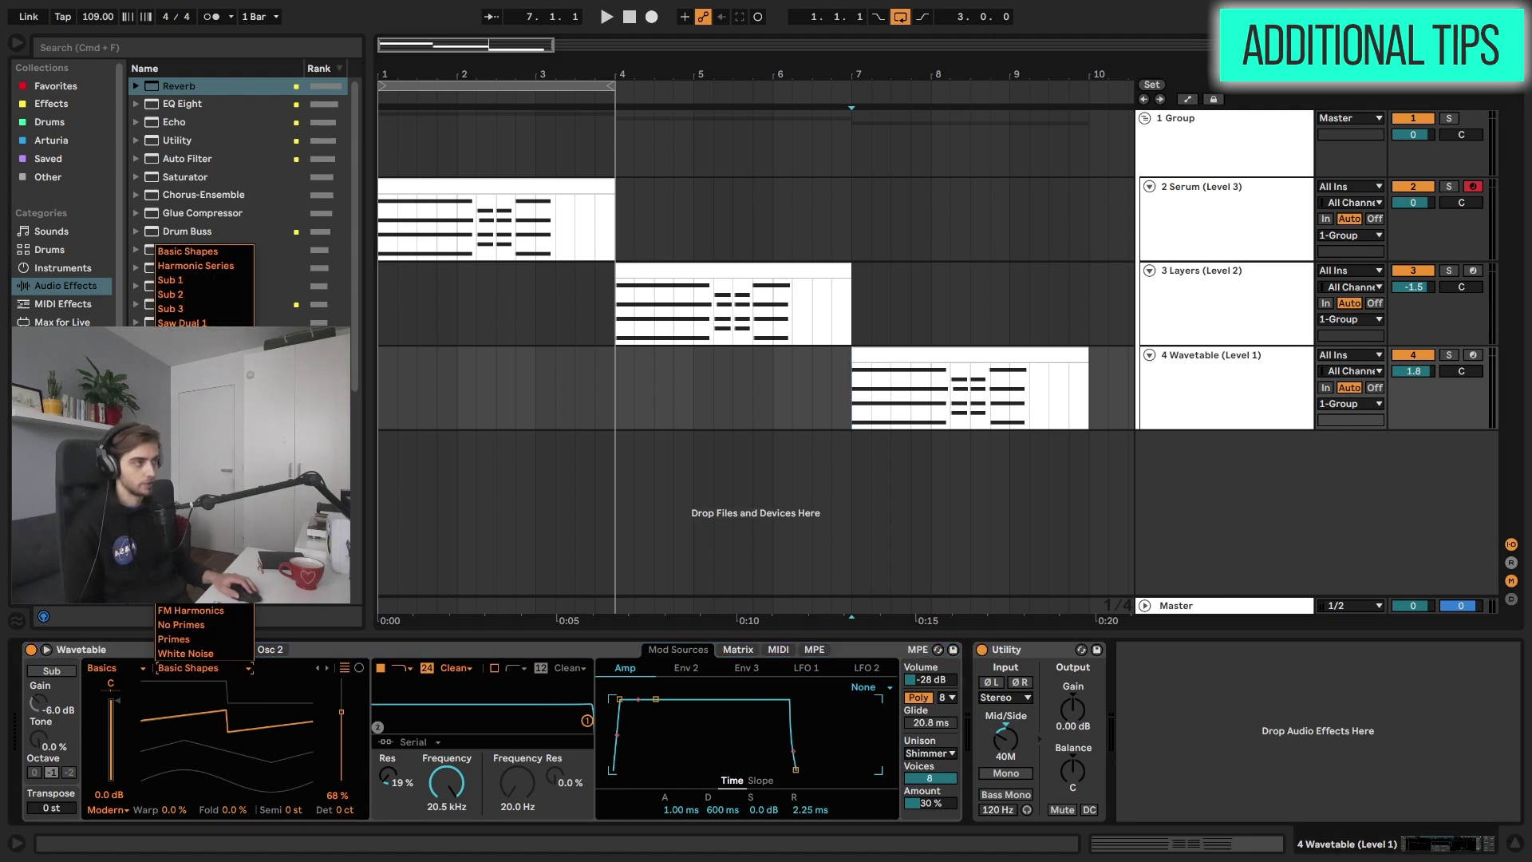
key(Return)
drag(252, 724, 152, 809)
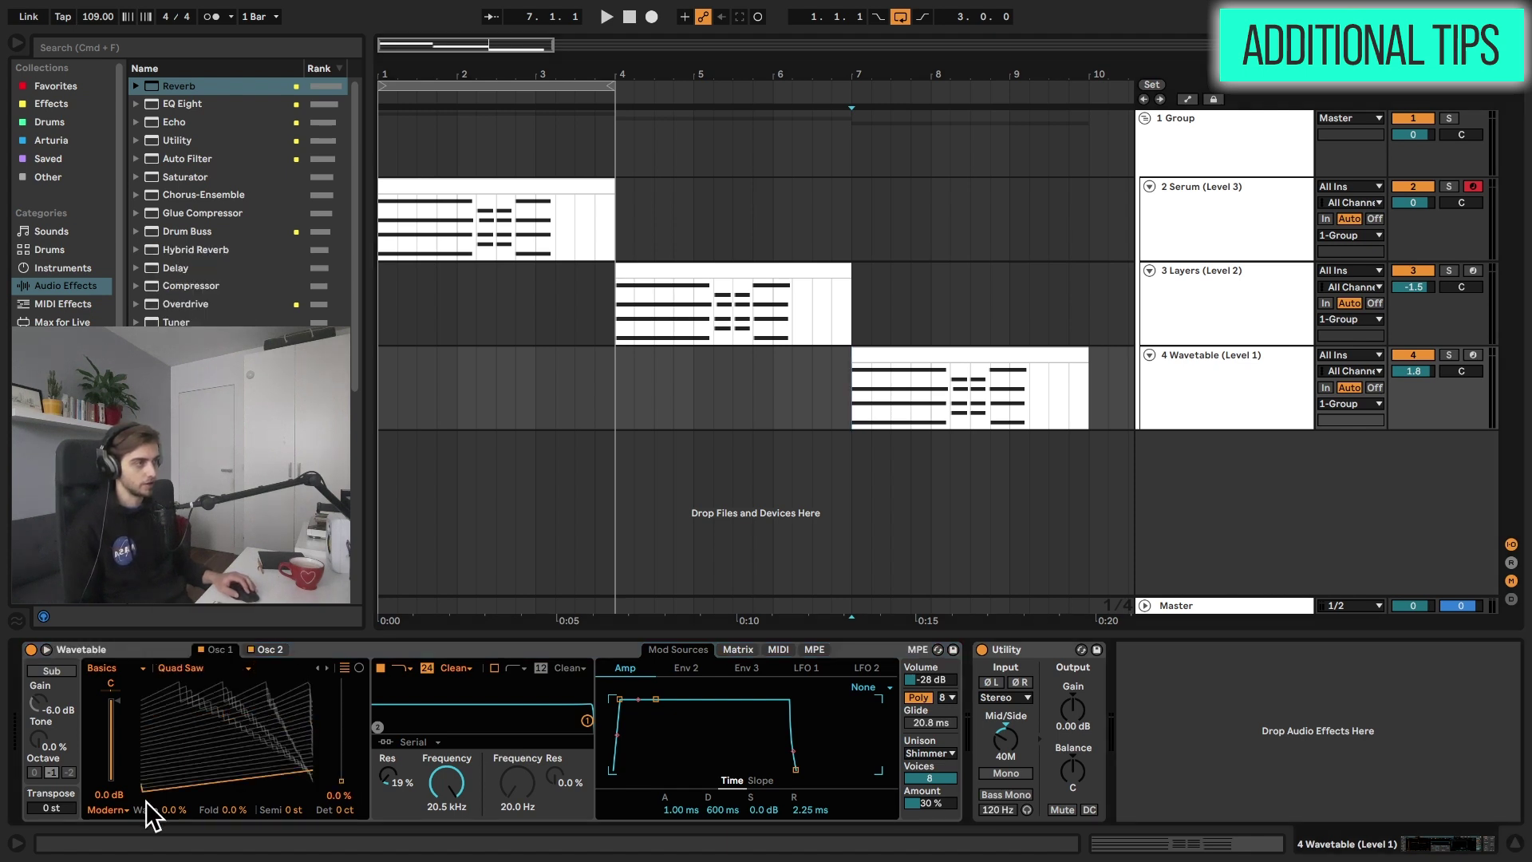
Step: Solo and play the Wavetable track, browse the Vintage wavetable category, then select the Serum clip
click(1448, 354)
click(269, 648)
key(space)
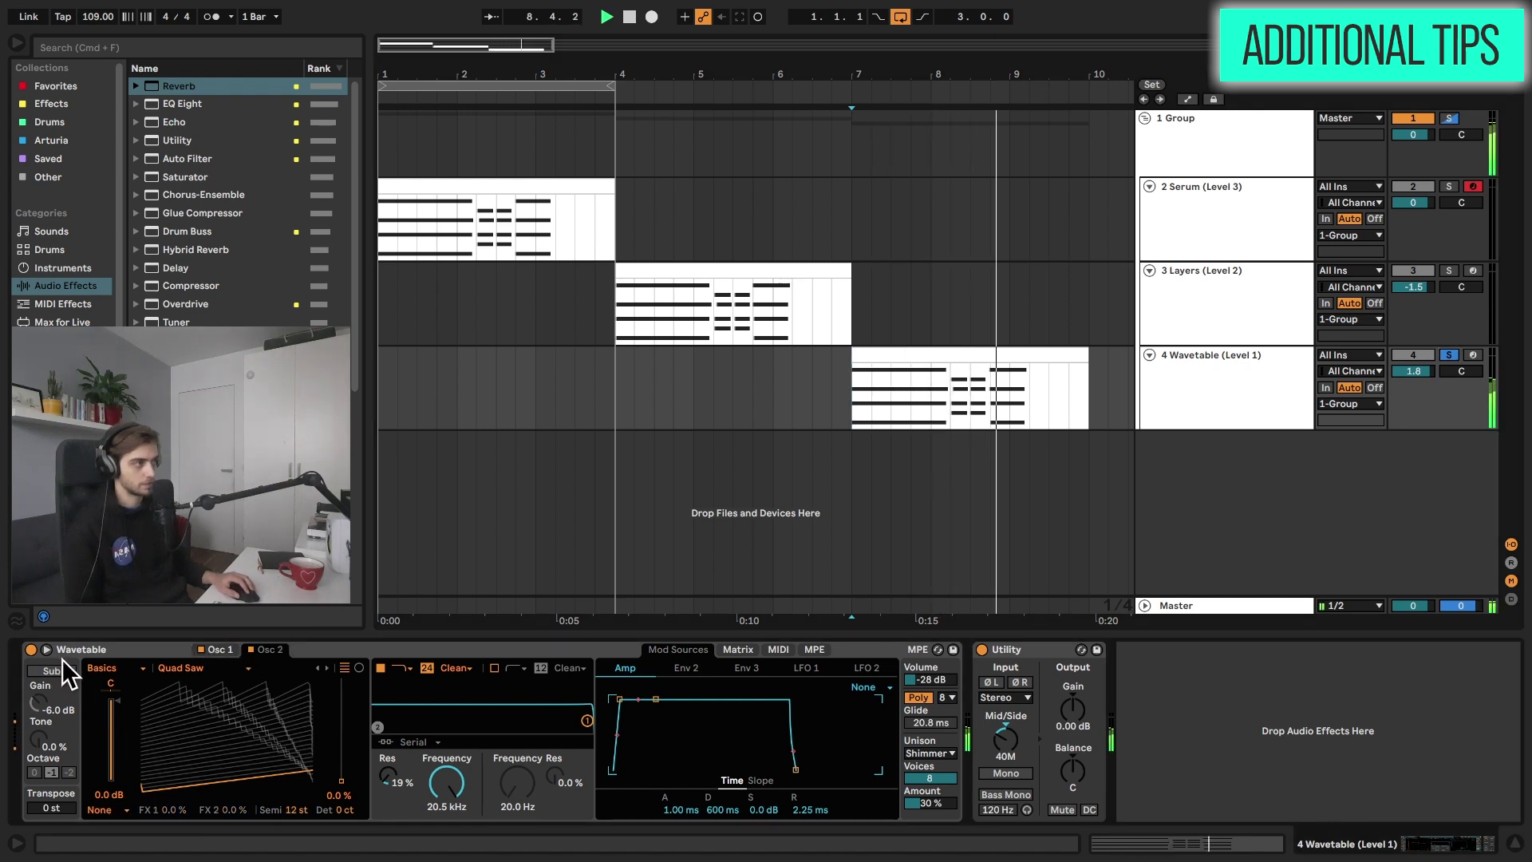
click(219, 649)
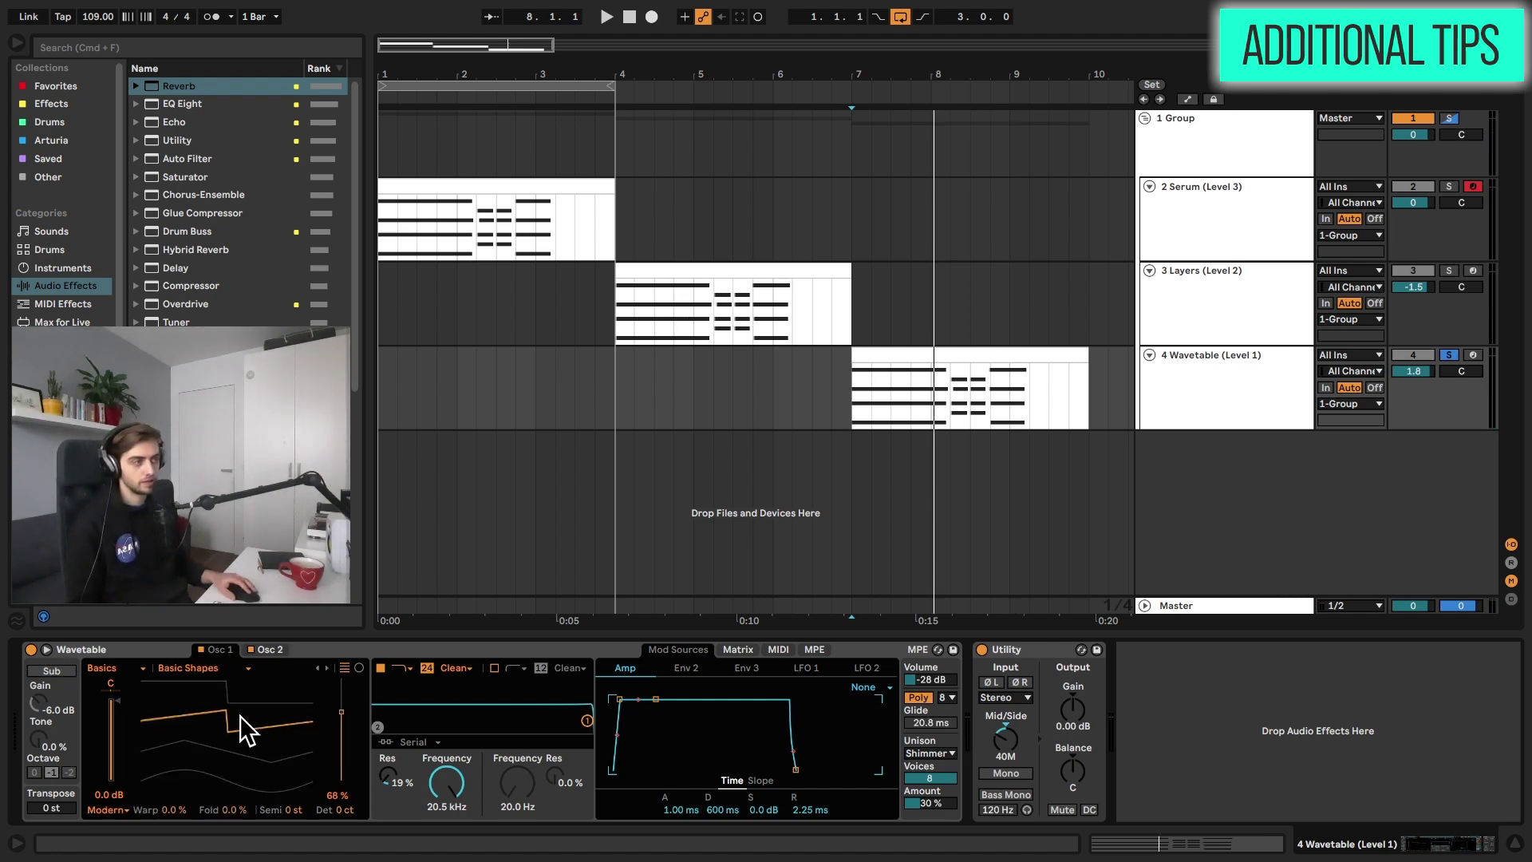
click(122, 667)
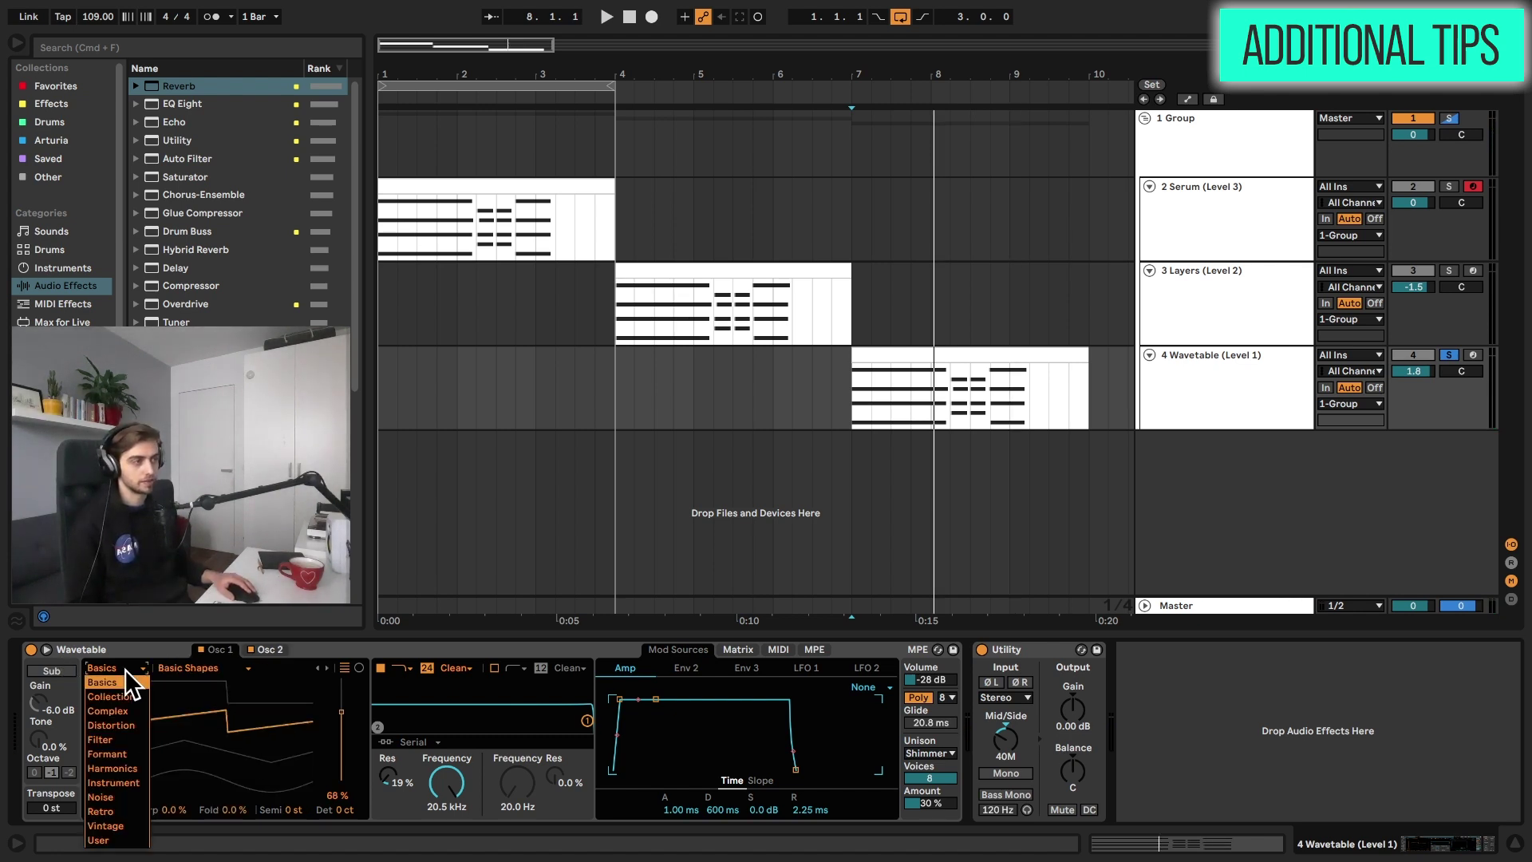
click(123, 820)
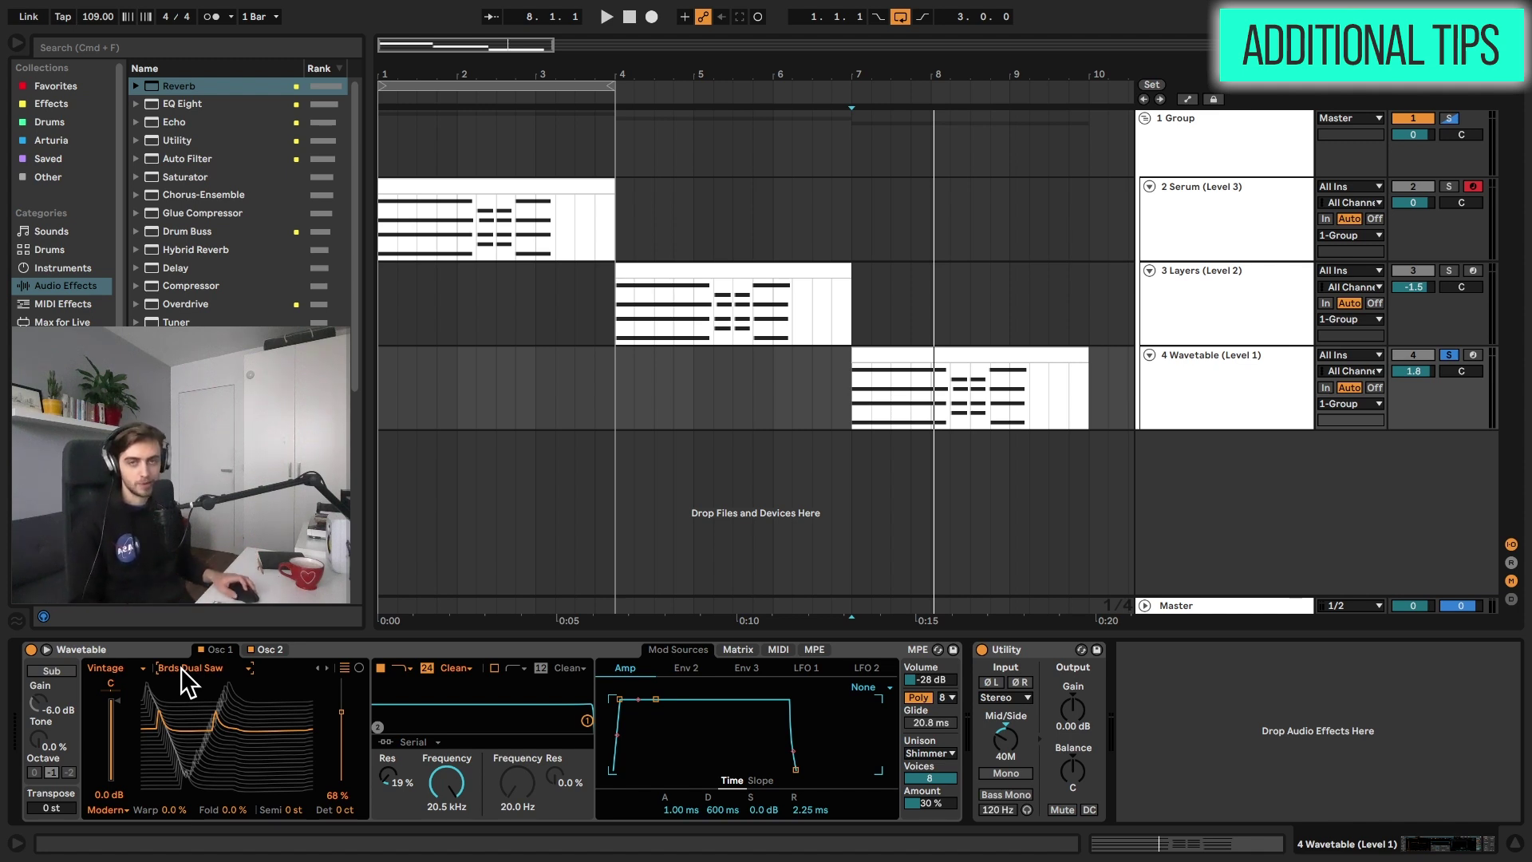
click(264, 649)
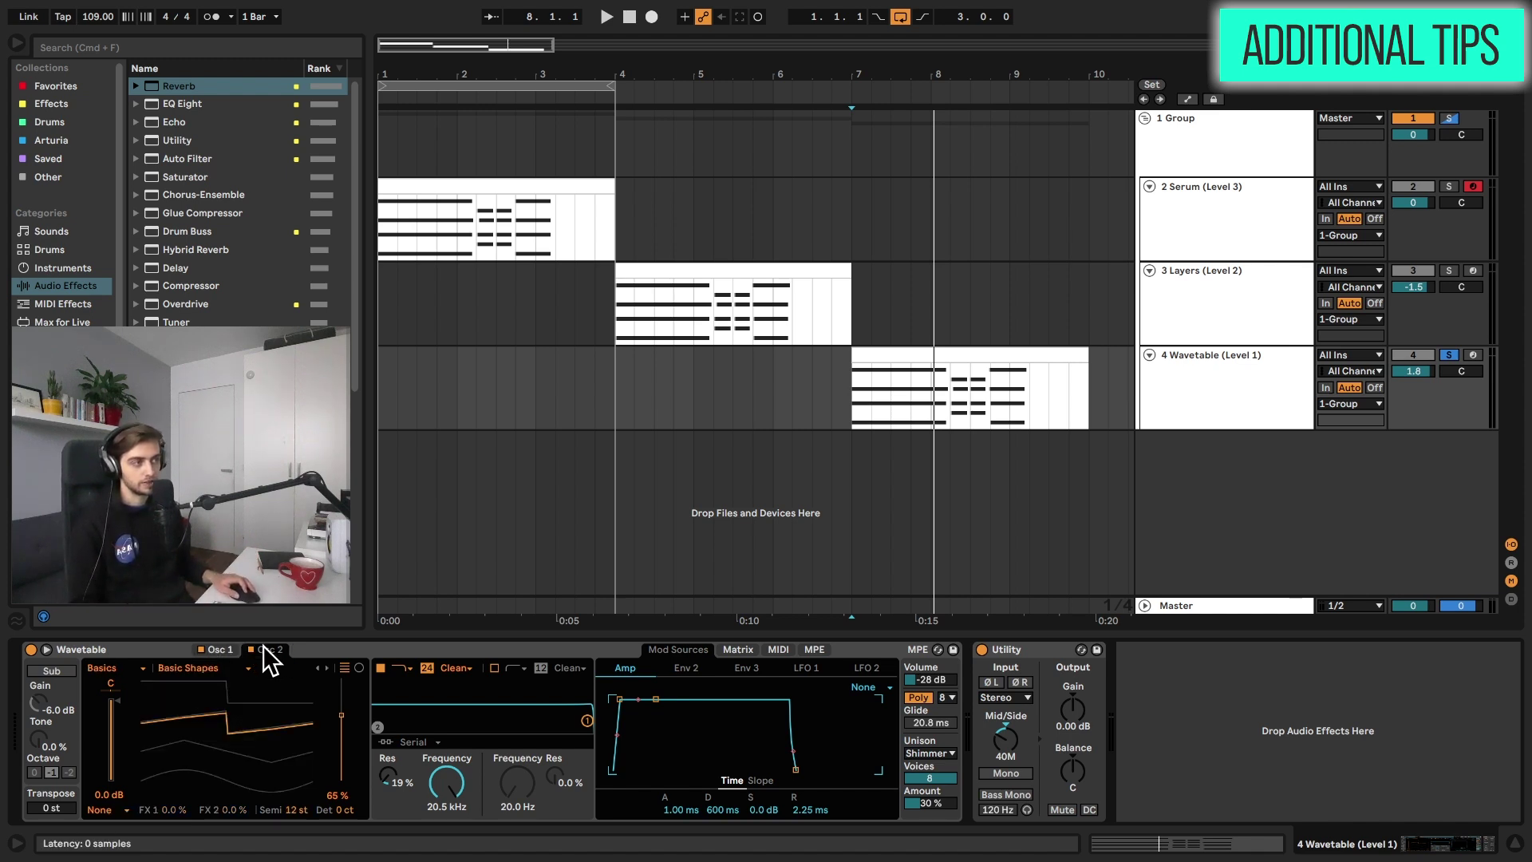
click(382, 228)
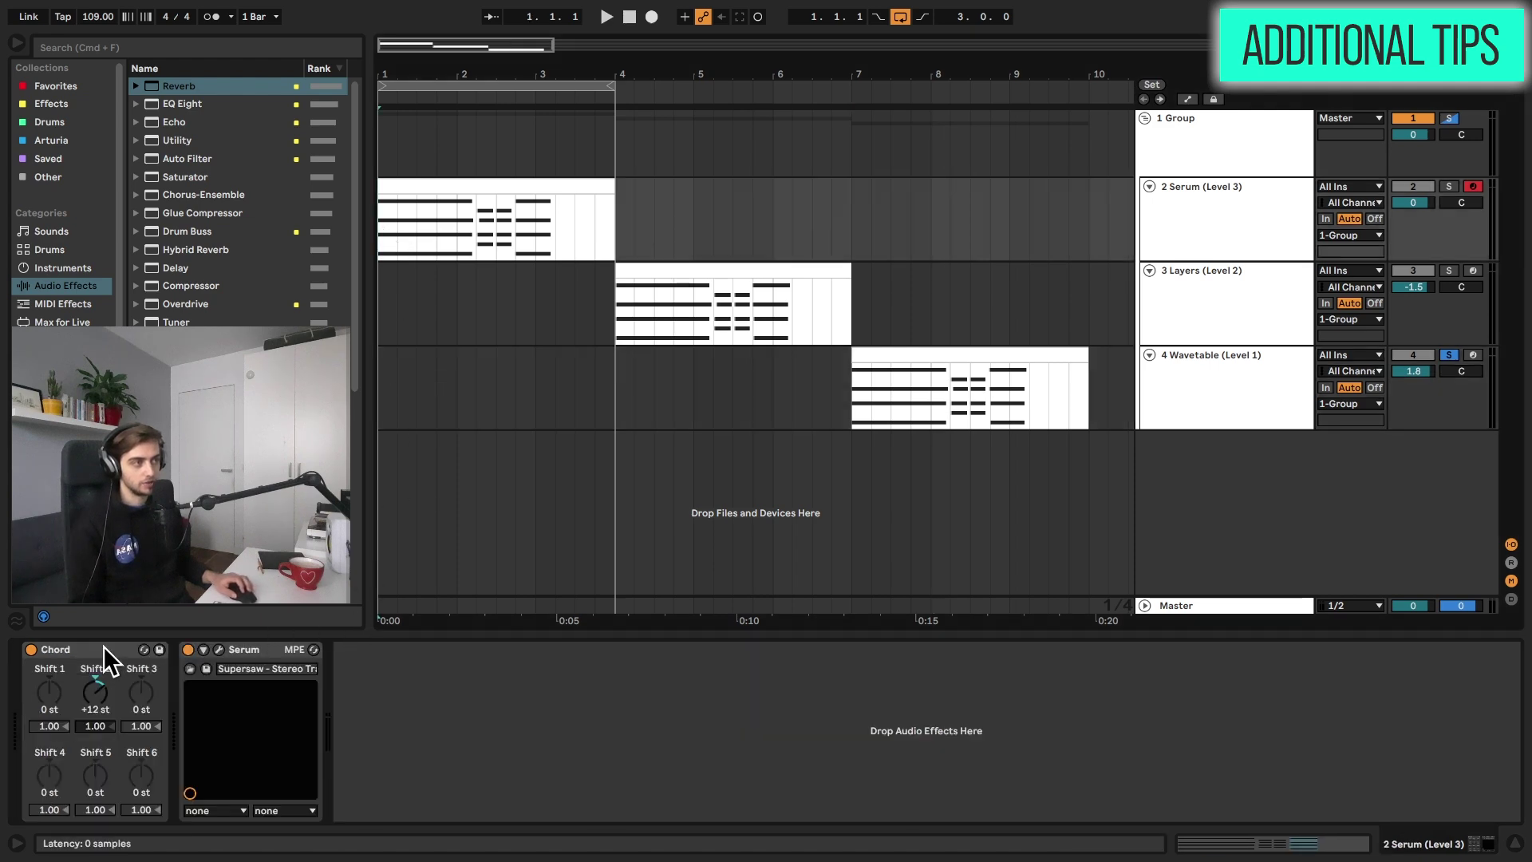
Step: Delete the Chord device from the Wavetable track and open the Wavetable clip's MIDI notes
click(857, 394)
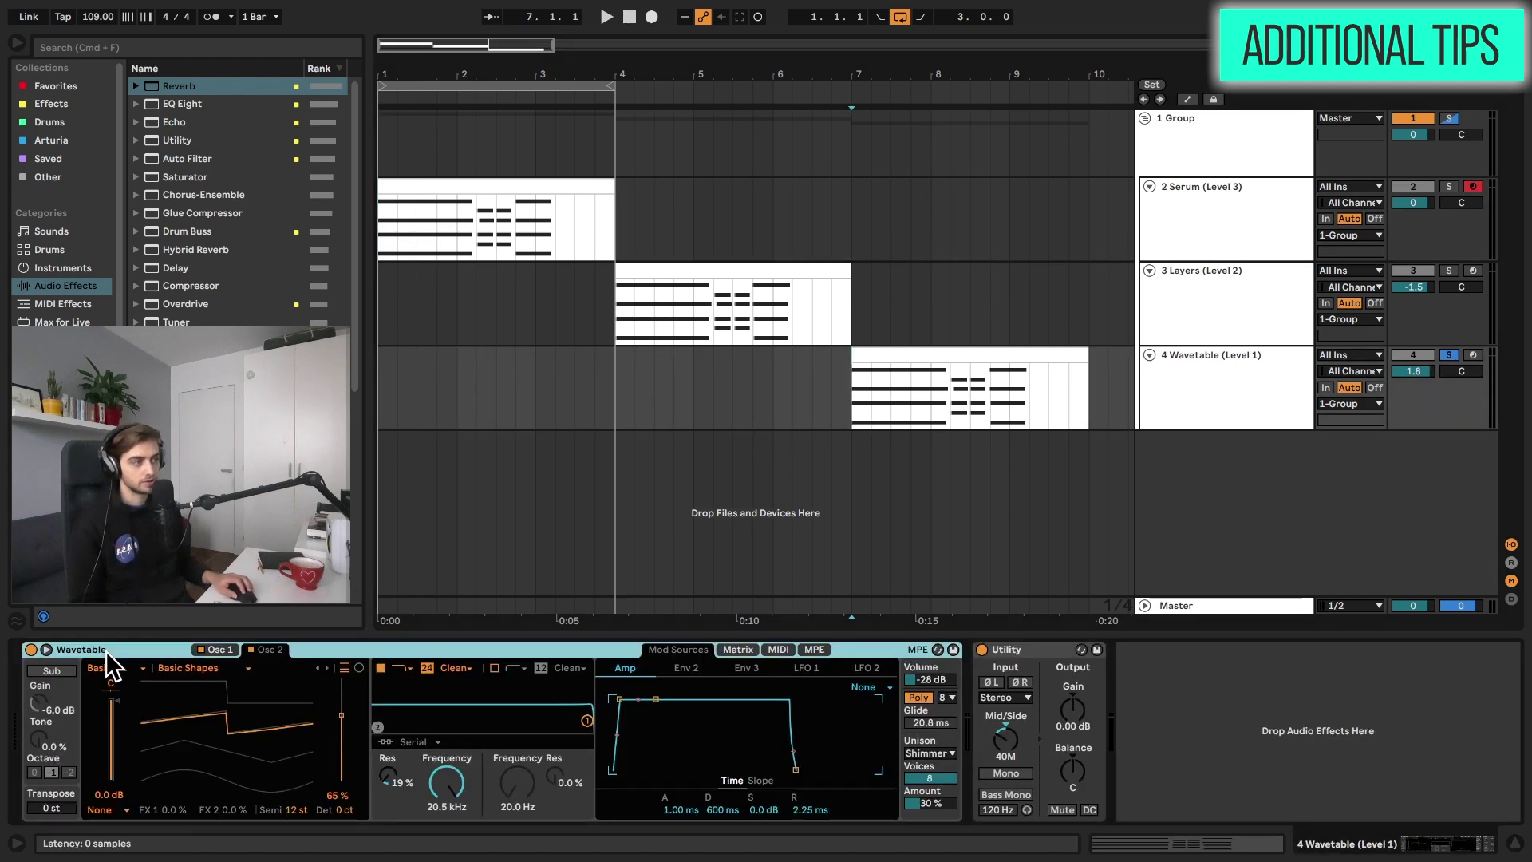
scroll(106, 650, left, 3)
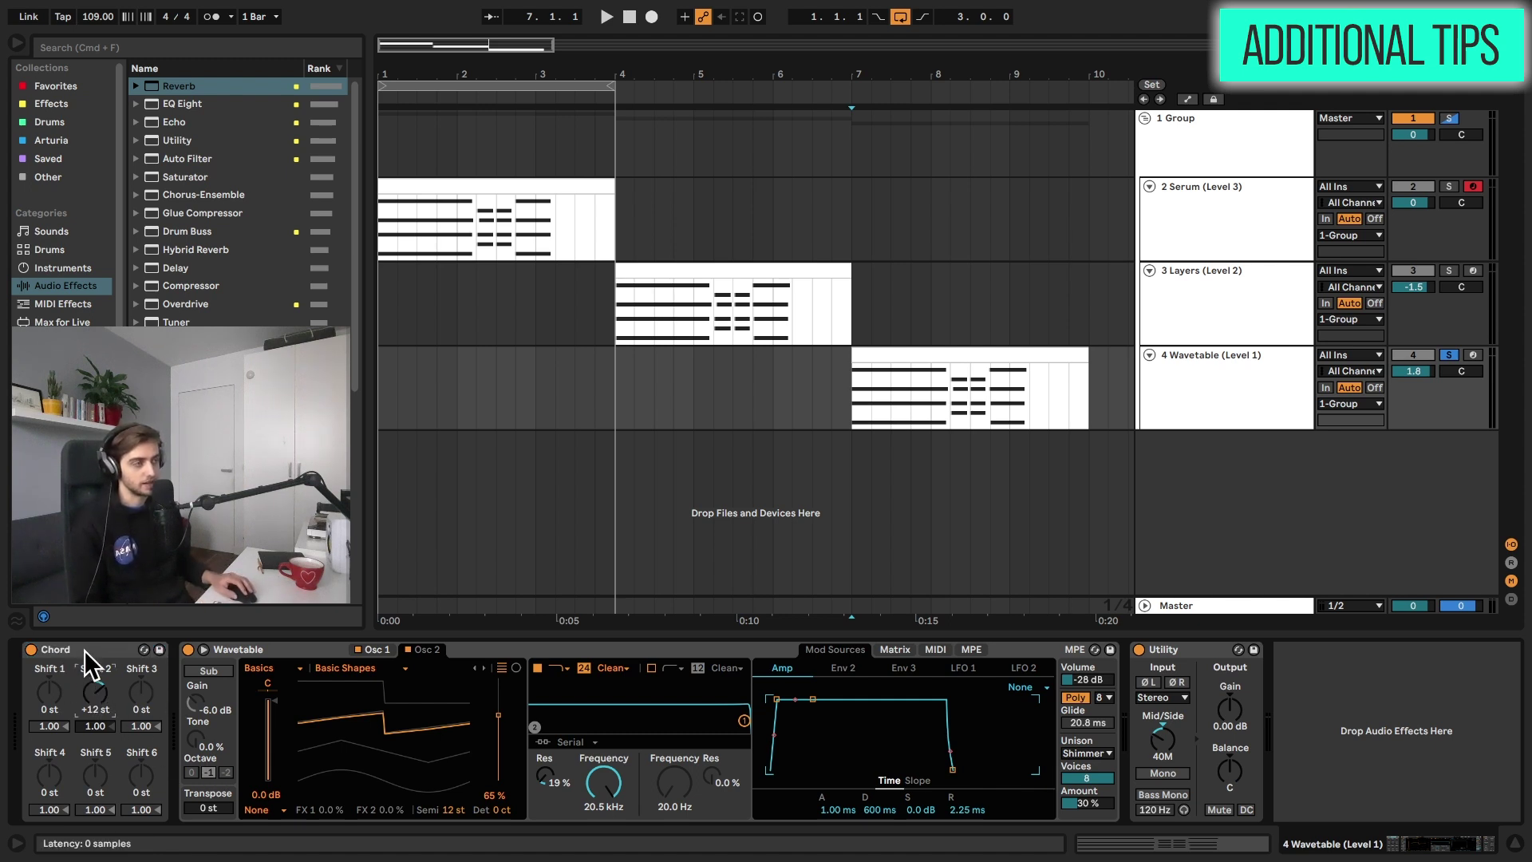
click(131, 673)
key(Delete)
double_click(923, 352)
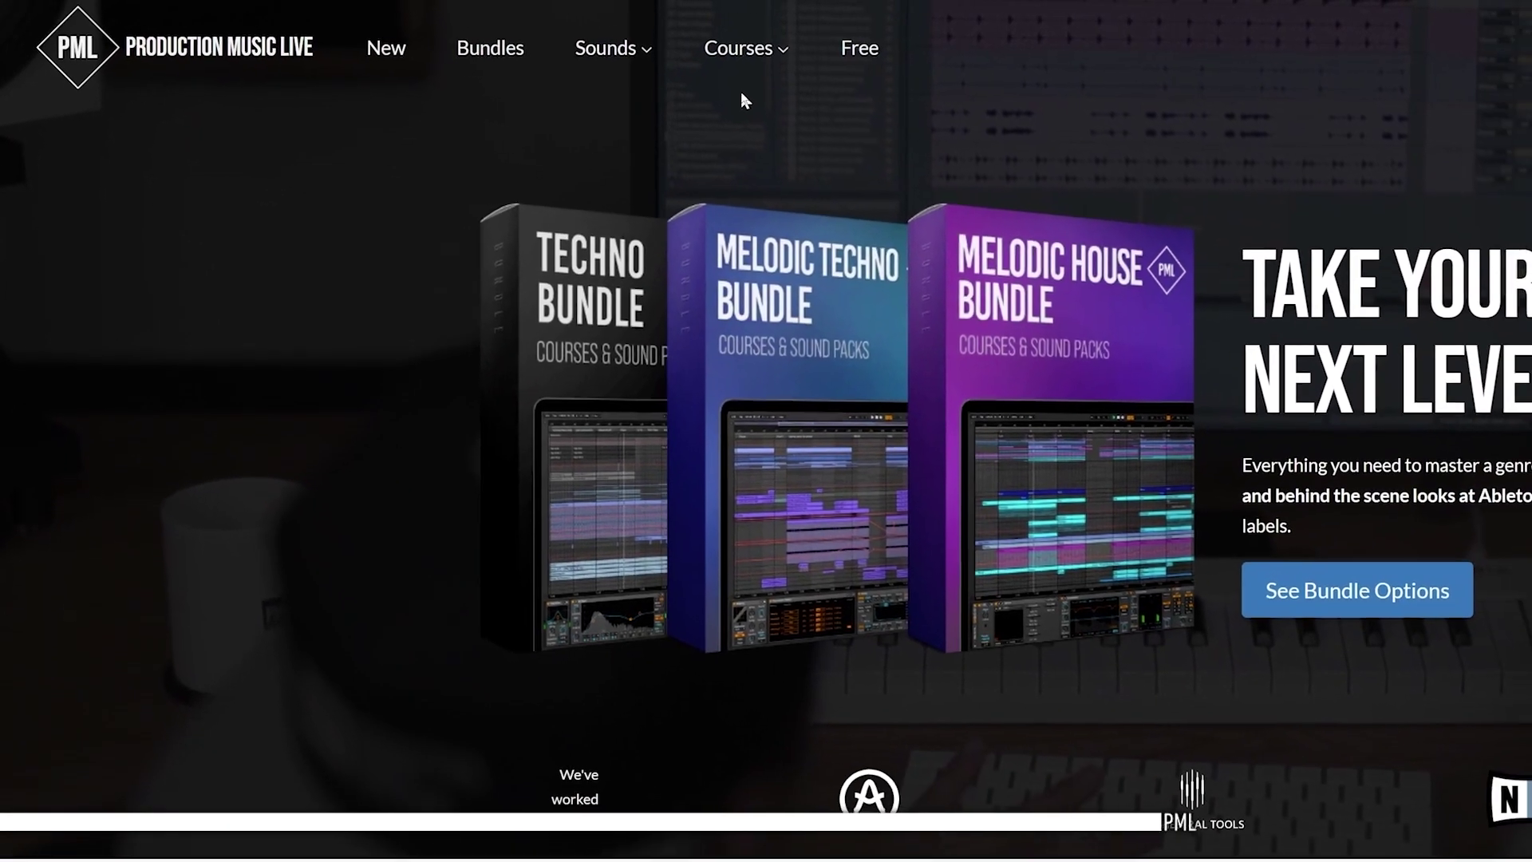
Step: Scroll down the PML course product page and open the Part 4 Ableton Session course
mouse_move(607, 48)
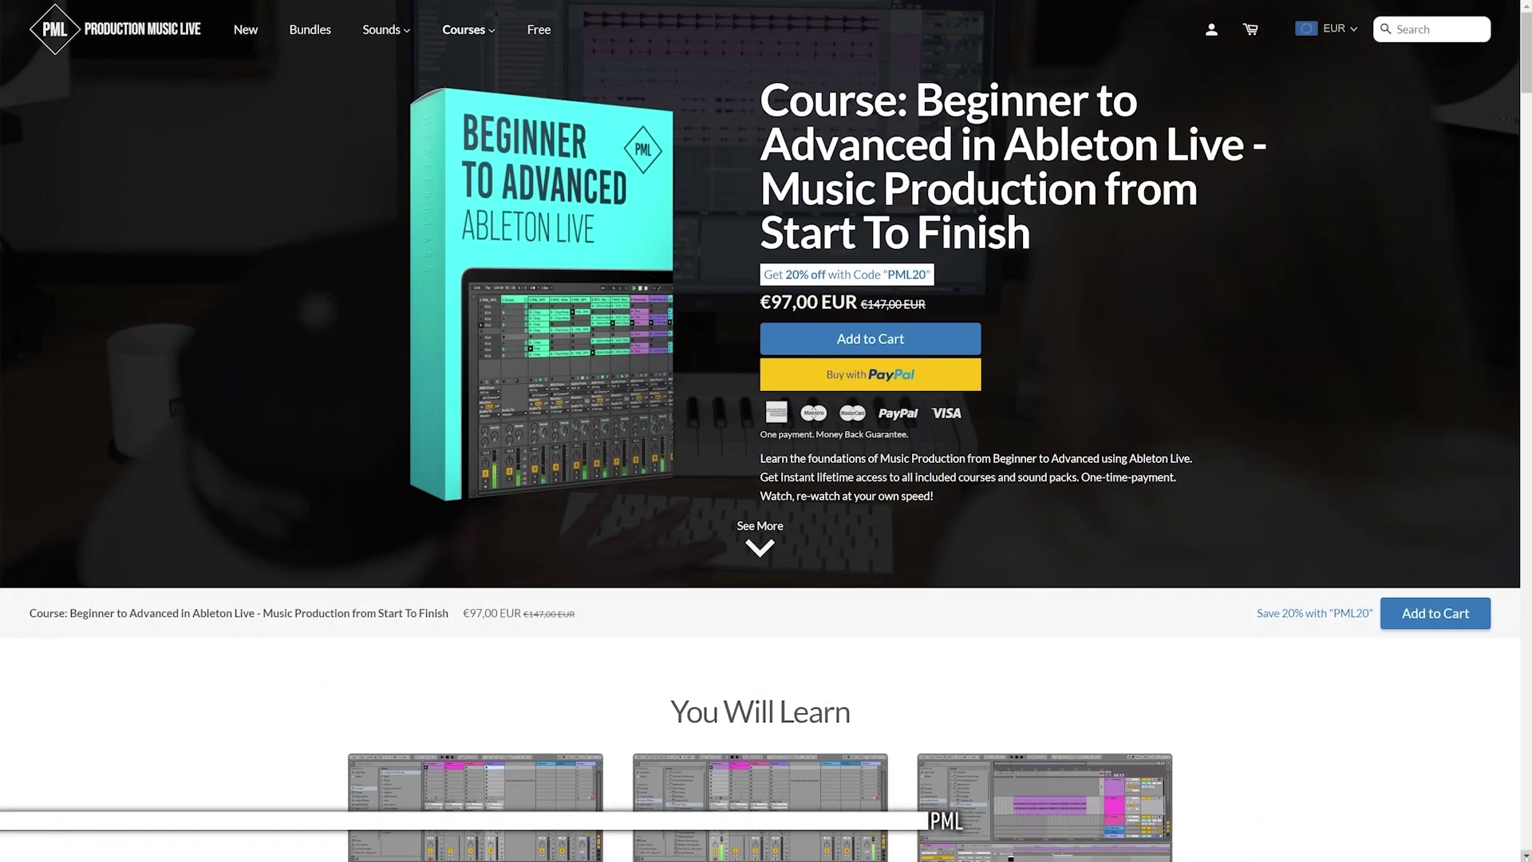
scroll(766, 430, down, 8)
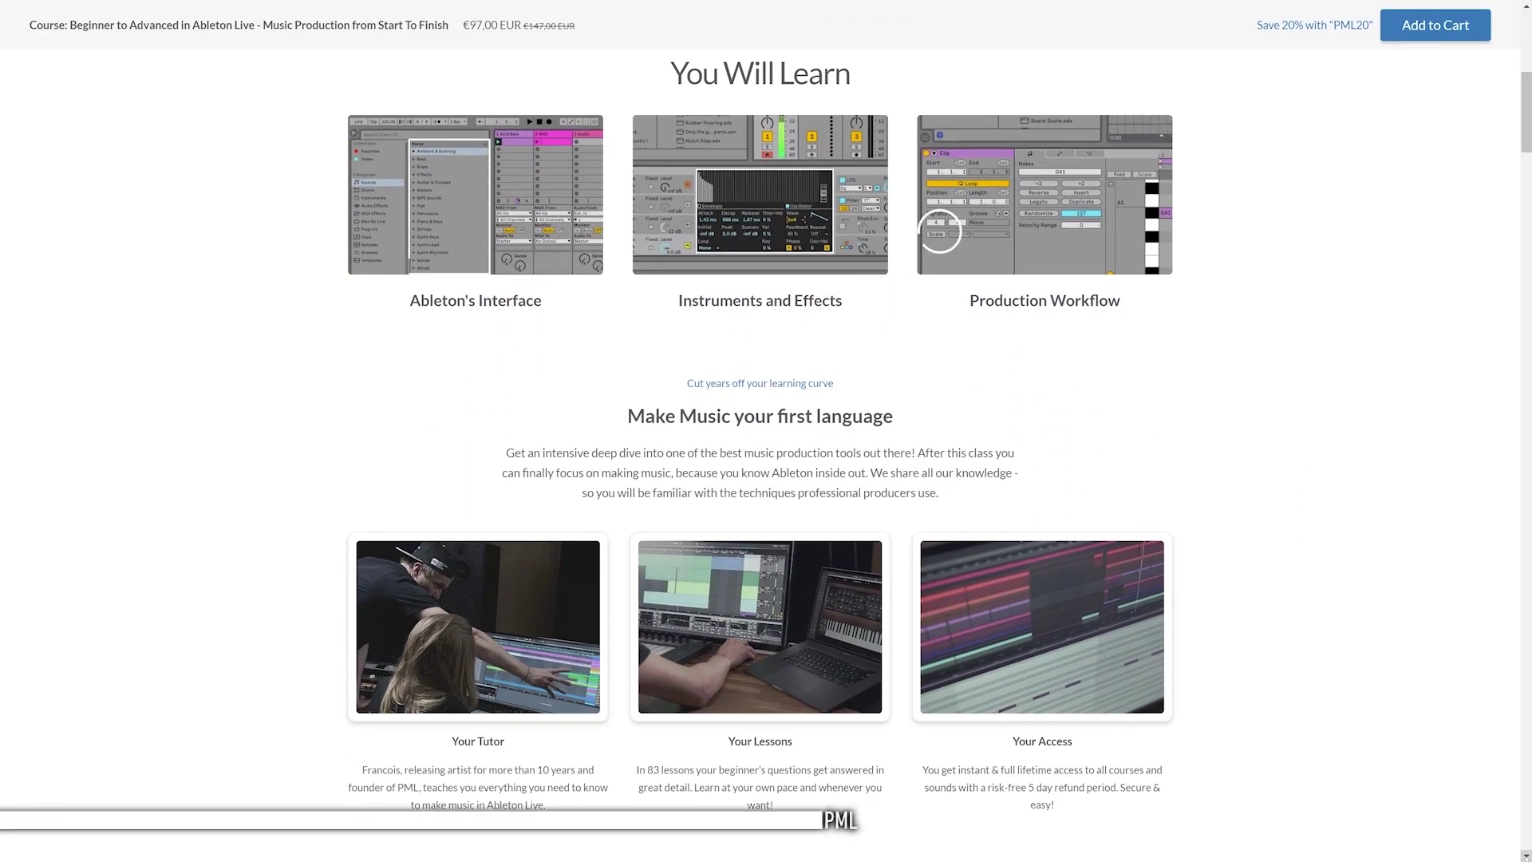
scroll(766, 431, down, 10)
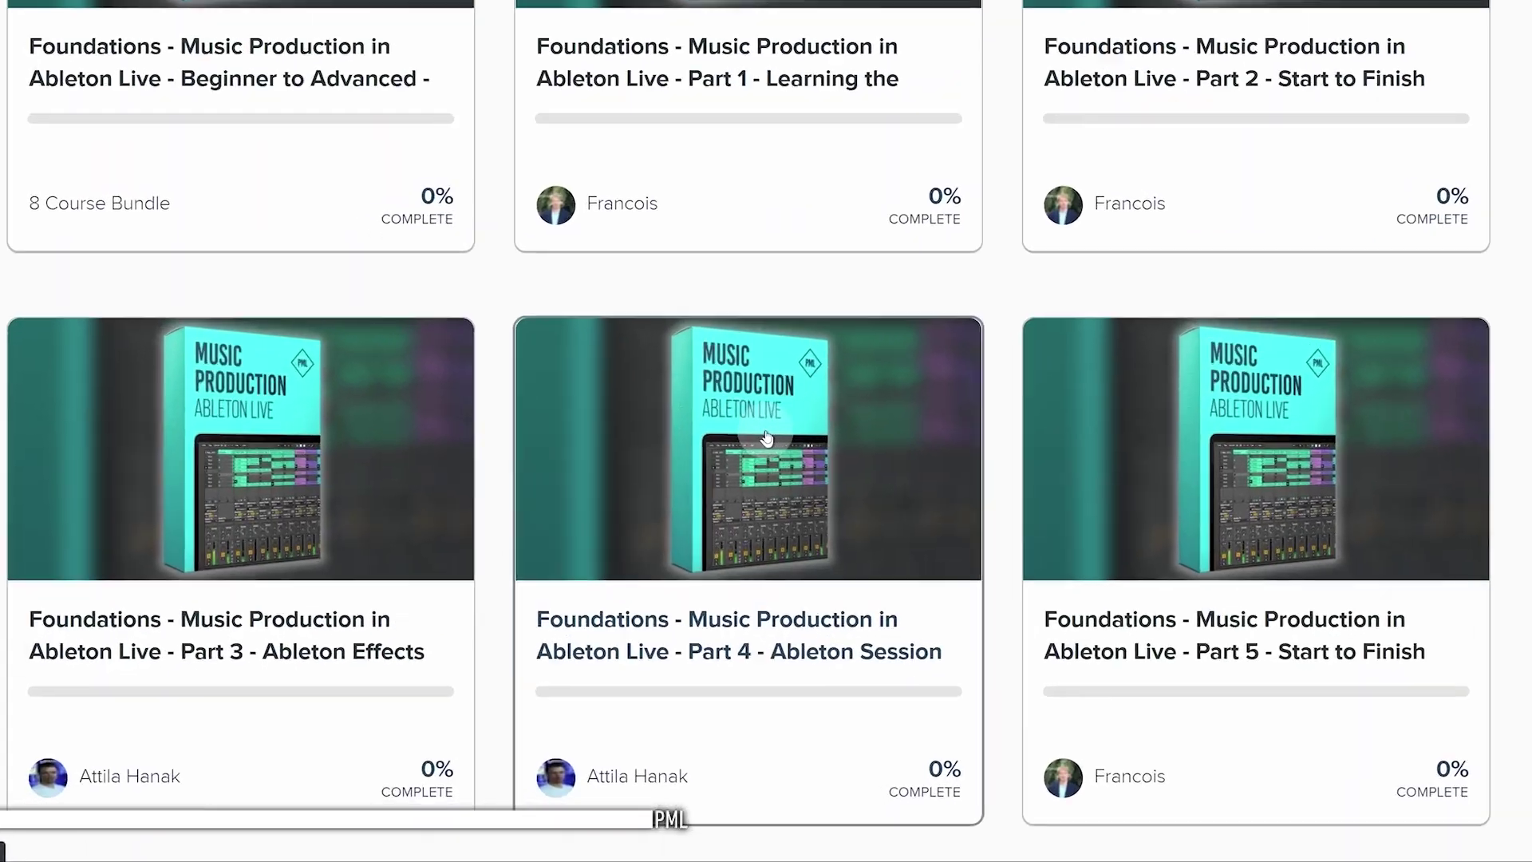
click(766, 437)
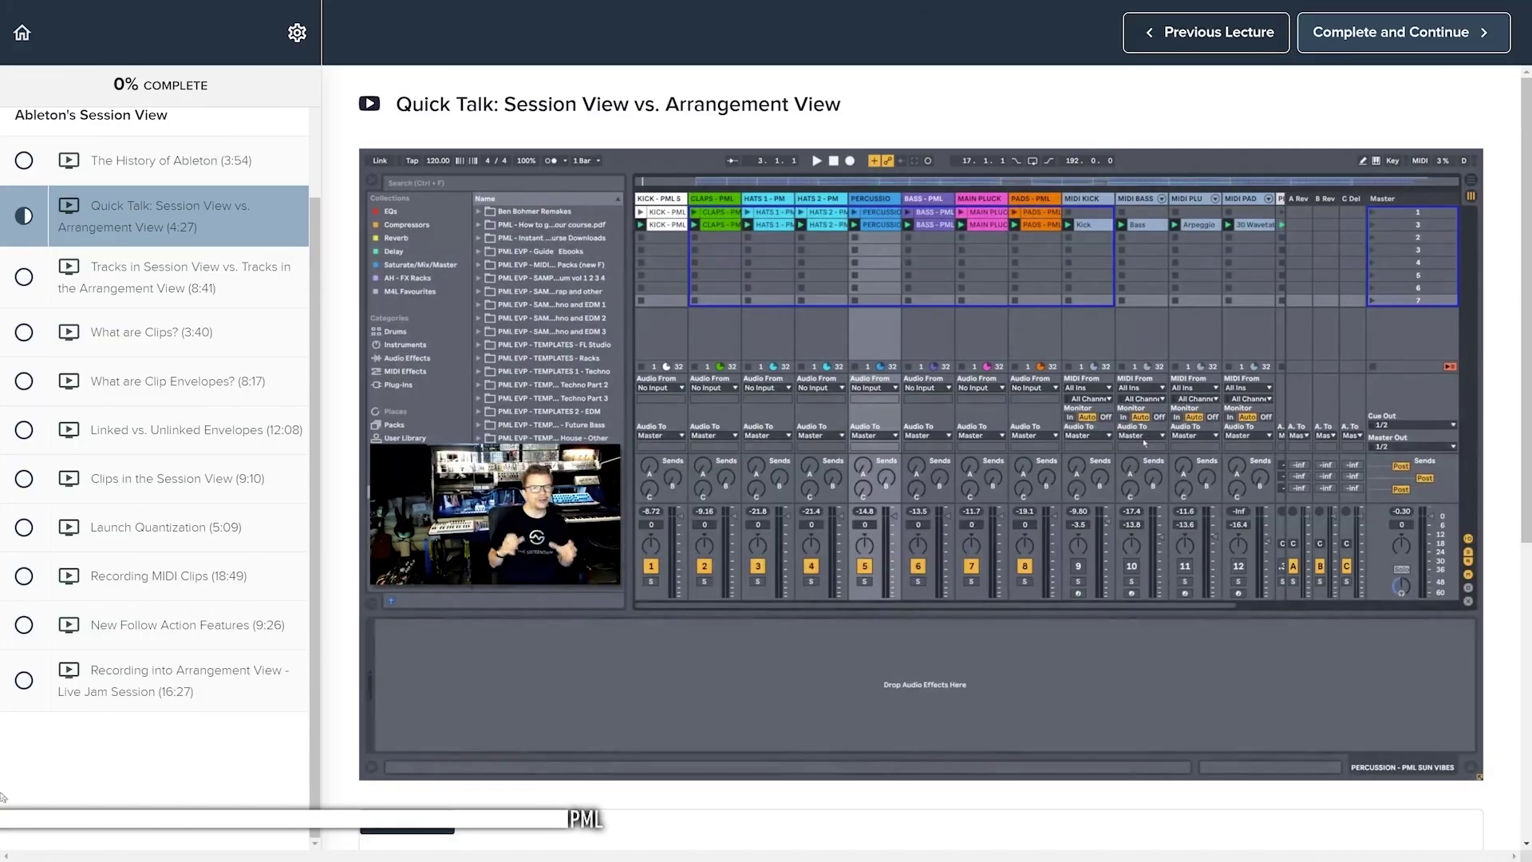